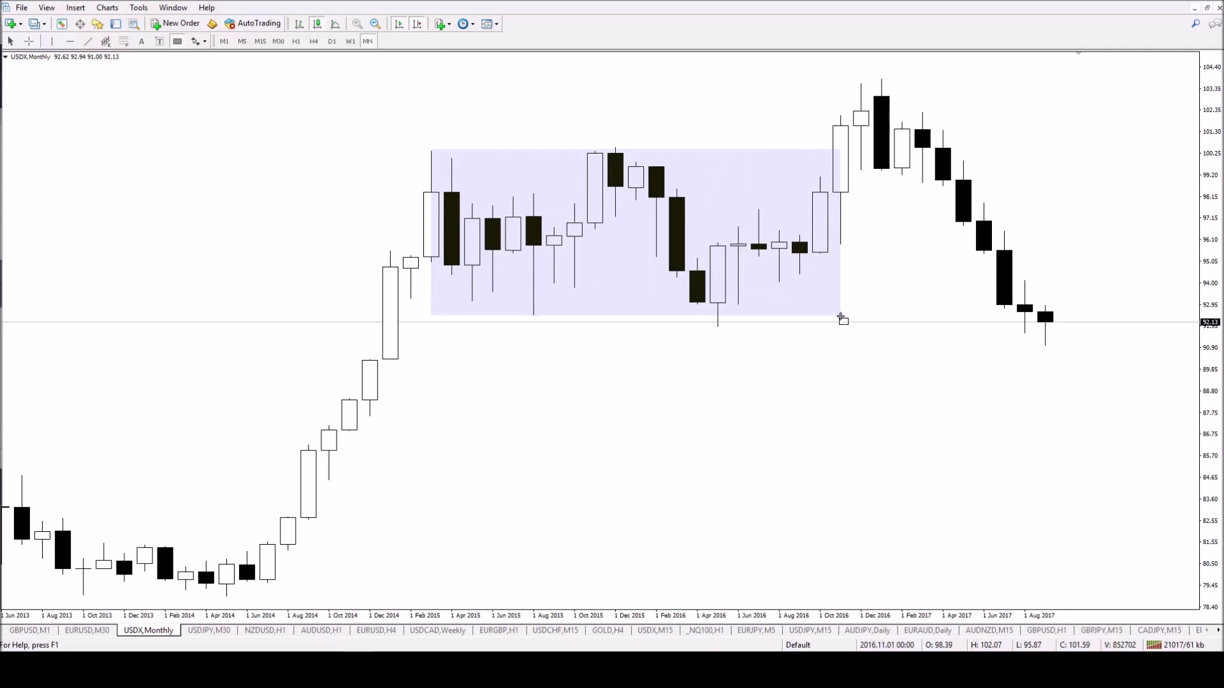
# Delete the shaded rectangle over the 2015–2016 price range on the monthly USDX chart
pyautogui.doubleClick(375, 24)
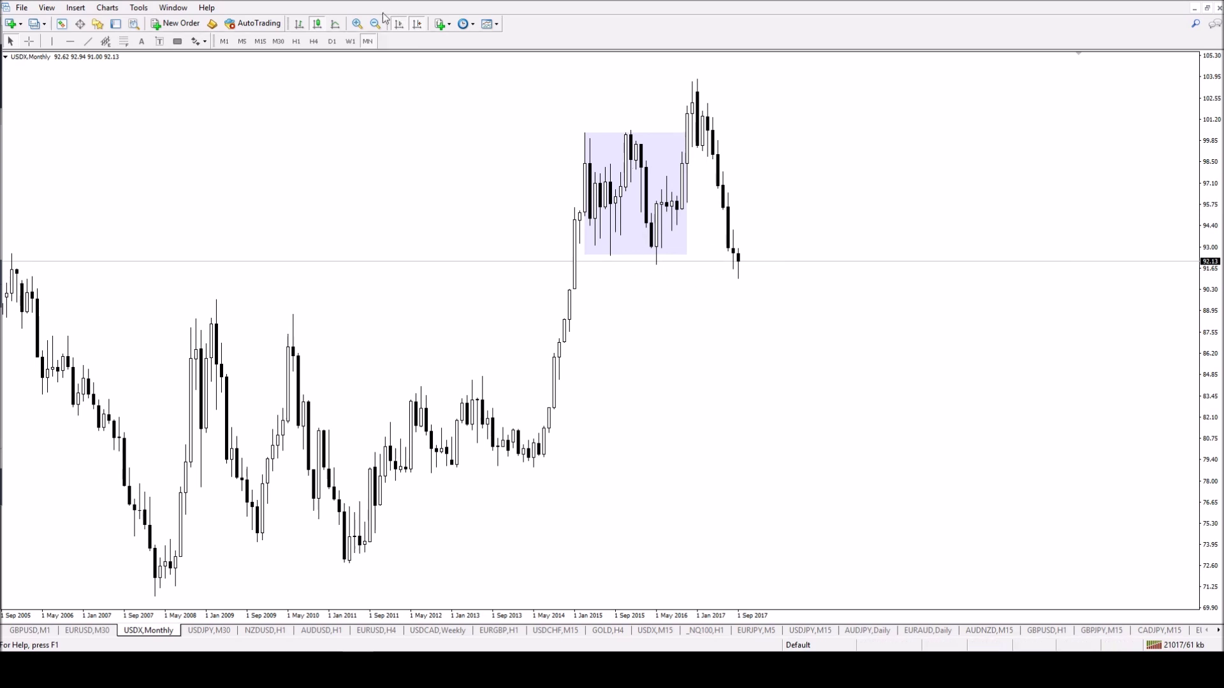
pyautogui.click(358, 24)
pyautogui.rightClick(963, 140)
pyautogui.click(995, 176)
# Draw a trendline from the May 2016 low past the latest candle and make it level at 91.9
pyautogui.click(88, 41)
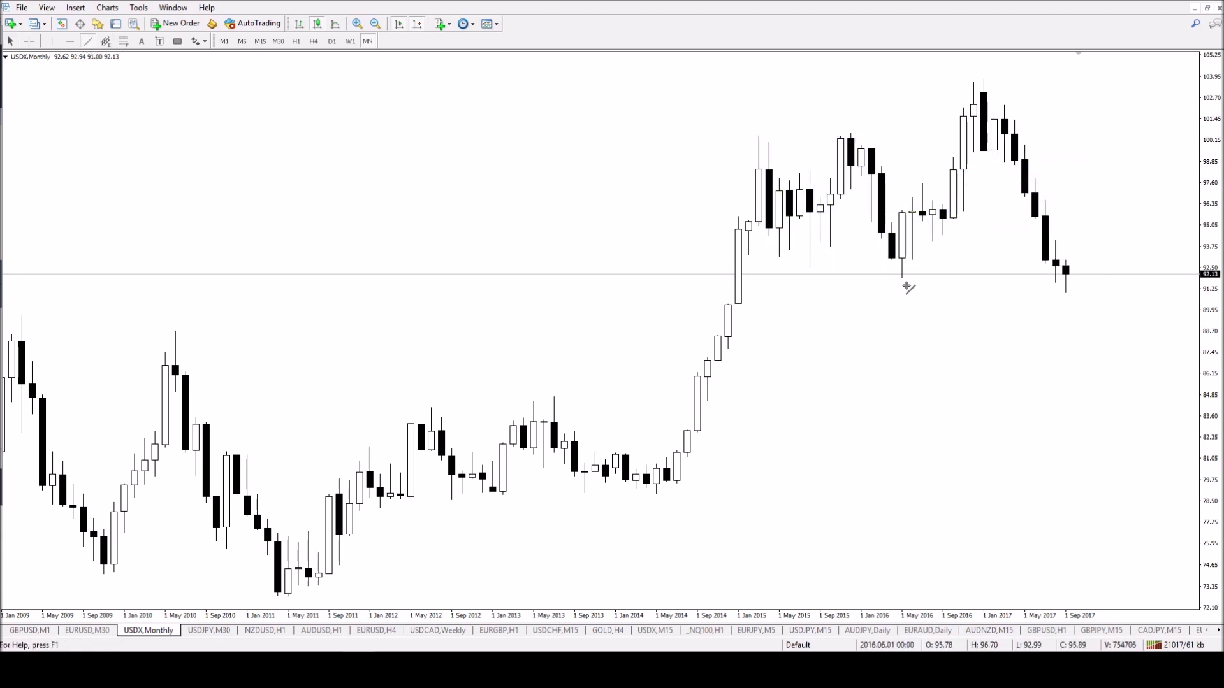
pyautogui.moveTo(900, 279); pyautogui.dragTo(1127, 277)
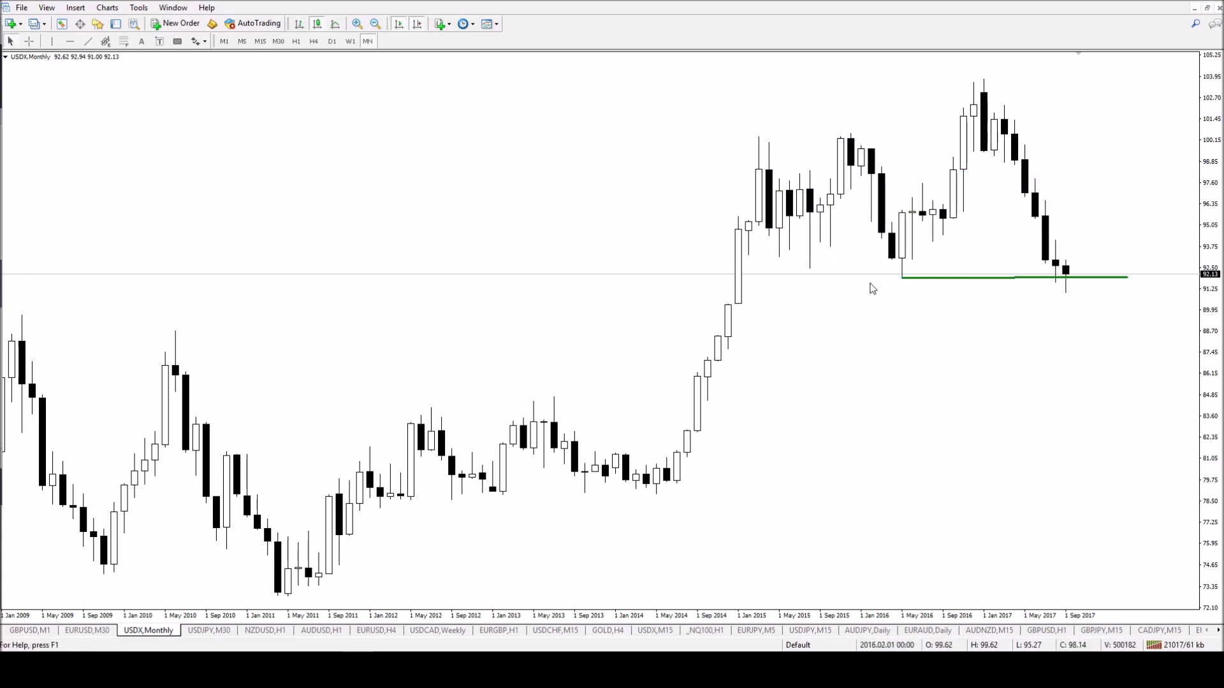
pyautogui.rightClick(902, 279)
pyautogui.click(949, 284)
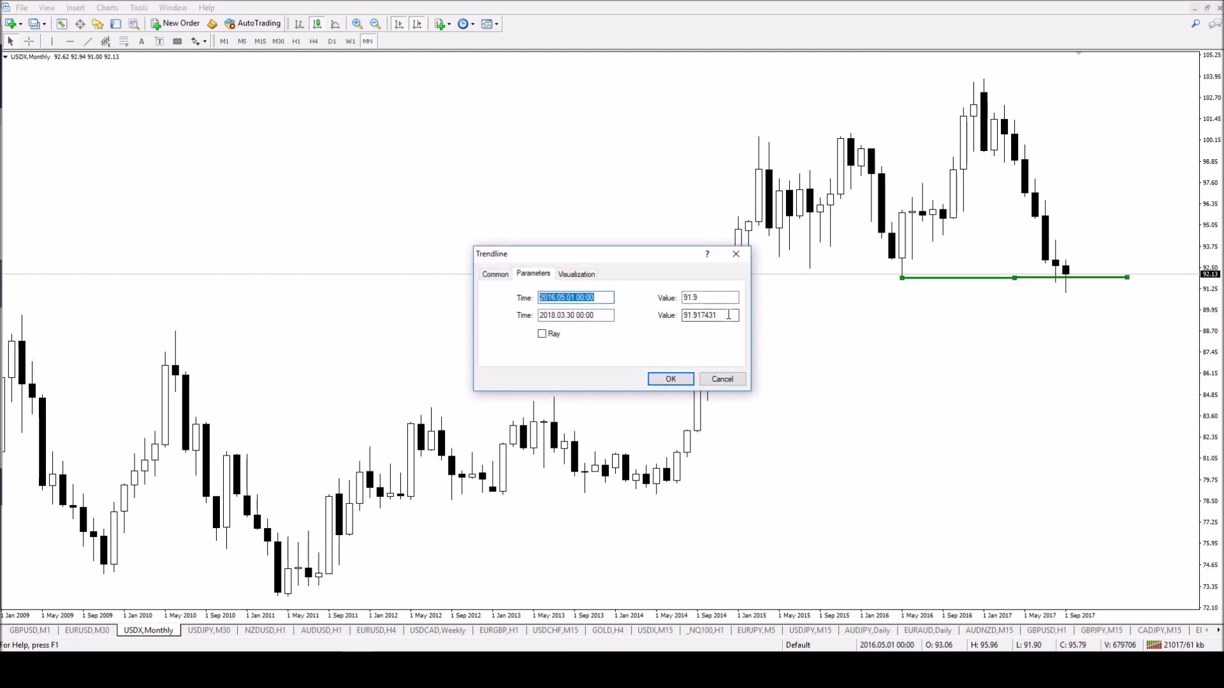
pyautogui.moveTo(717, 315); pyautogui.dragTo(702, 316)
pyautogui.press('BackSpace')
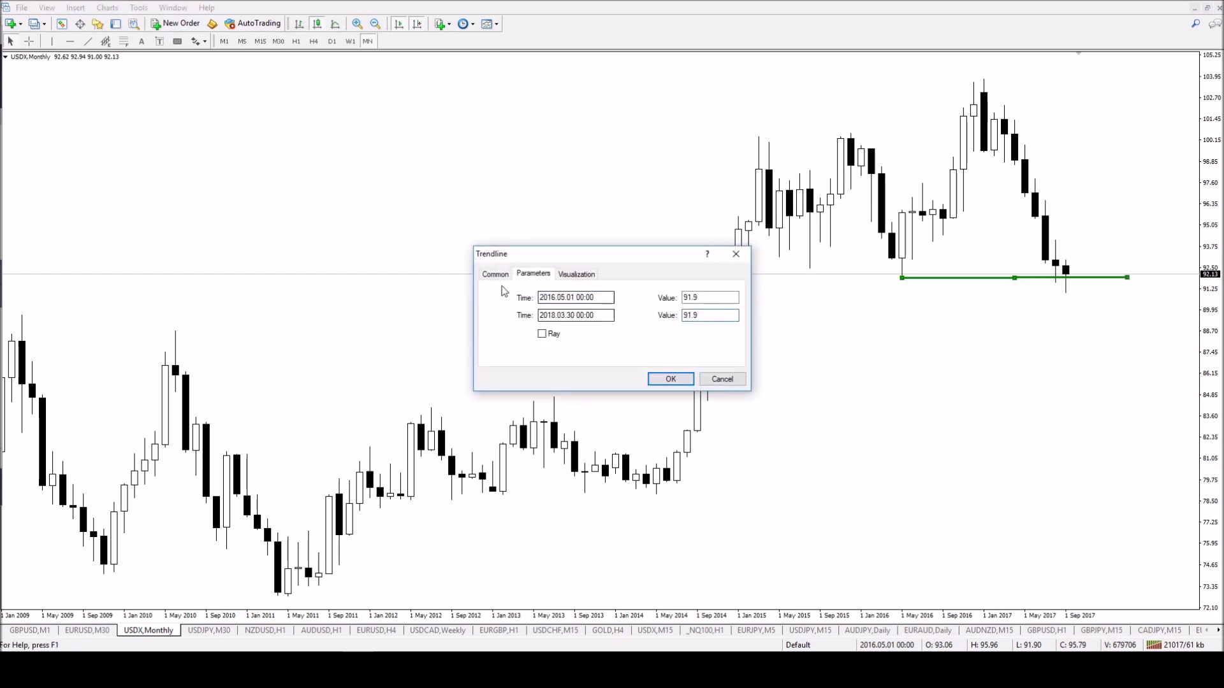
# Recolour the trendline FireBrick and give it a thinner line width
pyautogui.click(494, 274)
pyautogui.click(624, 335)
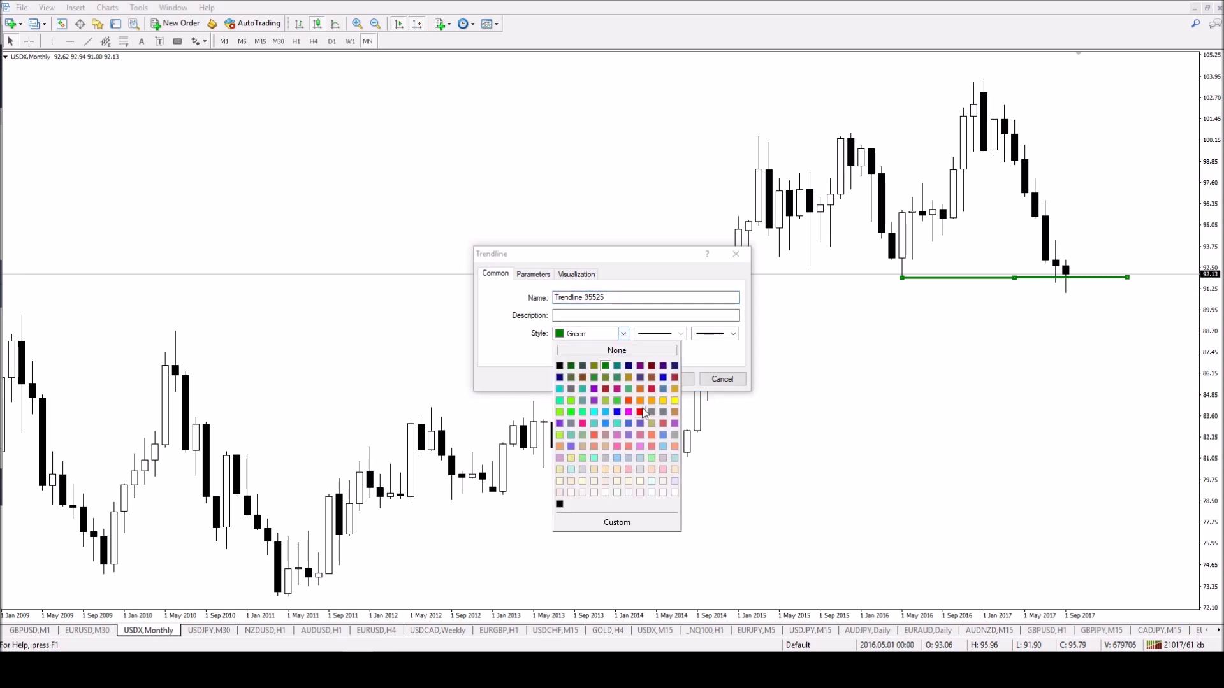
pyautogui.click(605, 389)
pyautogui.click(733, 334)
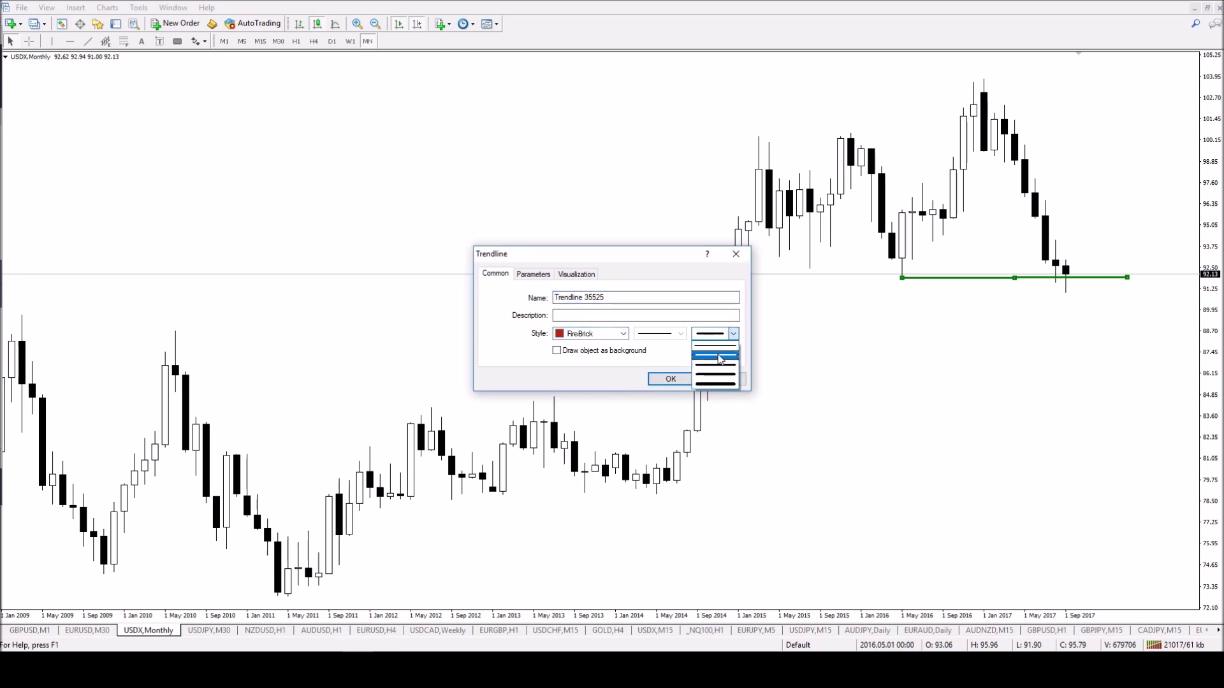
pyautogui.click(681, 378)
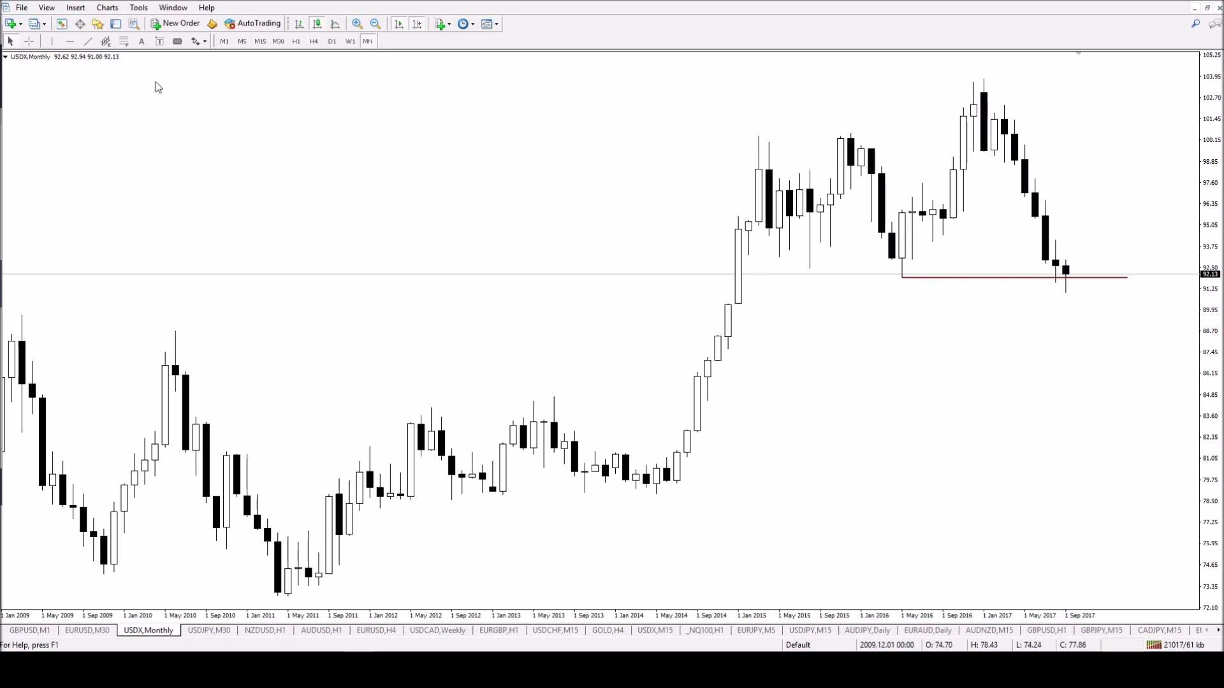
# Place the black horizontal line at the mid-2010 high, at 88.62
pyautogui.click(178, 332)
pyautogui.middleClick(177, 338)
pyautogui.moveTo(180, 332); pyautogui.dragTo(267, 536)
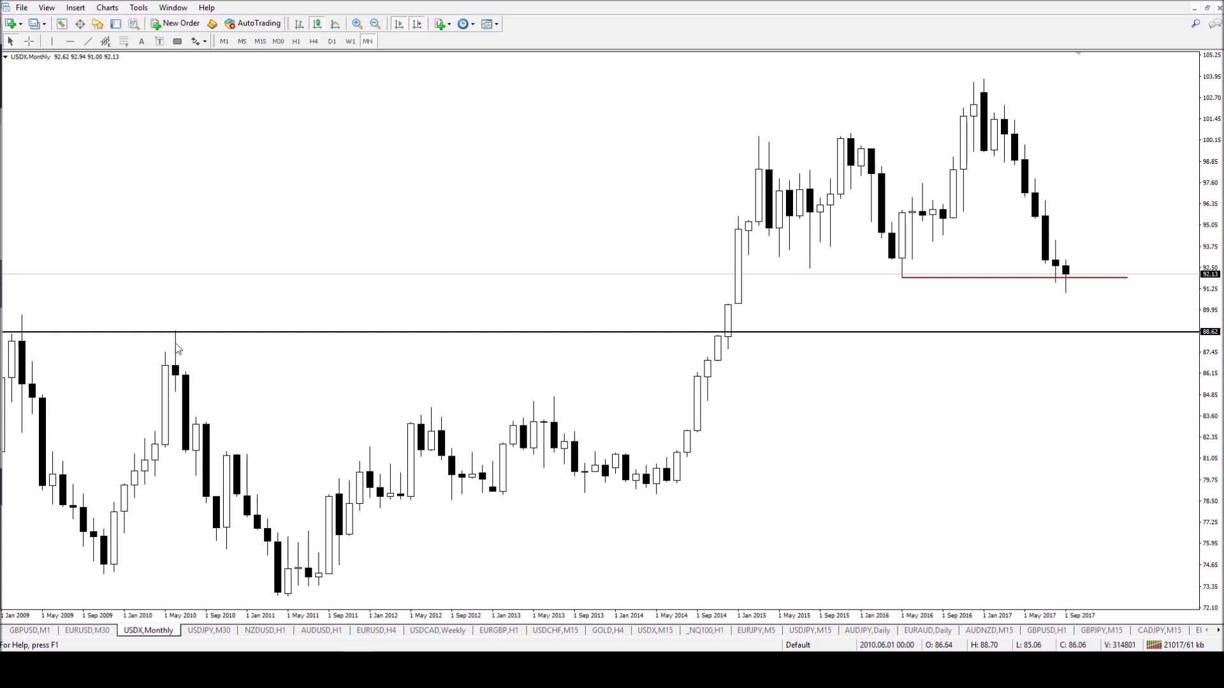
# Switch the USDX chart to the weekly timeframe and show its history back to 2005
pyautogui.click(376, 23)
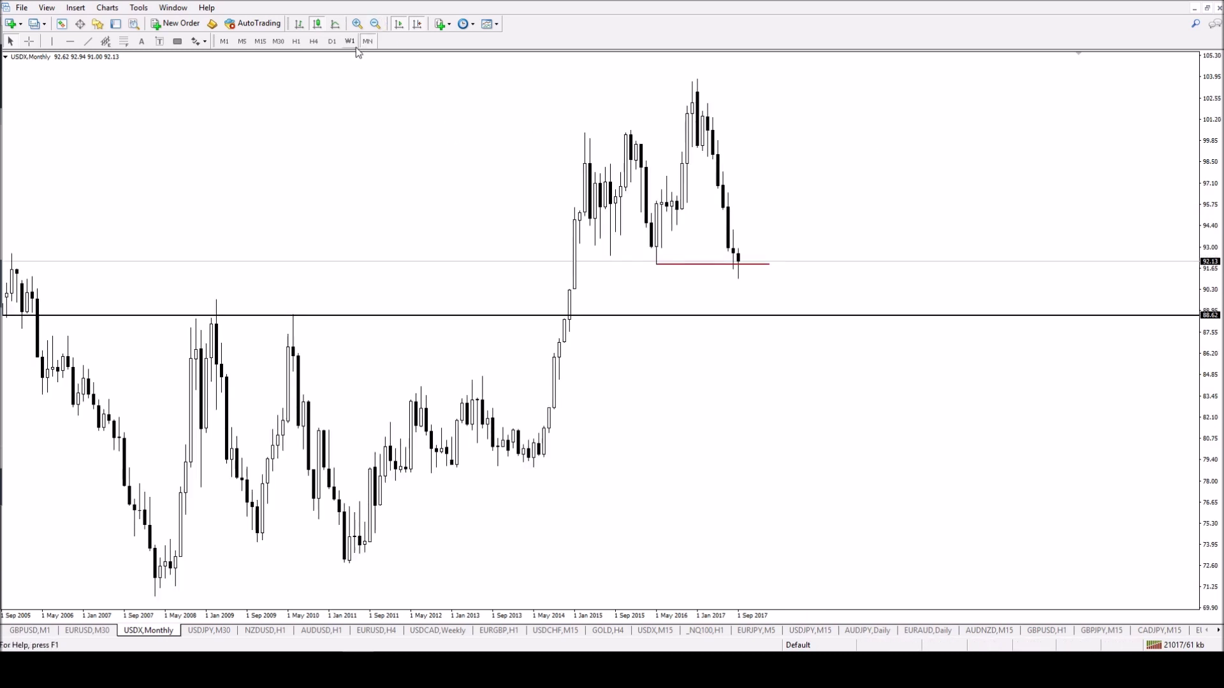
pyautogui.middleClick(69, 295)
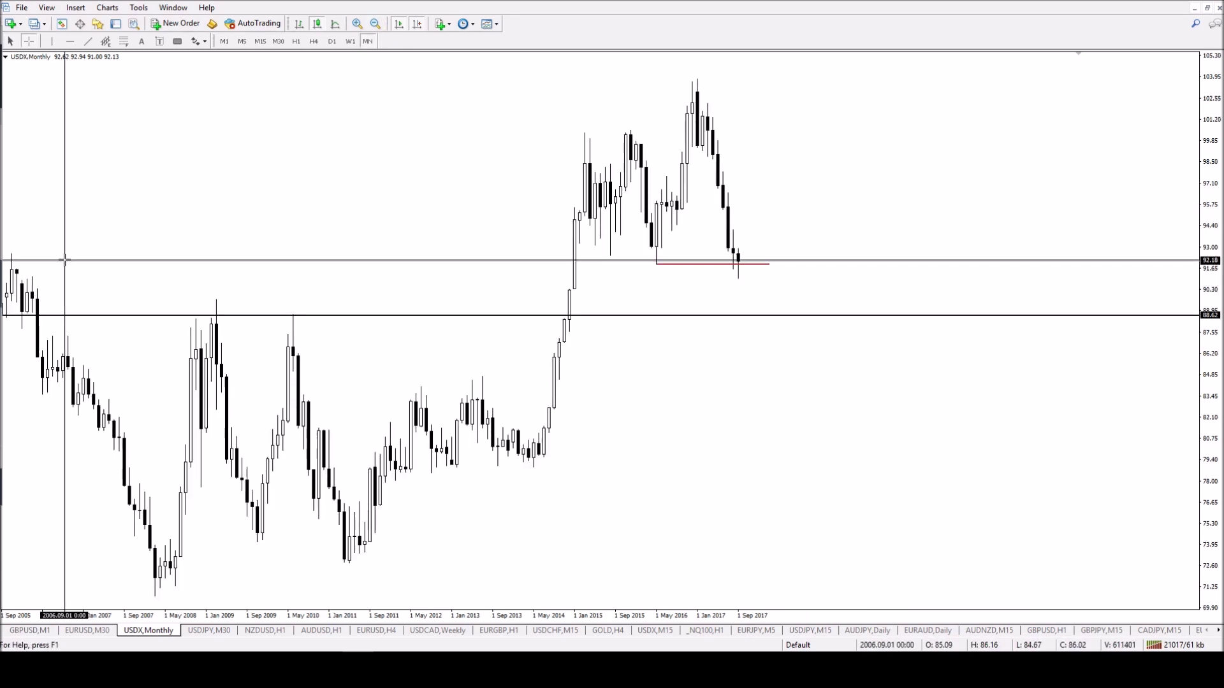
pyautogui.middleClick(62, 284)
pyautogui.click(354, 42)
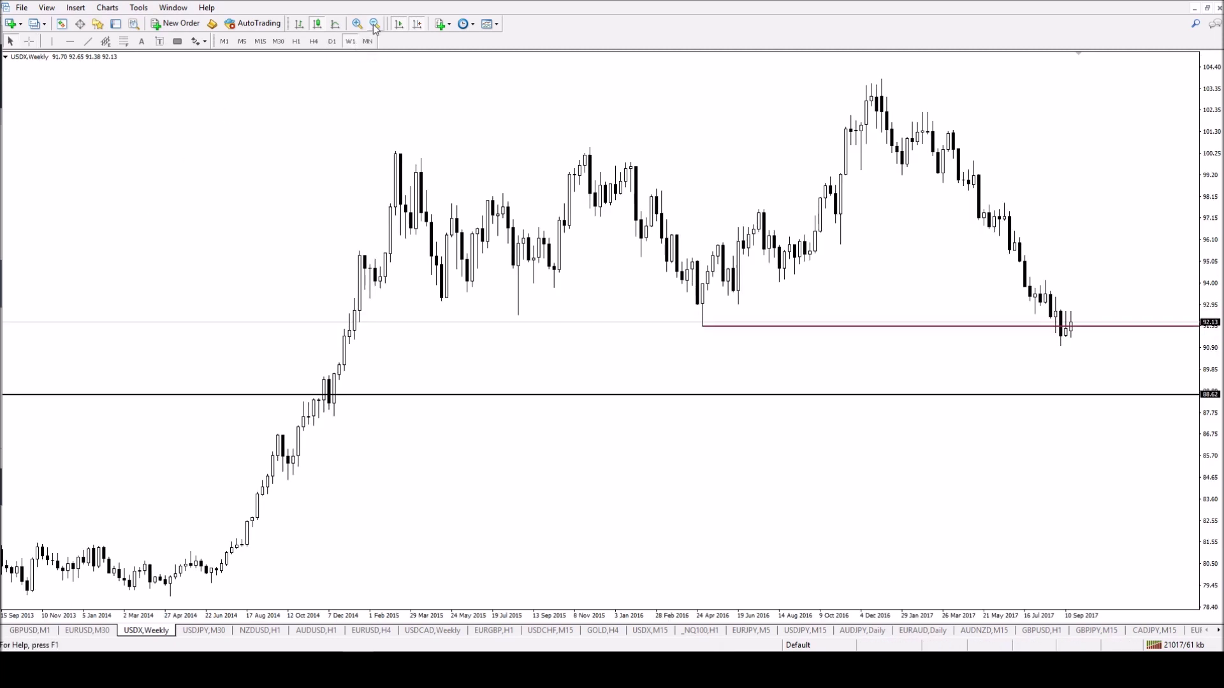
pyautogui.moveTo(353, 125); pyautogui.dragTo(472, 124)
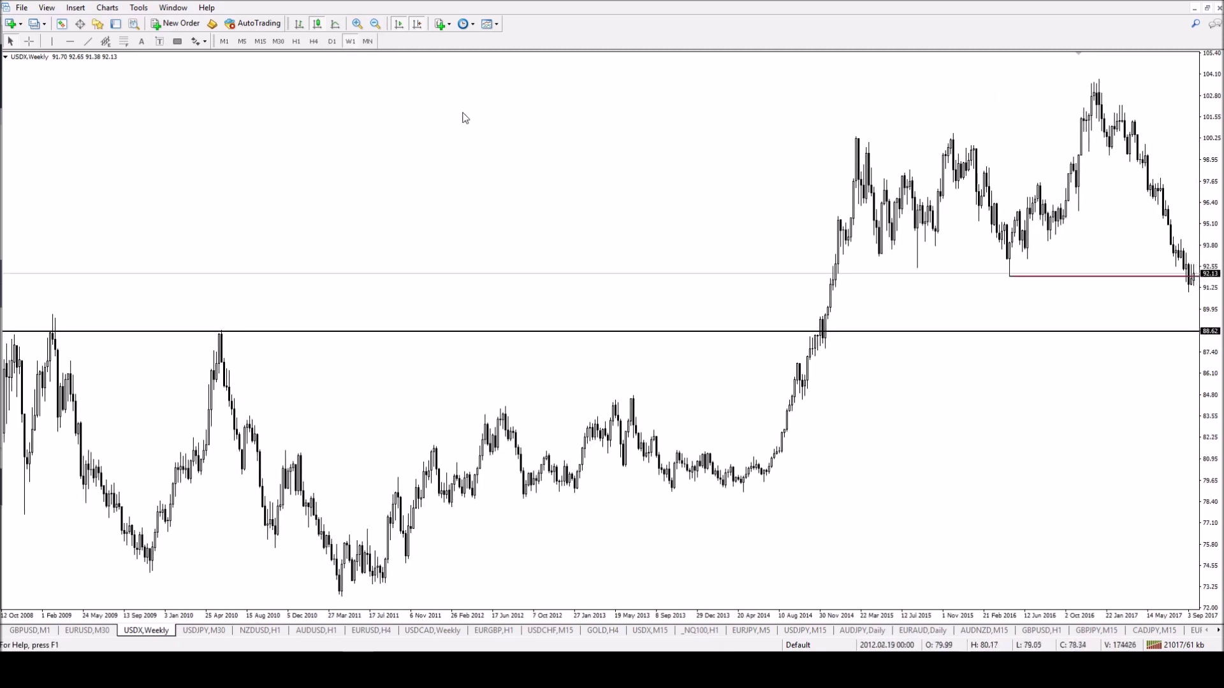
pyautogui.press('-')
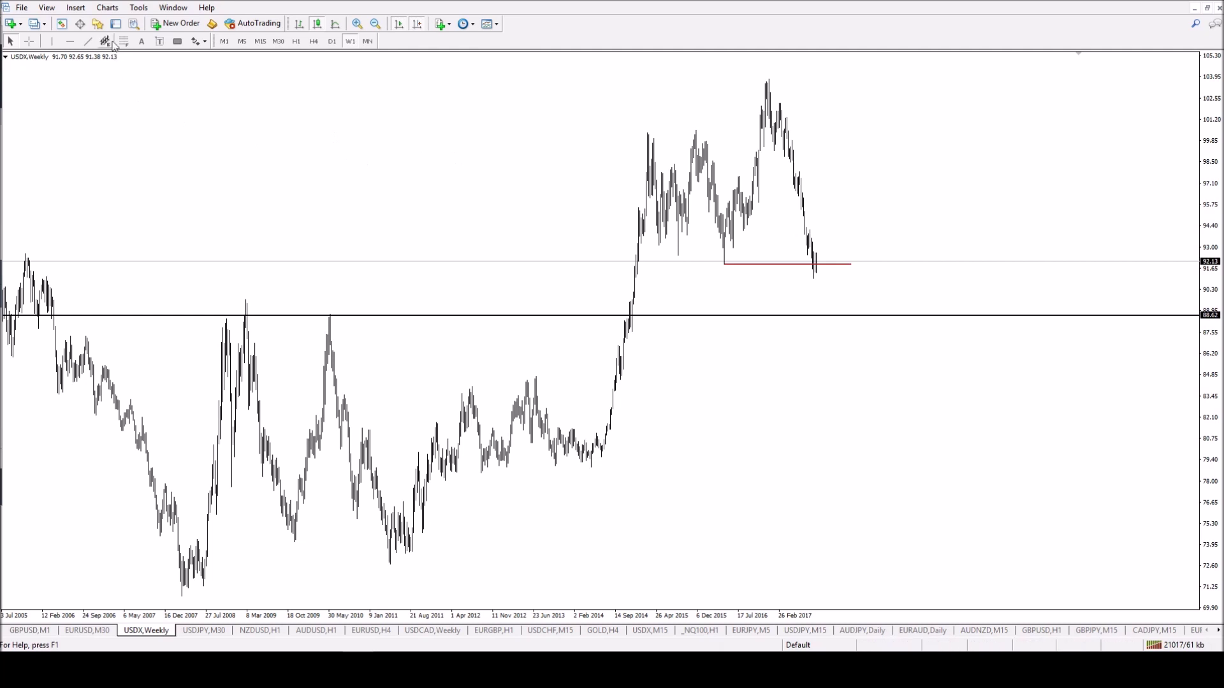
pyautogui.click(178, 42)
pyautogui.moveTo(44, 278); pyautogui.dragTo(75, 286)
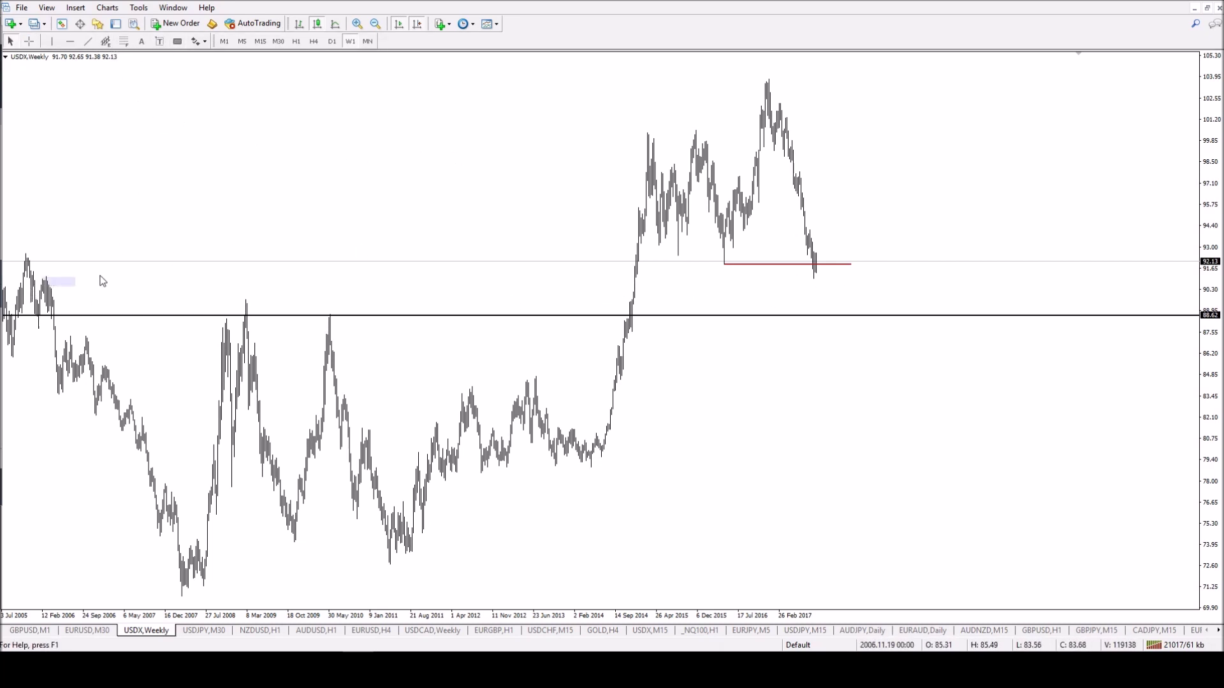
pyautogui.click(177, 41)
pyautogui.moveTo(44, 276); pyautogui.dragTo(803, 300)
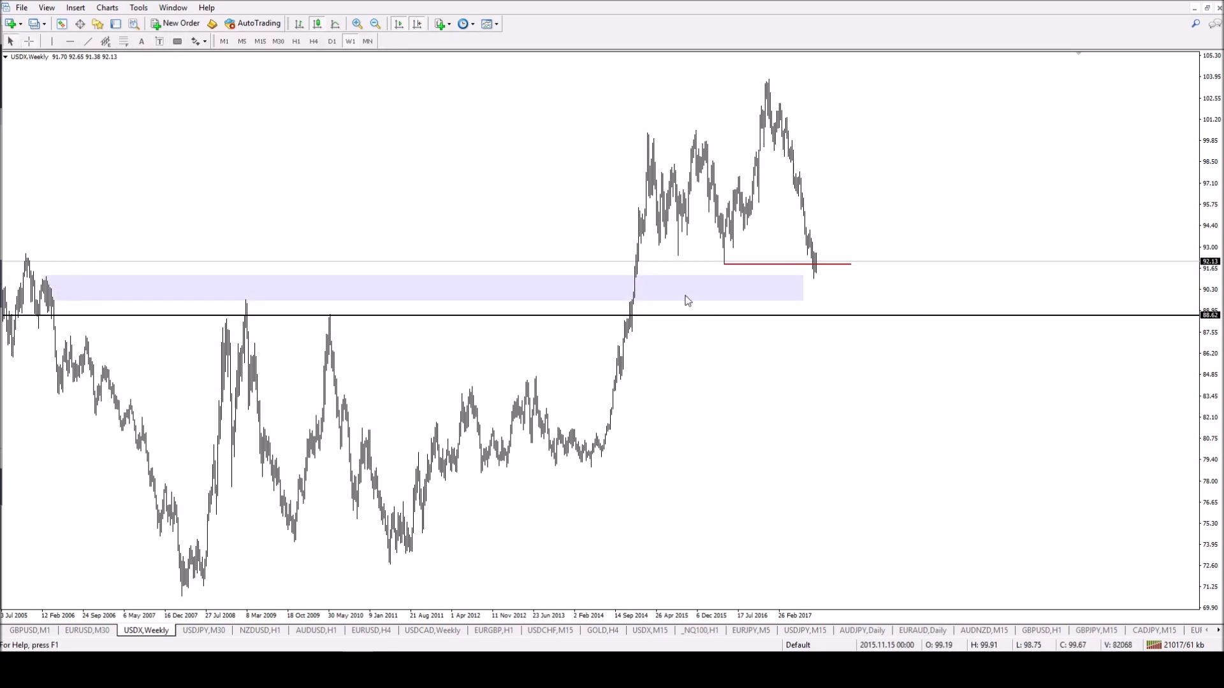
pyautogui.press('BackSpace')
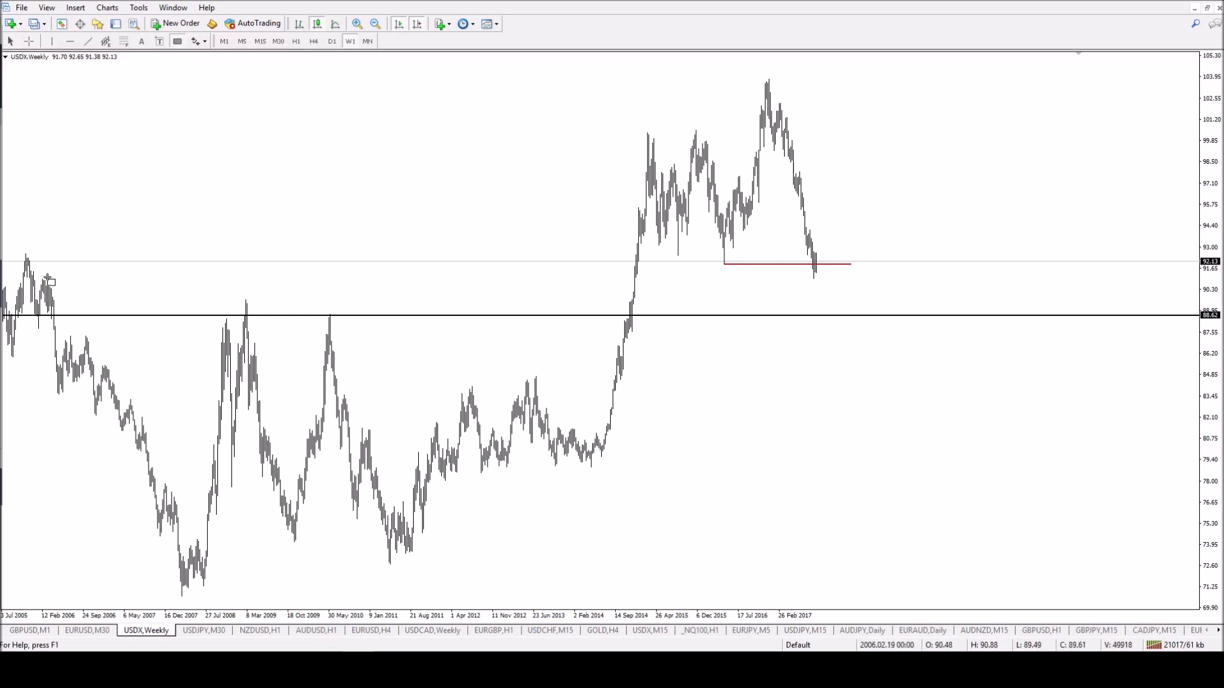
# Draw a rectangle zone from the early-2006 highs down to the 88.62 line, extending past the latest candles
pyautogui.moveTo(46, 275)
pyautogui.mouseDown()
pyautogui.moveTo(208, 300)
pyautogui.moveTo(527, 315)
pyautogui.moveTo(873, 292)
pyautogui.moveTo(907, 315)
pyautogui.mouseUp()
pyautogui.click(358, 24)
pyautogui.click(357, 24)
pyautogui.moveTo(220, 180); pyautogui.dragTo(938, 184)
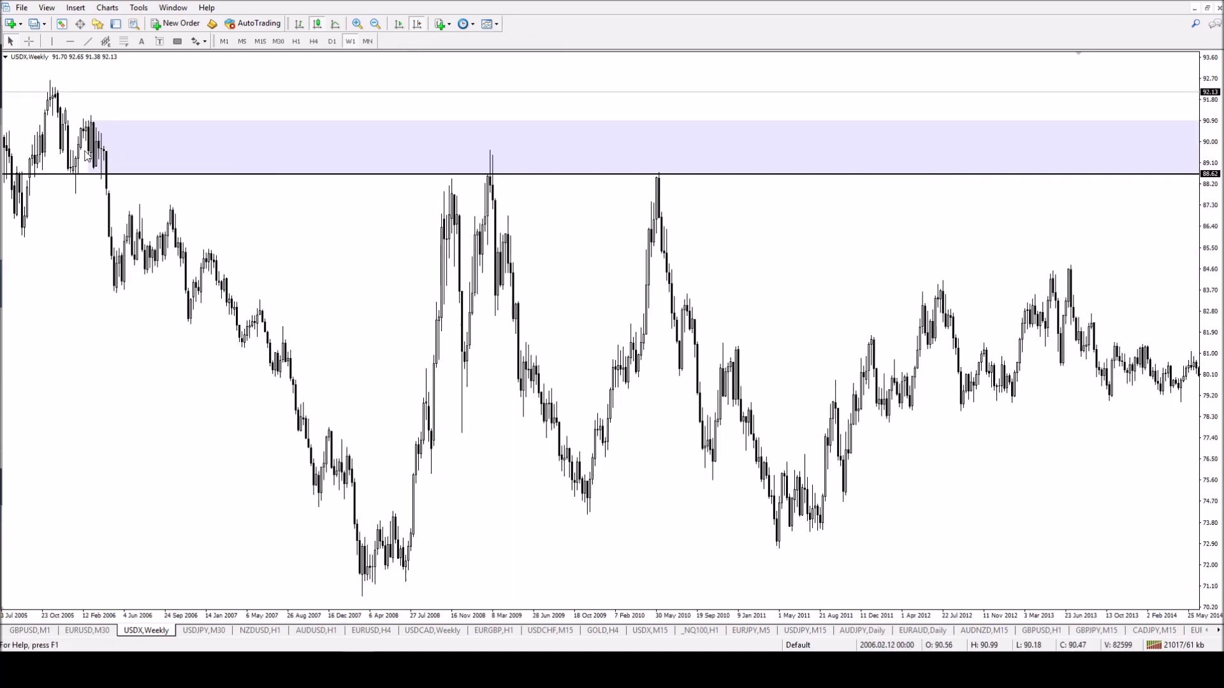
pyautogui.scroll(-5, 261, 185)
pyautogui.scroll(-15, 513, 267)
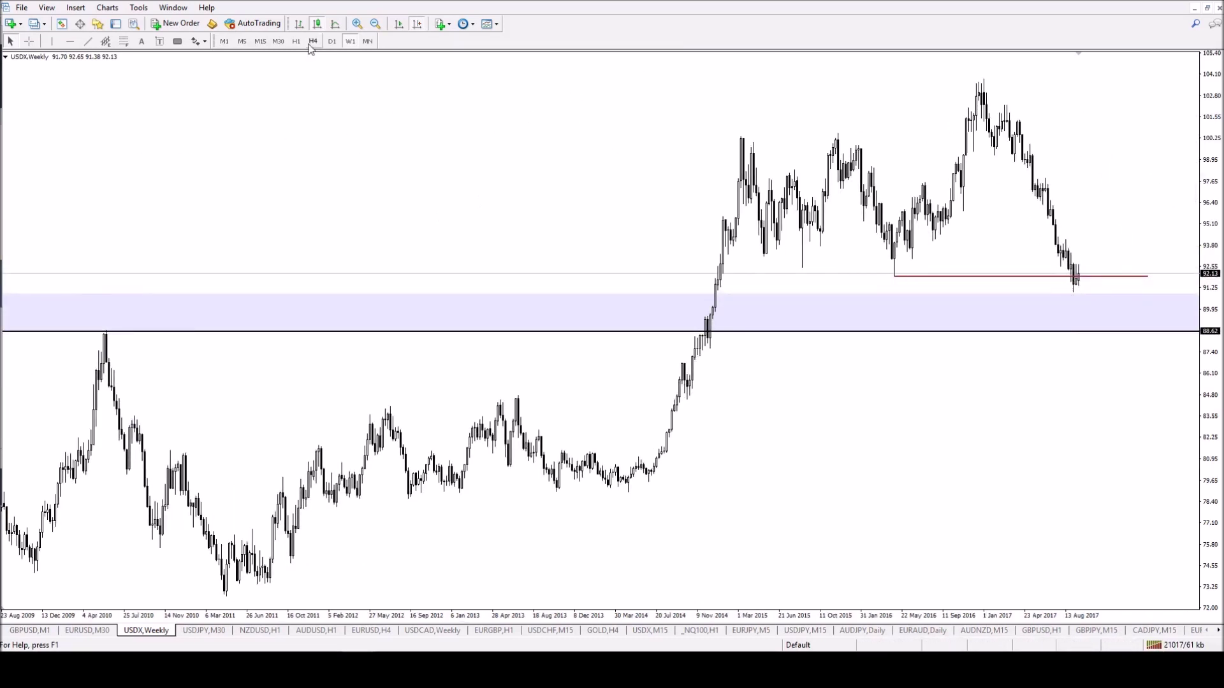
# Switch to the monthly timeframe and align the rectangle's upper-left corner with the February 2006 high
pyautogui.click(368, 41)
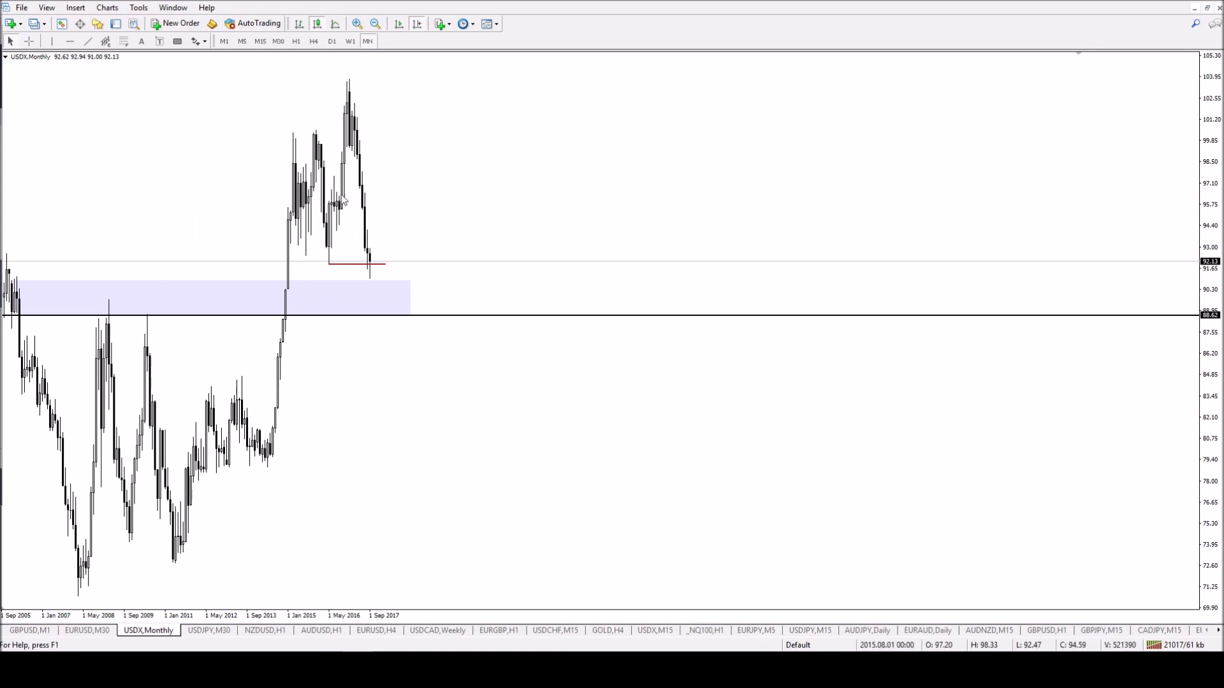
pyautogui.moveTo(17, 283)
pyautogui.mouseDown()
pyautogui.moveTo(7, 258)
pyautogui.moveTo(15, 281)
pyautogui.mouseUp()
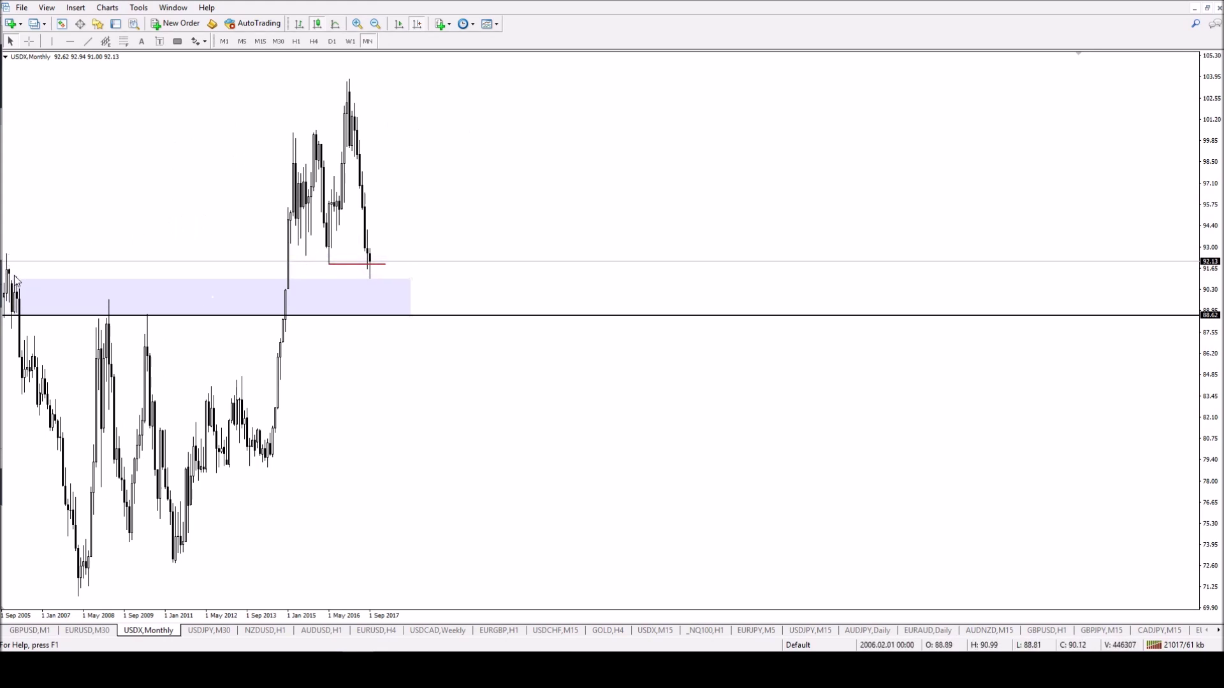
pyautogui.click(358, 24)
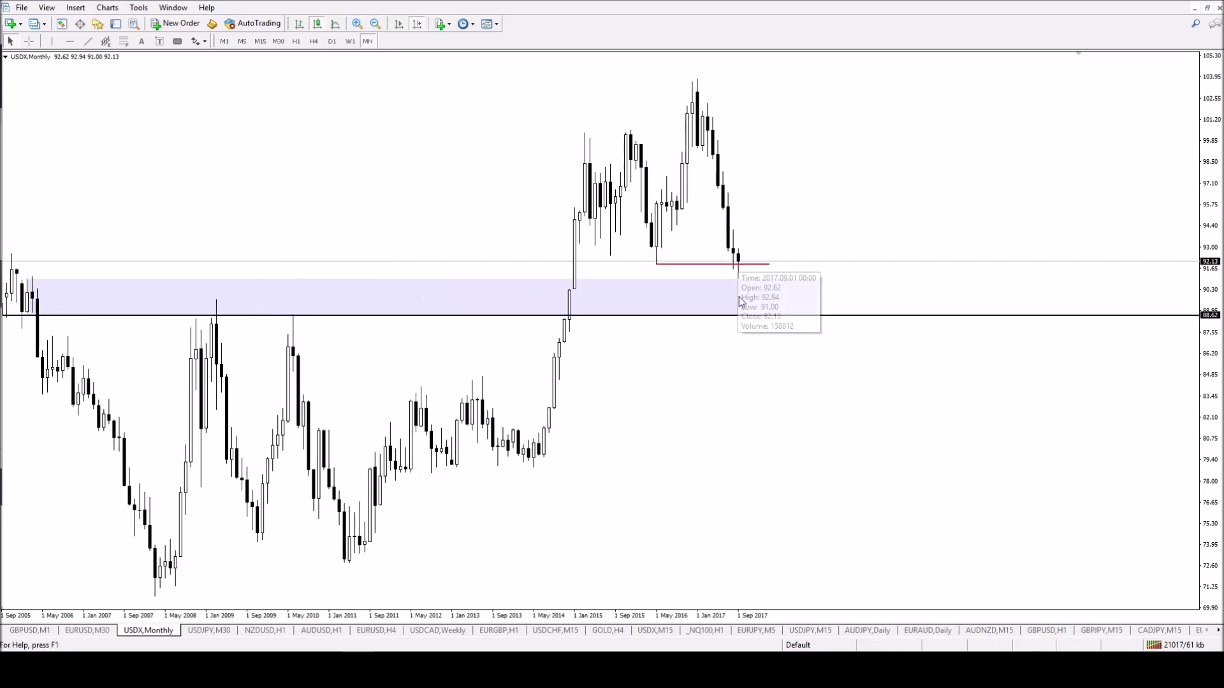
# Examine recent price action around the red line and shaded zone on the weekly, daily and H4 timeframes
pyautogui.click(350, 41)
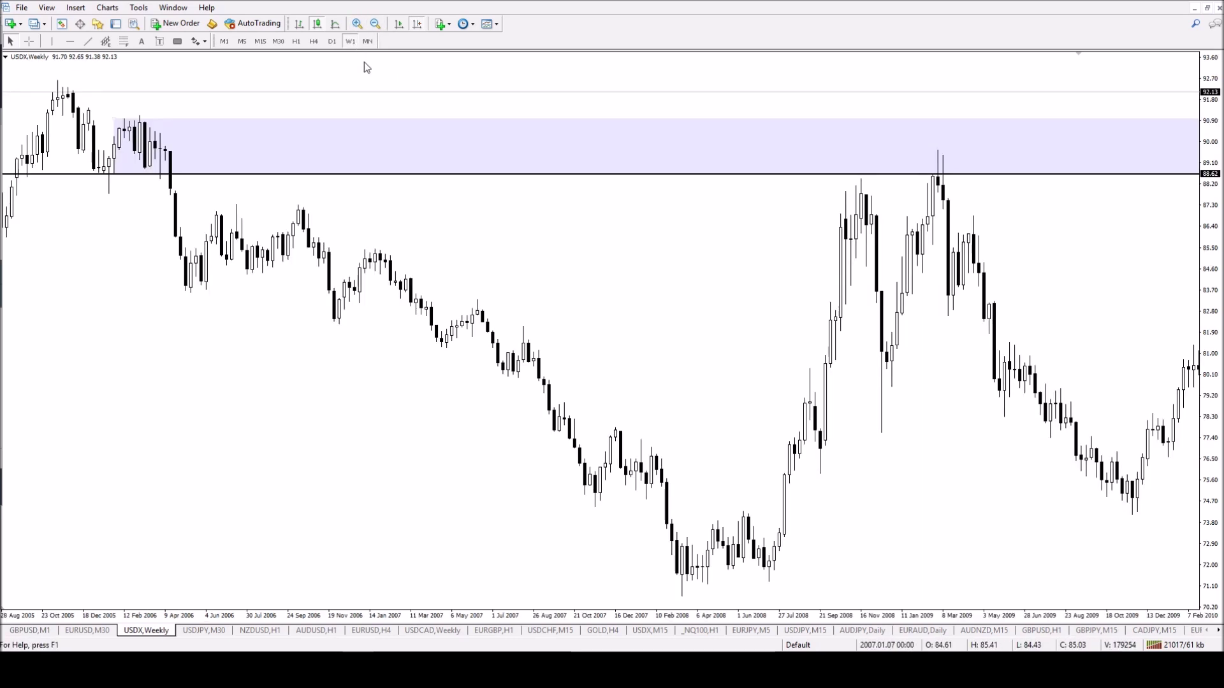
pyautogui.click(413, 26)
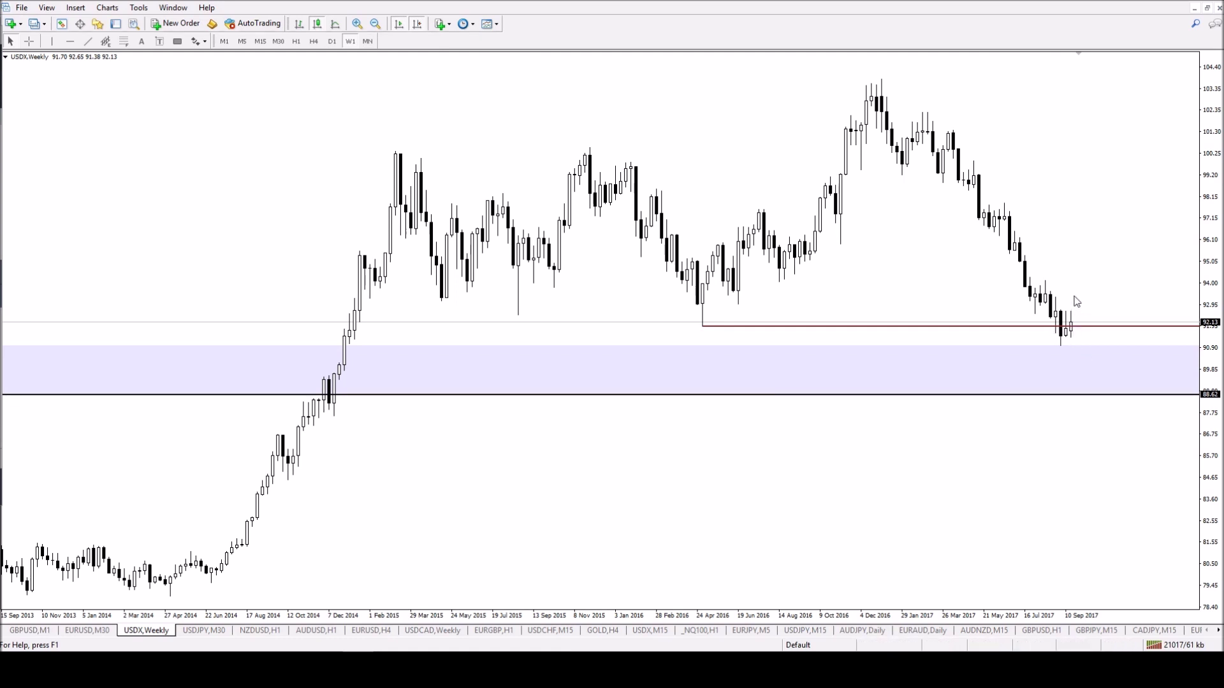
pyautogui.click(331, 40)
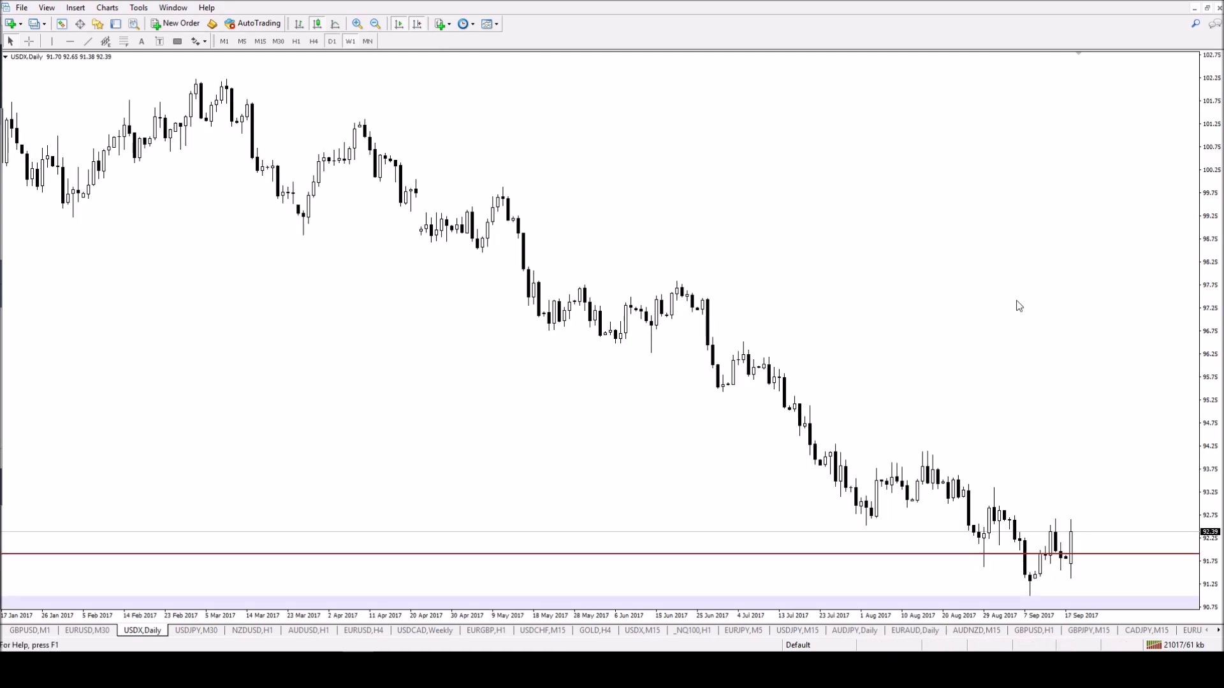
pyautogui.click(376, 24)
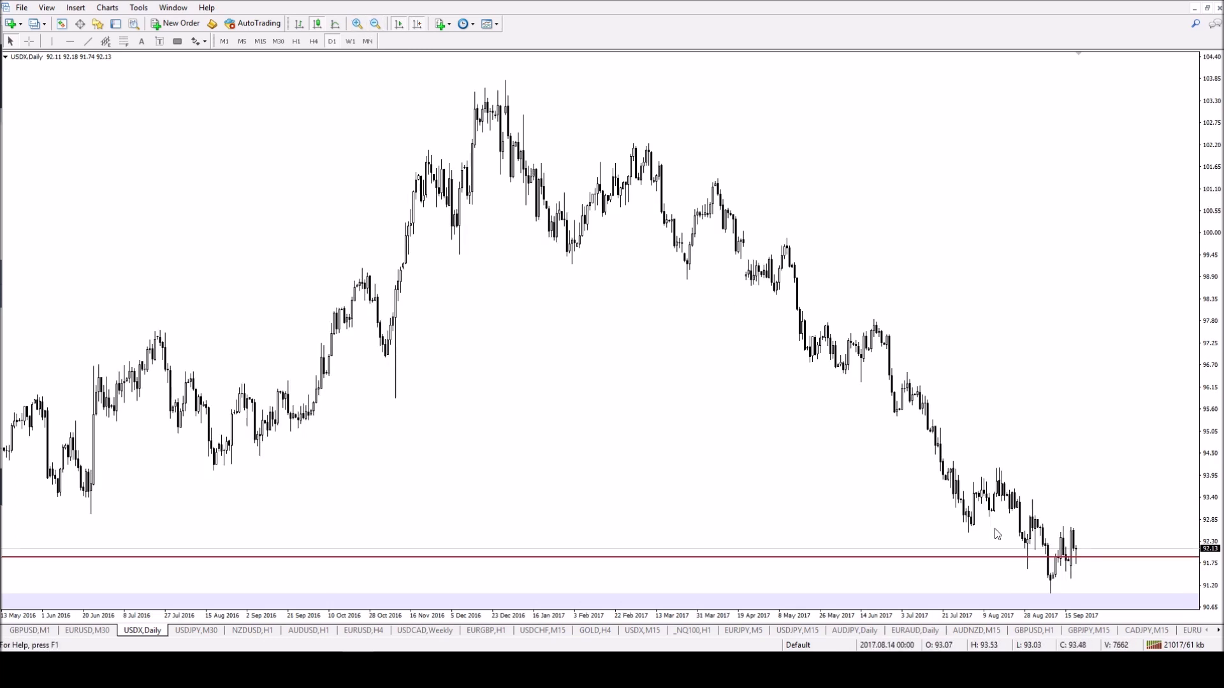
pyautogui.click(314, 41)
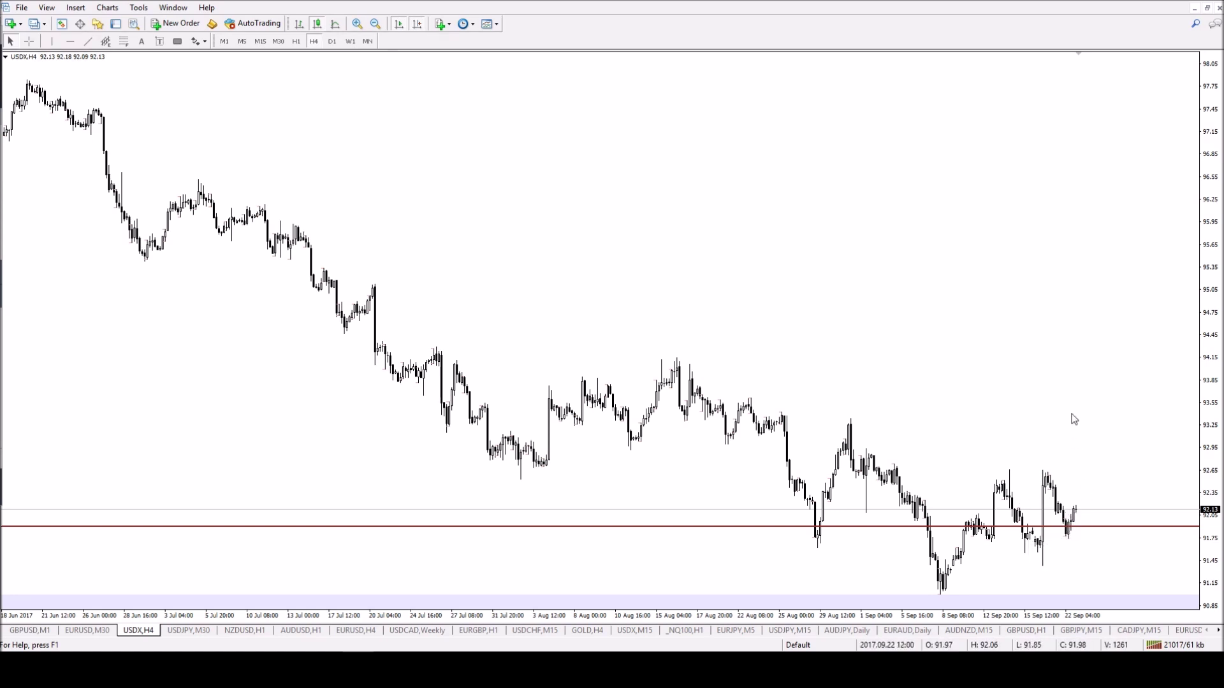
pyautogui.click(331, 41)
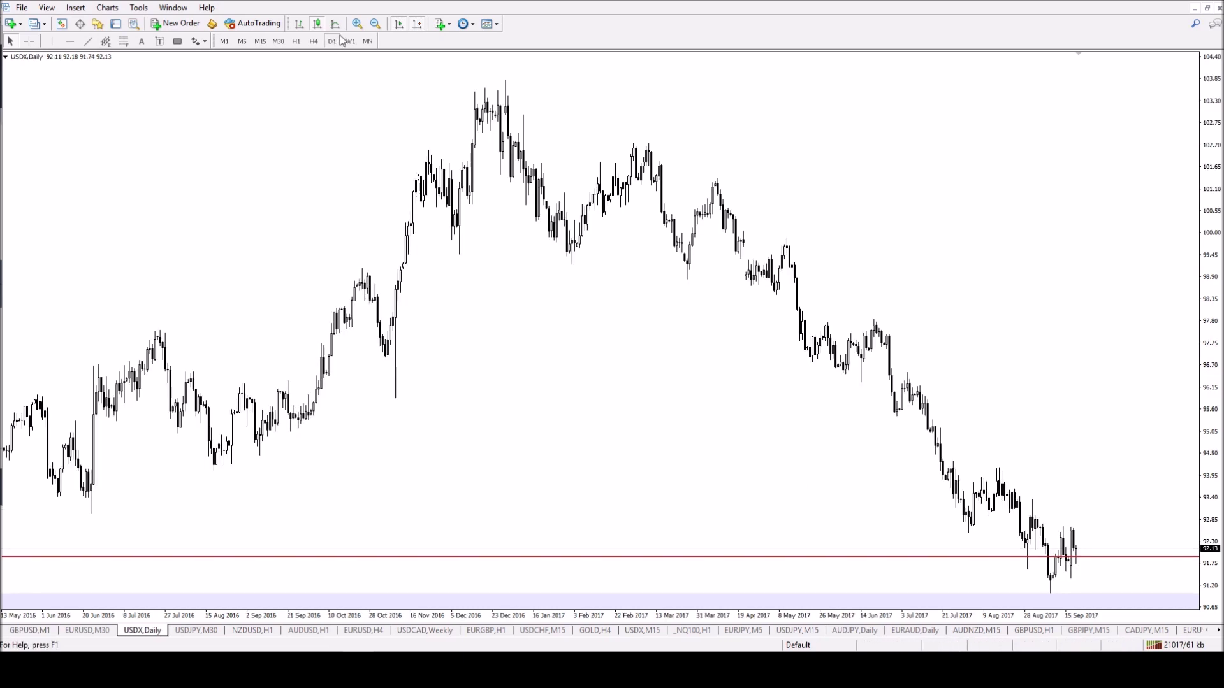
pyautogui.click(361, 25)
pyautogui.click(361, 25)
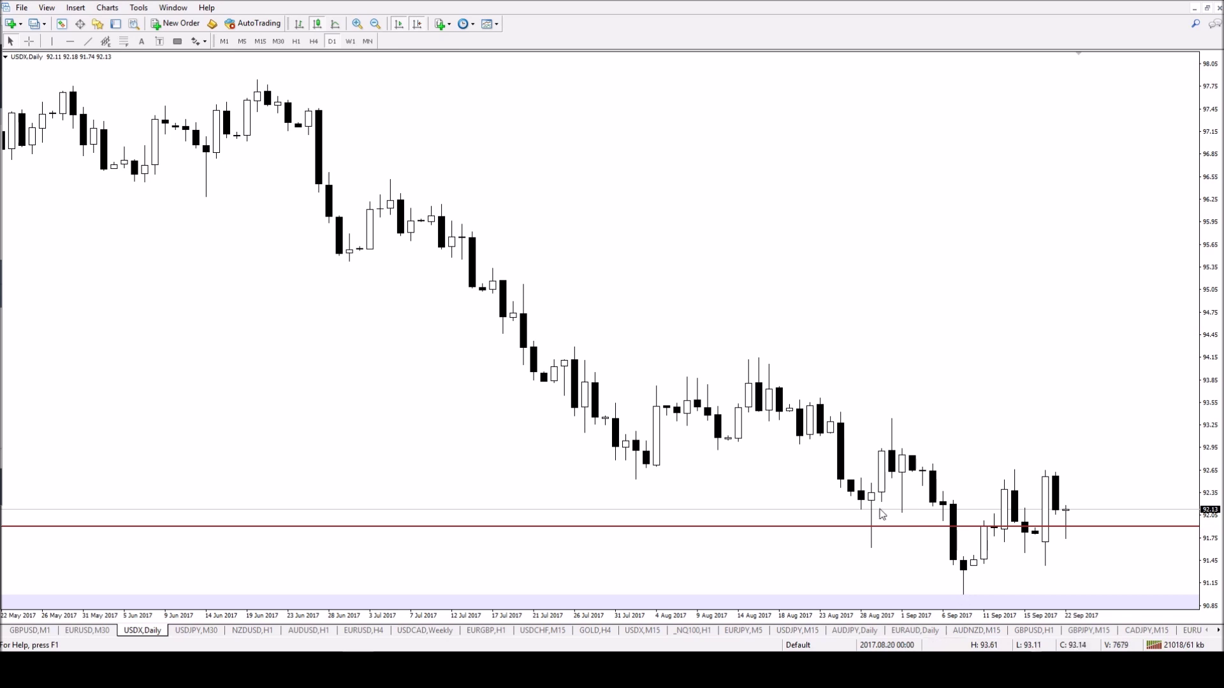
# Compare the September 2017 swings around the 91.9 line across H4, daily and weekly, finishing on H4
pyautogui.click(313, 41)
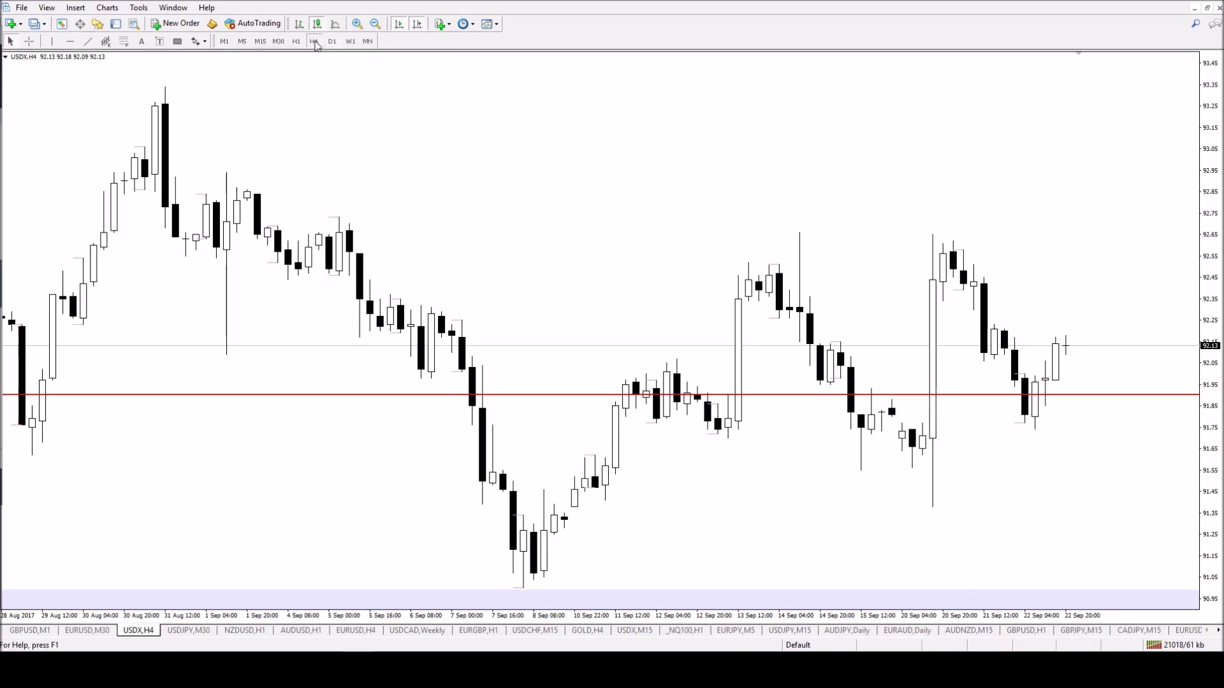
pyautogui.click(376, 23)
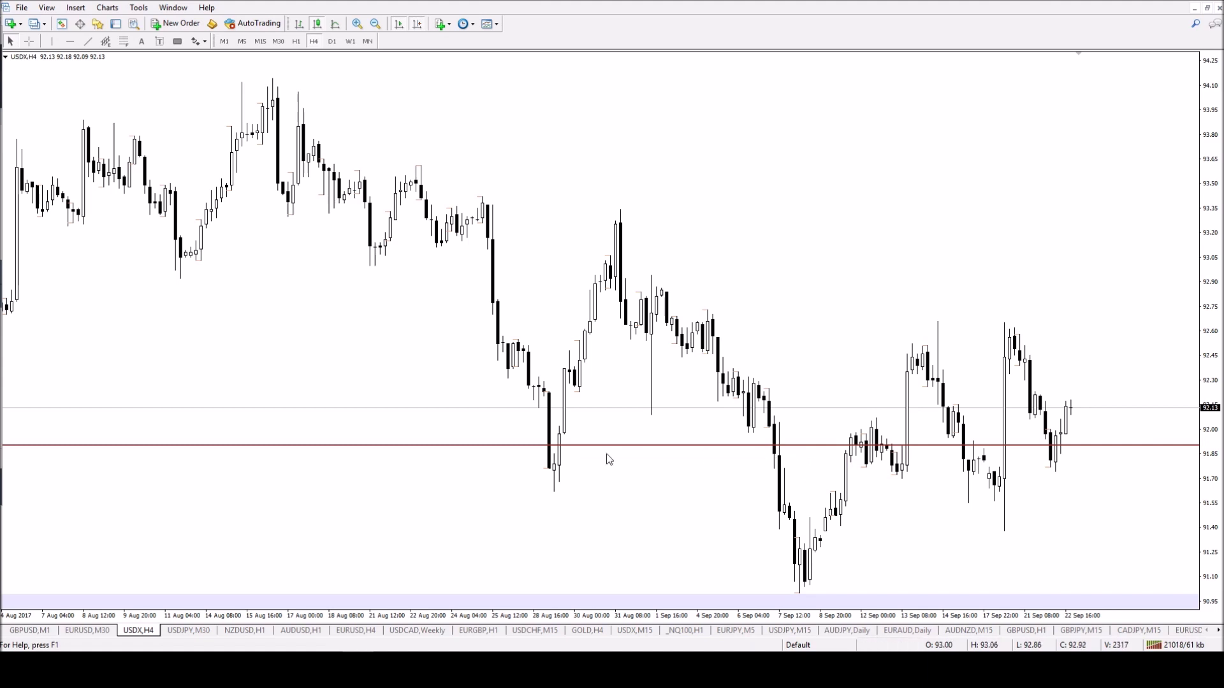
pyautogui.click(333, 41)
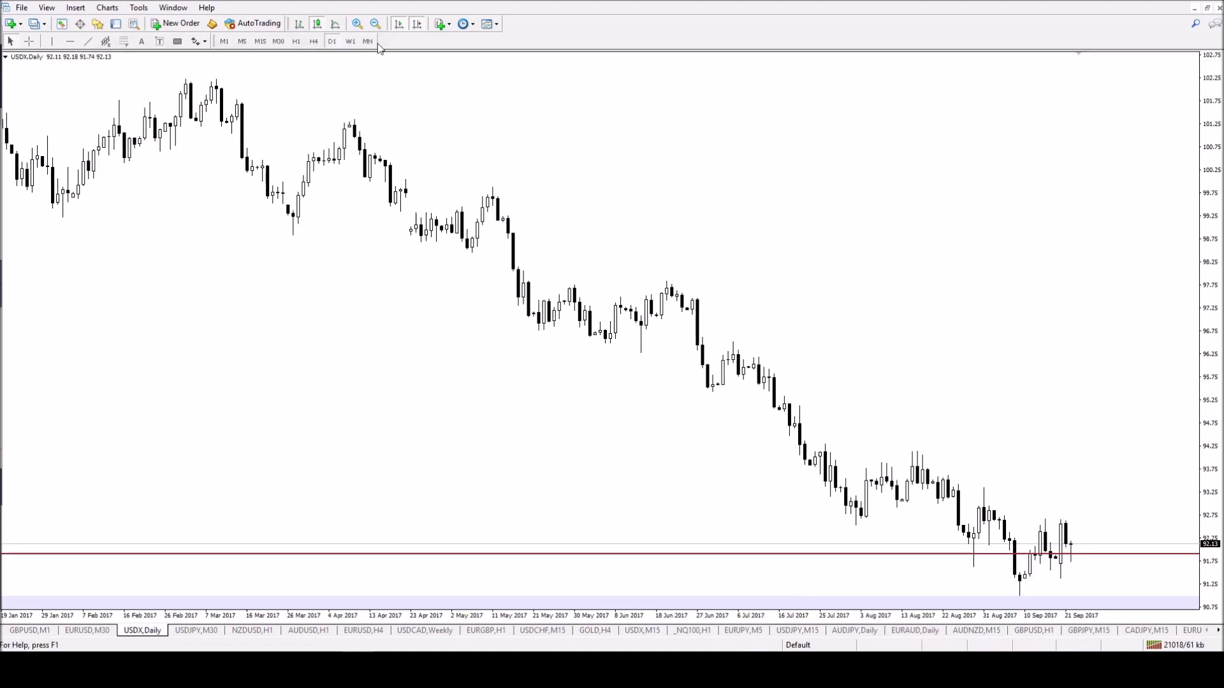
pyautogui.click(350, 42)
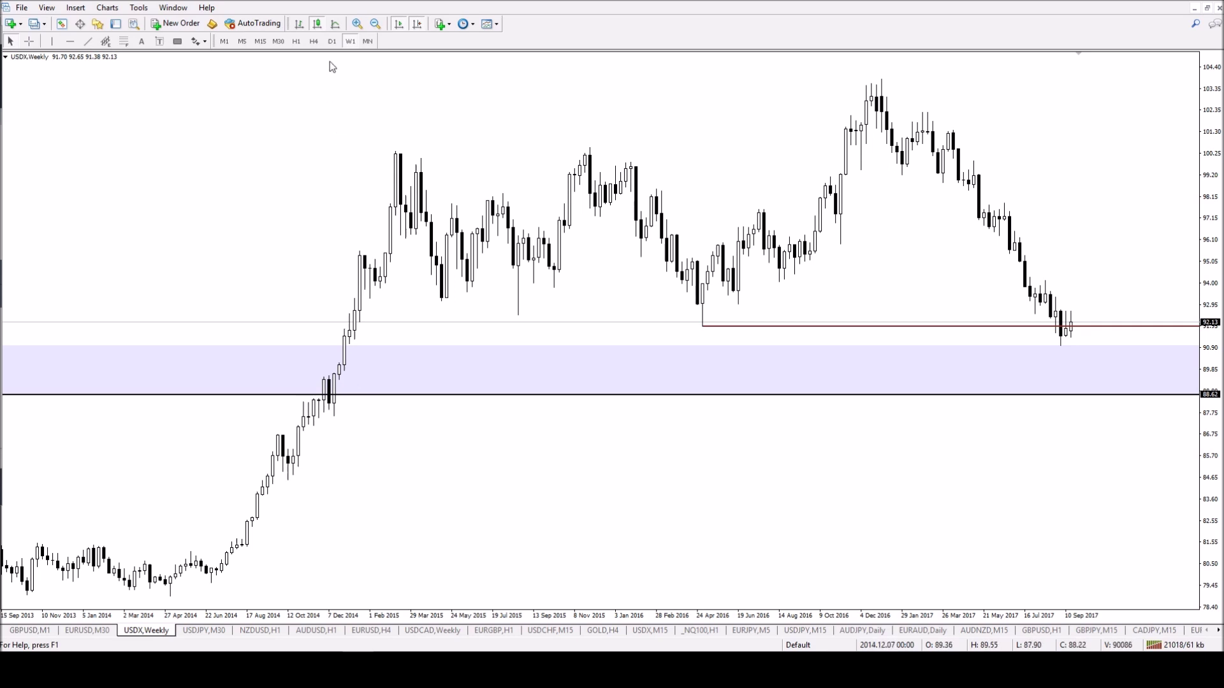
pyautogui.click(331, 43)
pyautogui.click(313, 42)
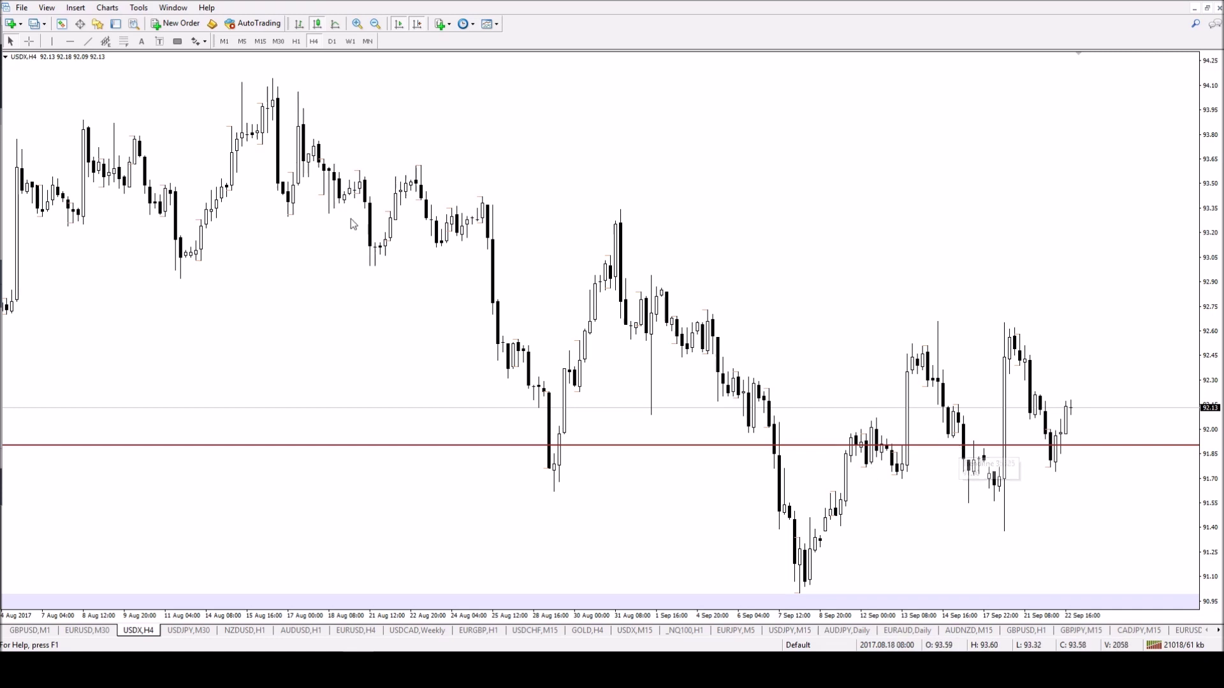
# Mark the late-August, 8 September and mid-September 2017 swing lows on the H4 chart with small ellipses just beneath the wicks
pyautogui.click(75, 7)
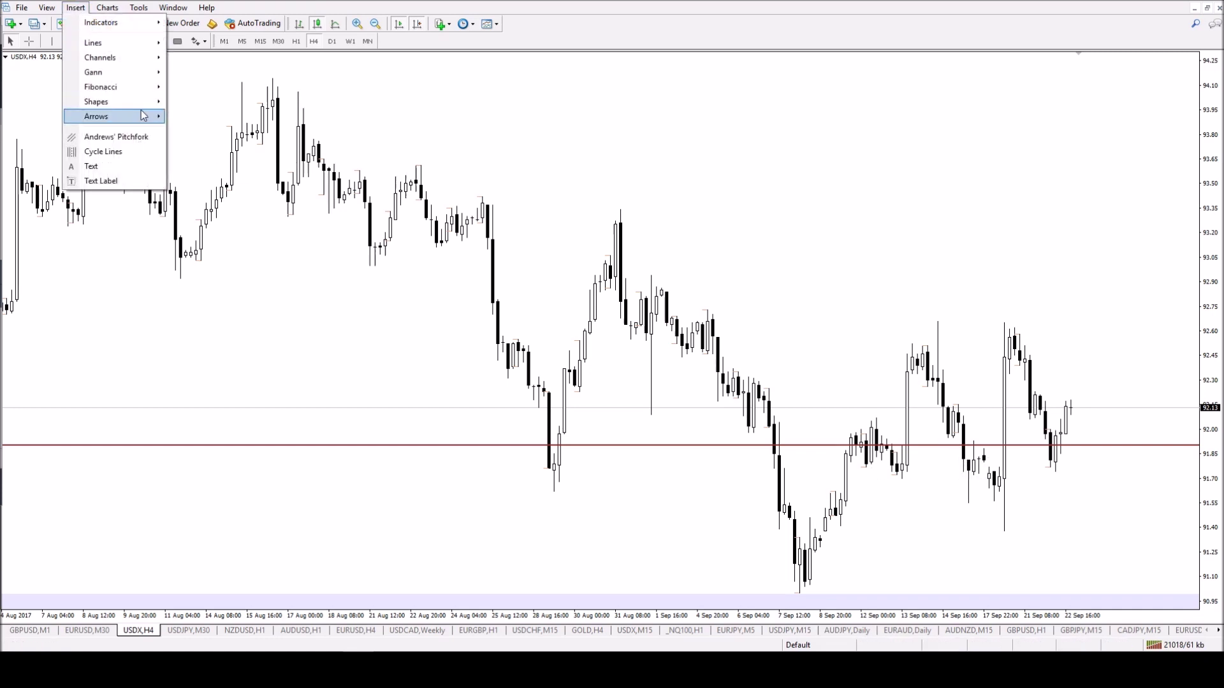
pyautogui.moveTo(151, 105)
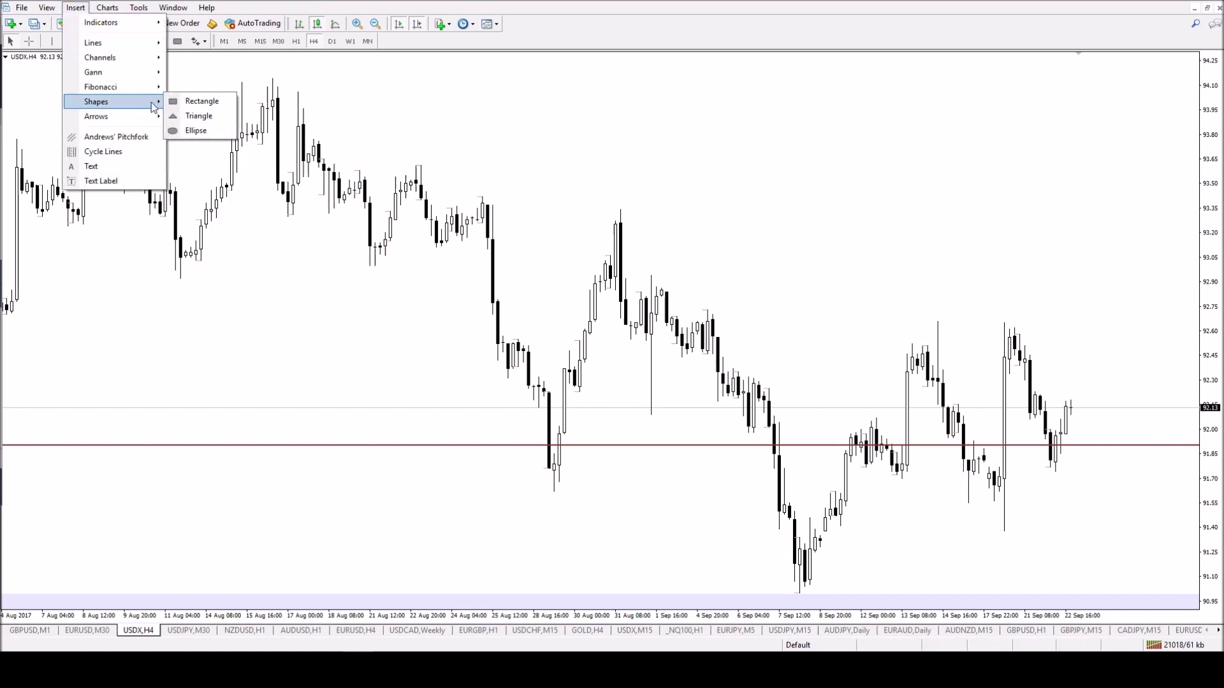
pyautogui.click(192, 130)
pyautogui.moveTo(550, 498)
pyautogui.mouseDown()
pyautogui.moveTo(592, 522)
pyautogui.moveTo(554, 515)
pyautogui.moveTo(828, 603)
pyautogui.mouseUp()
pyautogui.moveTo(1201, 469); pyautogui.dragTo(1200, 504)
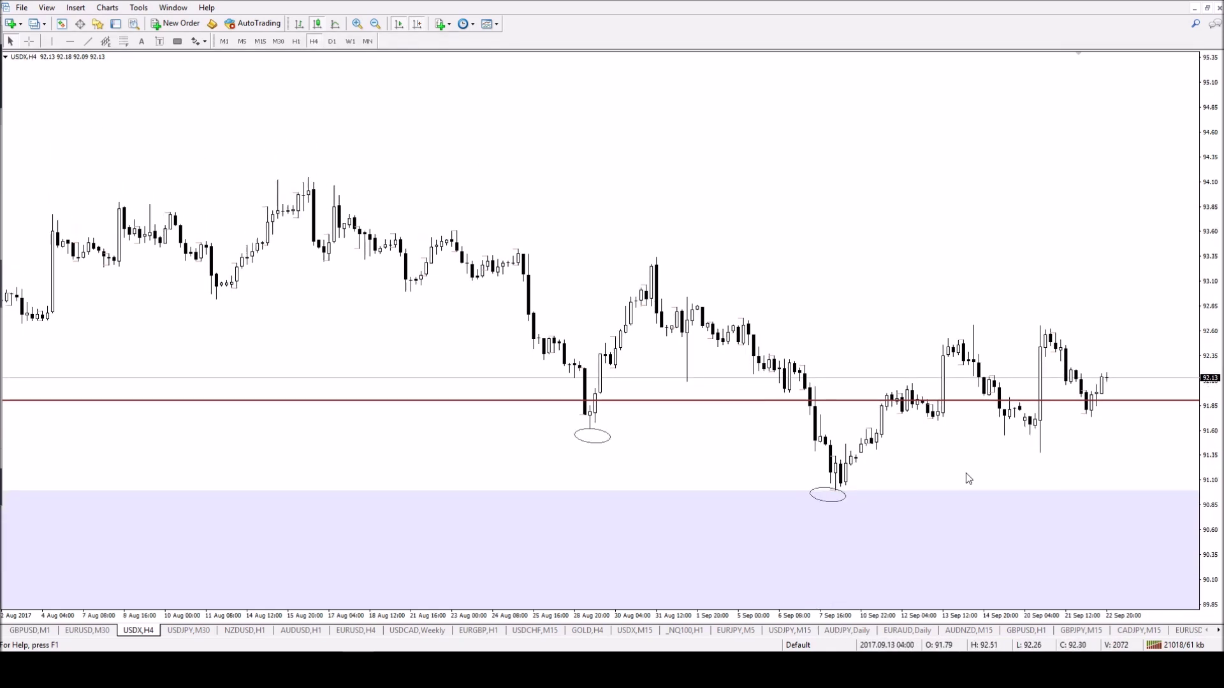
pyautogui.moveTo(591, 438); pyautogui.dragTo(936, 431)
pyautogui.moveTo(955, 434); pyautogui.dragTo(1006, 445)
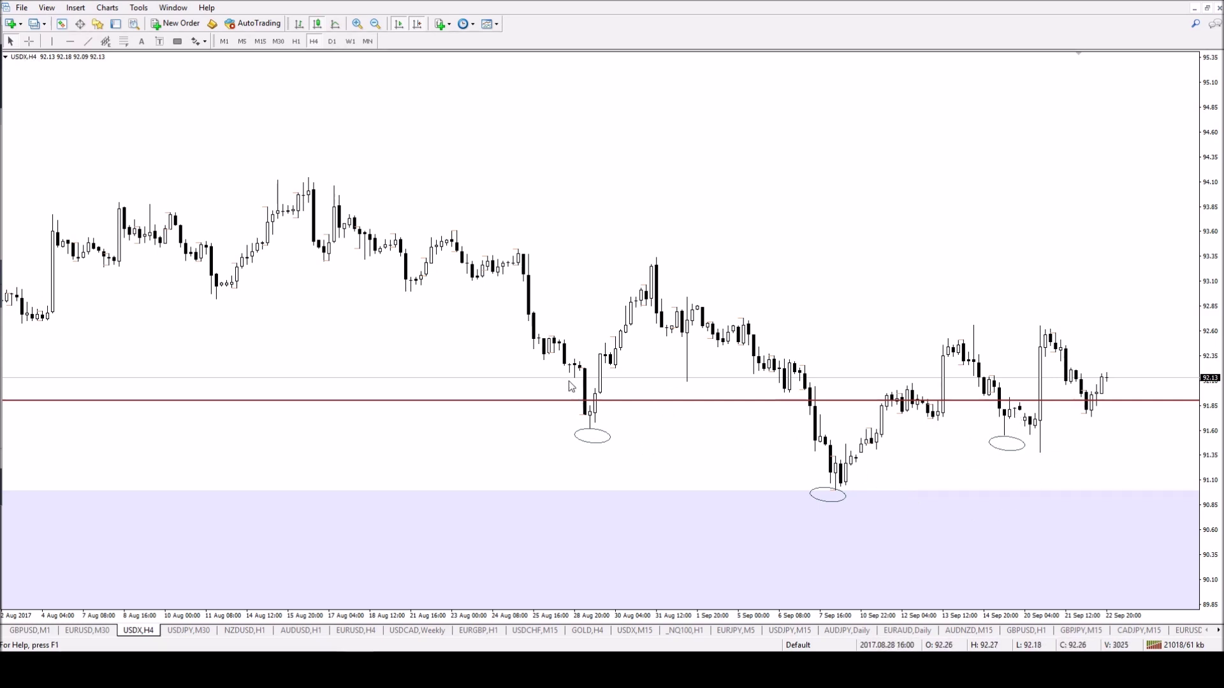
# Examine the H4 price structure from late July to 22 September around the three circled lows
pyautogui.moveTo(395, 135); pyautogui.dragTo(411, 135)
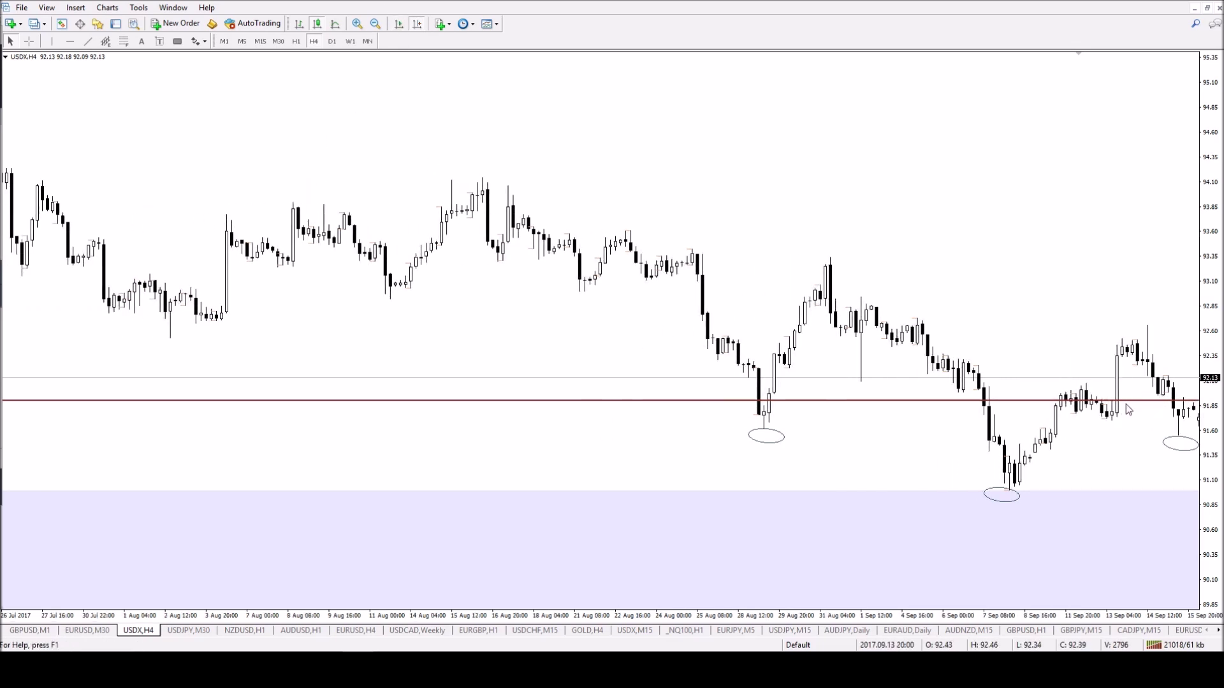
pyautogui.scroll(-1, 1024, 333)
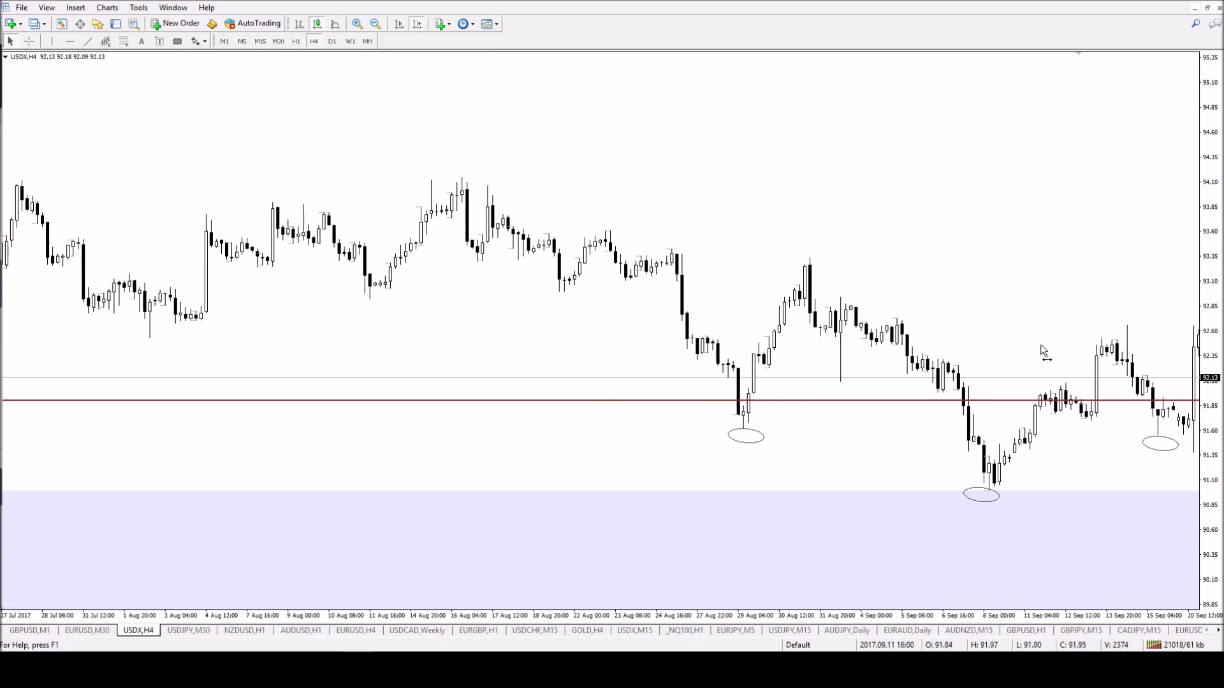
pyautogui.scroll(1, 1008, 341)
pyautogui.scroll(-1, 1009, 341)
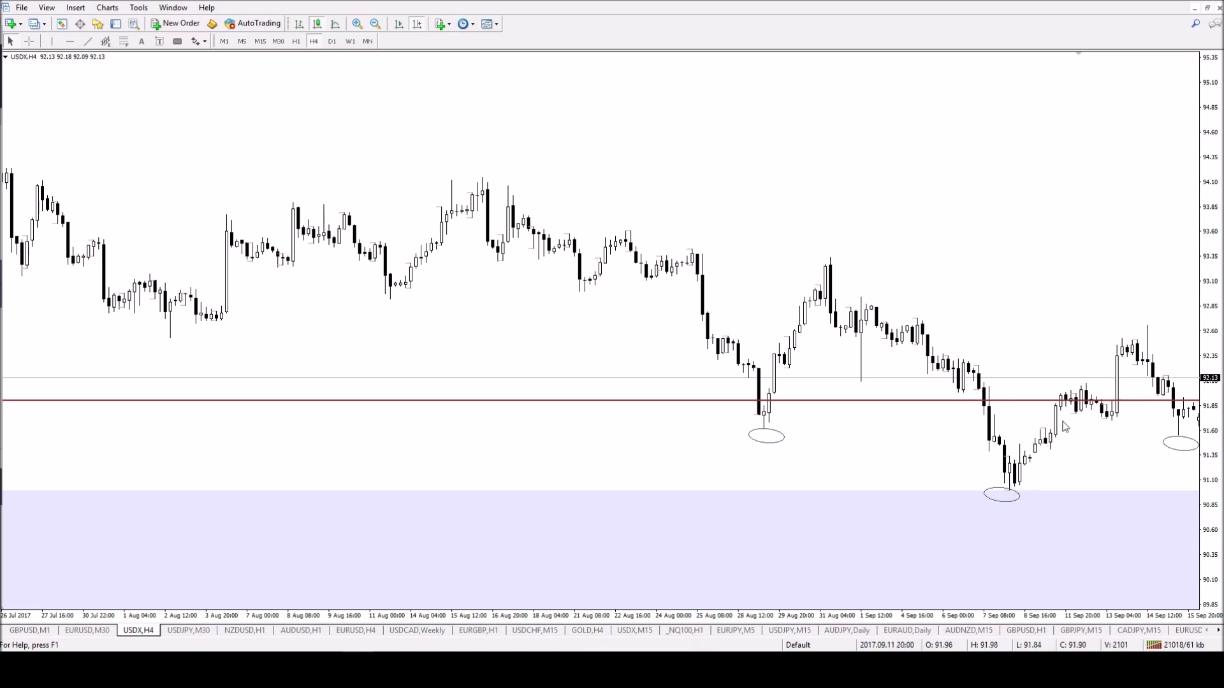
pyautogui.scroll(-5, 1090, 316)
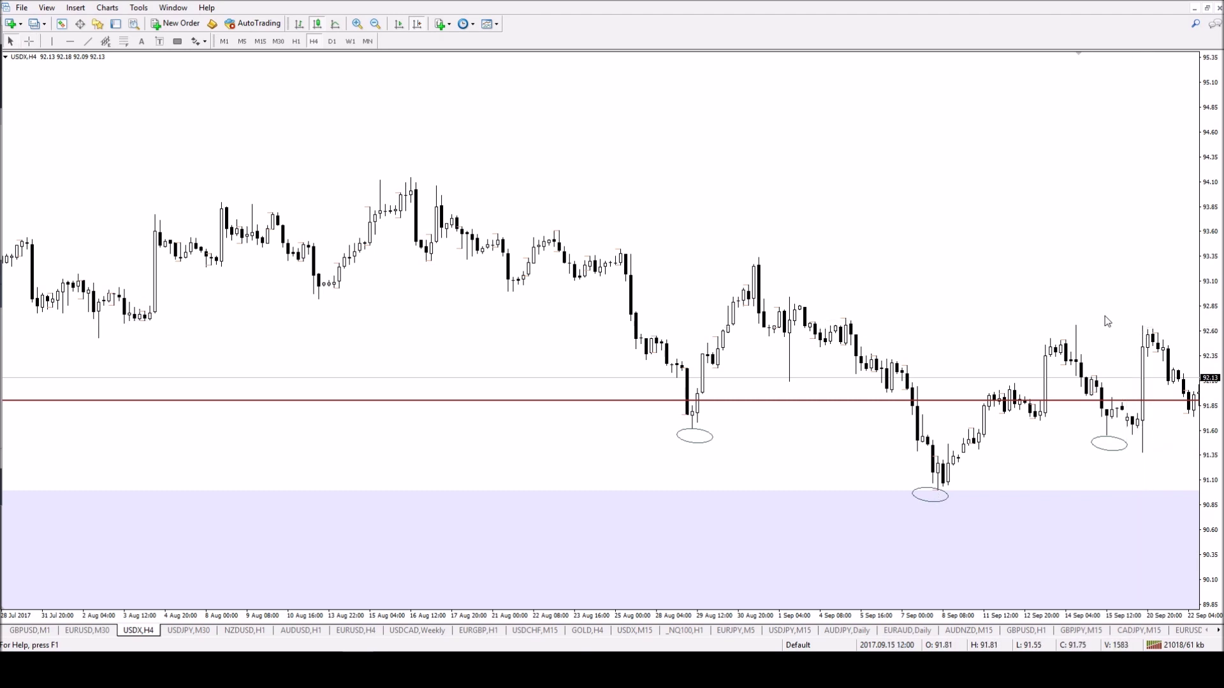
pyautogui.moveTo(1105, 319); pyautogui.dragTo(1000, 312)
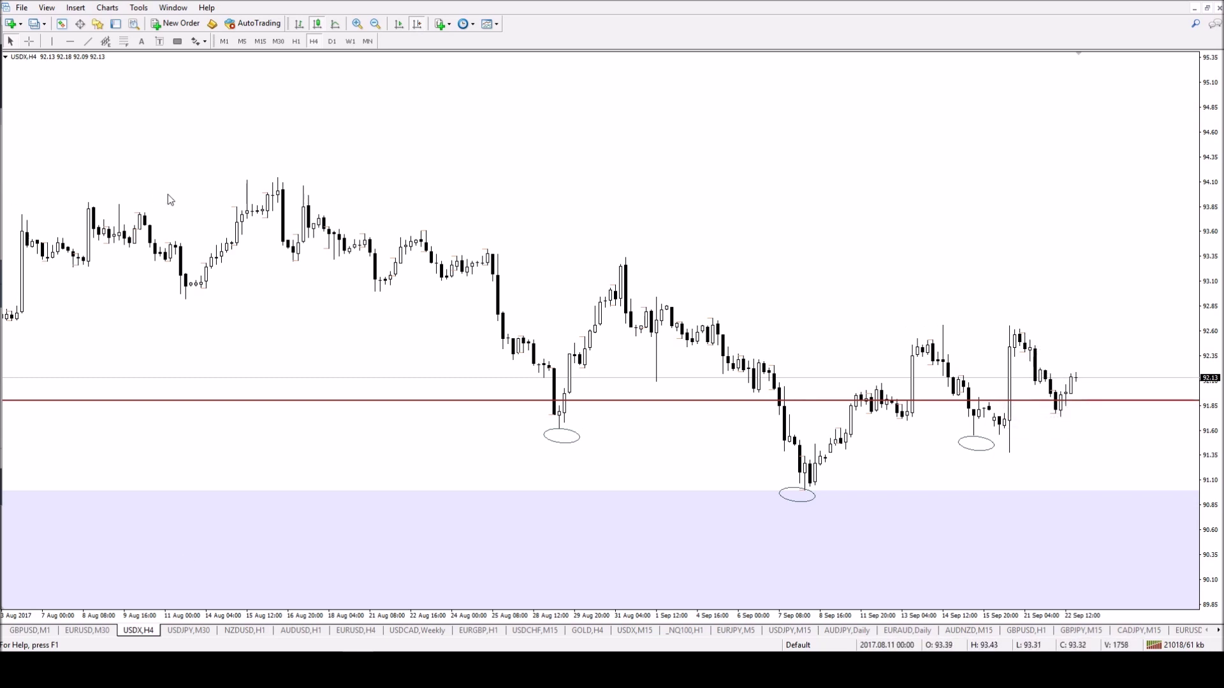
# Examine the September swings around the 91.9 line on the H1 and M30 timeframes
pyautogui.click(297, 42)
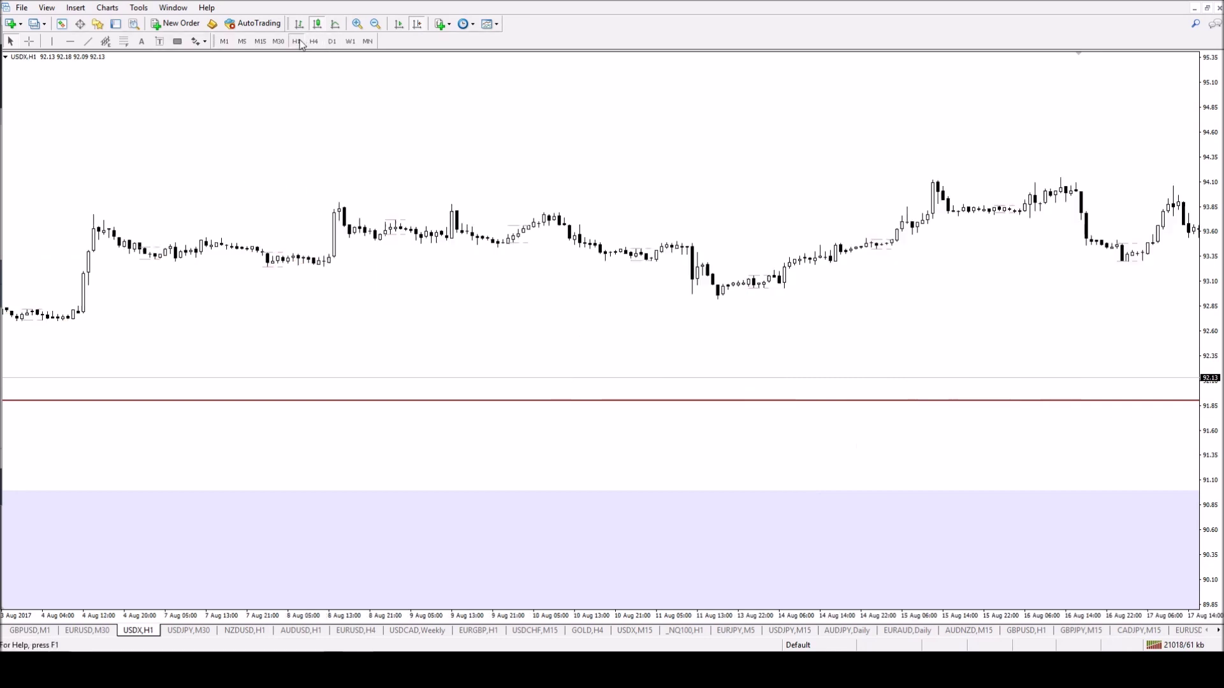
pyautogui.moveTo(1211, 322); pyautogui.dragTo(1198, 19)
pyautogui.click(399, 24)
pyautogui.click(375, 24)
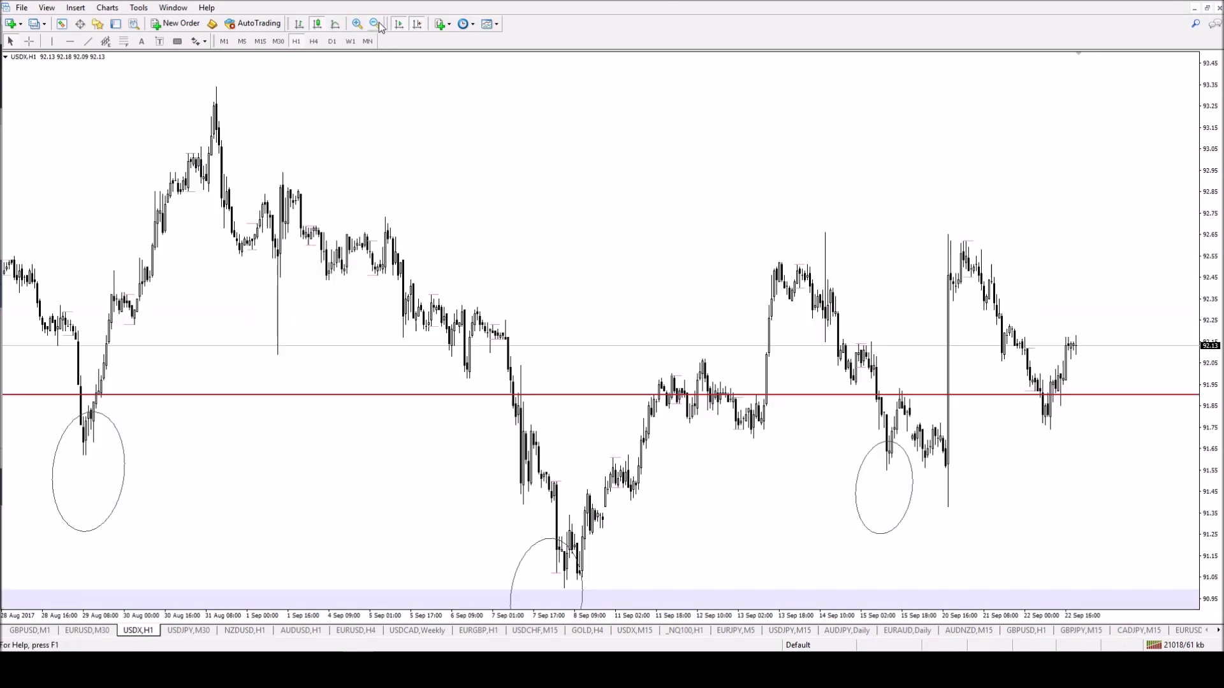
pyautogui.click(358, 24)
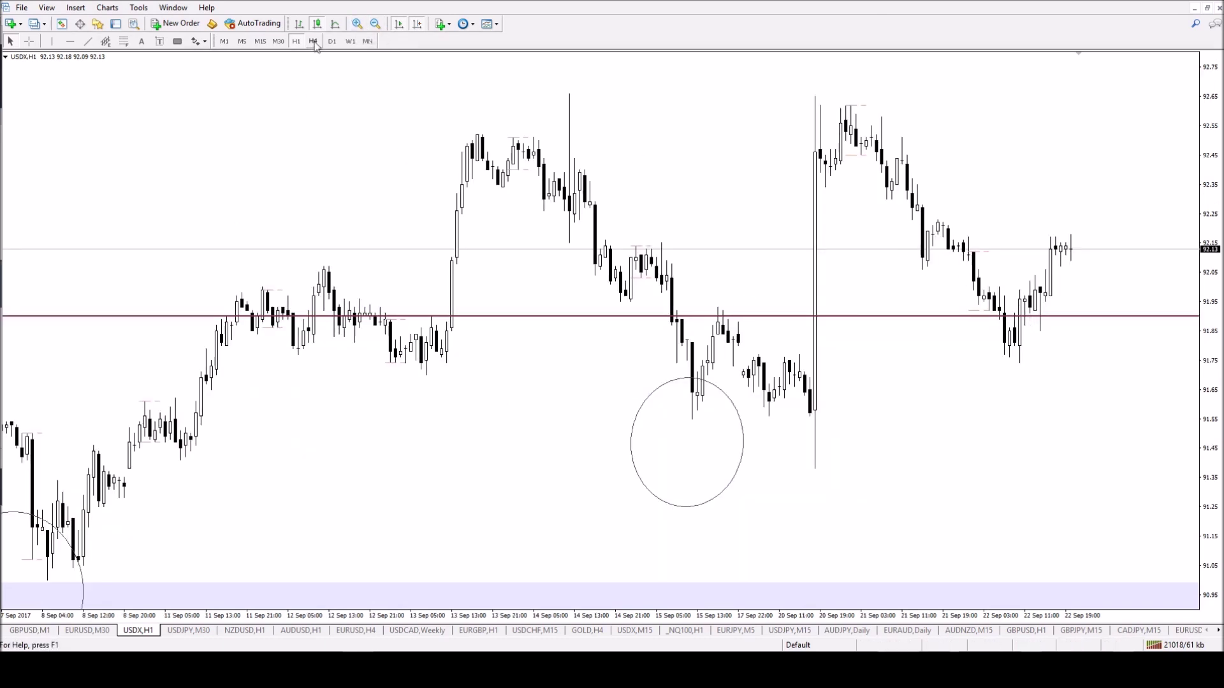
pyautogui.click(375, 26)
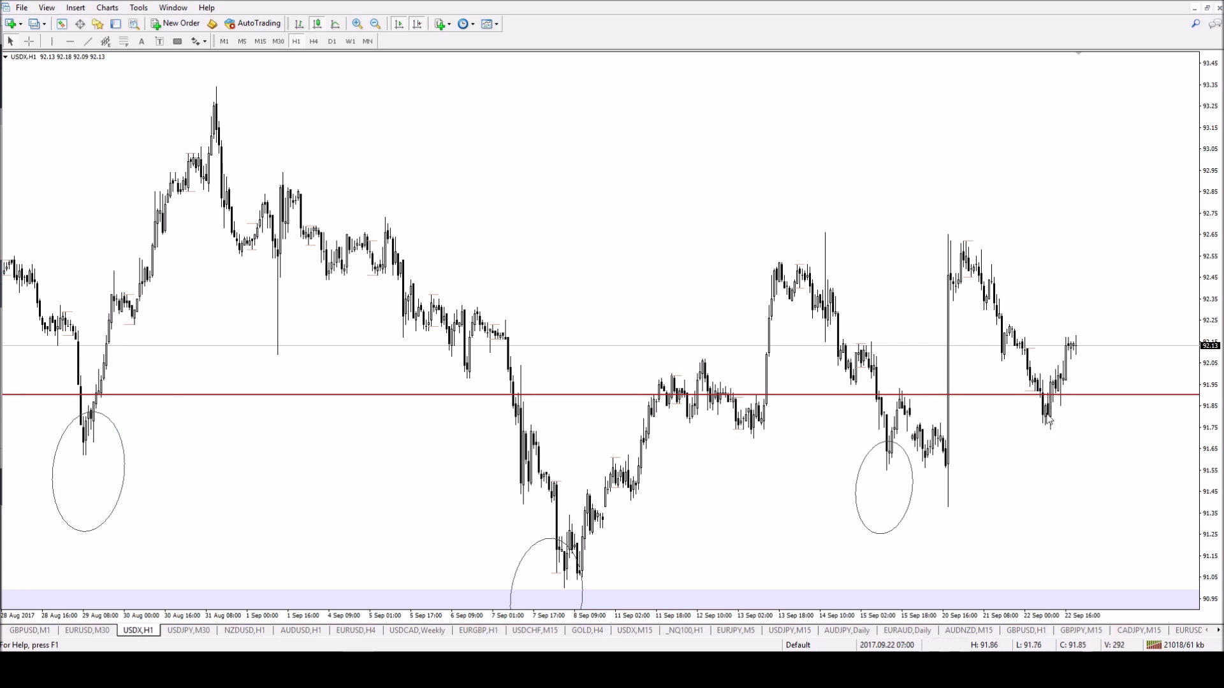
pyautogui.click(278, 41)
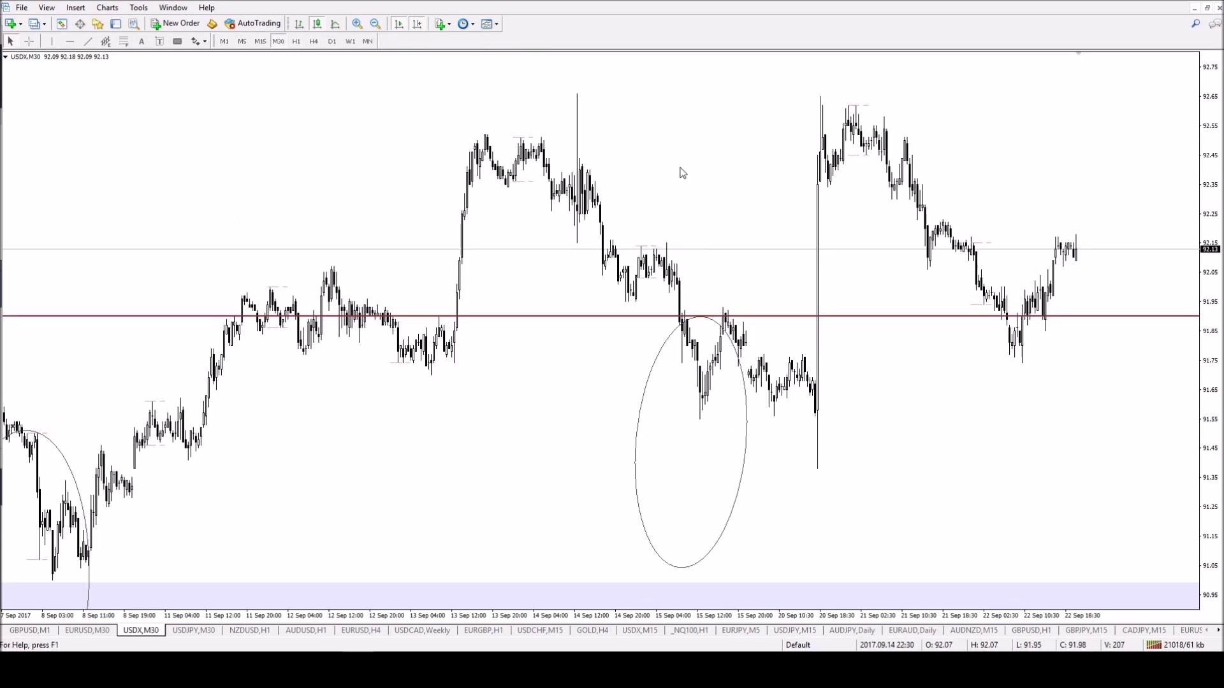
# On the daily timeframe, draw a flat trendline from the 21 September candle's high at about 92.62, extending past the latest candle
pyautogui.click(331, 41)
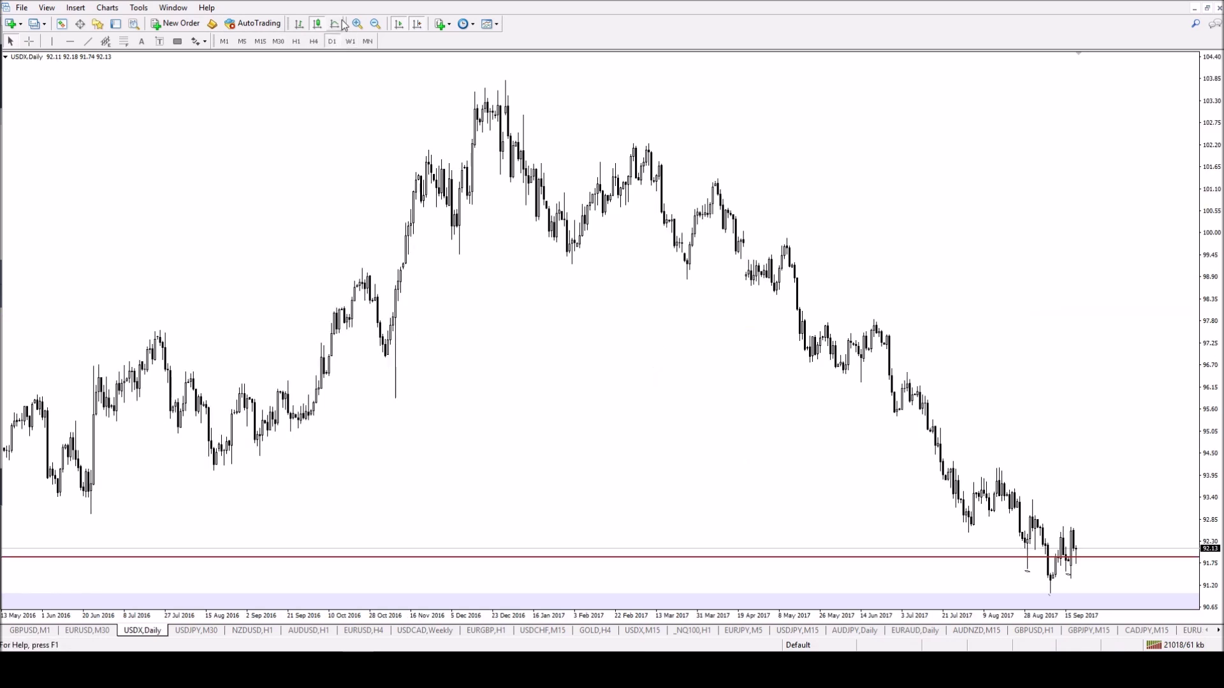
pyautogui.click(358, 23)
pyautogui.click(358, 24)
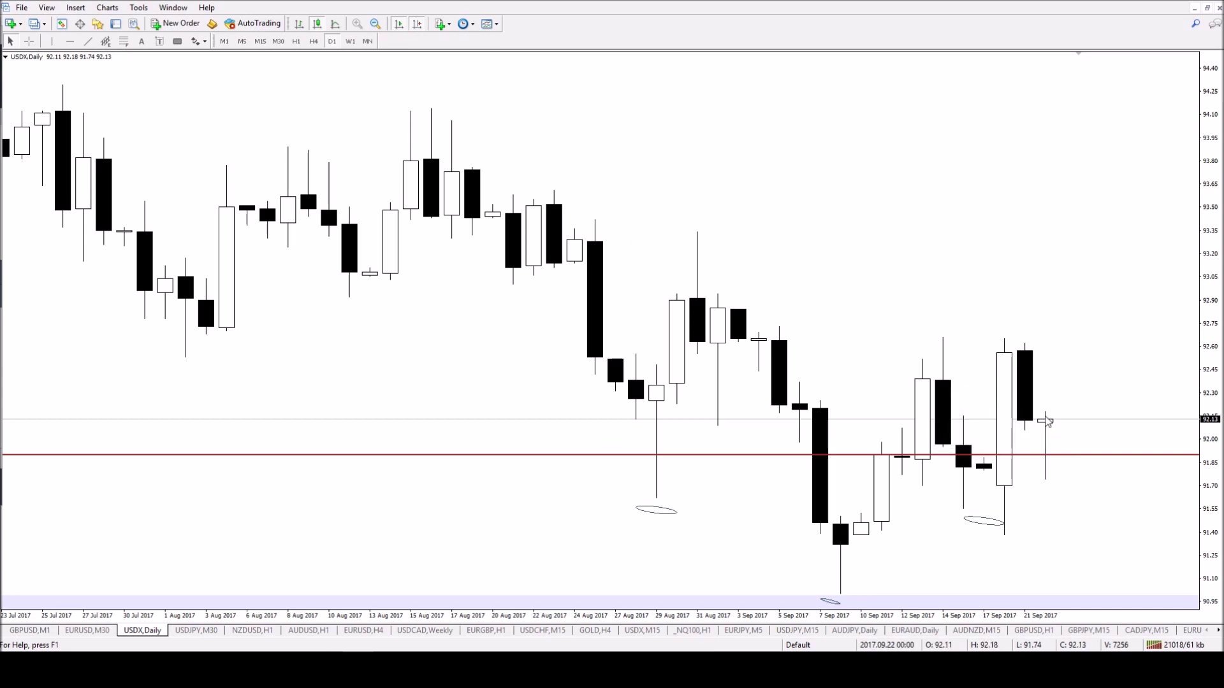
pyautogui.click(88, 41)
pyautogui.moveTo(1026, 343); pyautogui.dragTo(1168, 343)
# On the monthly timeframe, place a horizontal line at 93.05 along the body lows of the spring 2016 candles
pyautogui.click(376, 24)
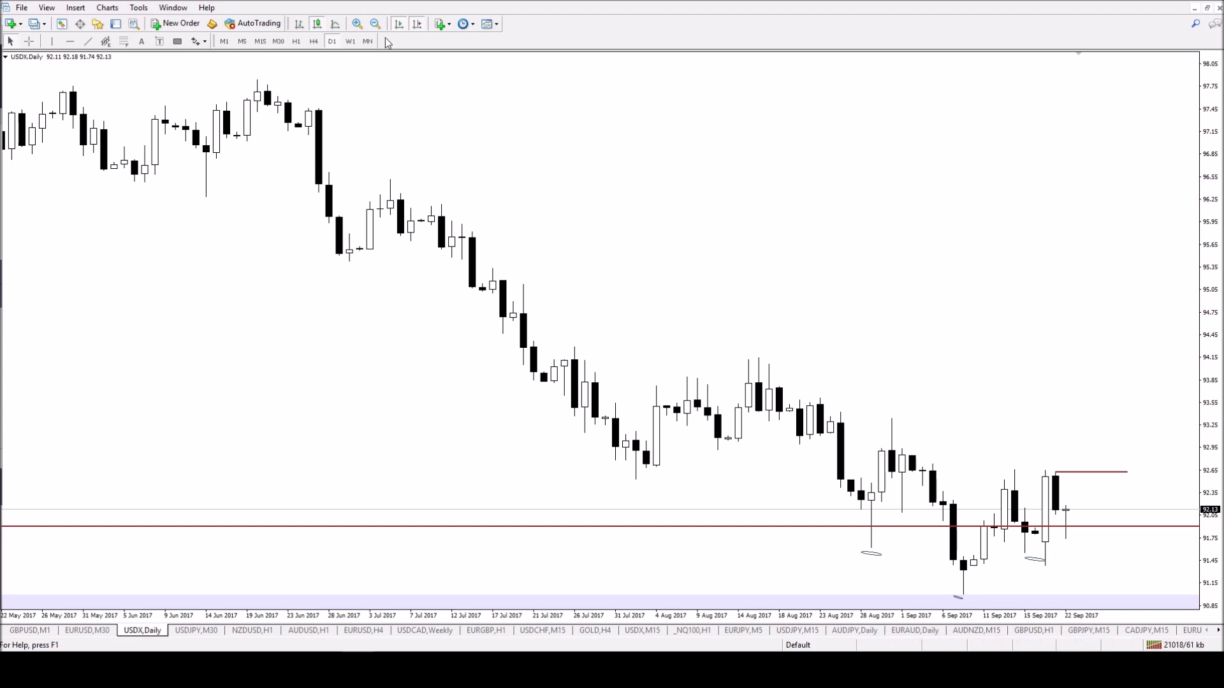
pyautogui.click(350, 42)
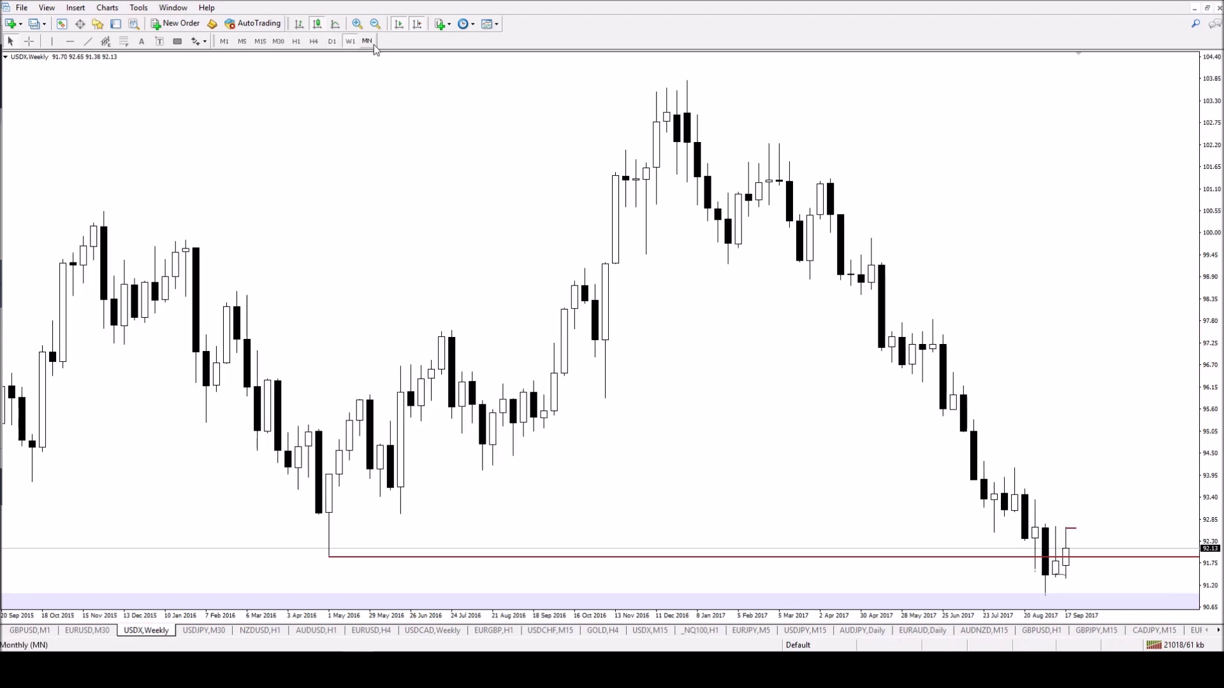
pyautogui.click(369, 43)
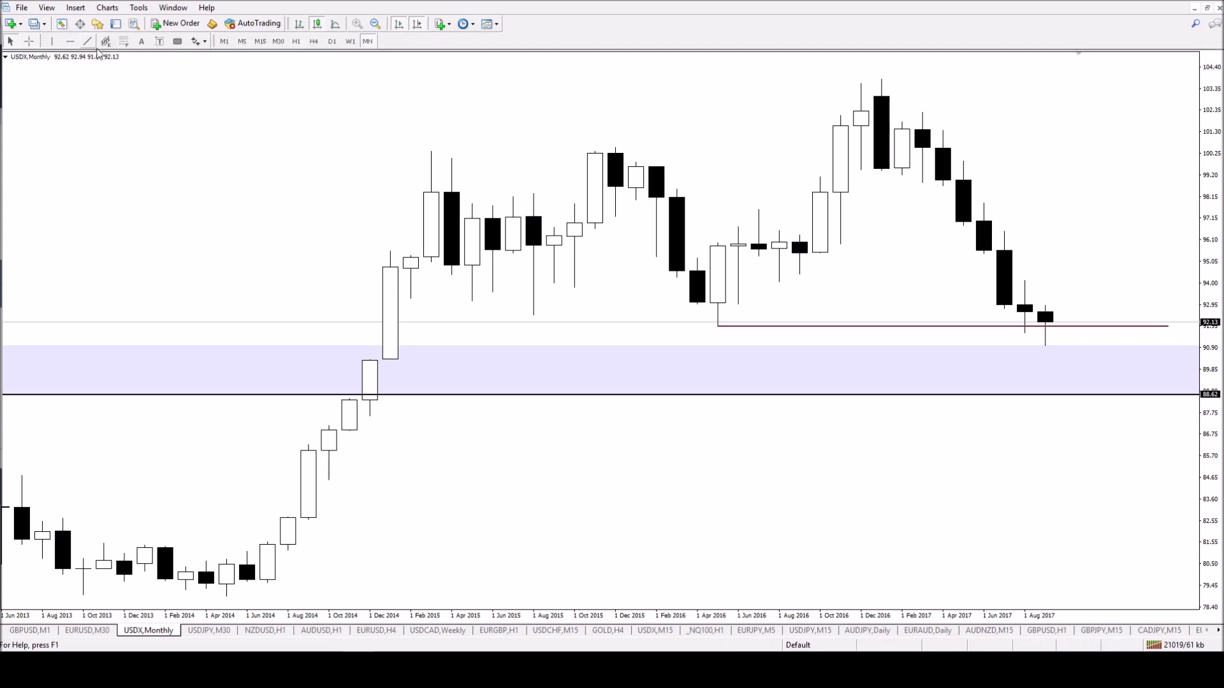
pyautogui.click(721, 302)
# Draw a flat trendline from the September 2016 monthly low at about 94.44 past the latest candles and delete the 93.05 horizontal line
pyautogui.click(88, 41)
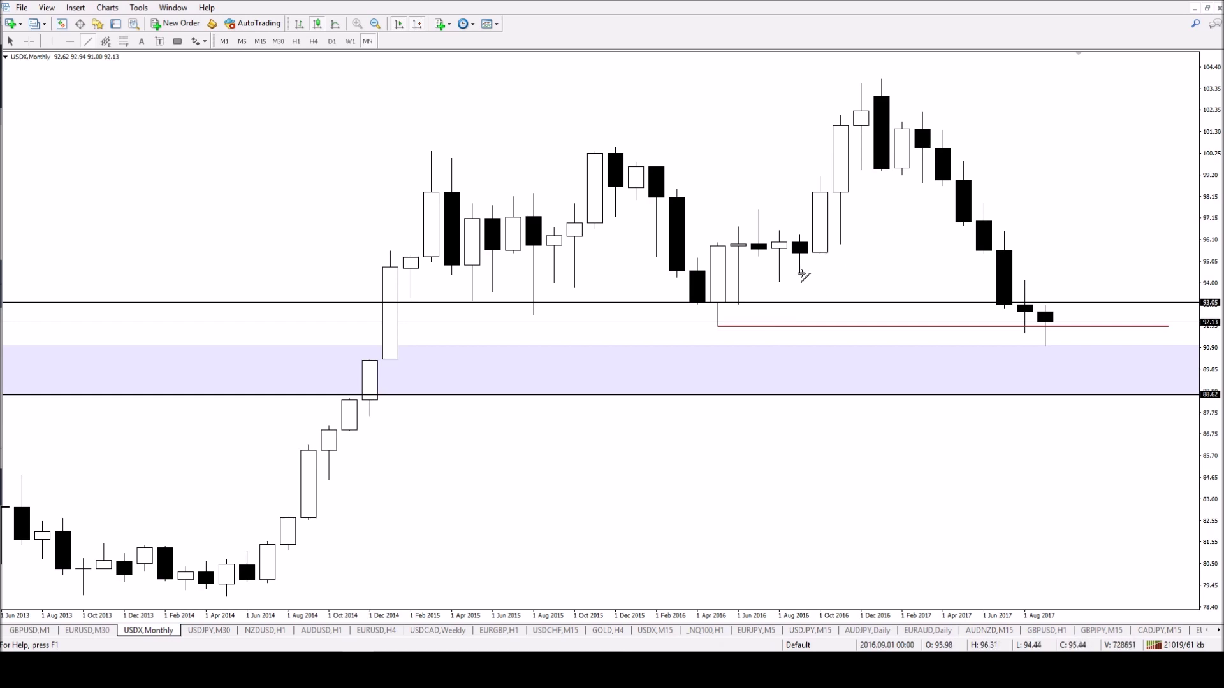
pyautogui.moveTo(800, 274); pyautogui.dragTo(1148, 273)
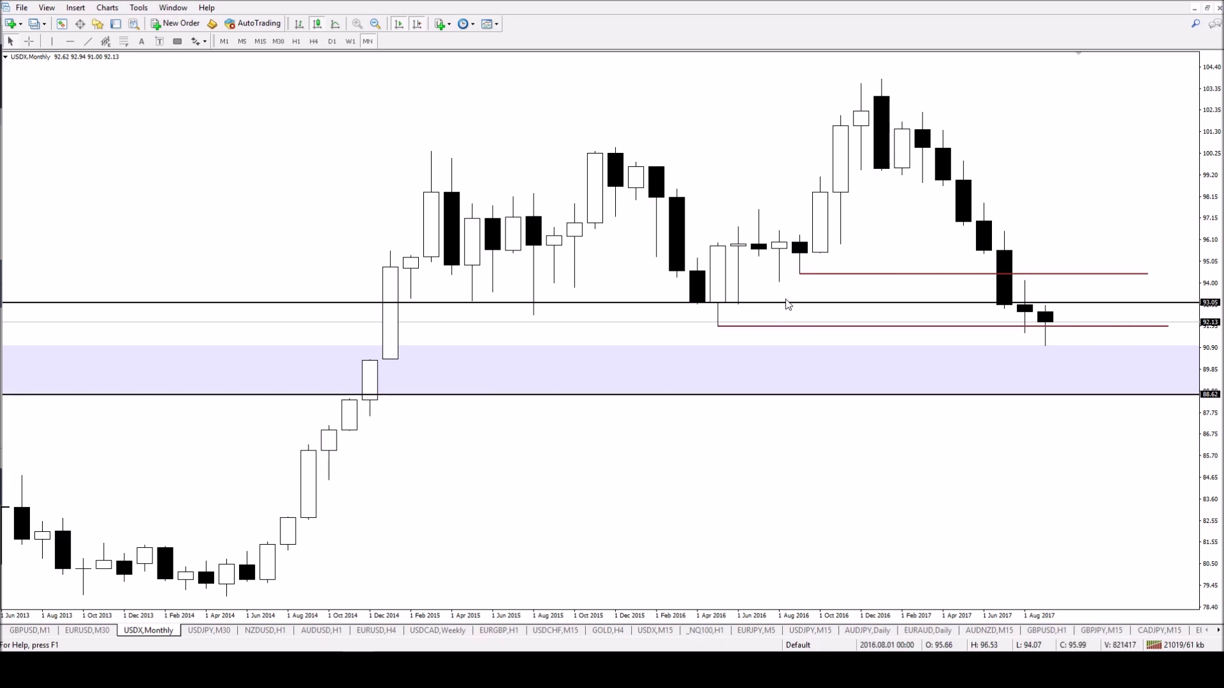
pyautogui.rightClick(788, 305)
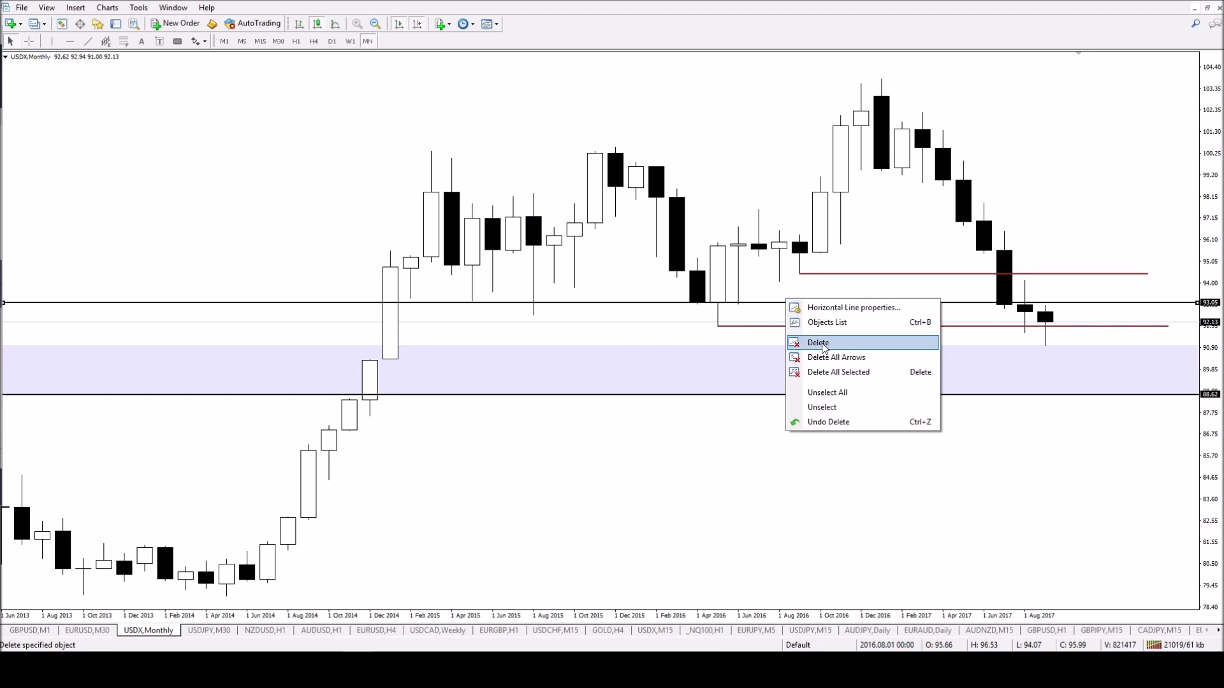
pyautogui.click(810, 343)
# On the weekly timeframe, move the upper red trendline up to the November 2016 wick low at about 95.85
pyautogui.click(350, 41)
pyautogui.click(374, 24)
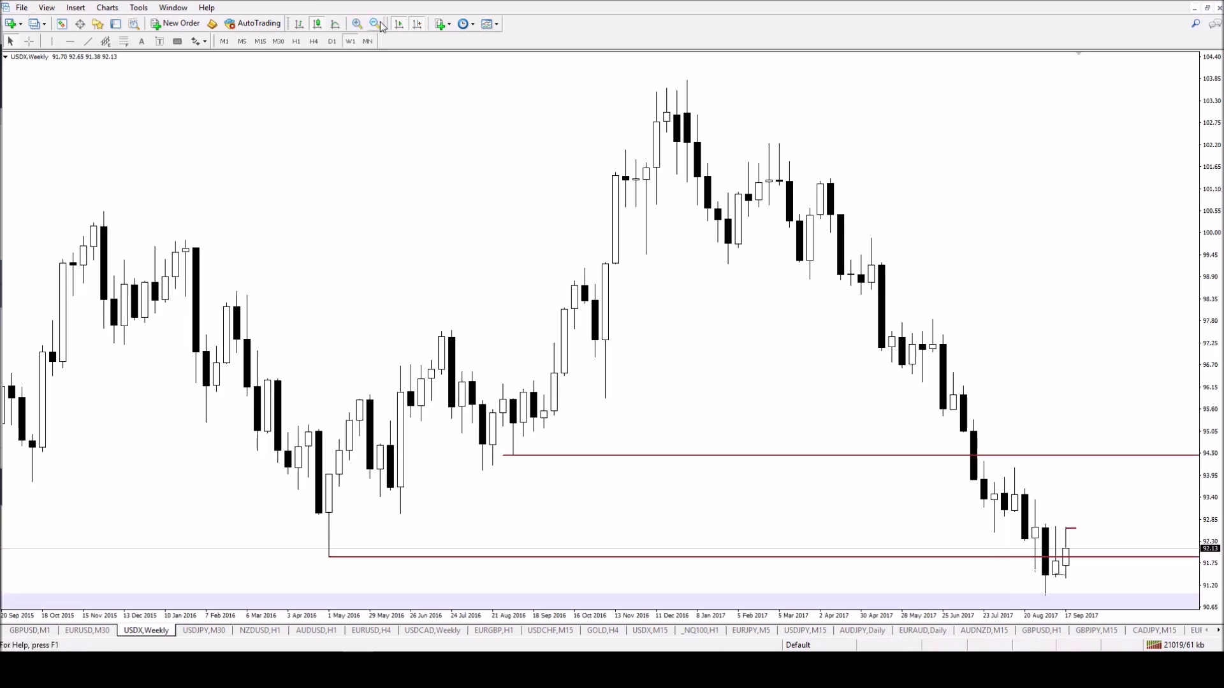
pyautogui.click(378, 25)
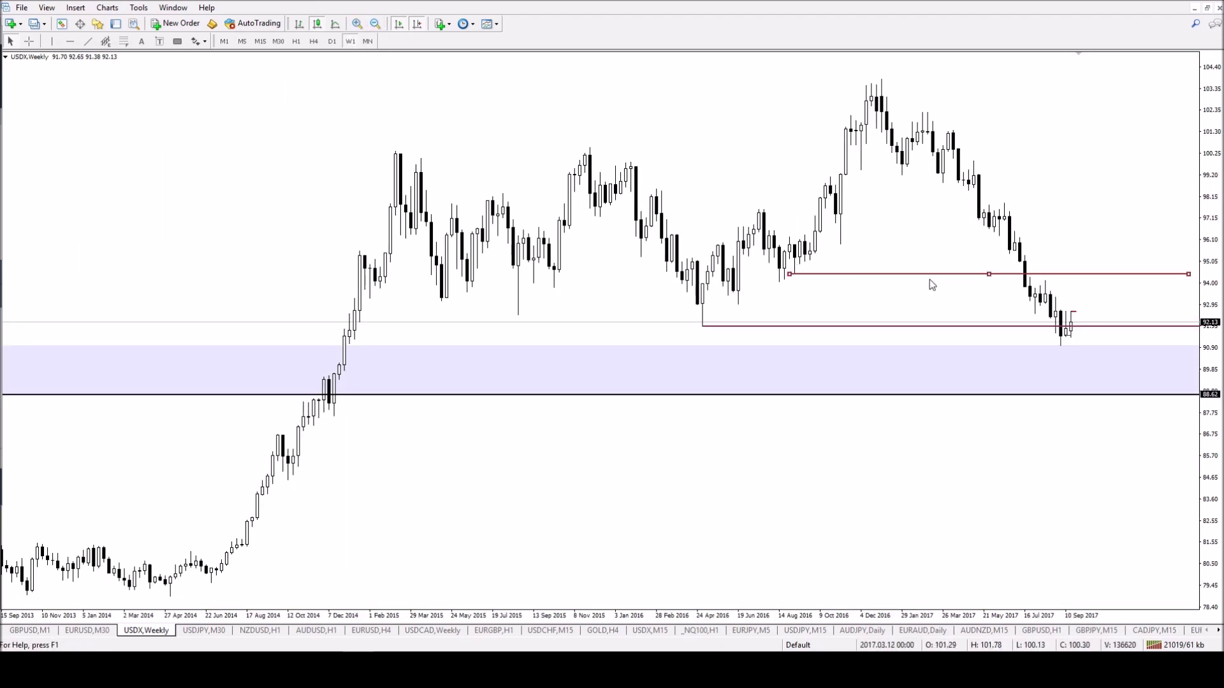
pyautogui.moveTo(989, 275); pyautogui.dragTo(1022, 246)
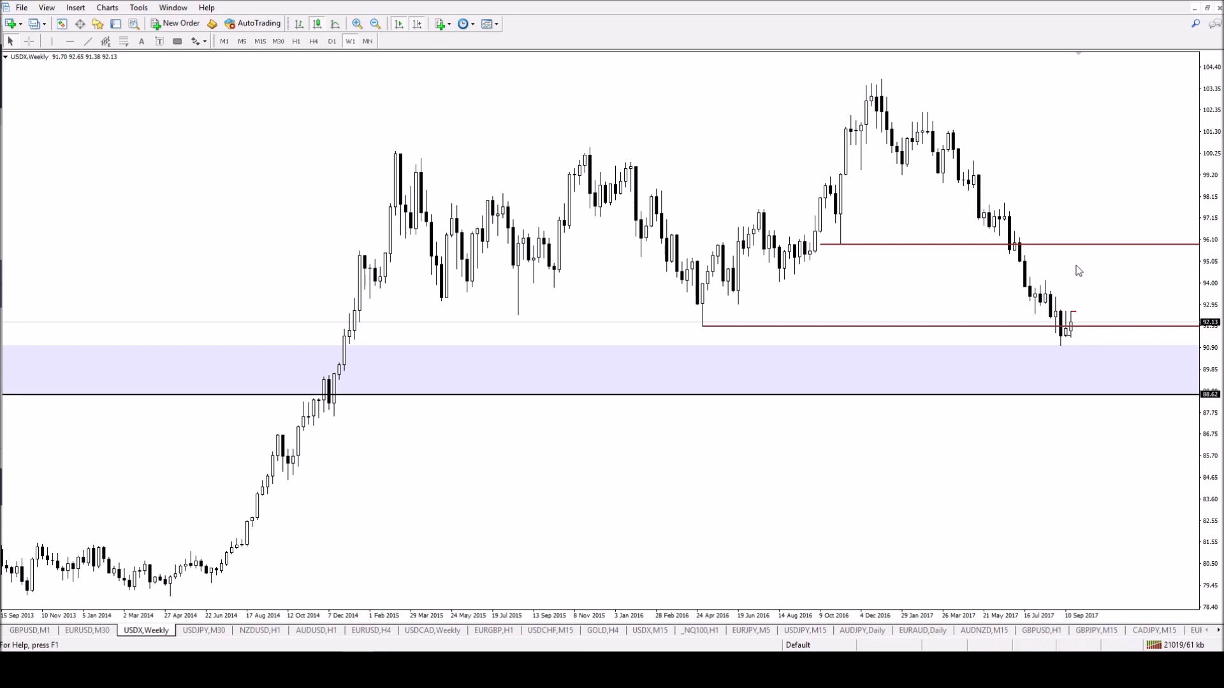
# On the daily timeframe, draw flat trendlines from the 31 August high at about 93.35 and the mid-August high at about 94.15
pyautogui.click(358, 24)
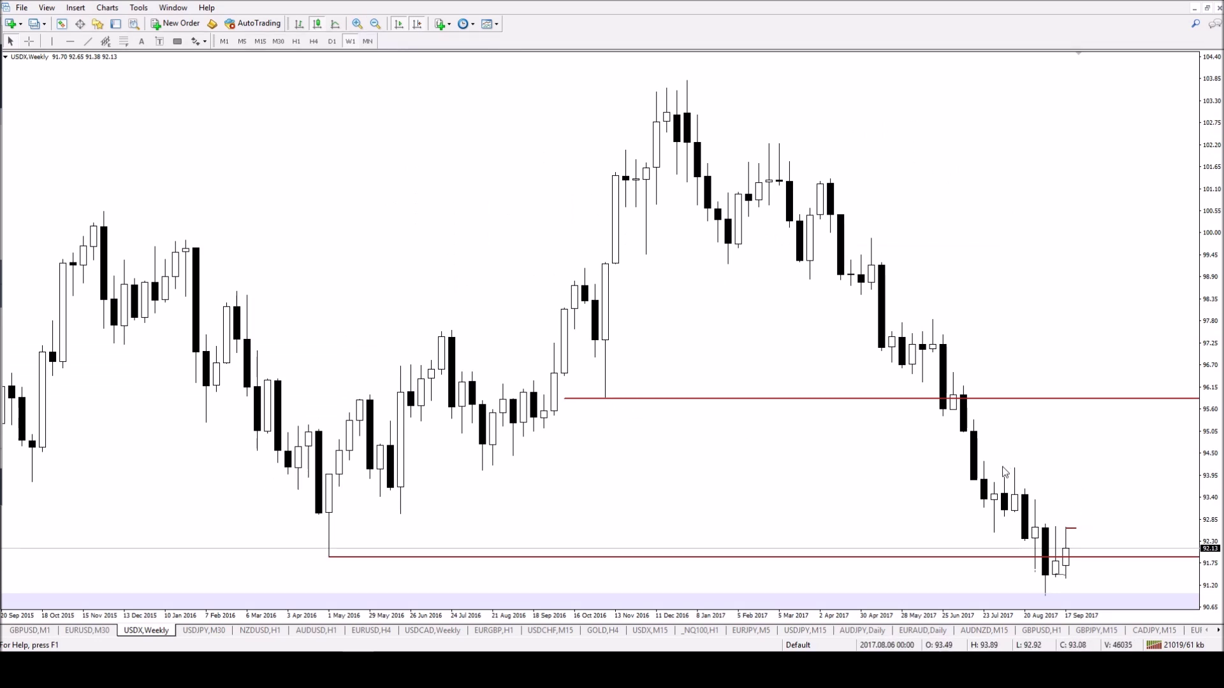
pyautogui.click(357, 24)
pyautogui.click(332, 41)
pyautogui.click(376, 24)
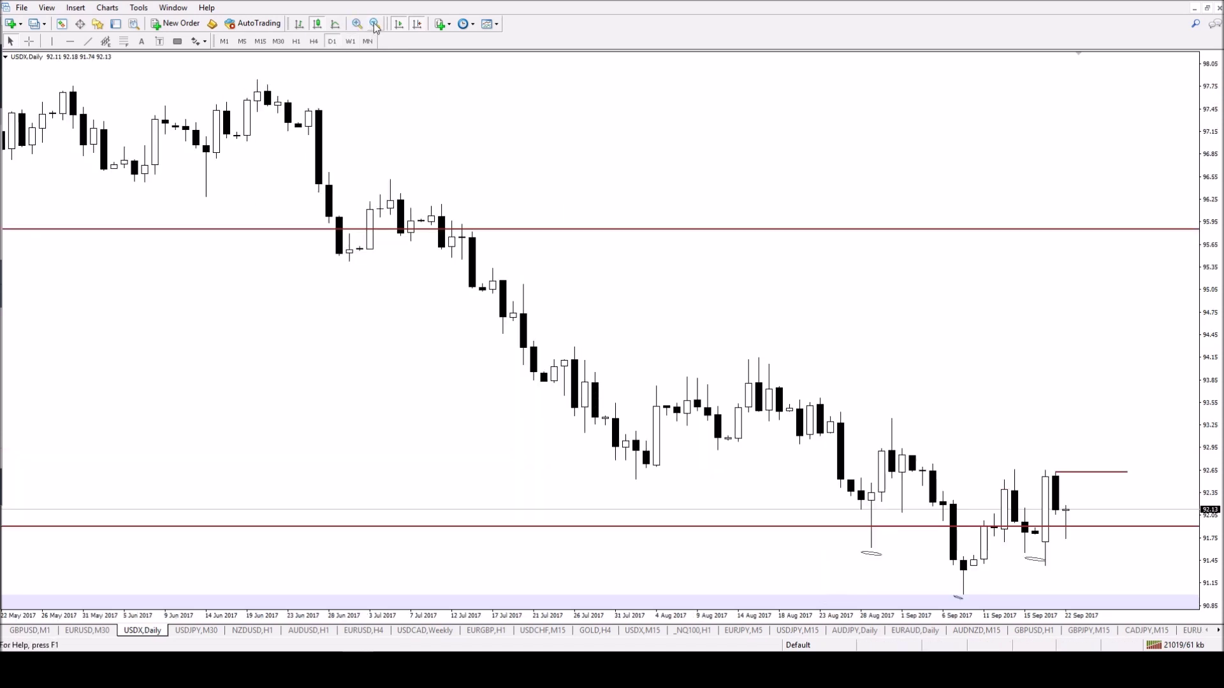
pyautogui.click(86, 42)
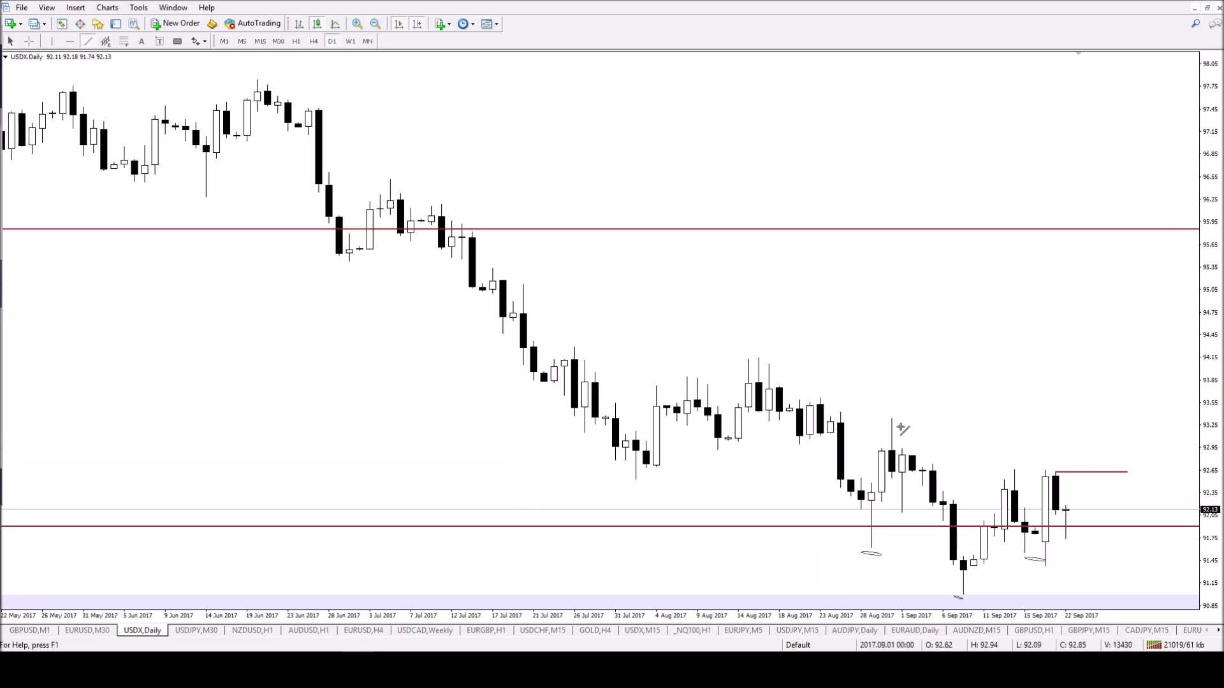
pyautogui.moveTo(892, 418); pyautogui.dragTo(1188, 417)
pyautogui.click(88, 41)
pyautogui.moveTo(759, 359); pyautogui.dragTo(1189, 359)
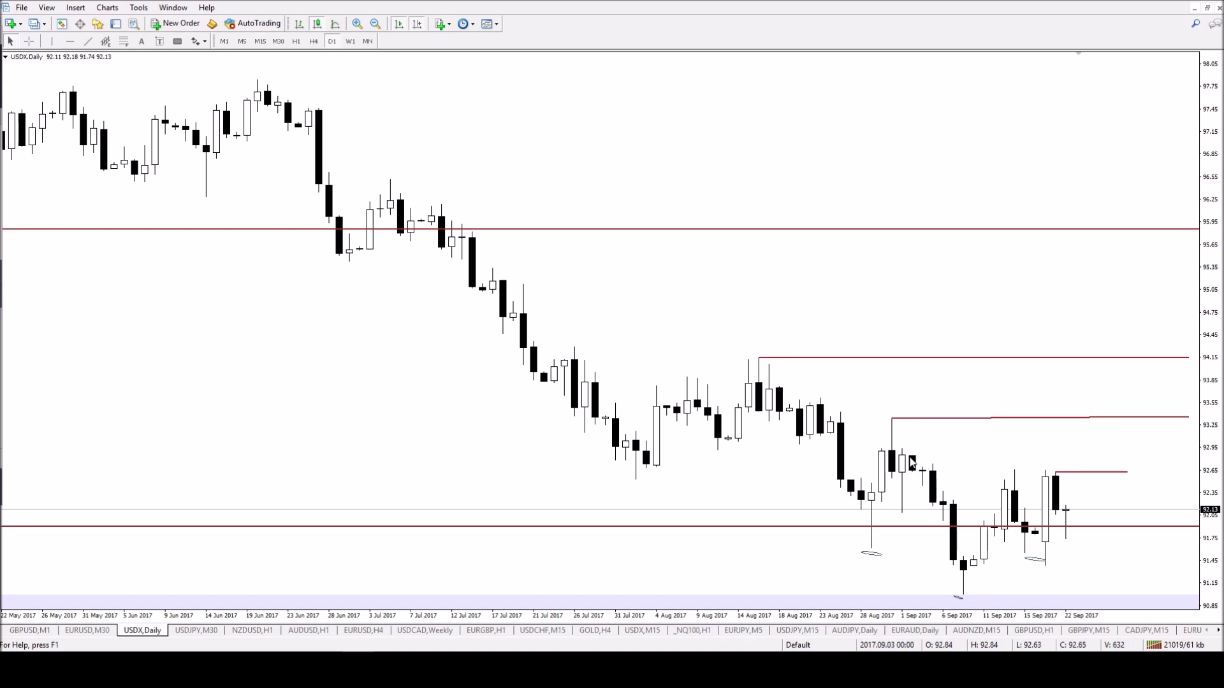
# Review the red levels above current price on the weekly, daily and H4 timeframes, finishing on H4
pyautogui.click(350, 41)
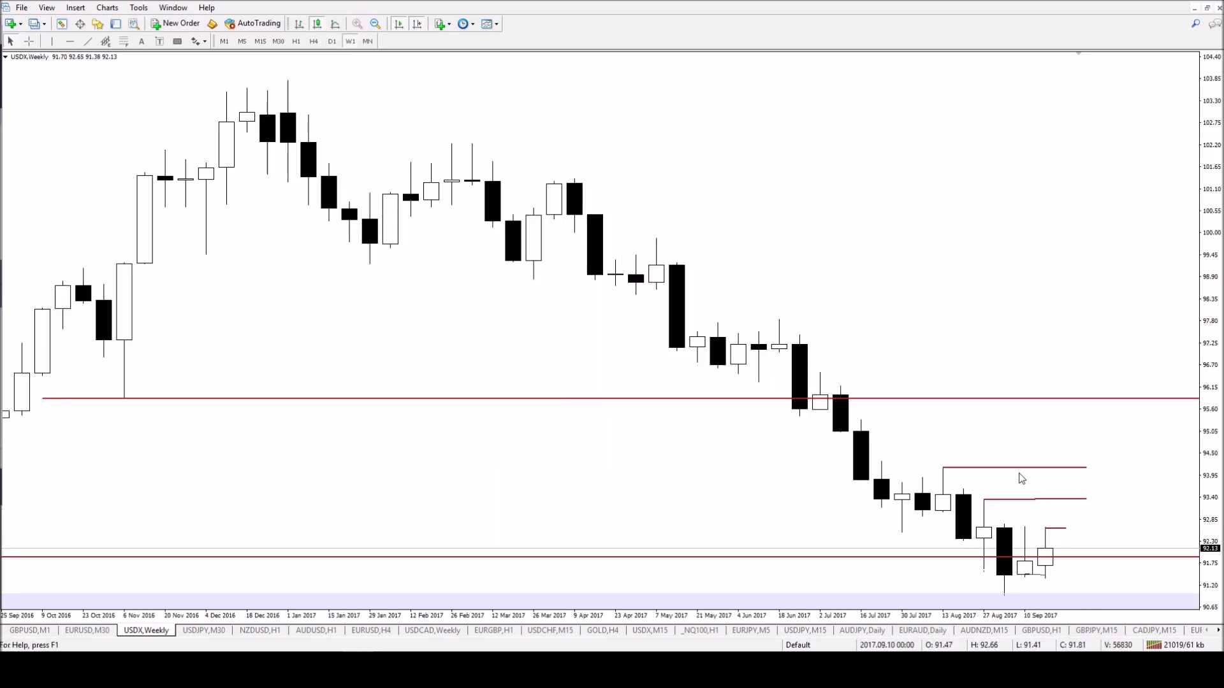
pyautogui.click(331, 41)
pyautogui.click(313, 41)
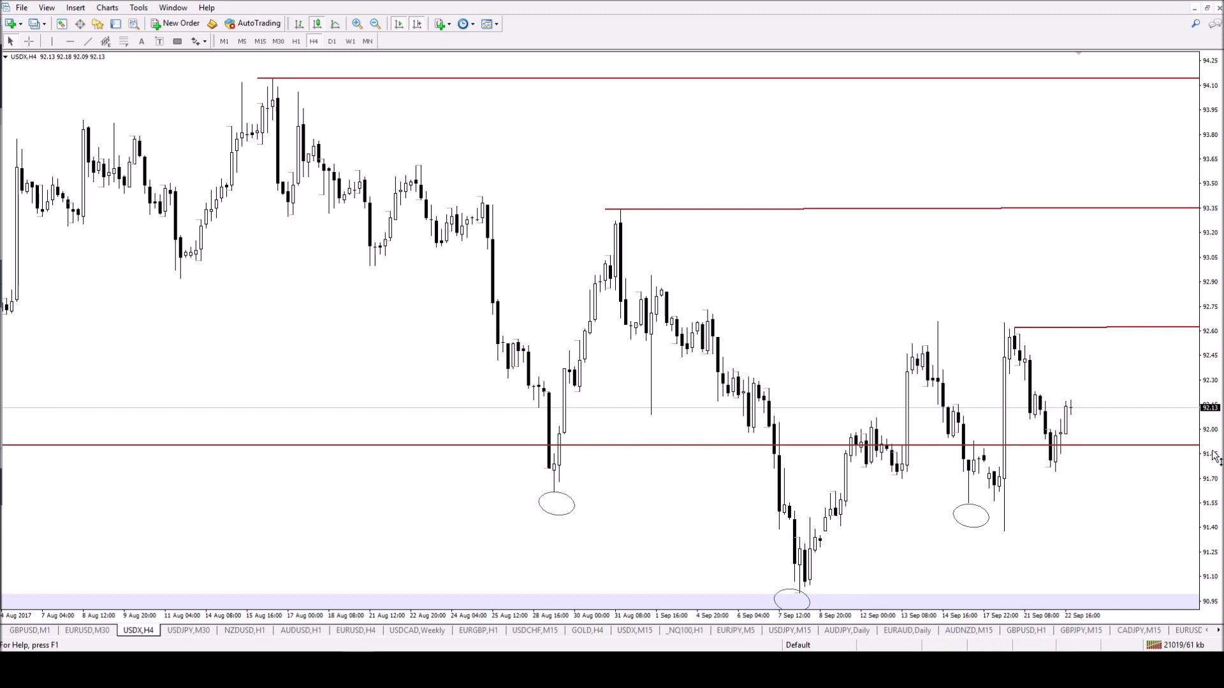
pyautogui.moveTo(1215, 460); pyautogui.dragTo(1214, 468)
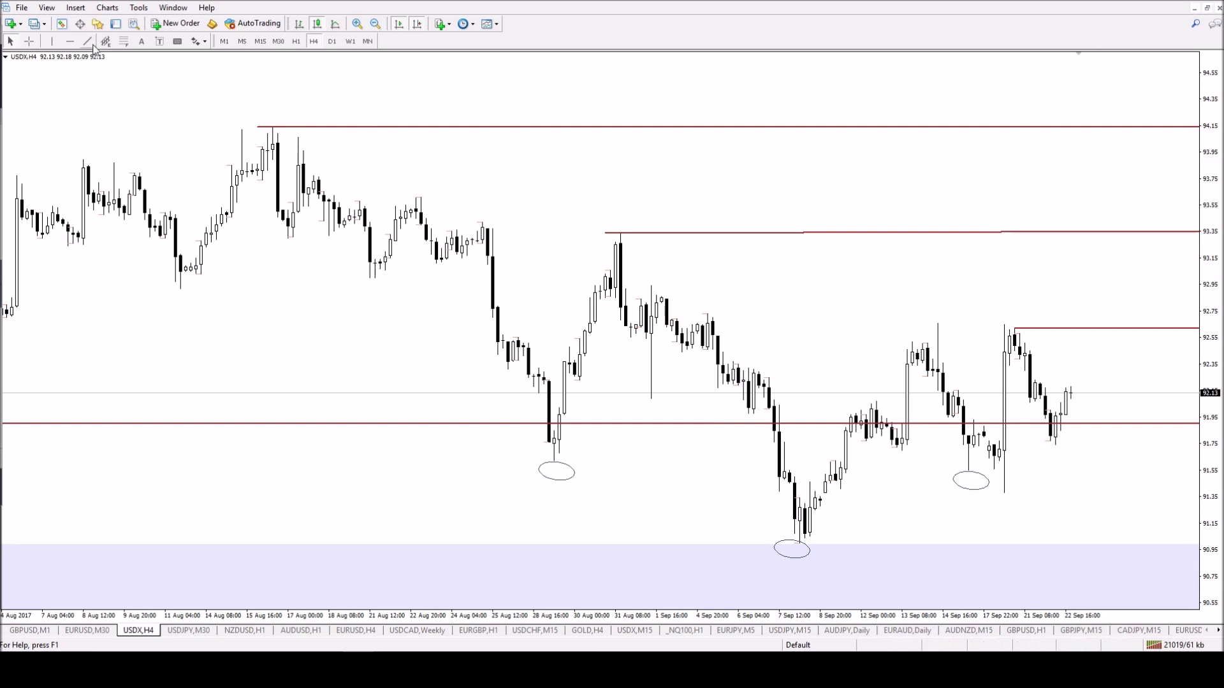
# Try a Fibonacci retracement from the 31 August high at 93.34 to the 8 September low at 90.99, and delete it
pyautogui.moveTo(631, 233); pyautogui.dragTo(843, 547)
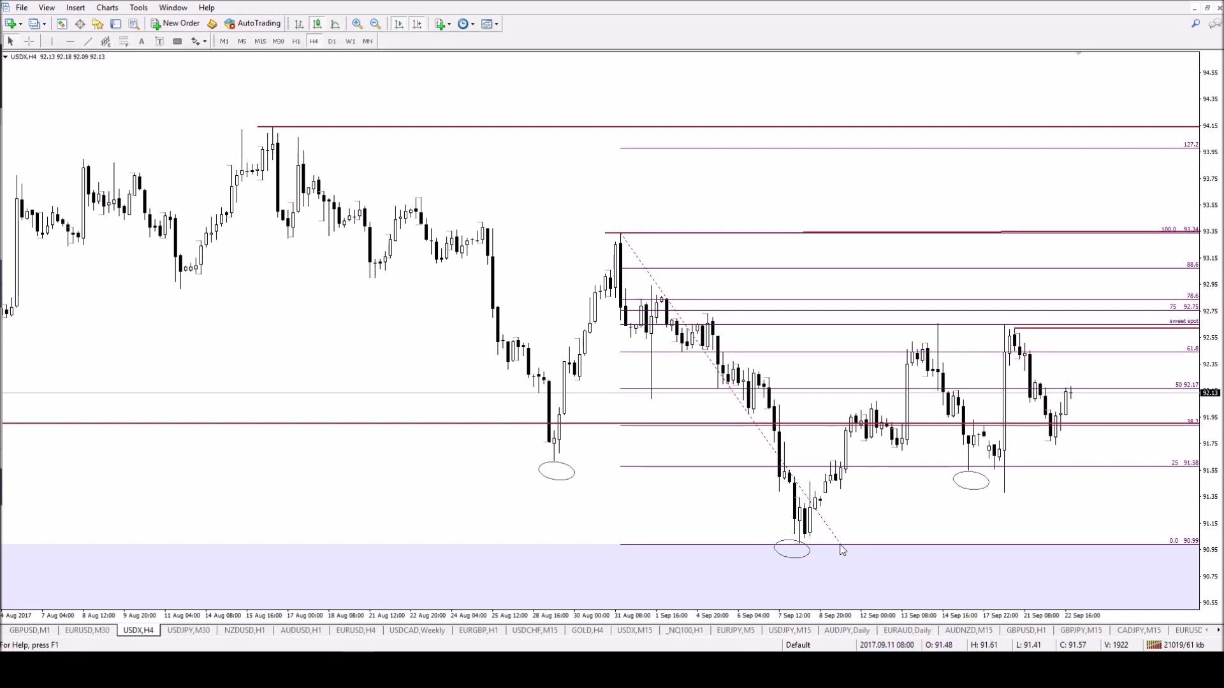
pyautogui.rightClick(666, 297)
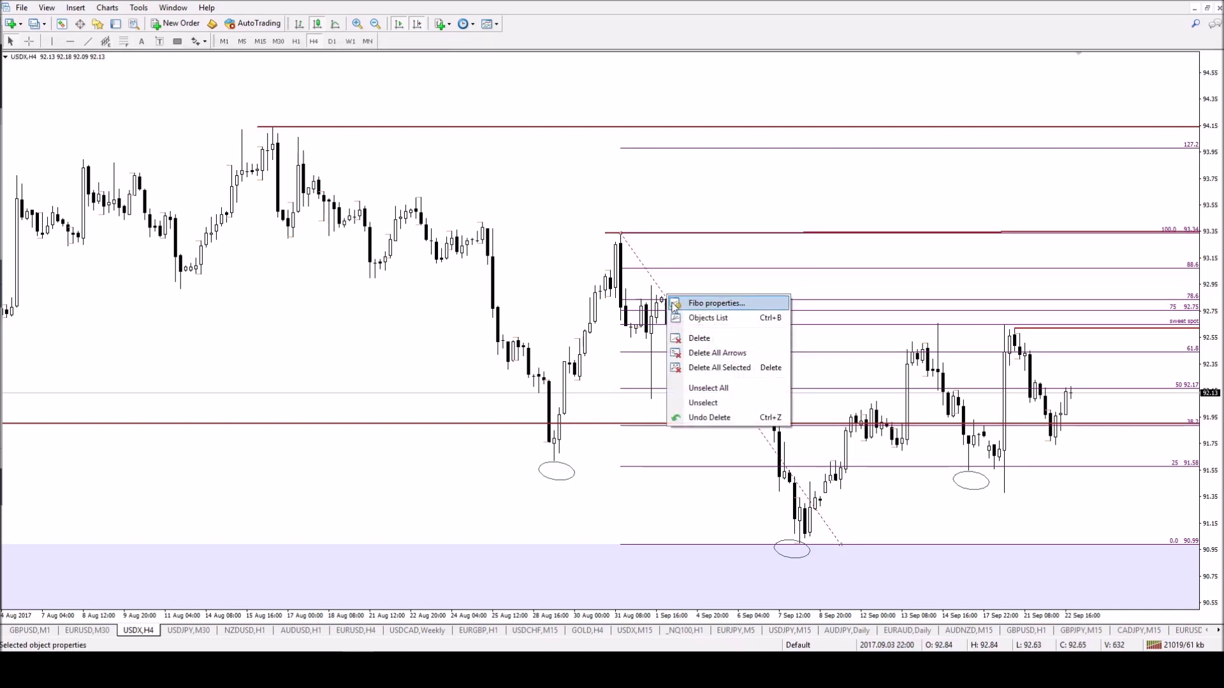
pyautogui.click(699, 338)
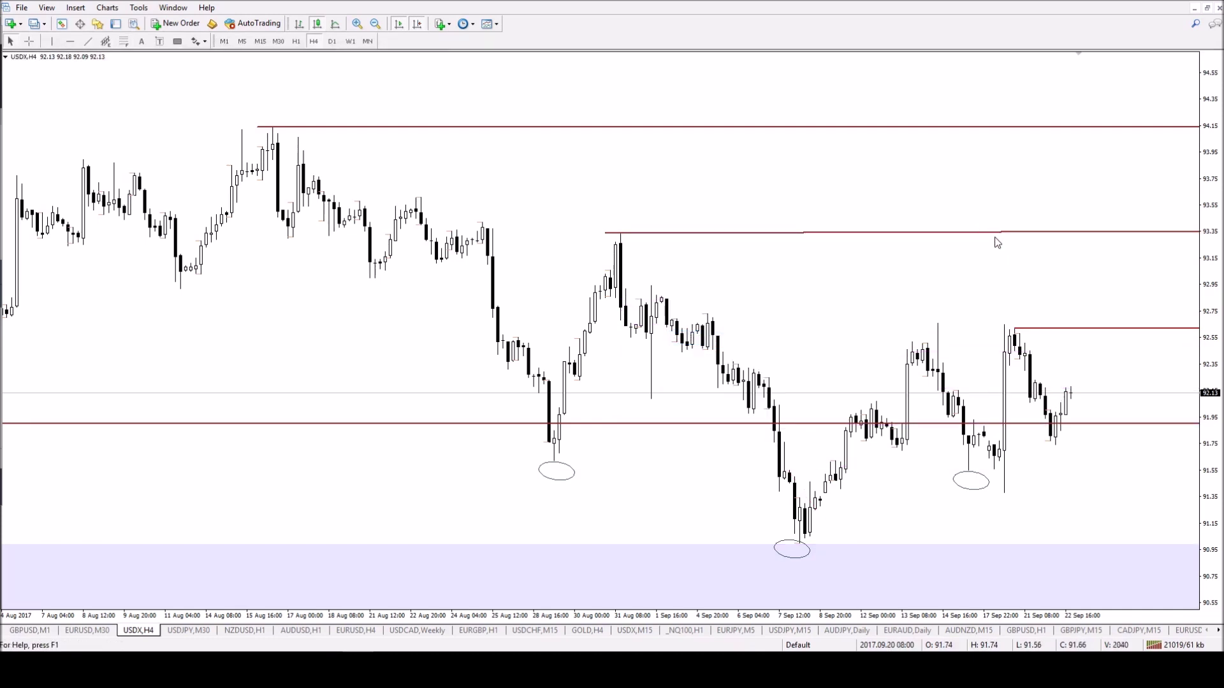
# Examine the H4 resistance levels above price up to 95.85 and the wider downtrend since March 2017
pyautogui.moveTo(1211, 173); pyautogui.dragTo(1216, 249)
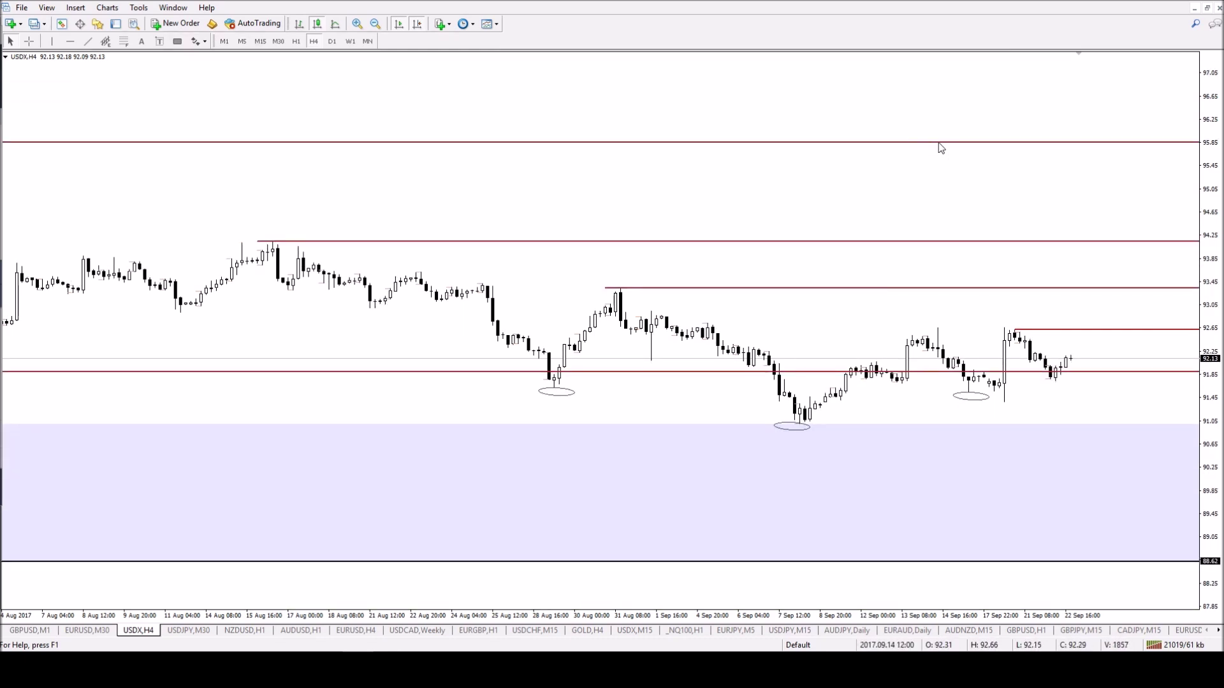
pyautogui.moveTo(1211, 313); pyautogui.dragTo(1214, 255)
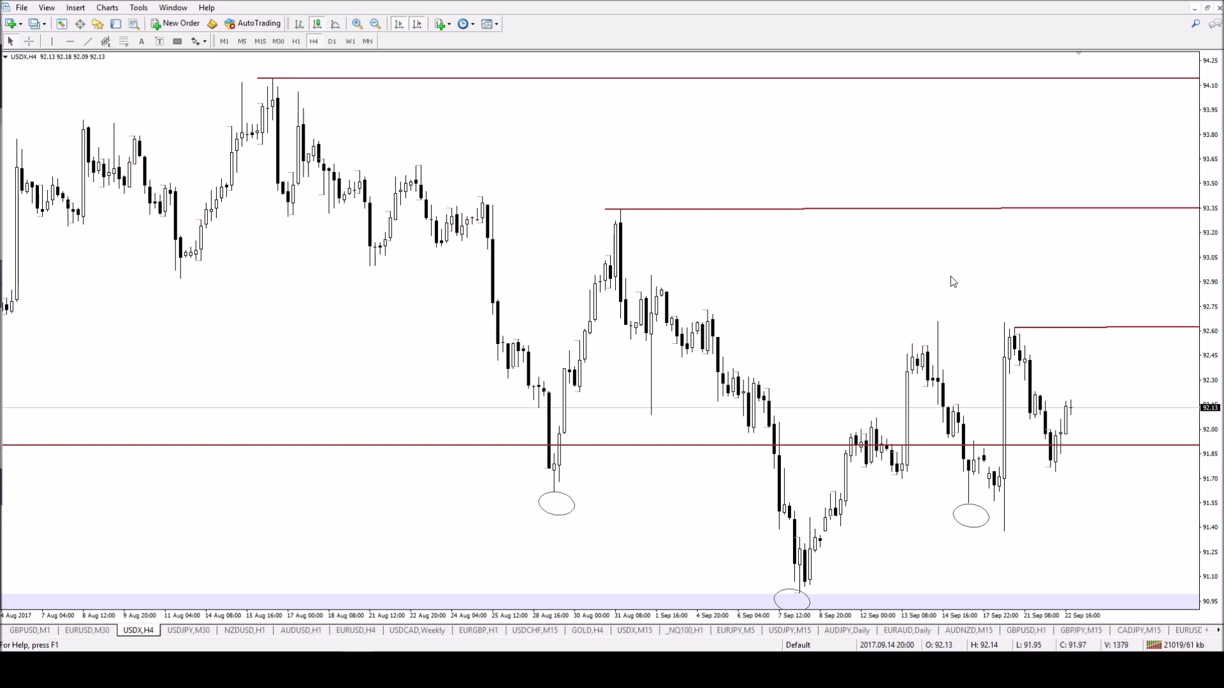
pyautogui.moveTo(1217, 191); pyautogui.dragTo(1215, 255)
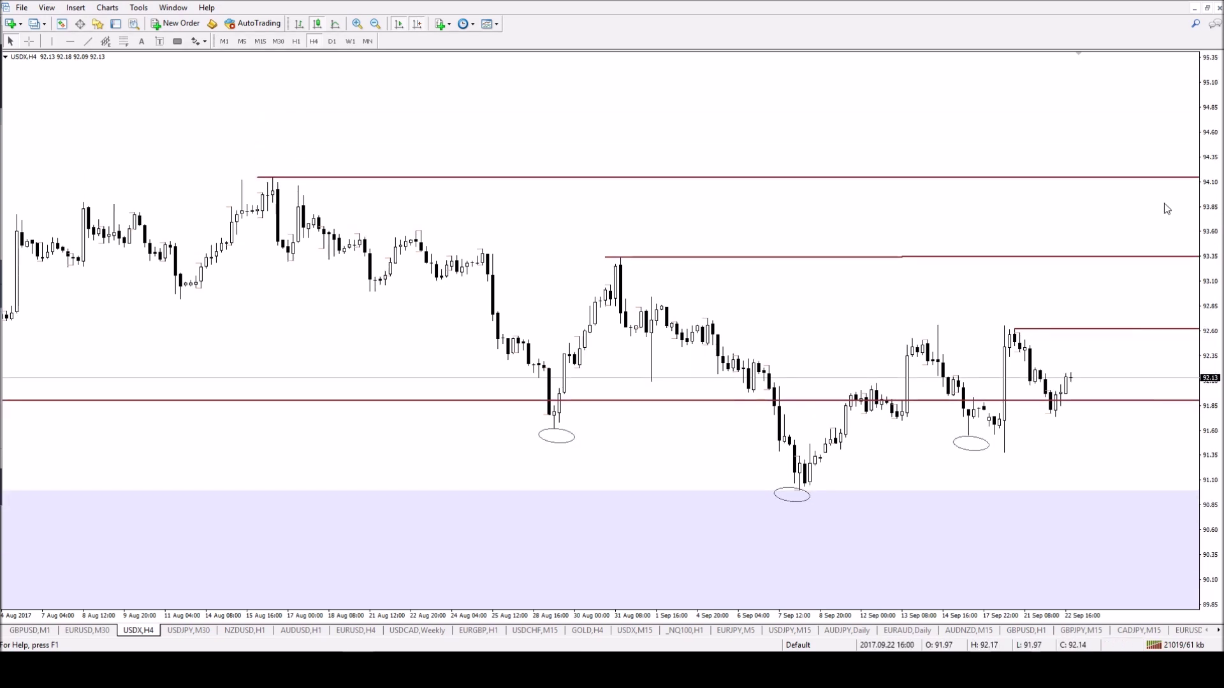
pyautogui.click(376, 24)
pyautogui.click(376, 24)
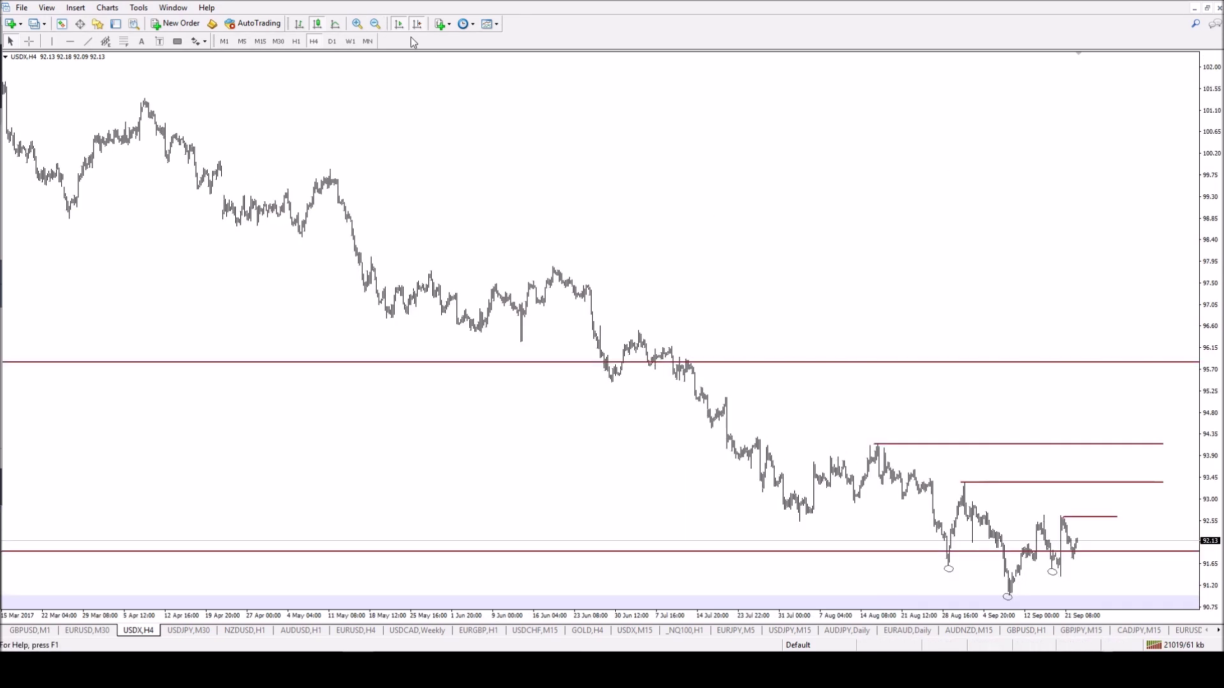
# Draw a supply zone rectangle from the 31 August drop rightward past current price, between about 93.06 and 92.86
pyautogui.click(357, 24)
pyautogui.click(357, 24)
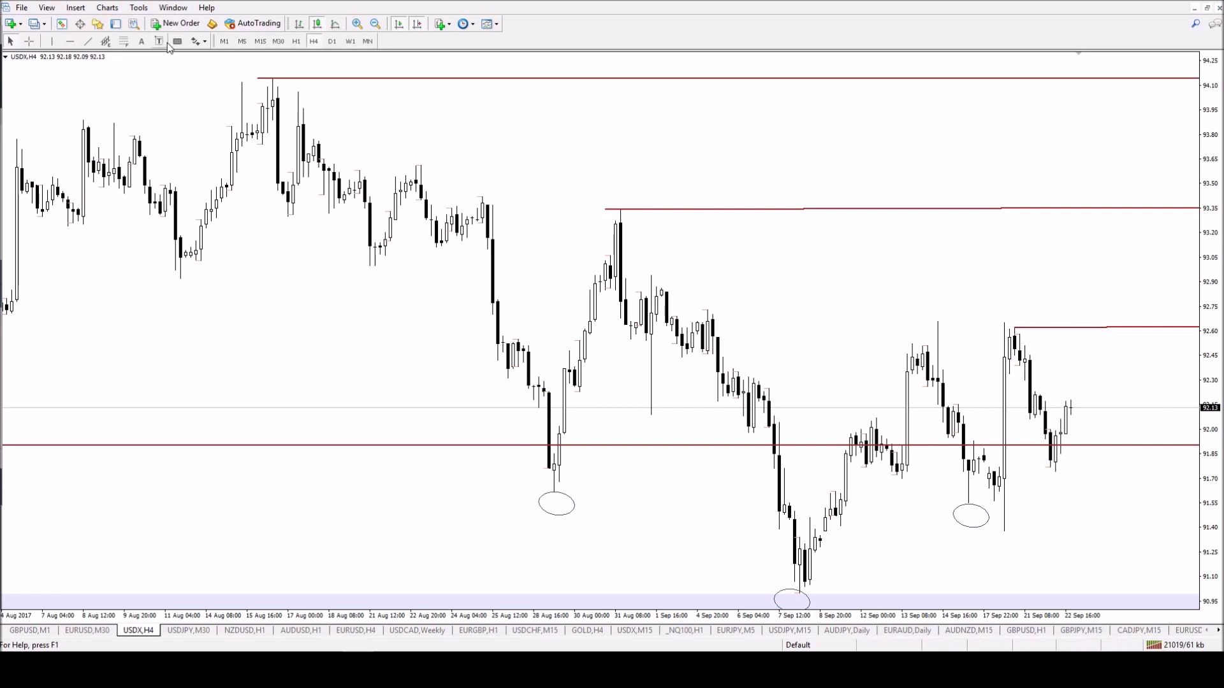
pyautogui.moveTo(611, 256); pyautogui.dragTo(1196, 291)
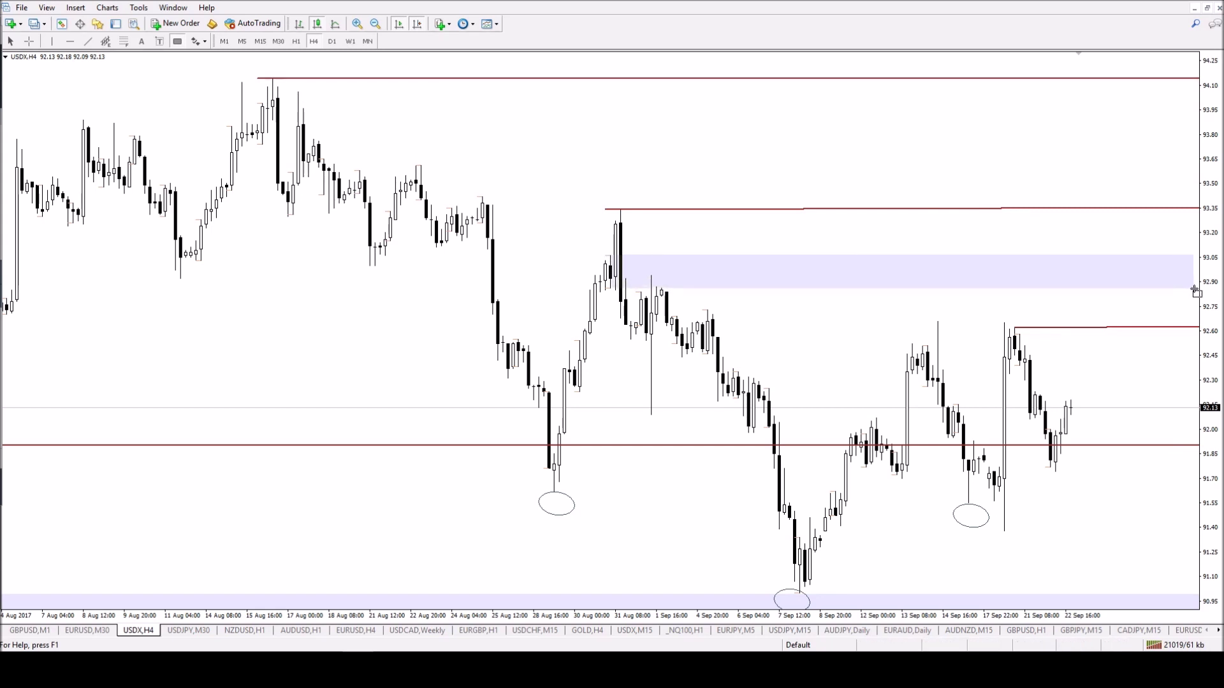
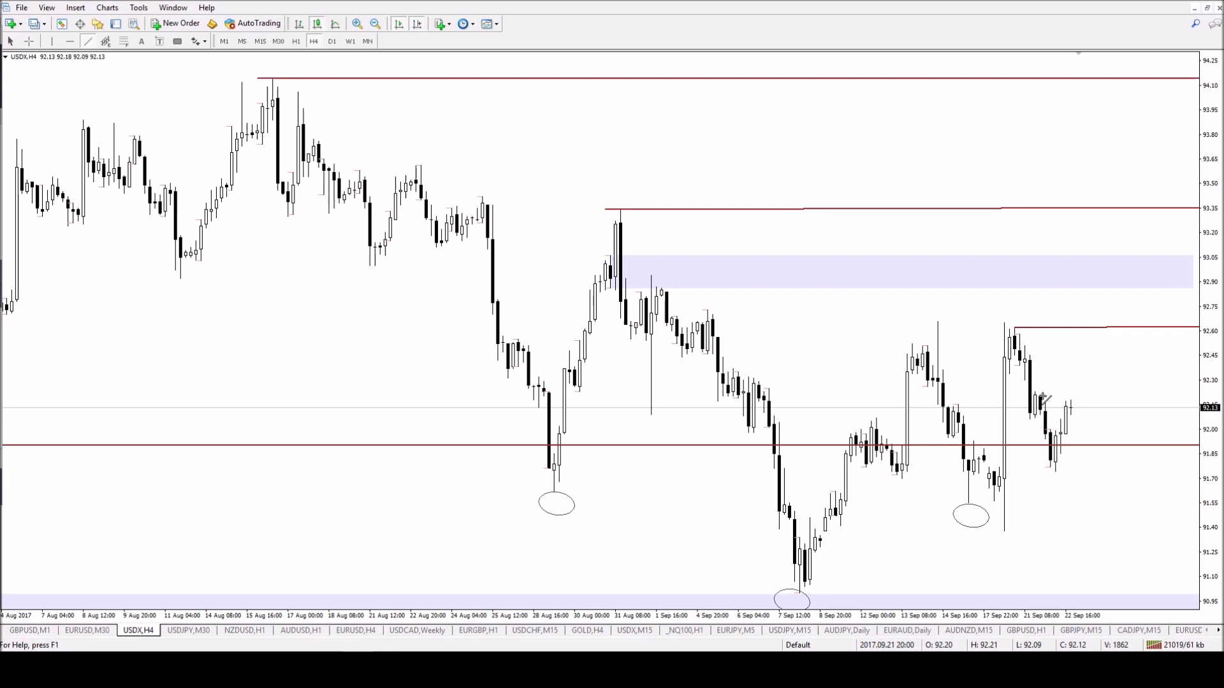
# Try a projected path of two trendlines from current price up to about 93.25 and back to about 93.00, and delete both
pyautogui.moveTo(1073, 408)
pyautogui.moveTo(1073, 408); pyautogui.dragTo(1133, 223)
pyautogui.click(89, 41)
pyautogui.moveTo(1133, 224); pyautogui.dragTo(1147, 263)
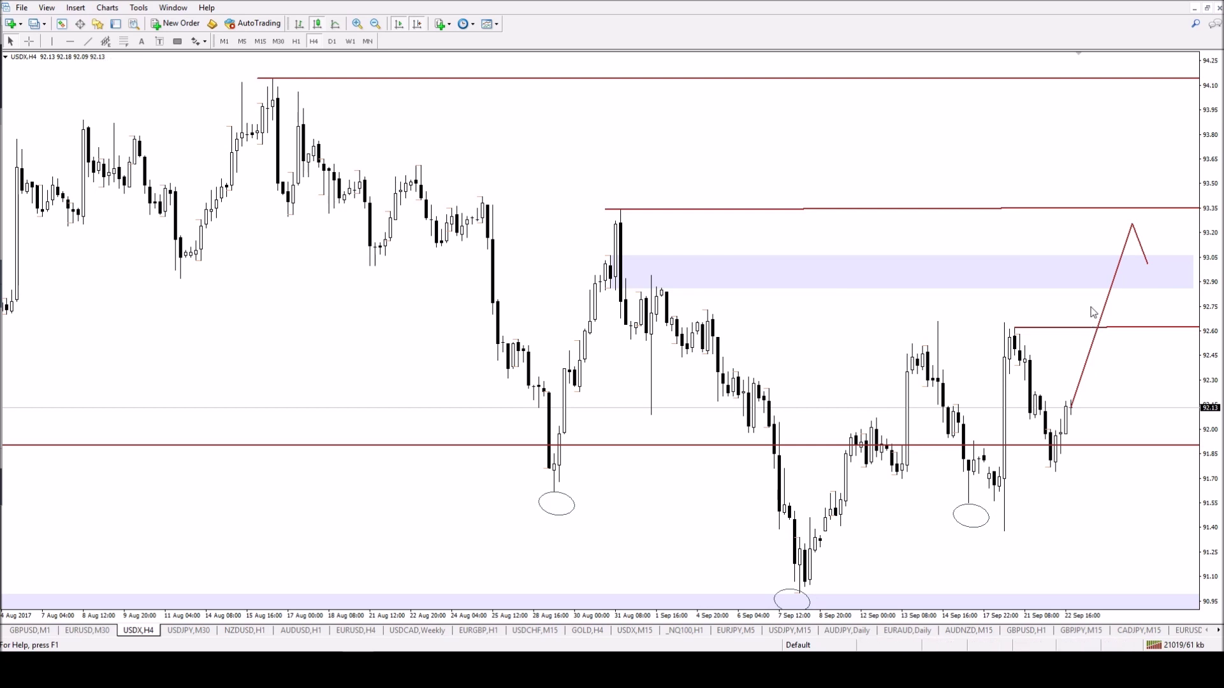
pyautogui.doubleClick(1132, 225)
pyautogui.moveTo(1132, 224); pyautogui.dragTo(1153, 169)
pyautogui.rightClick(1141, 242)
pyautogui.click(1116, 287)
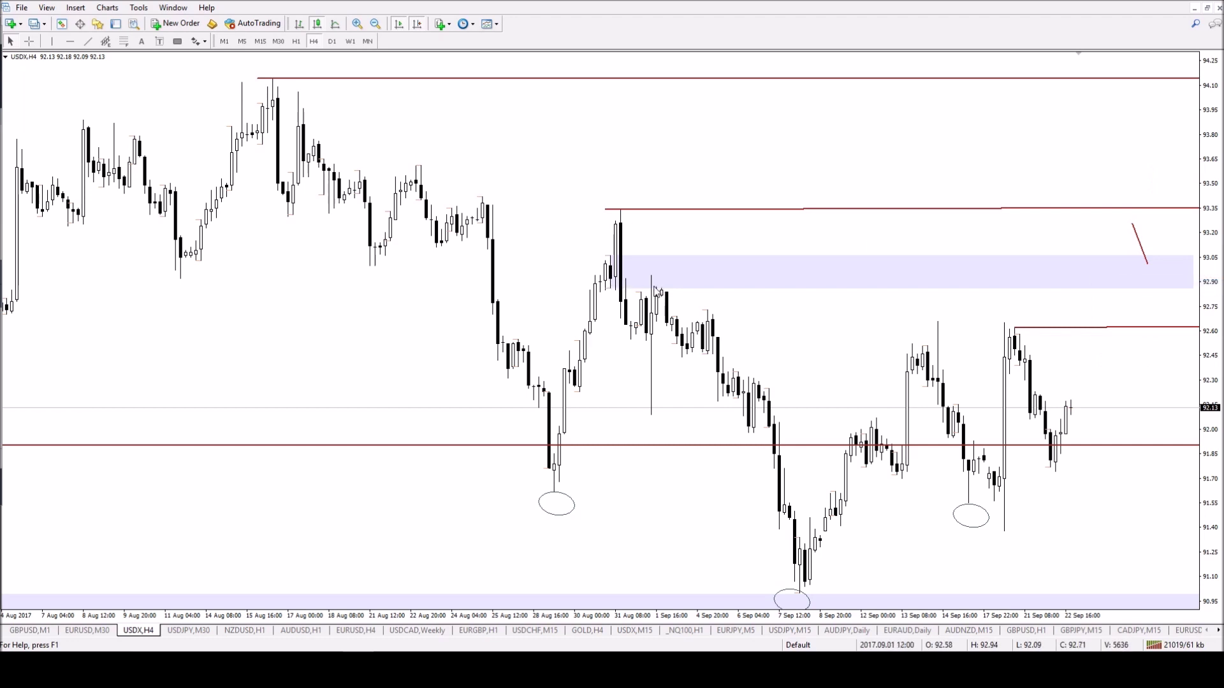
pyautogui.click(88, 41)
pyautogui.rightClick(1140, 241)
pyautogui.click(1142, 275)
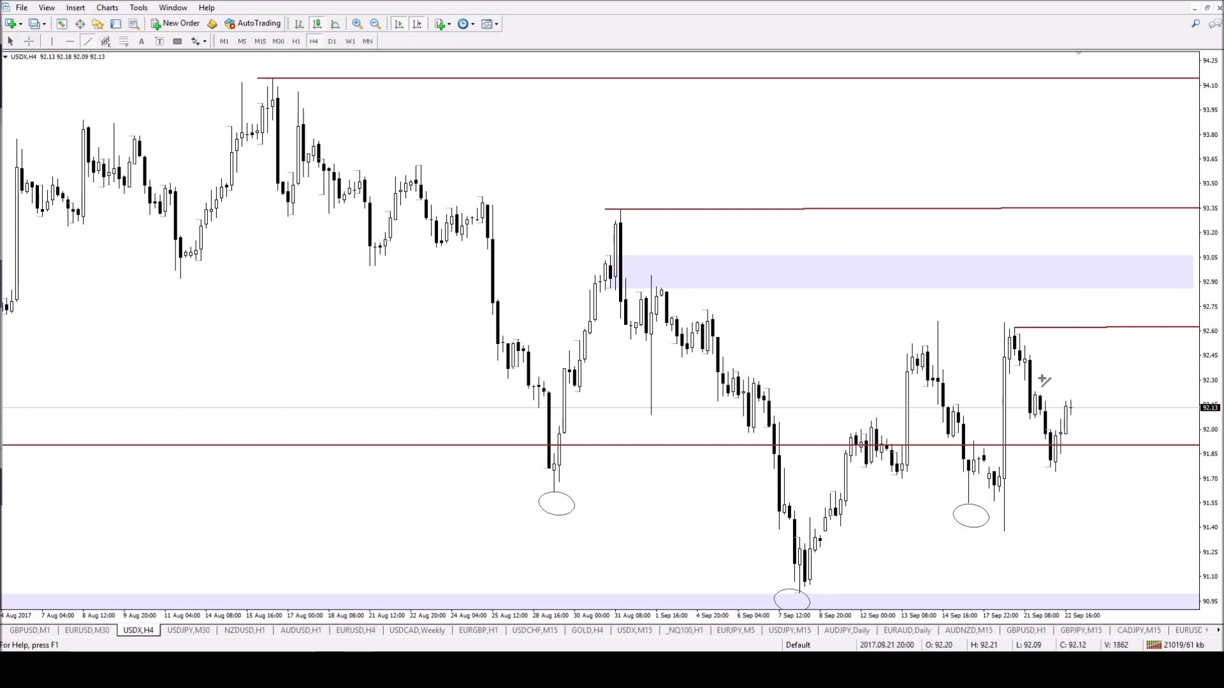
# Draw a projected path of connected trendlines from current price up to about 93.60, down to about 93.00 and up to about 94.15
pyautogui.moveTo(1071, 407); pyautogui.dragTo(1111, 172)
pyautogui.click(91, 43)
pyautogui.moveTo(1112, 170); pyautogui.dragTo(1142, 266)
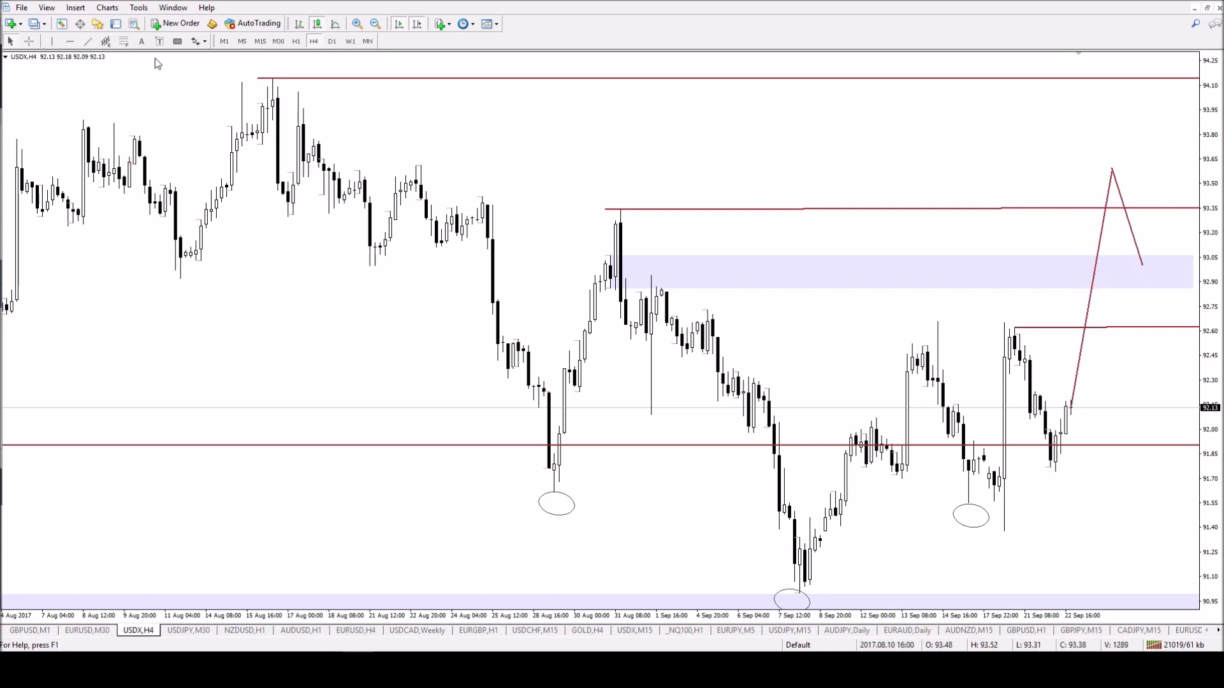
pyautogui.click(88, 41)
pyautogui.moveTo(1143, 265); pyautogui.dragTo(1178, 77)
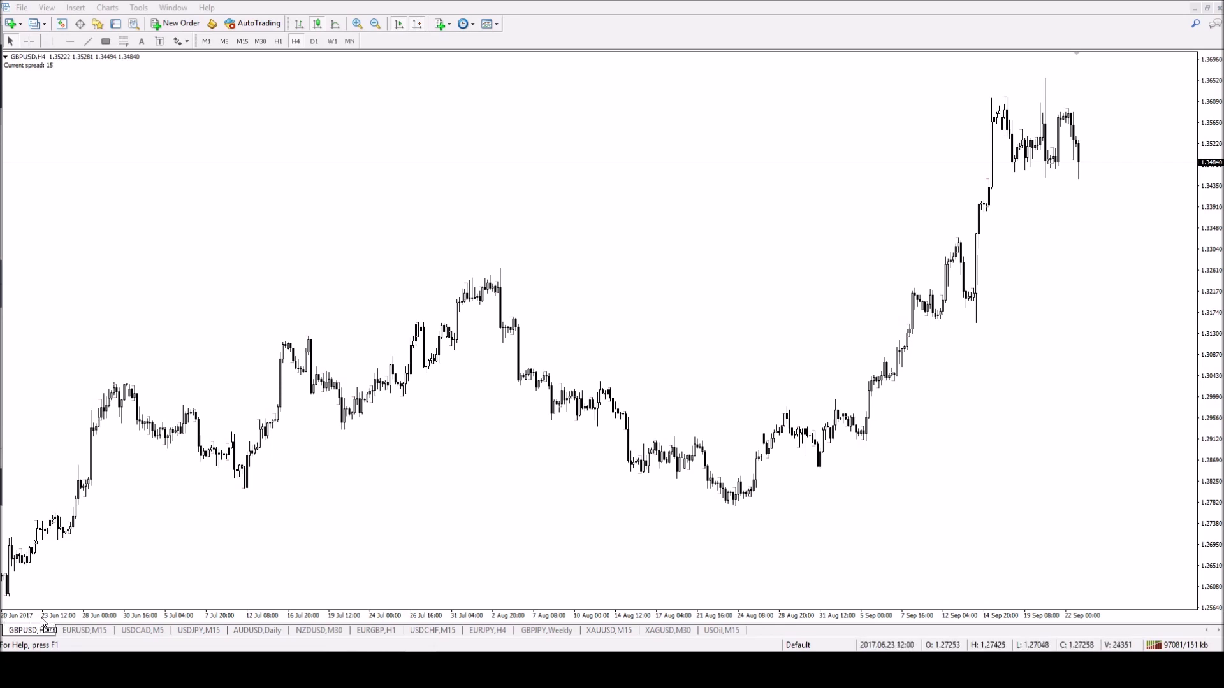
# On the GBPUSD monthly timeframe, draw a horizontal line at the January 2009 low at 1.34980
pyautogui.click(332, 41)
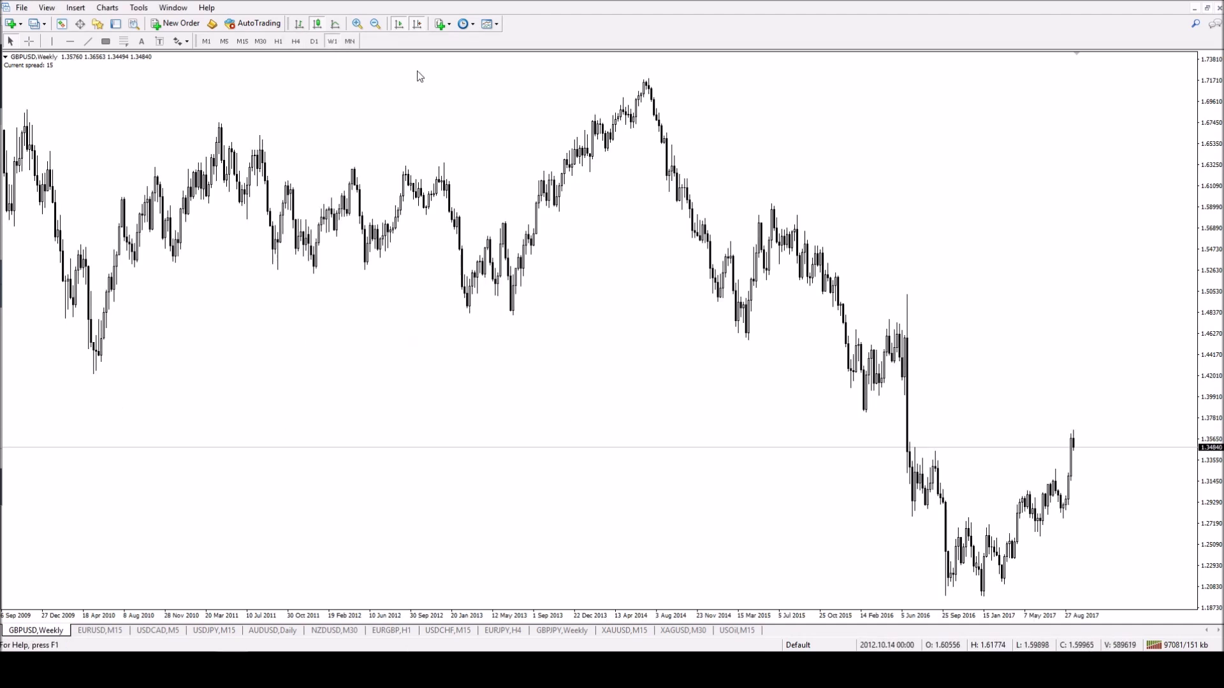
pyautogui.click(349, 41)
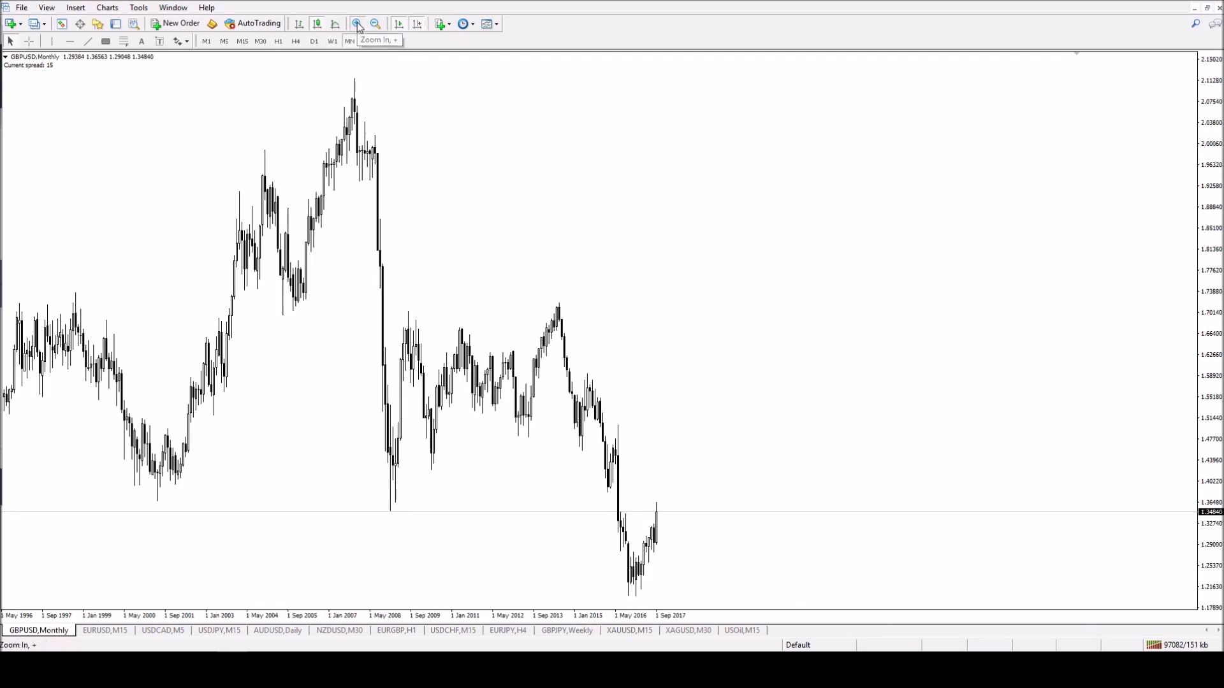
pyautogui.click(357, 24)
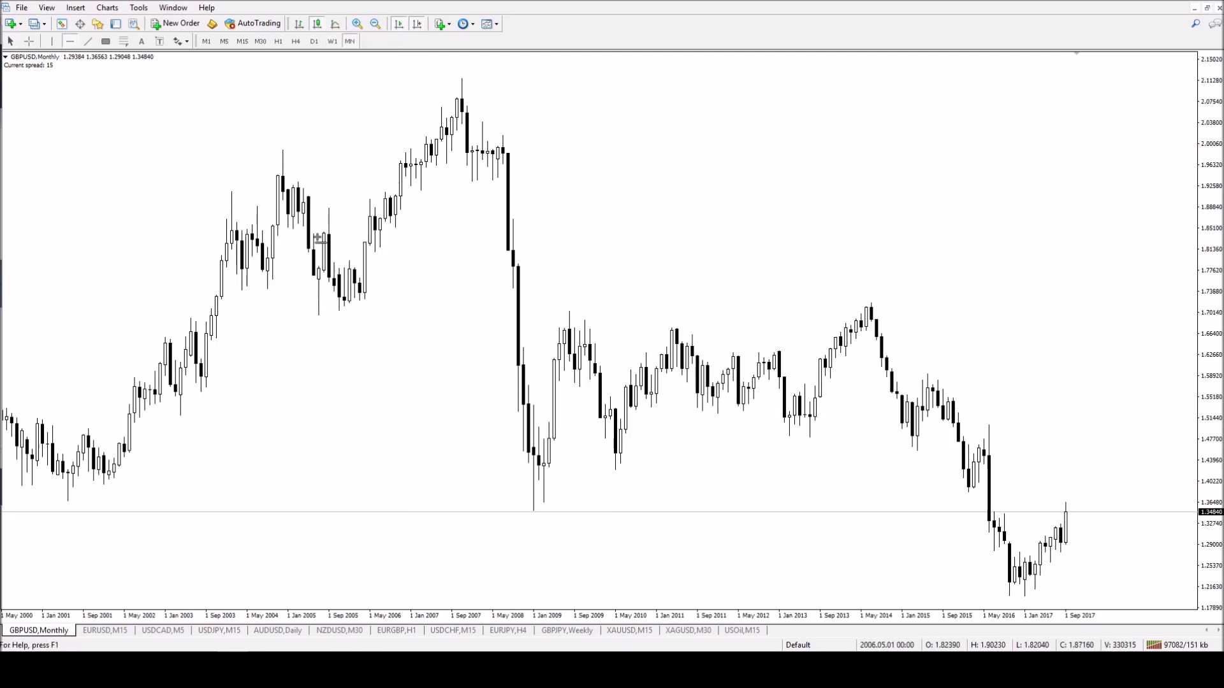
pyautogui.click(537, 510)
pyautogui.moveTo(550, 516); pyautogui.dragTo(552, 518)
pyautogui.middleClick(533, 511)
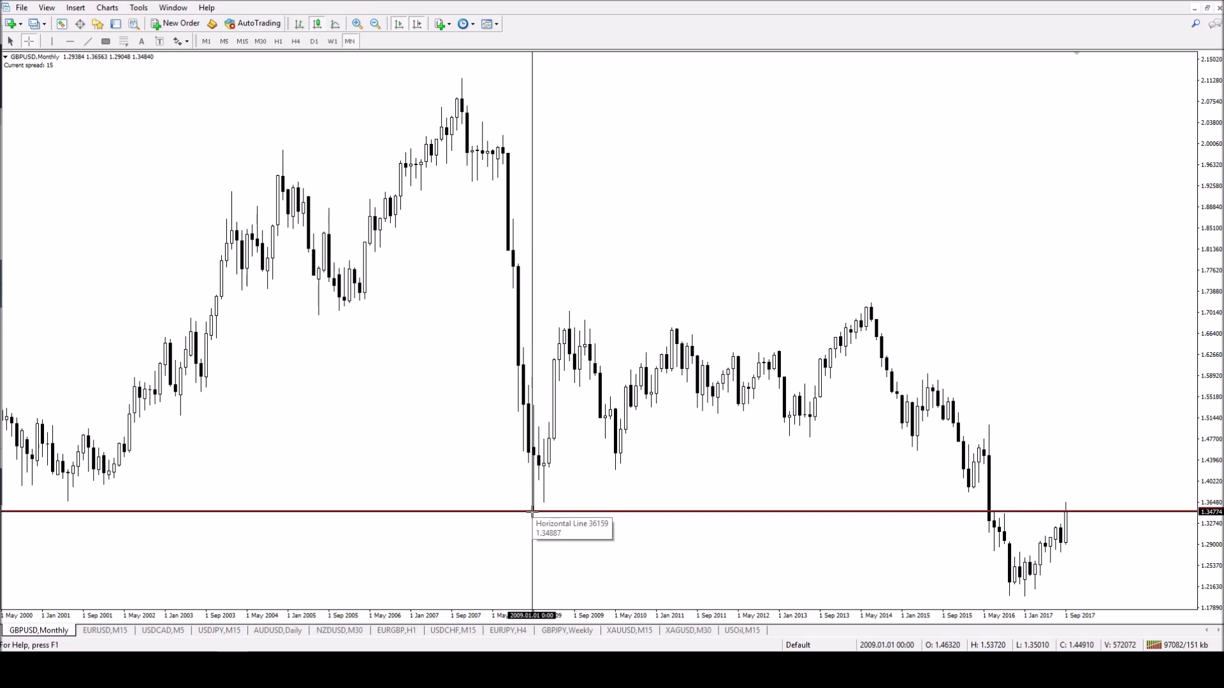
pyautogui.moveTo(533, 511); pyautogui.dragTo(559, 307)
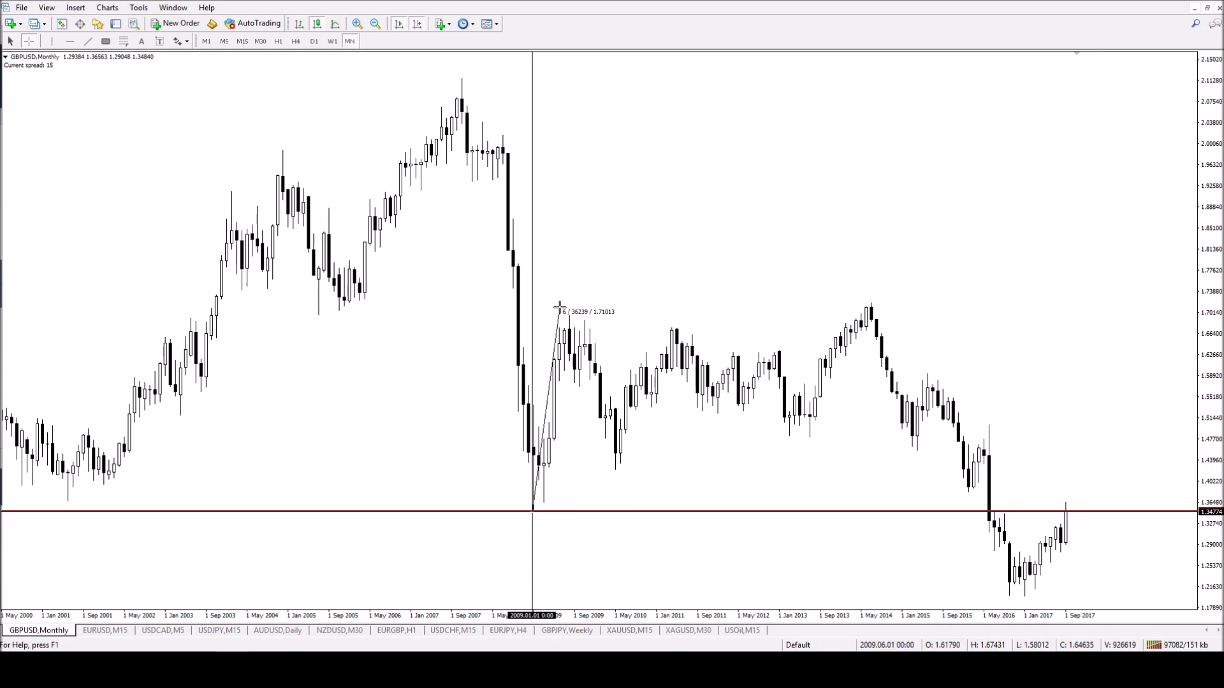
pyautogui.moveTo(559, 308); pyautogui.dragTo(559, 308)
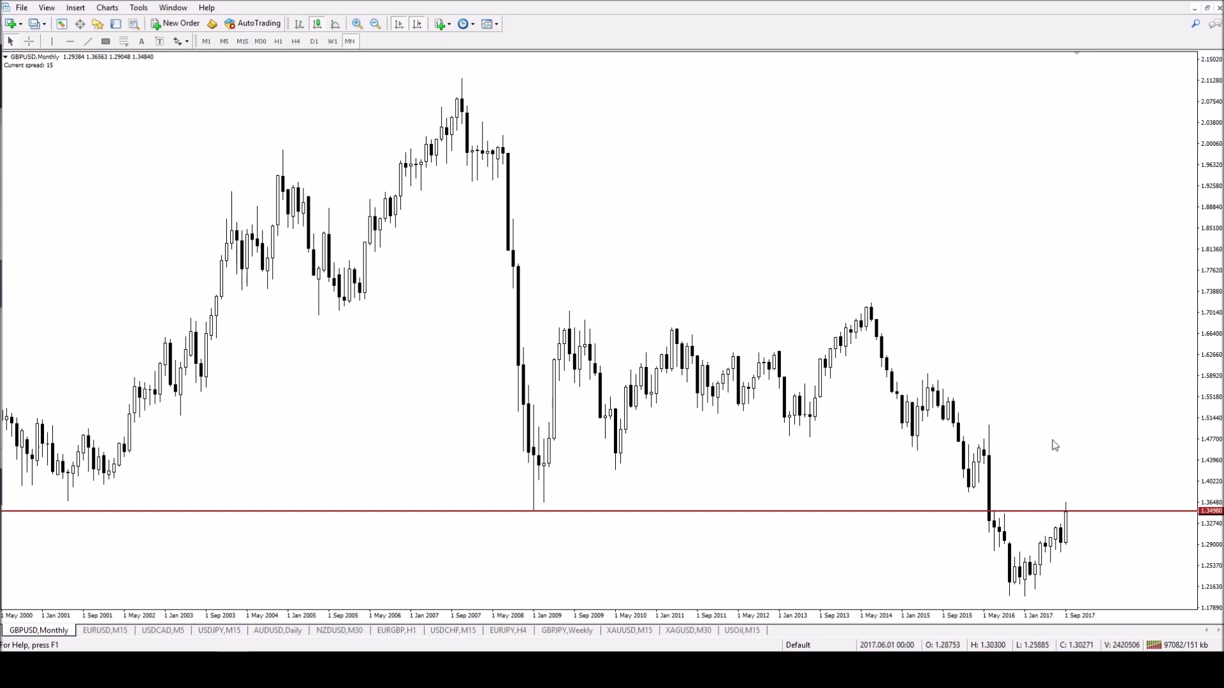
# Draw a horizontal line at the February 2016 low at 1.38444, and switch the chart to the weekly timeframe
pyautogui.click(358, 24)
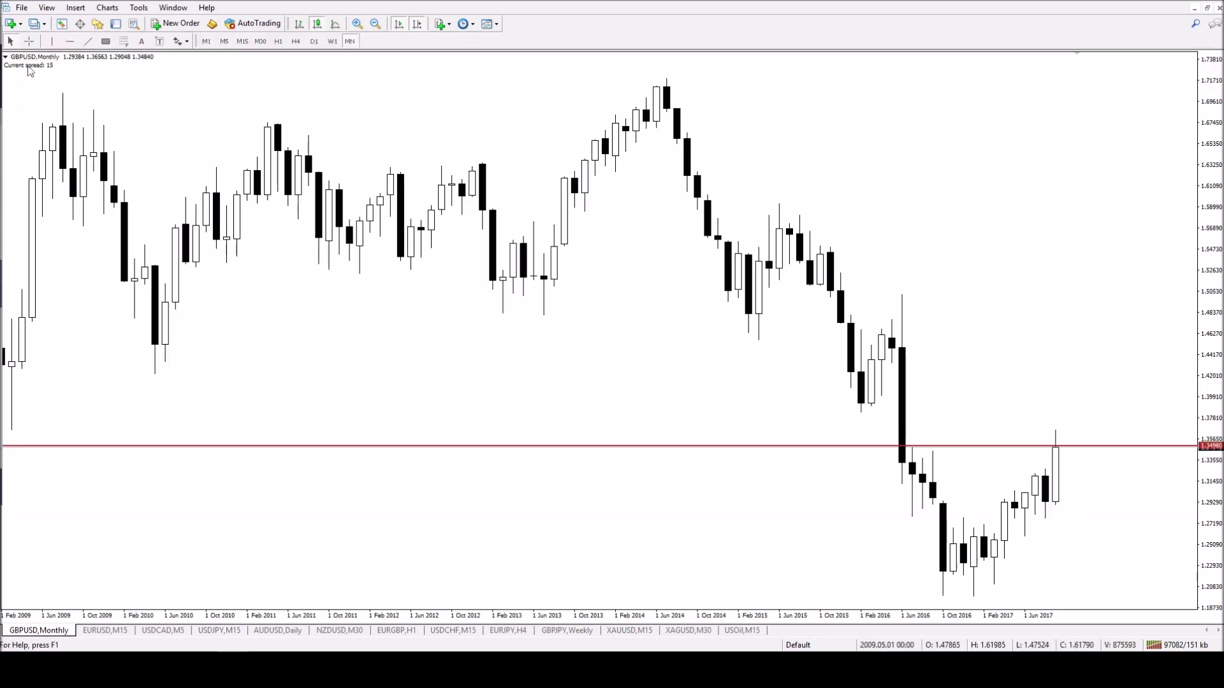
pyautogui.click(70, 41)
pyautogui.click(865, 412)
pyautogui.middleClick(1061, 415)
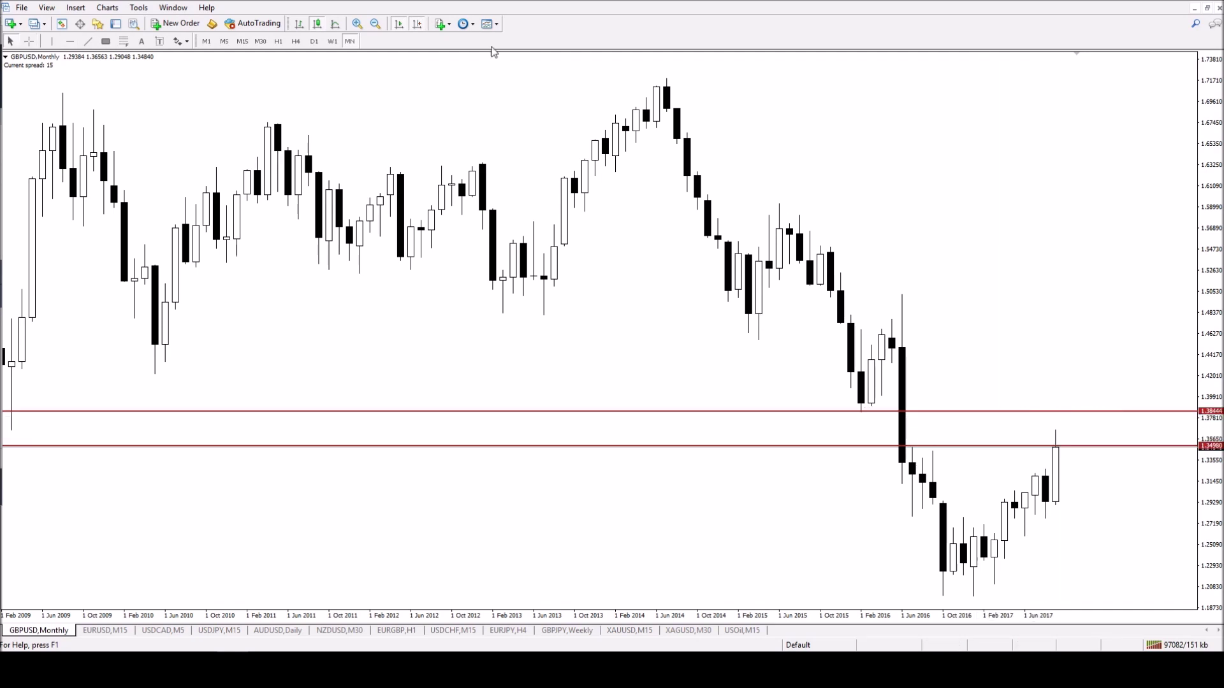
pyautogui.click(332, 42)
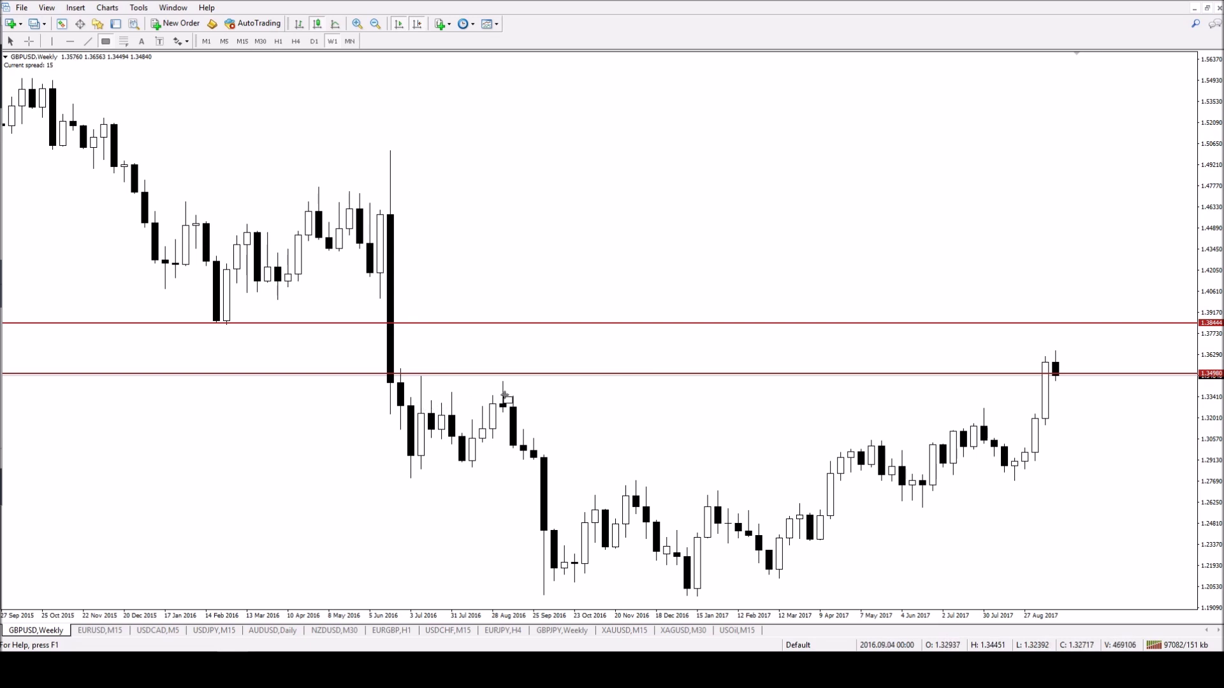
# Try zone rectangles from the late August 2016 candle with the top at about 1.335, and delete them
pyautogui.moveTo(491, 396)
pyautogui.mouseDown()
pyautogui.moveTo(727, 418)
pyautogui.moveTo(1004, 418)
pyautogui.mouseUp()
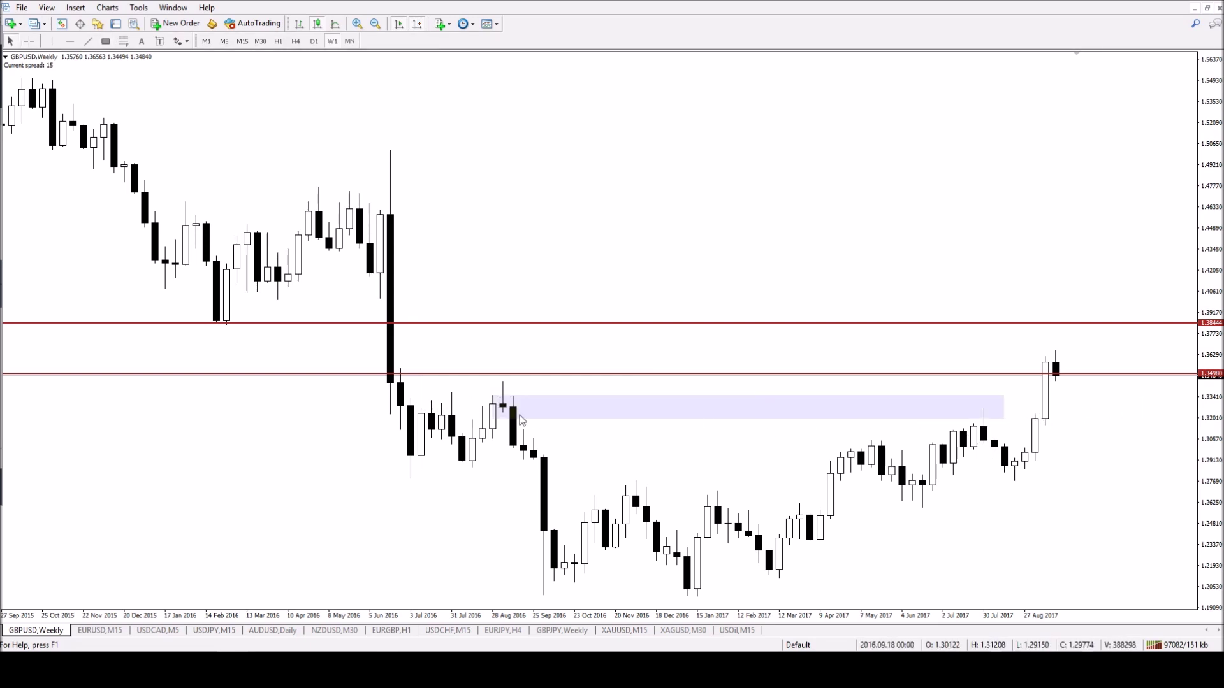
pyautogui.press('BackSpace')
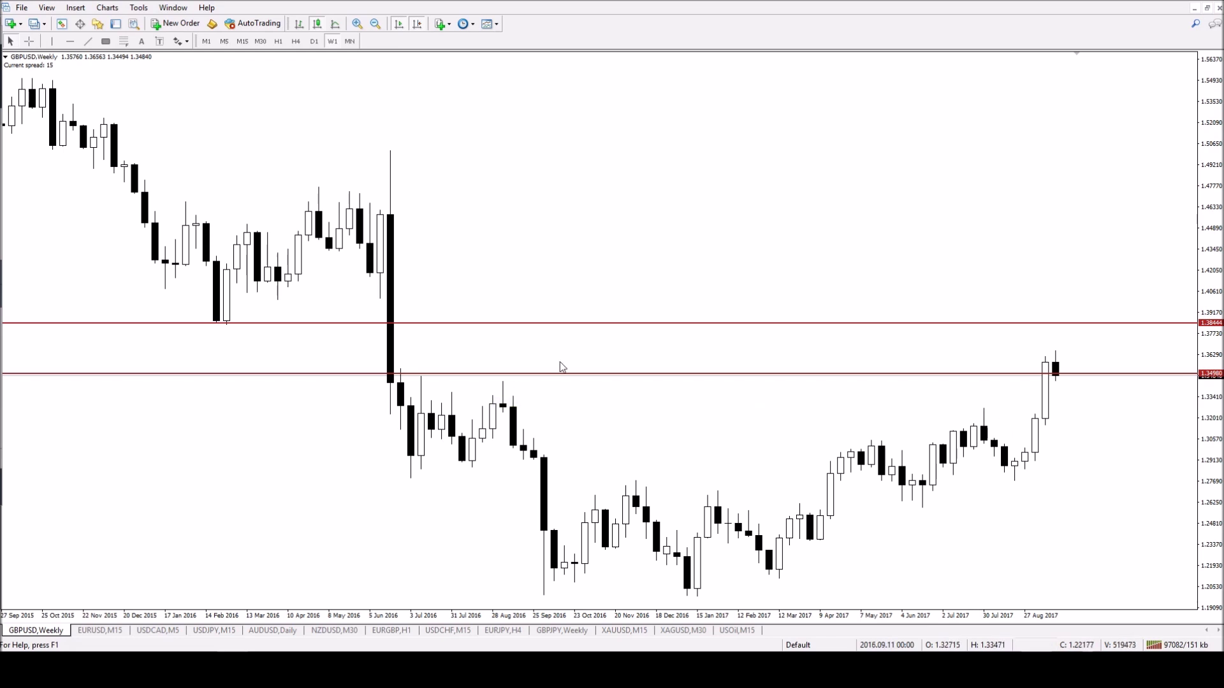
pyautogui.click(106, 41)
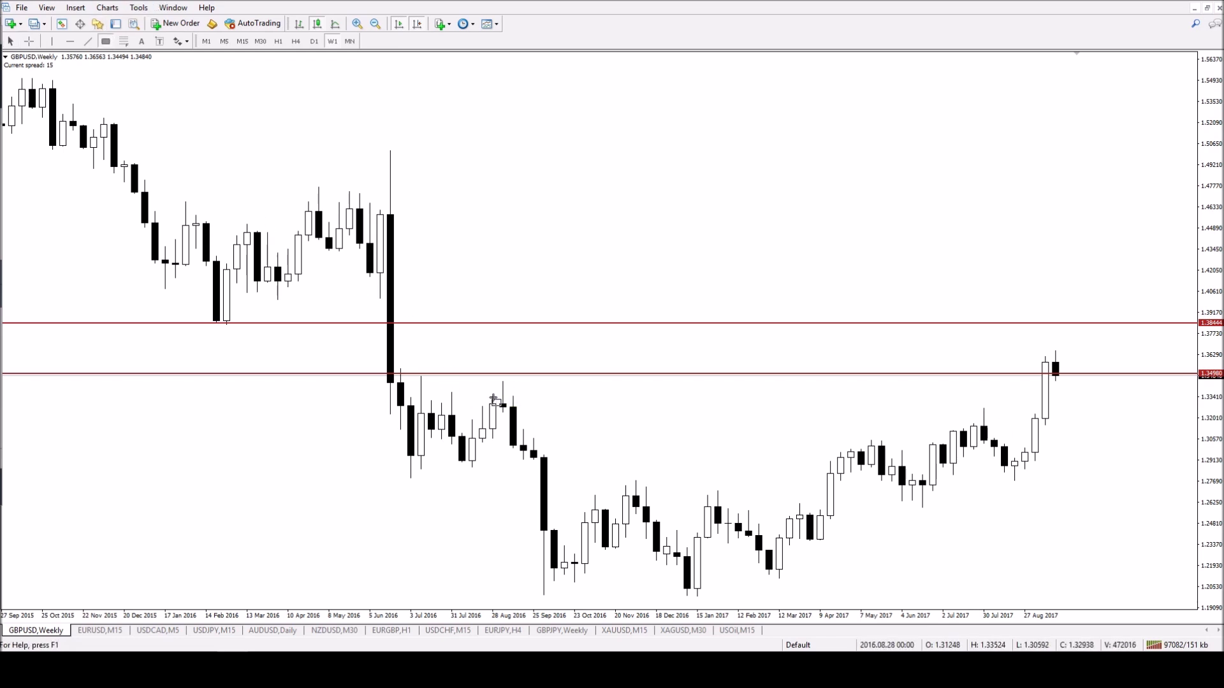
pyautogui.moveTo(493, 395); pyautogui.dragTo(1106, 406)
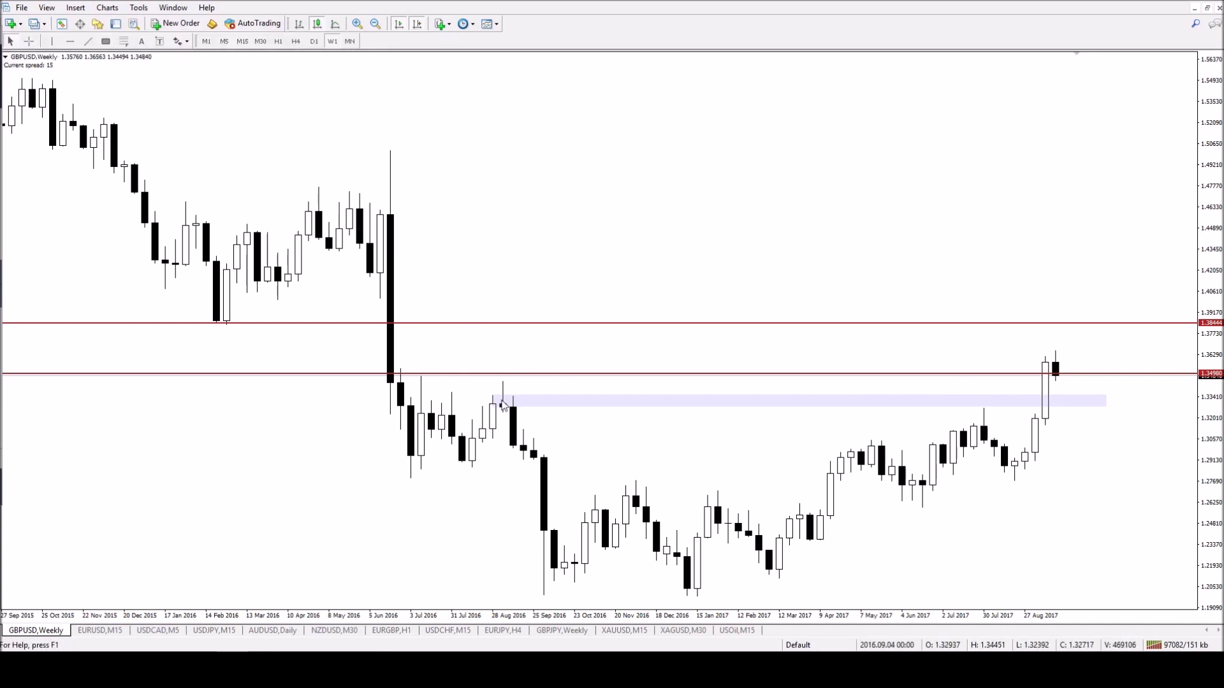
pyautogui.press('BackSpace')
# Draw a zone rectangle from late August 2016 between about 1.335 and 1.306, and a flat trendline from the 30 July 2017 high at about 1.326
pyautogui.click(106, 41)
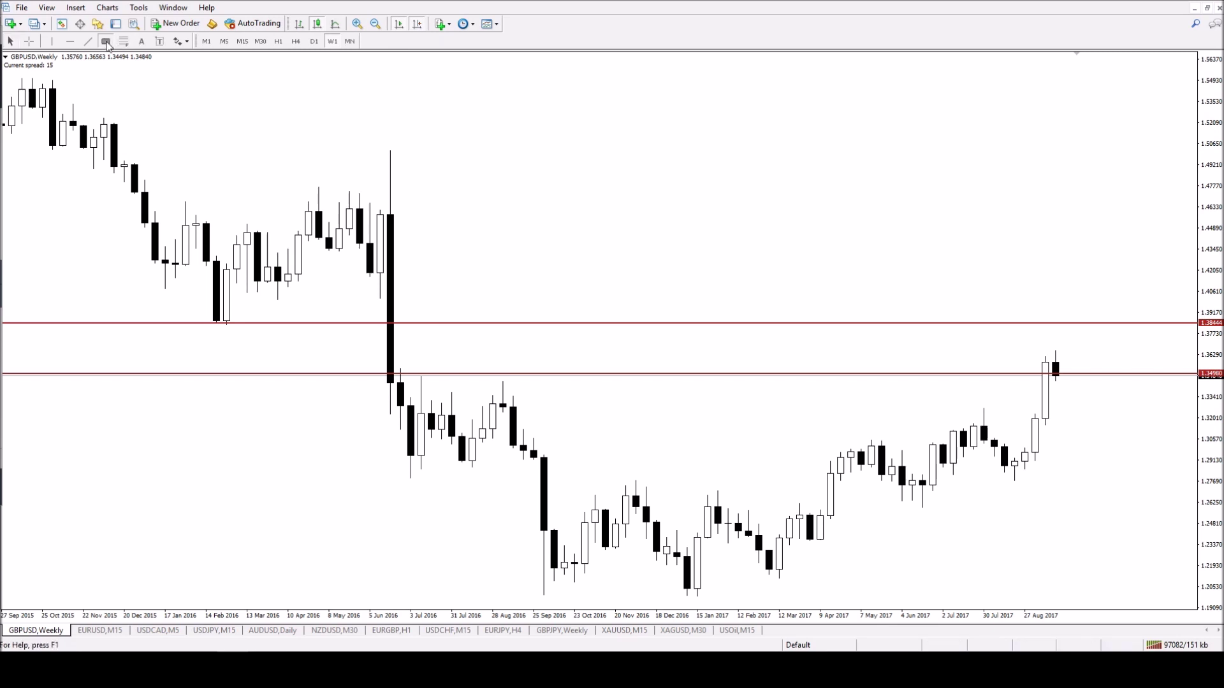
pyautogui.moveTo(495, 393); pyautogui.dragTo(1169, 440)
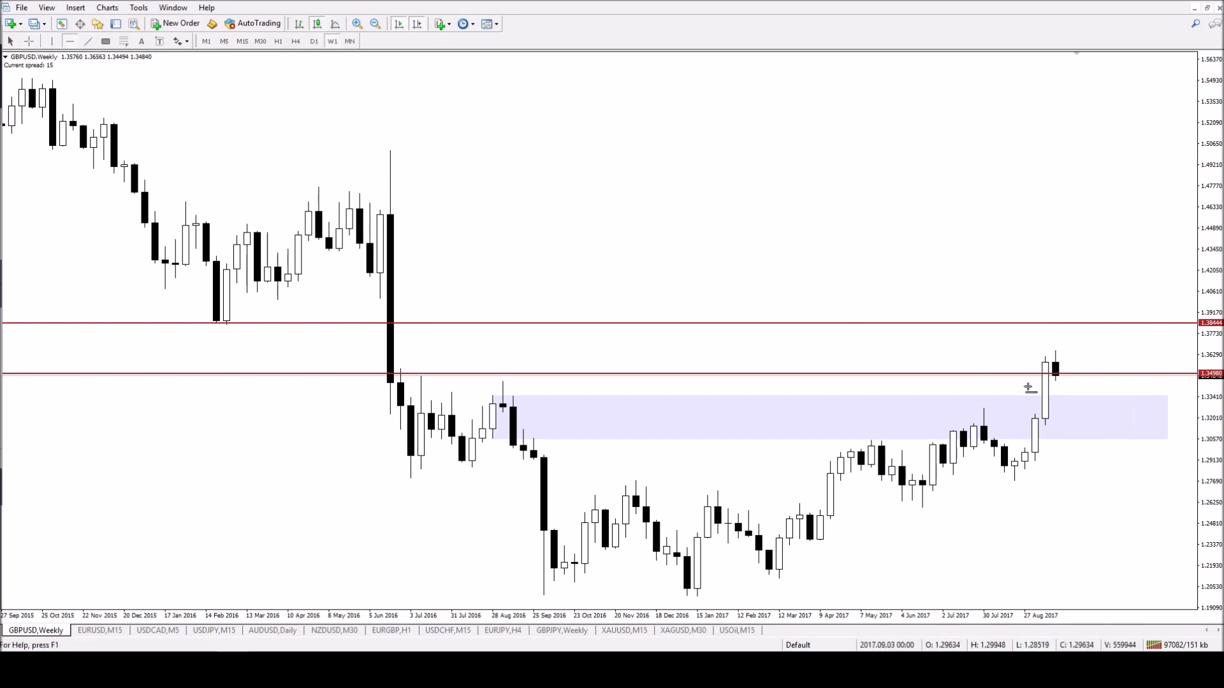
pyautogui.click(88, 41)
pyautogui.moveTo(984, 409); pyautogui.dragTo(1150, 409)
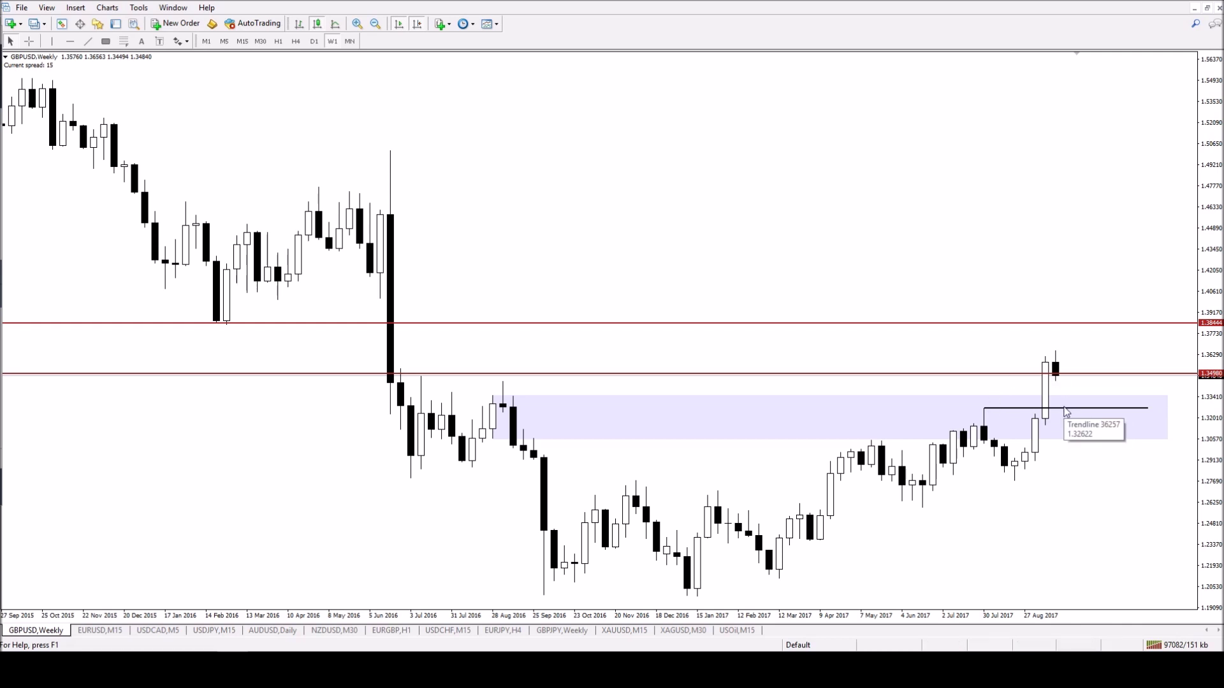
# Draw a trendline from the 4 September 2016 high at 1.34451 past current price, and delete the red horizontal line at 1.34980
pyautogui.middleClick(503, 408)
pyautogui.moveTo(503, 408)
pyautogui.middleClick(503, 408)
pyautogui.click(88, 41)
pyautogui.moveTo(503, 382); pyautogui.dragTo(1156, 384)
pyautogui.rightClick(1145, 372)
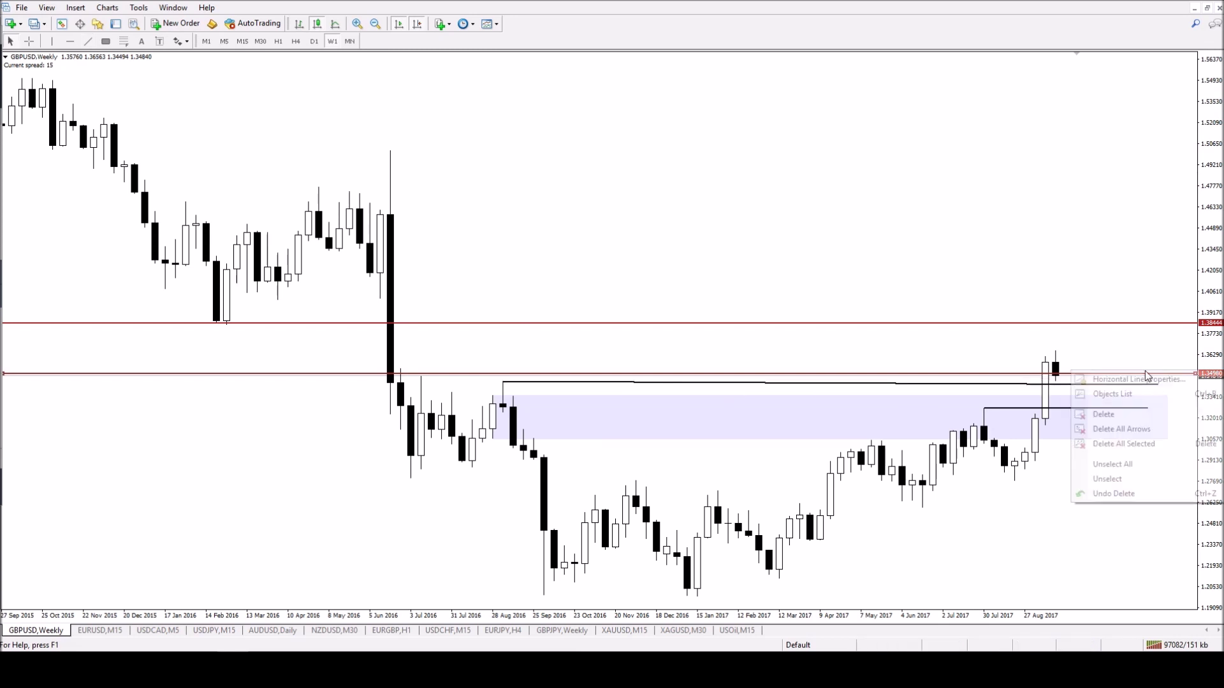
pyautogui.click(1150, 415)
# Level the September 2016 trendline by setting its second value to 1.34451, and give it a thinner line
pyautogui.middleClick(496, 412)
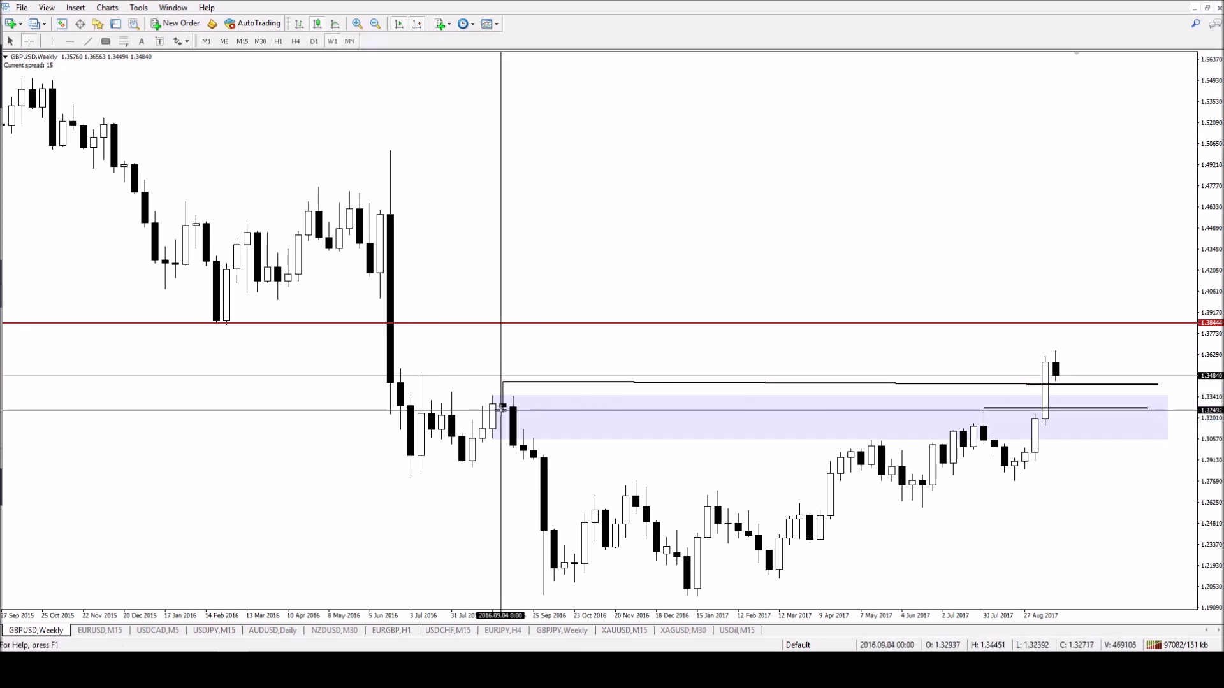
pyautogui.click(503, 411)
pyautogui.rightClick(503, 385)
pyautogui.click(524, 391)
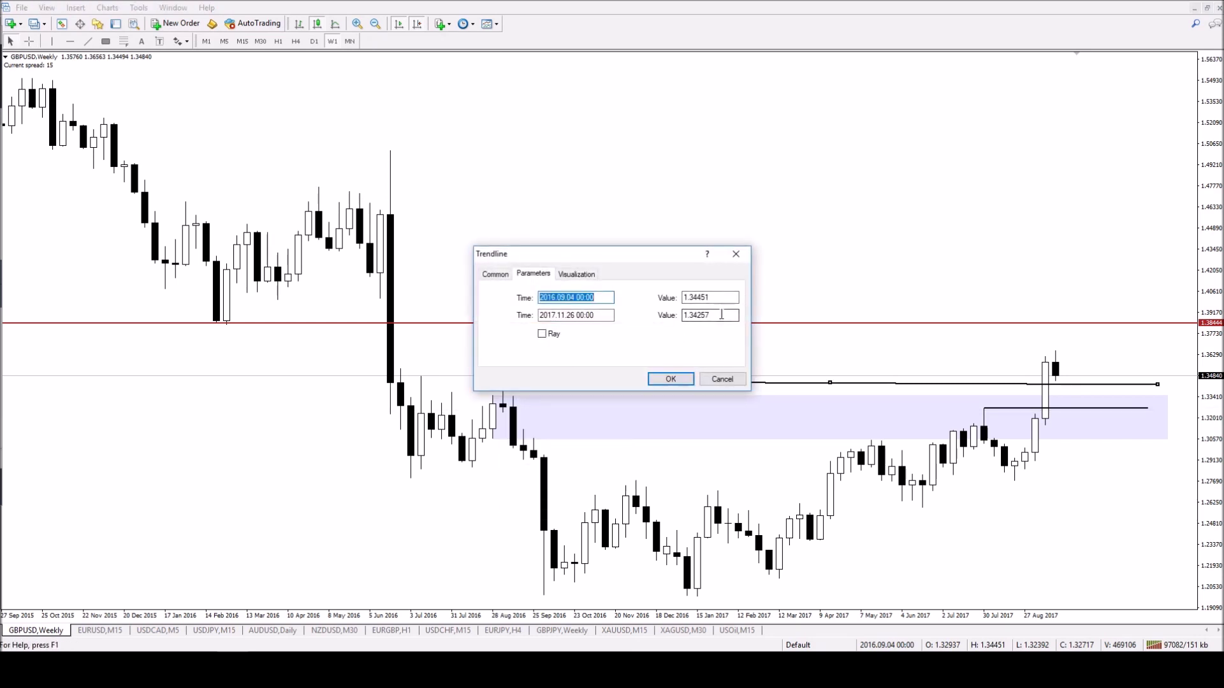
pyautogui.moveTo(723, 313); pyautogui.dragTo(699, 315)
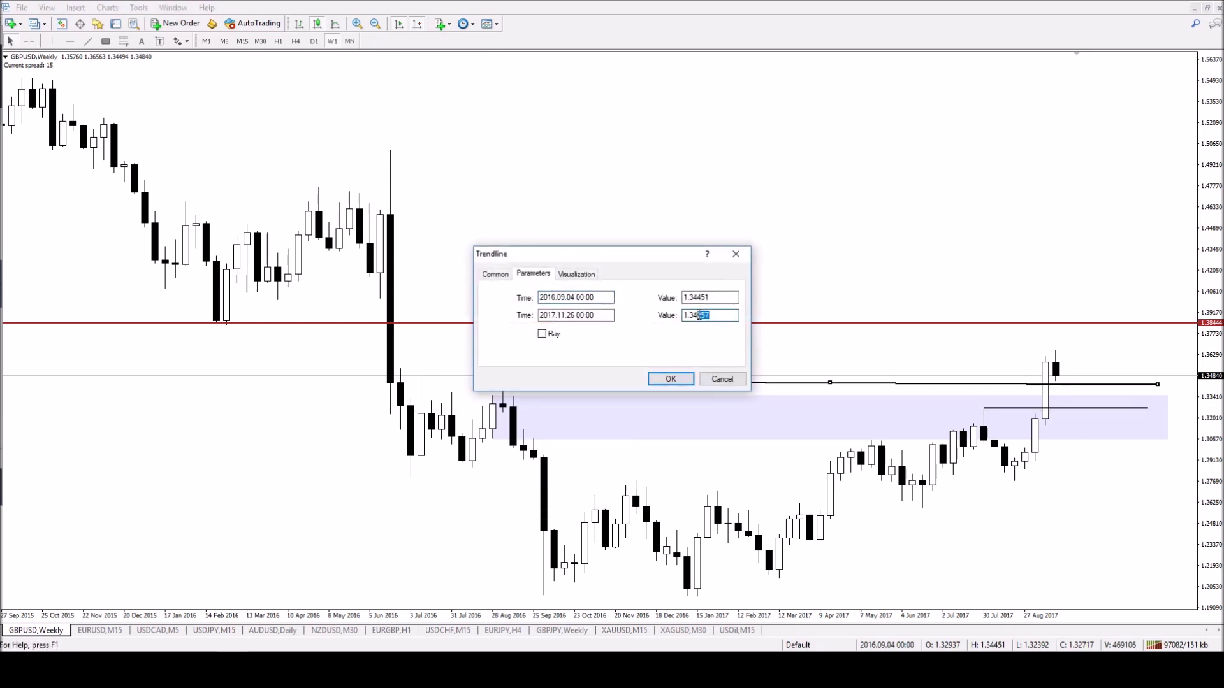
pyautogui.click(495, 274)
pyautogui.click(715, 333)
pyautogui.click(710, 358)
pyautogui.click(668, 378)
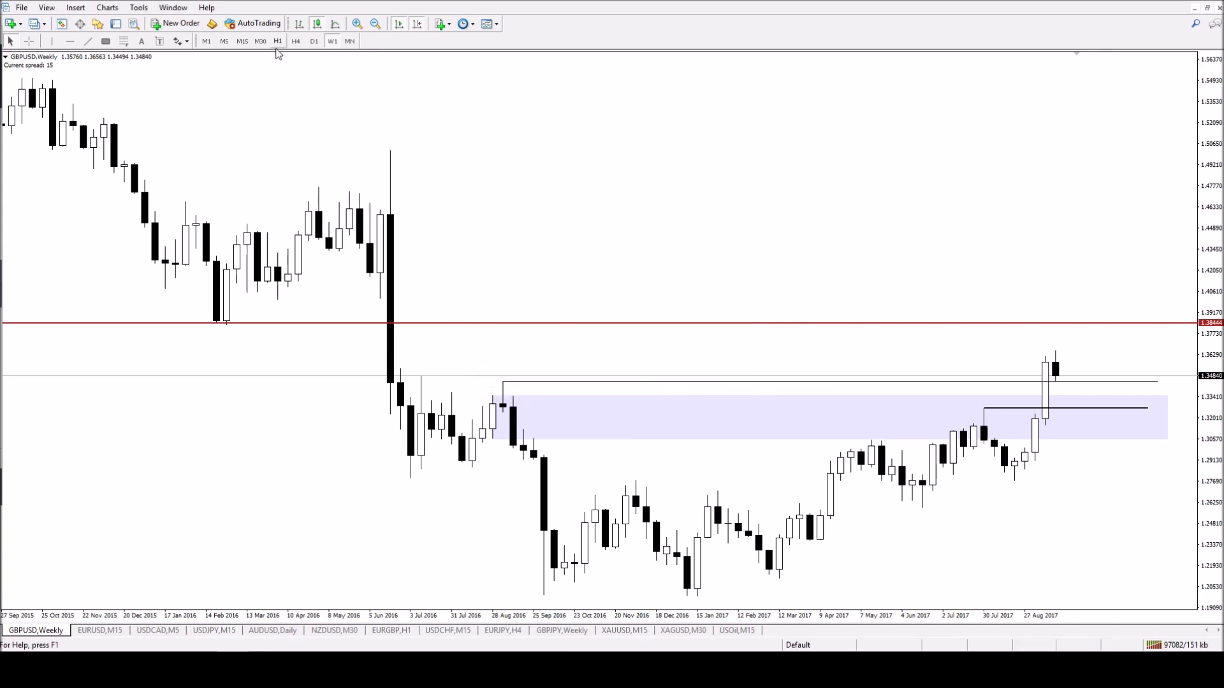
# View the marked GBPUSD zone and levels on the daily and H4 timeframes, finishing on a wider H4 view
pyautogui.click(314, 41)
pyautogui.click(296, 40)
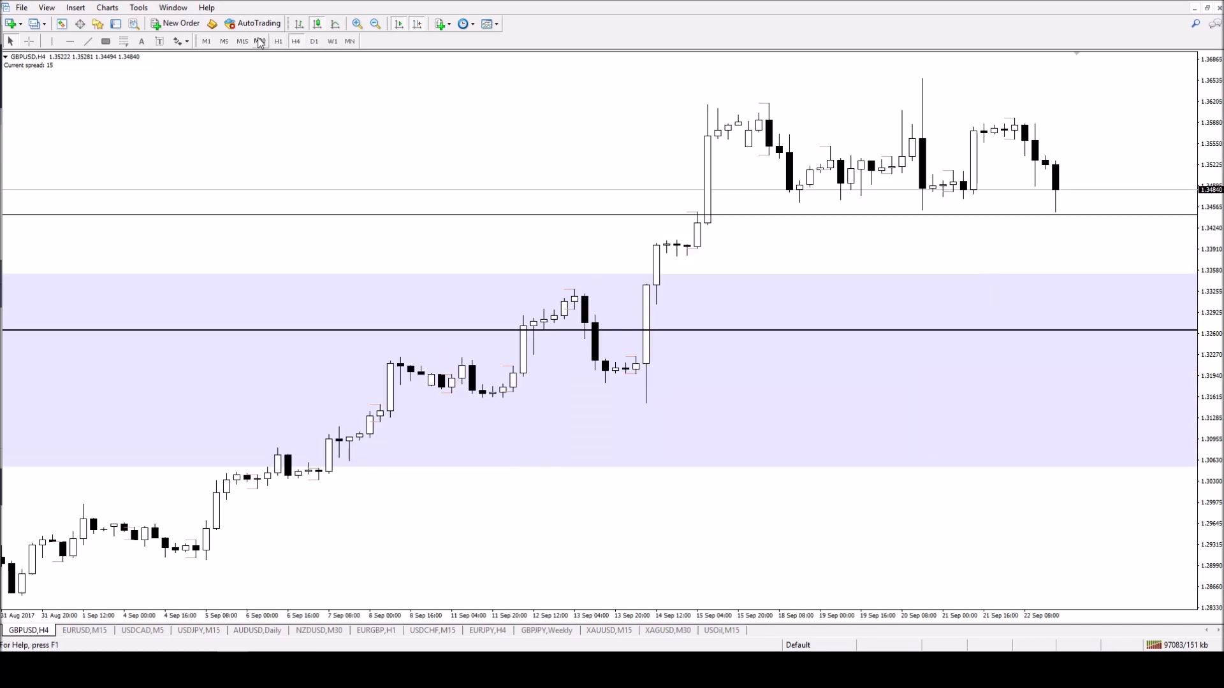
pyautogui.click(376, 24)
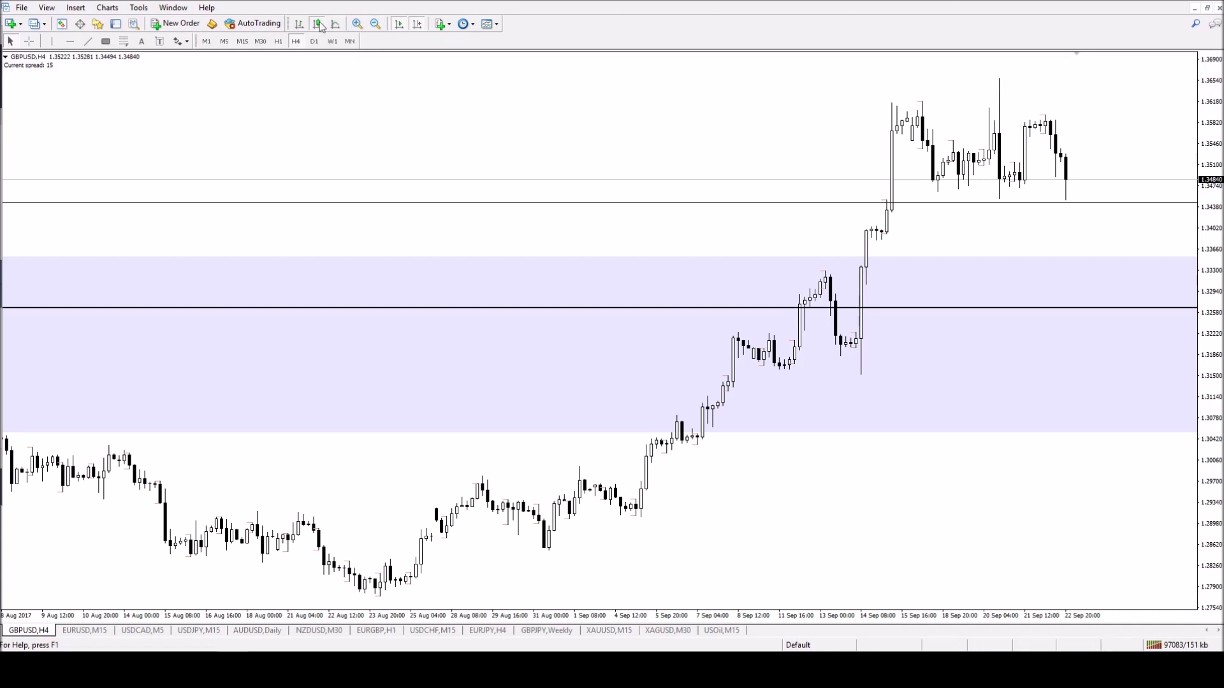
# Examine recent GBPUSD price action on the M15 timeframe with a wider view back to 18 September 2017
pyautogui.click(243, 40)
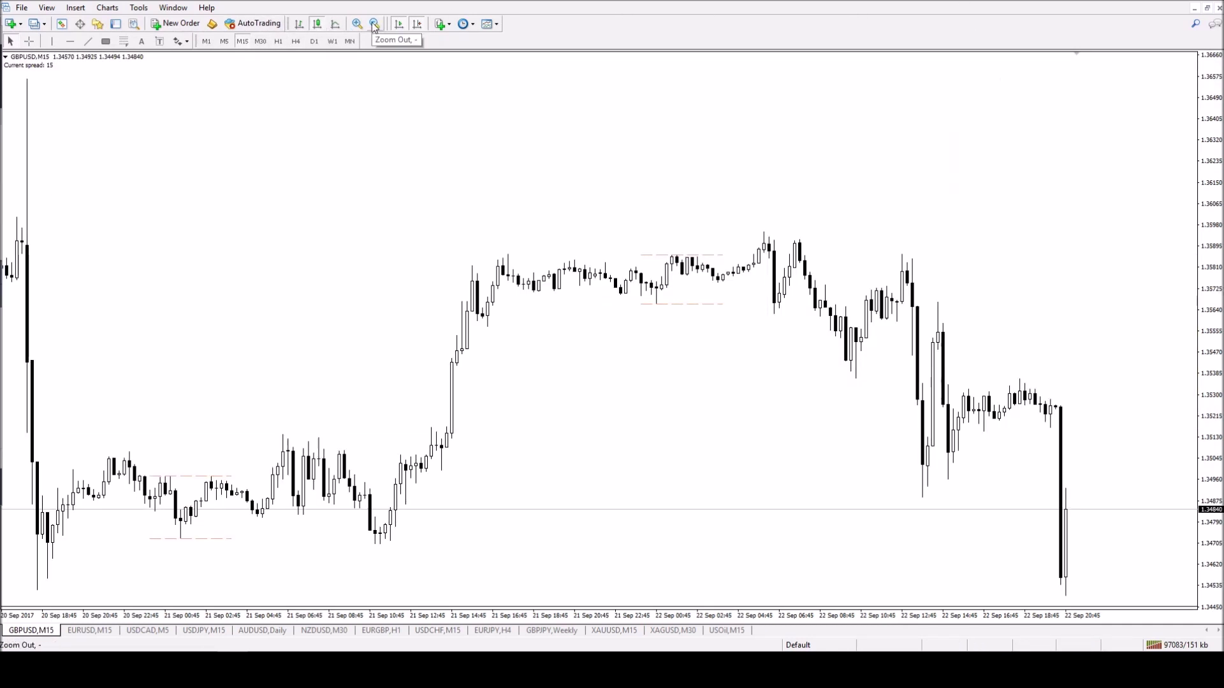
pyautogui.click(375, 24)
pyautogui.middleClick(918, 446)
pyautogui.click(708, 541)
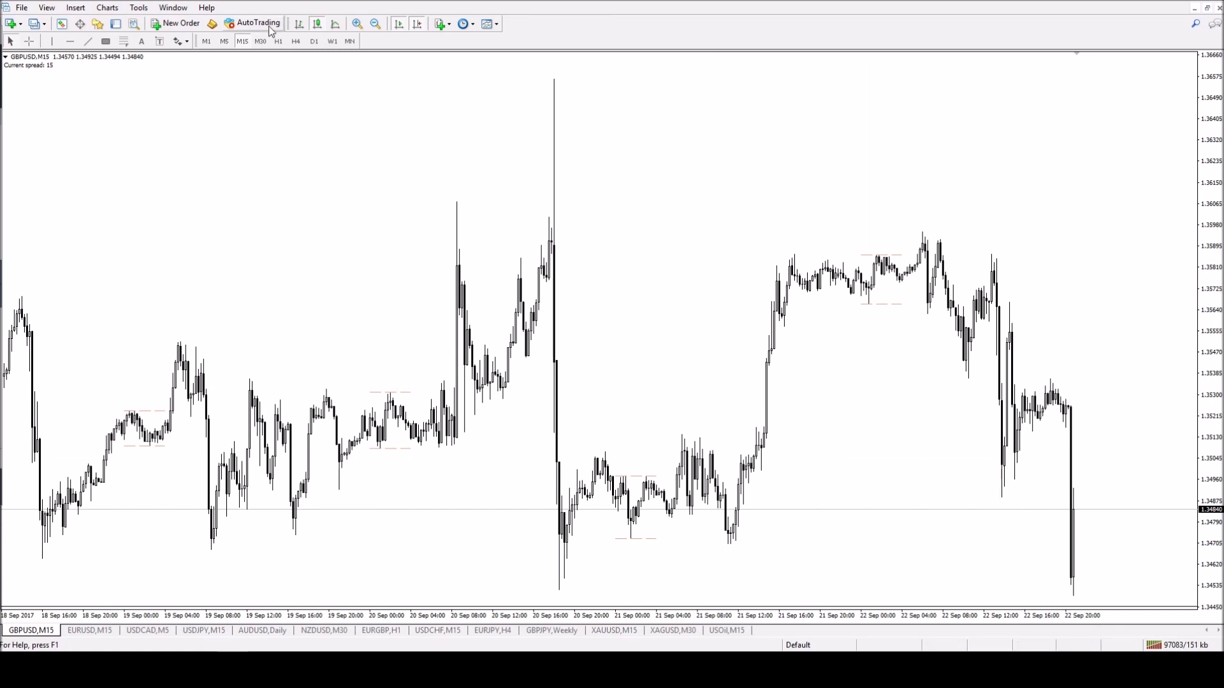
# On H1, draw a flat trendline from the 15 September high at about 1.362 to current price, and measure from current price down into the zone
pyautogui.click(277, 41)
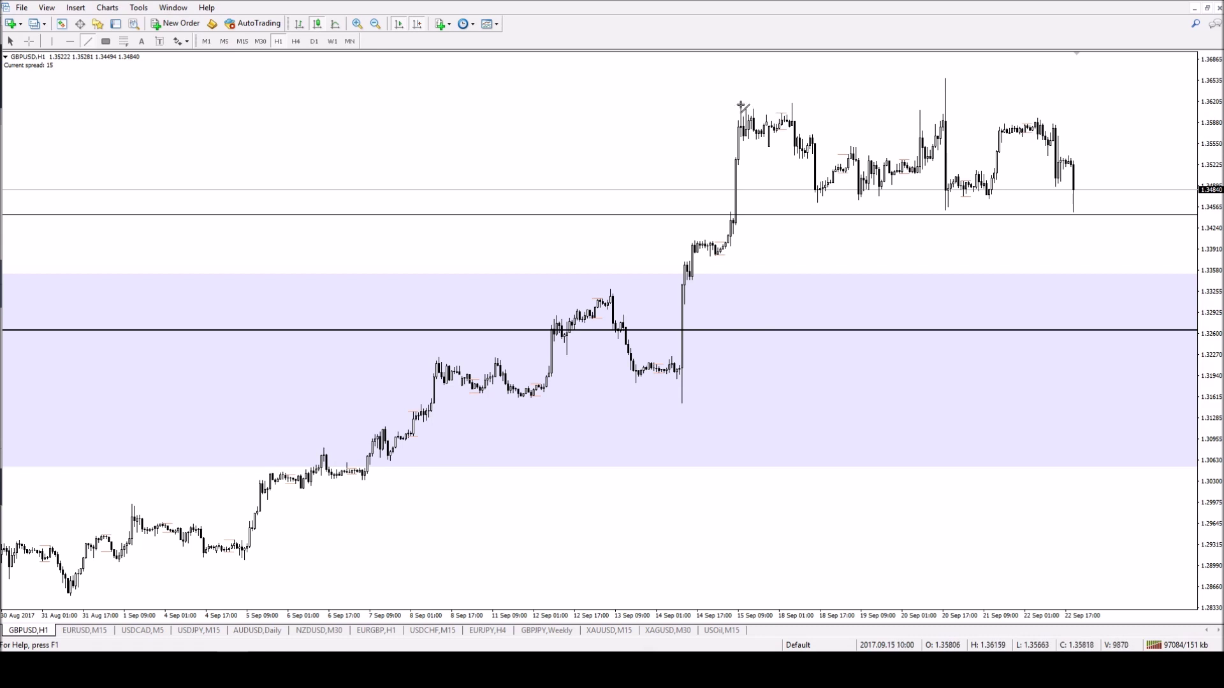
pyautogui.moveTo(738, 104); pyautogui.dragTo(1071, 104)
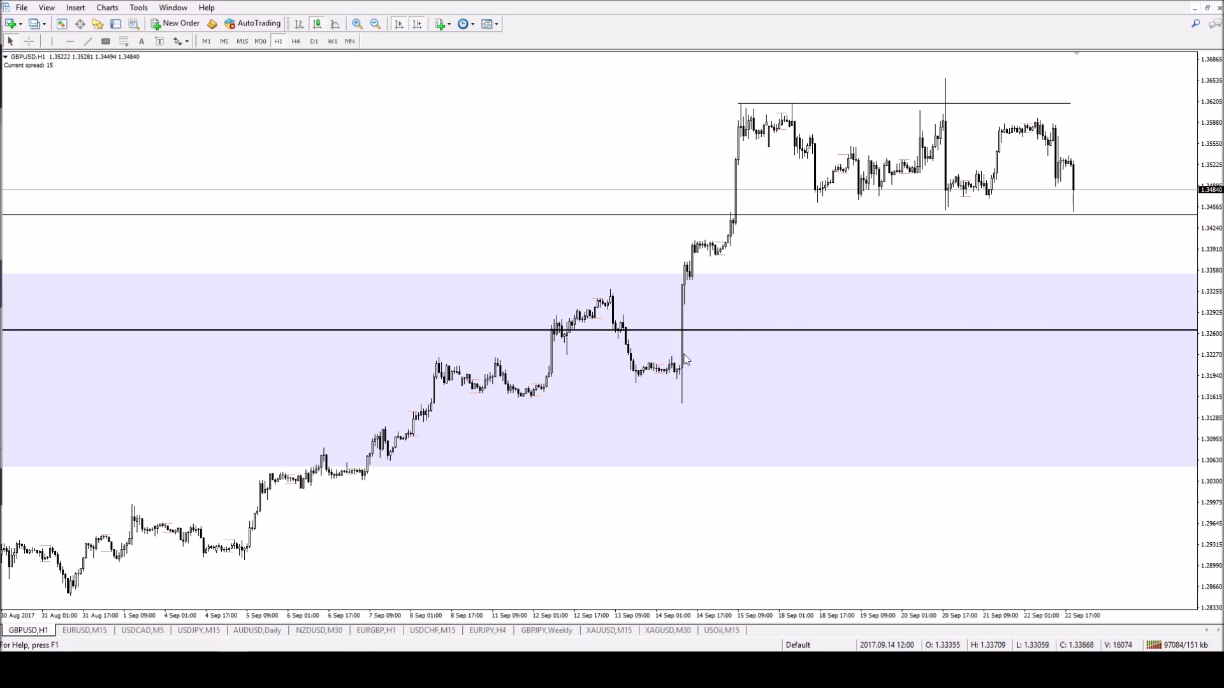
pyautogui.middleClick(1087, 189)
pyautogui.moveTo(1085, 189); pyautogui.dragTo(1086, 281)
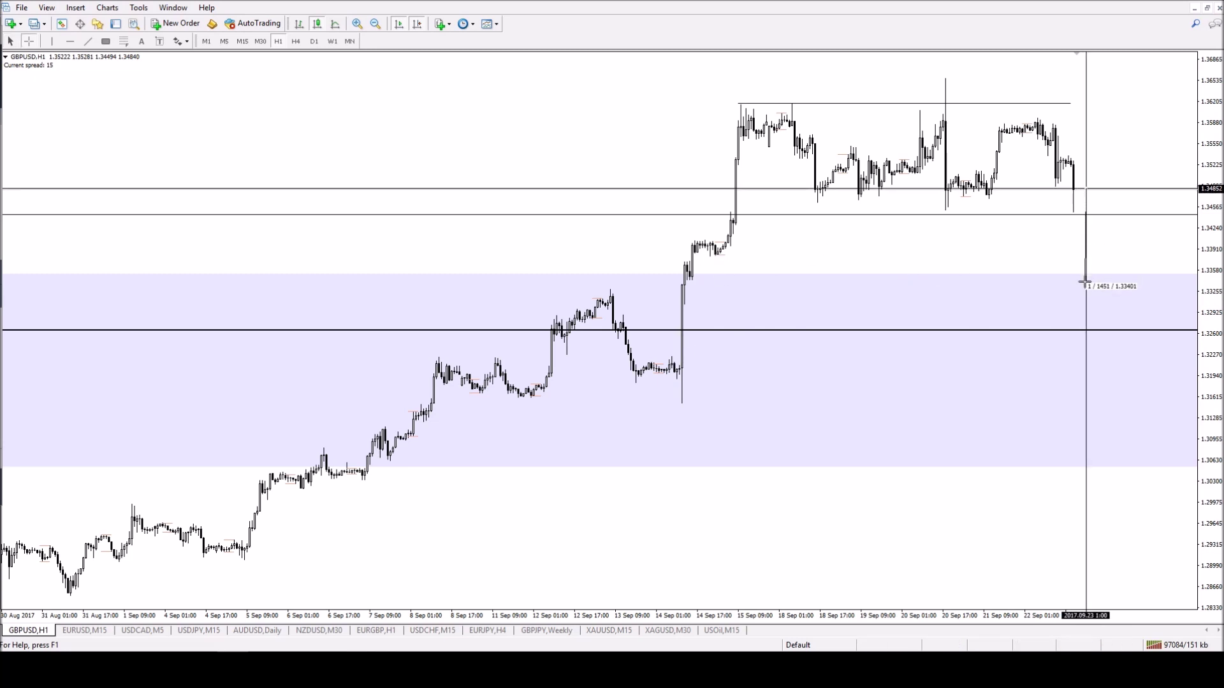
pyautogui.moveTo(1085, 281); pyautogui.dragTo(1086, 282)
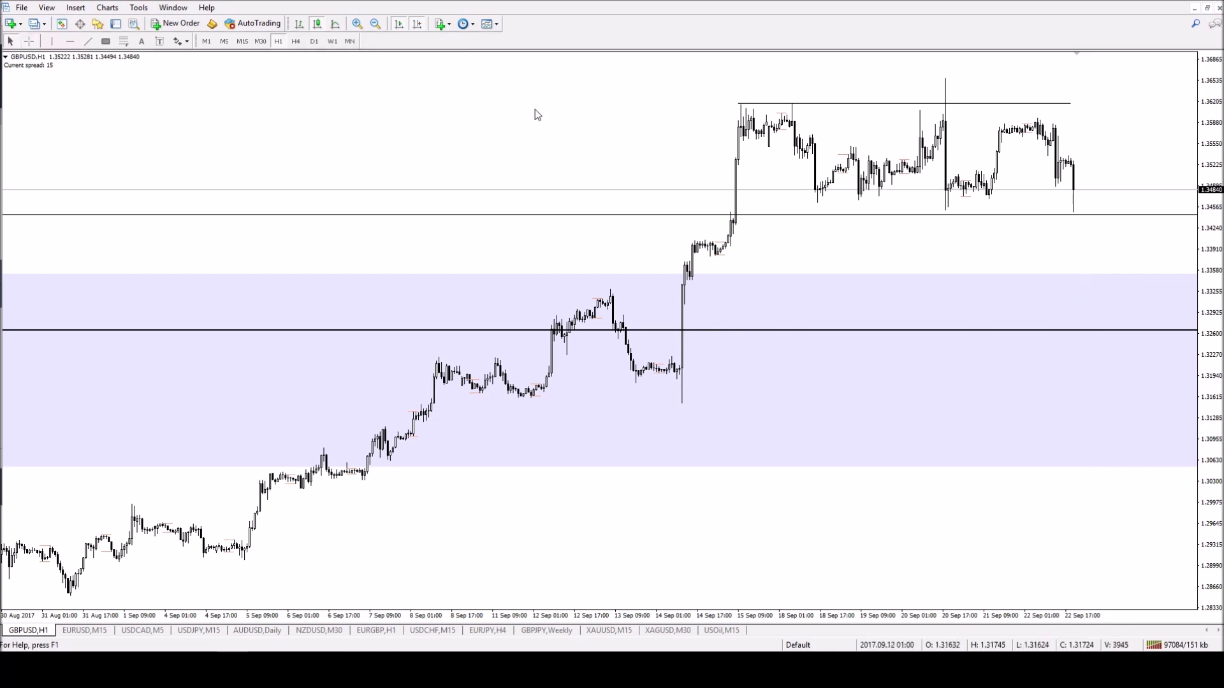
# Draw a projected GBPUSD path with two trendlines, falling from current price to about 1.327 and rising from there to about 1.367
pyautogui.click(88, 41)
pyautogui.moveTo(1068, 190); pyautogui.dragTo(1112, 326)
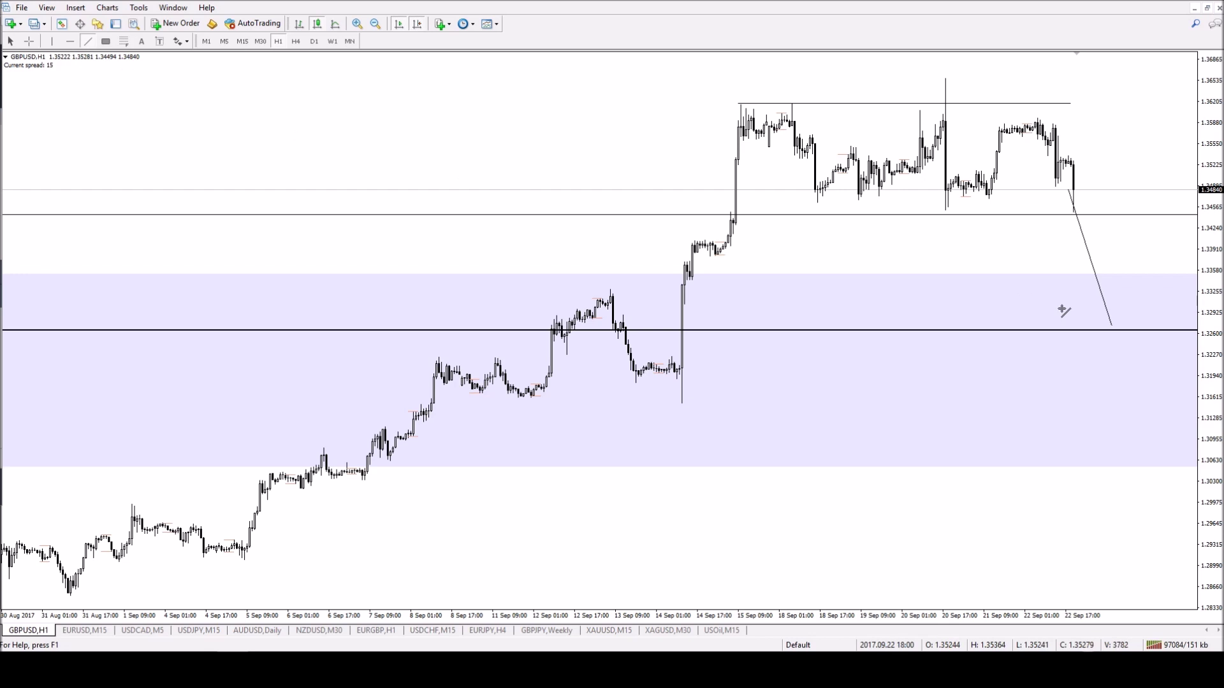
pyautogui.moveTo(1113, 326); pyautogui.dragTo(1160, 72)
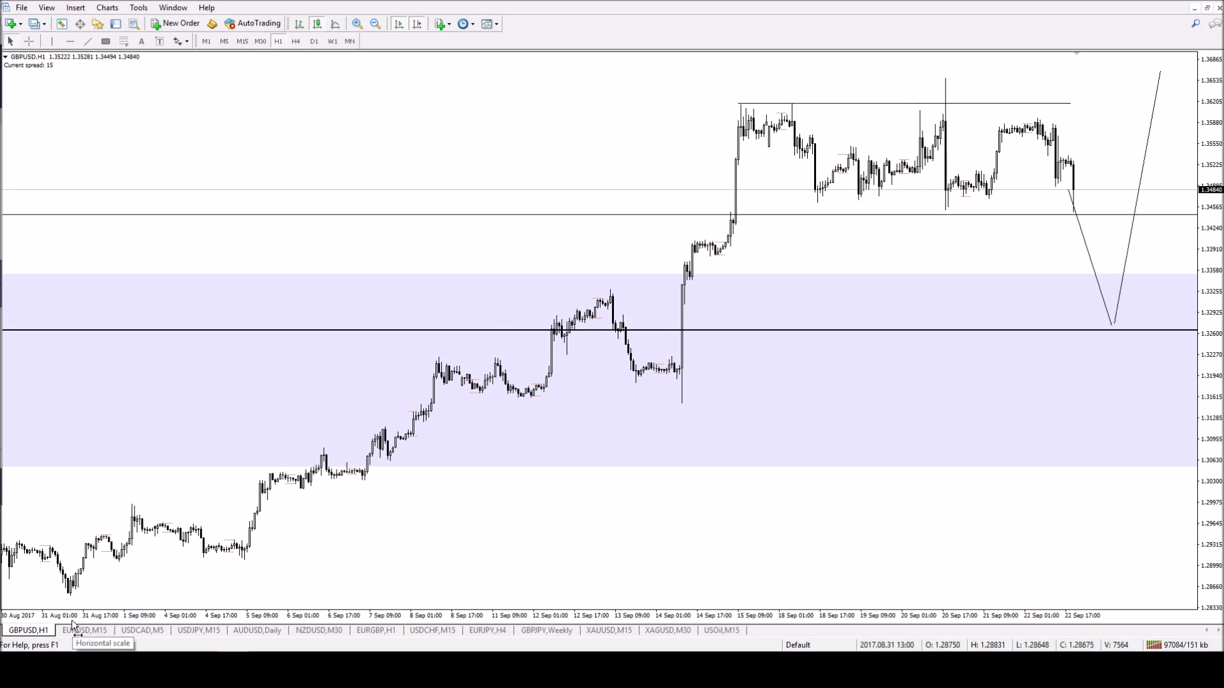
# Switch to the EURUSD chart and show it on the H4 timeframe with history back to late June 2017
pyautogui.click(104, 633)
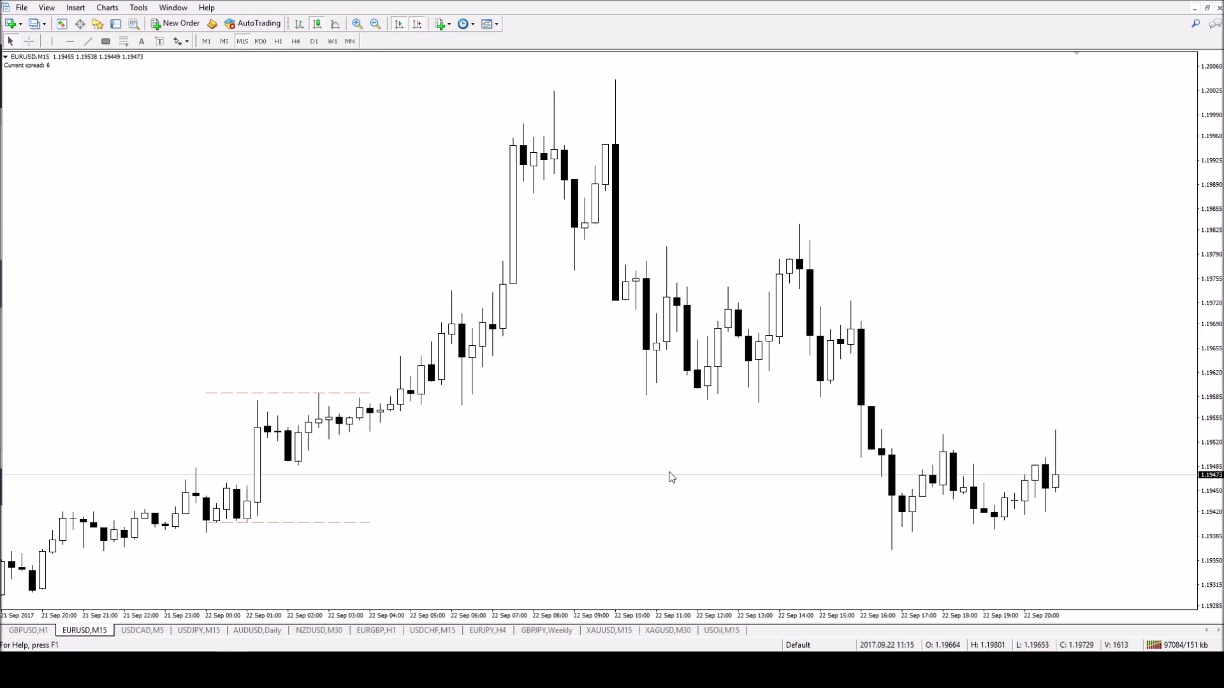
pyautogui.click(313, 41)
pyautogui.click(296, 40)
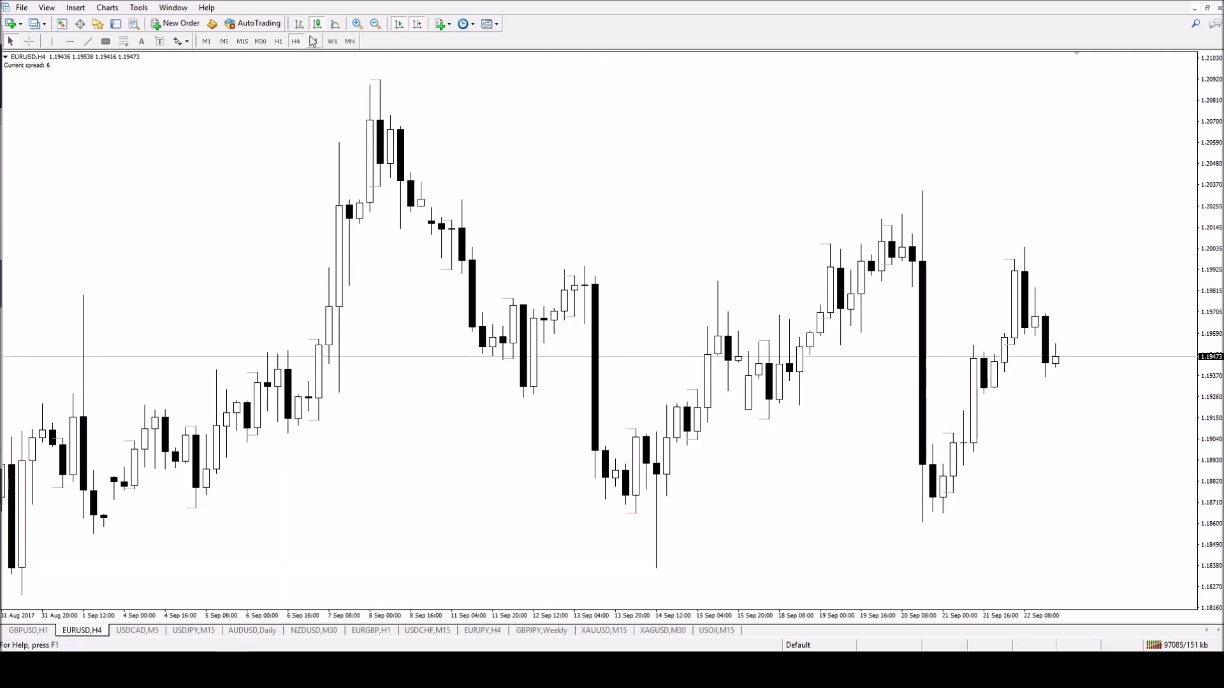
pyautogui.click(376, 24)
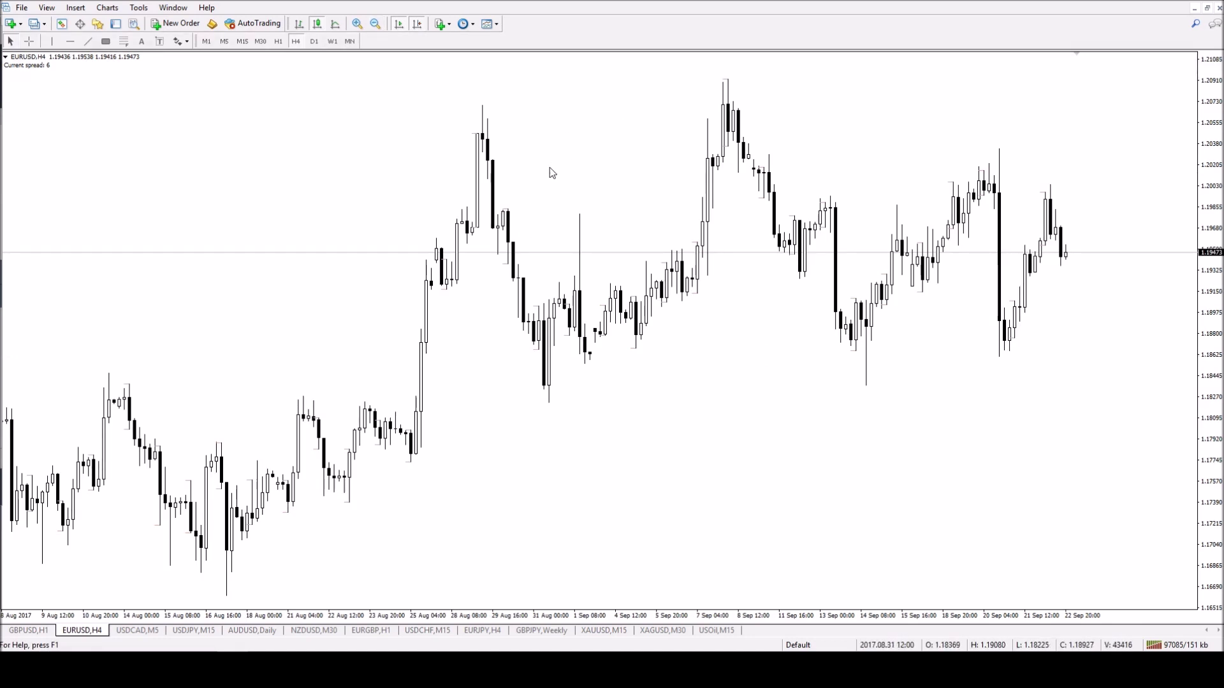
pyautogui.click(376, 24)
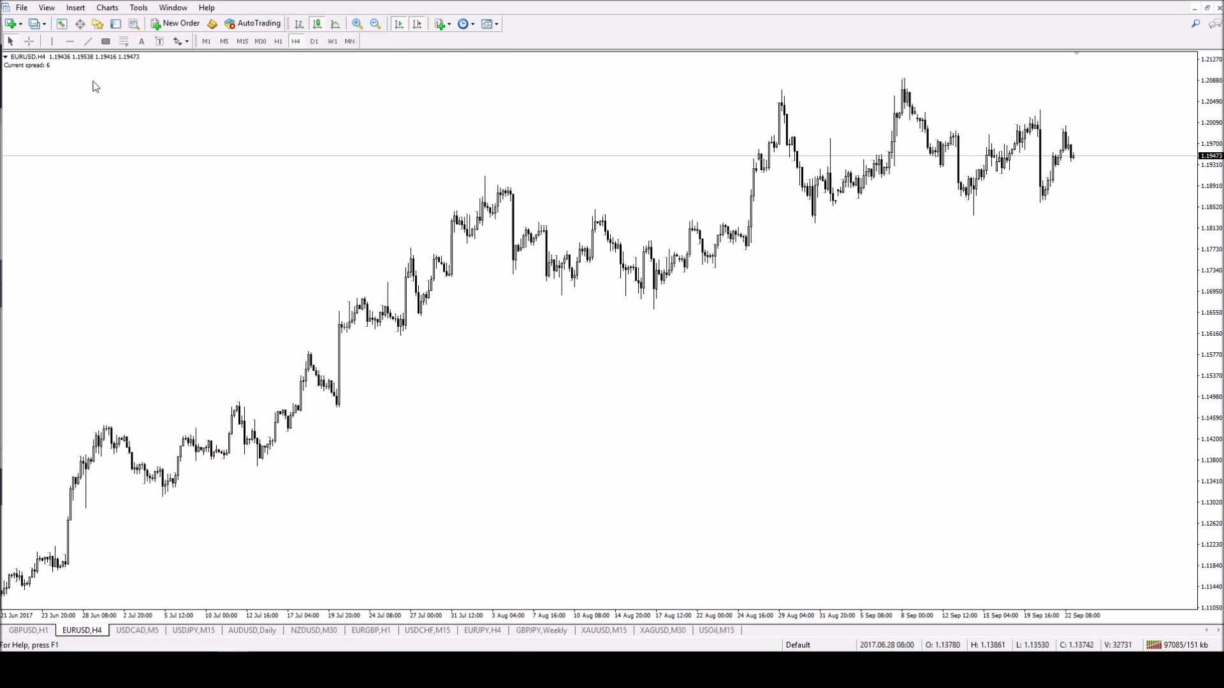
# Draw a EURUSD zone rectangle from 31 July 2017 past current price, between about 1.184 and 1.178
pyautogui.click(105, 41)
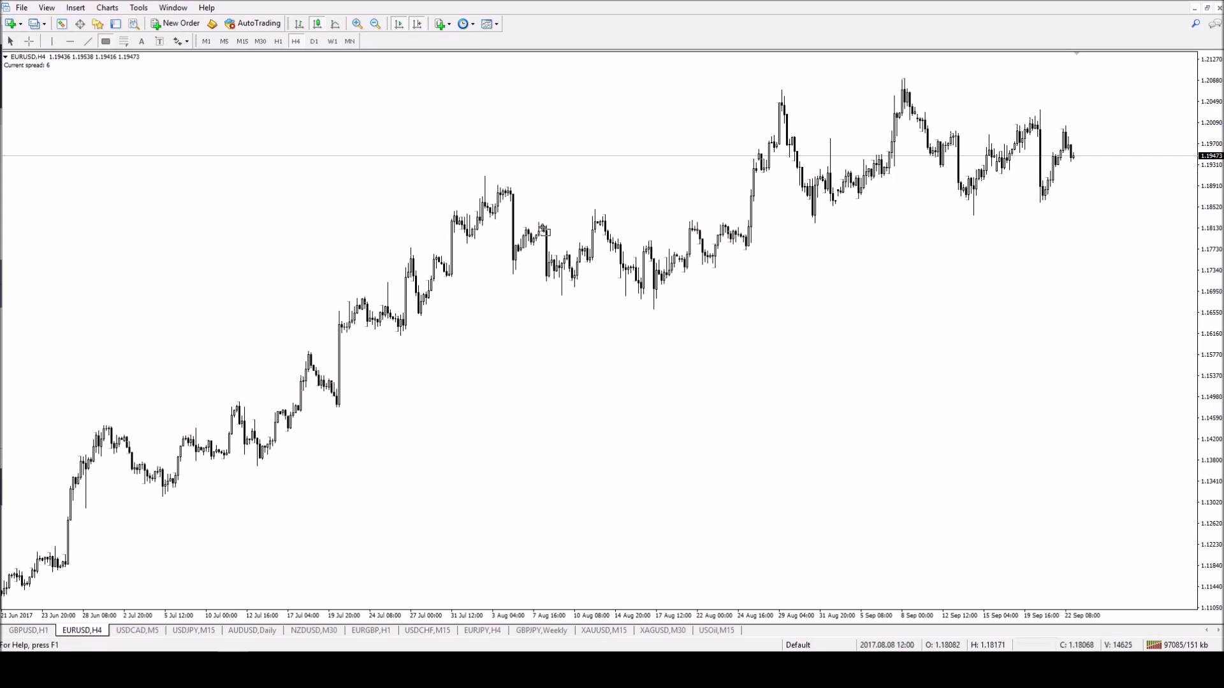
pyautogui.moveTo(519, 212)
pyautogui.mouseDown()
pyautogui.moveTo(763, 274)
pyautogui.moveTo(763, 298)
pyautogui.mouseUp()
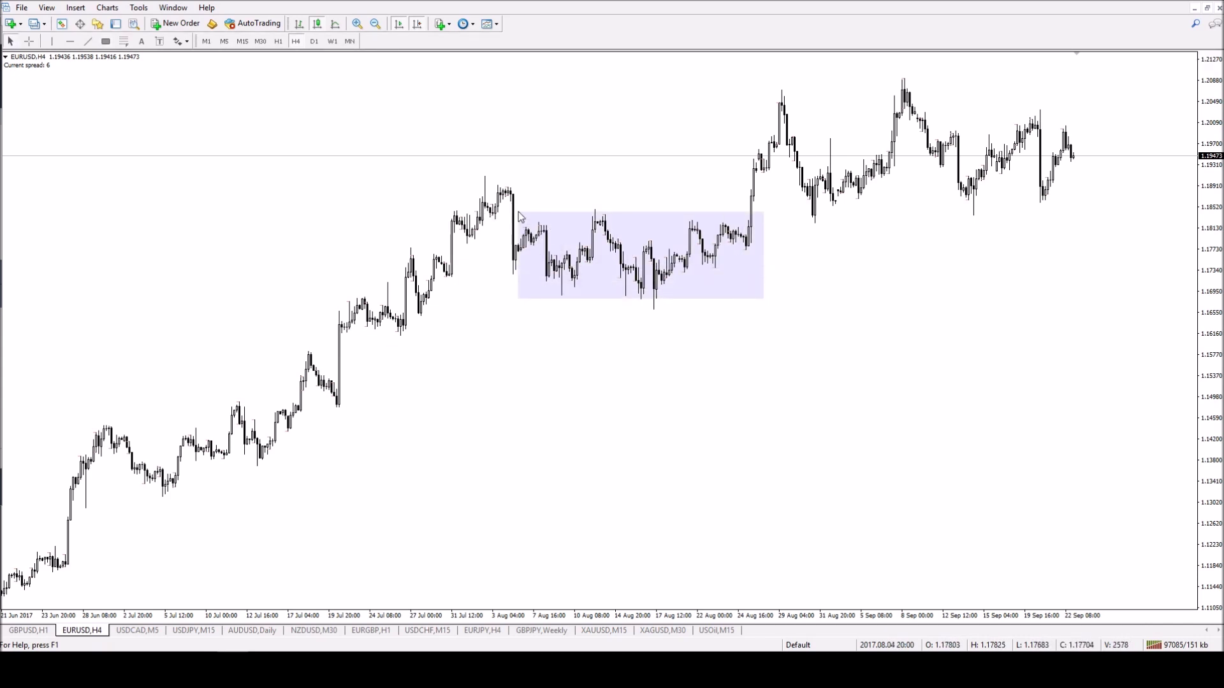
pyautogui.moveTo(519, 214); pyautogui.dragTo(456, 214)
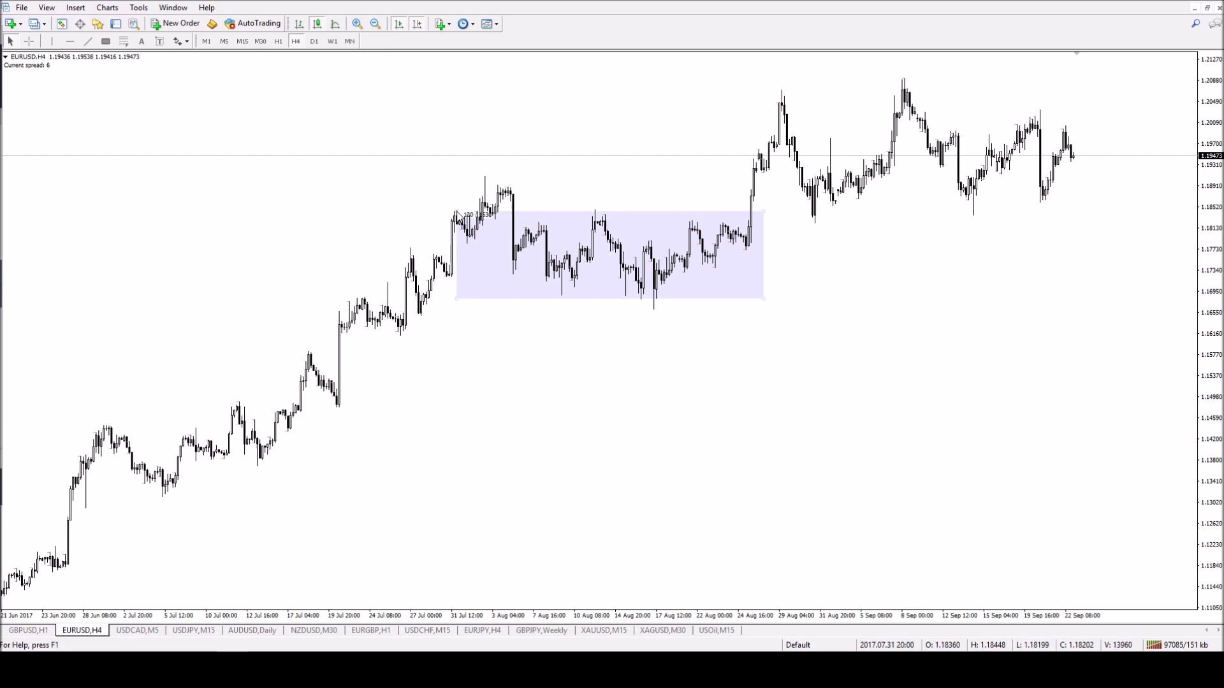
pyautogui.moveTo(763, 299); pyautogui.dragTo(1176, 249)
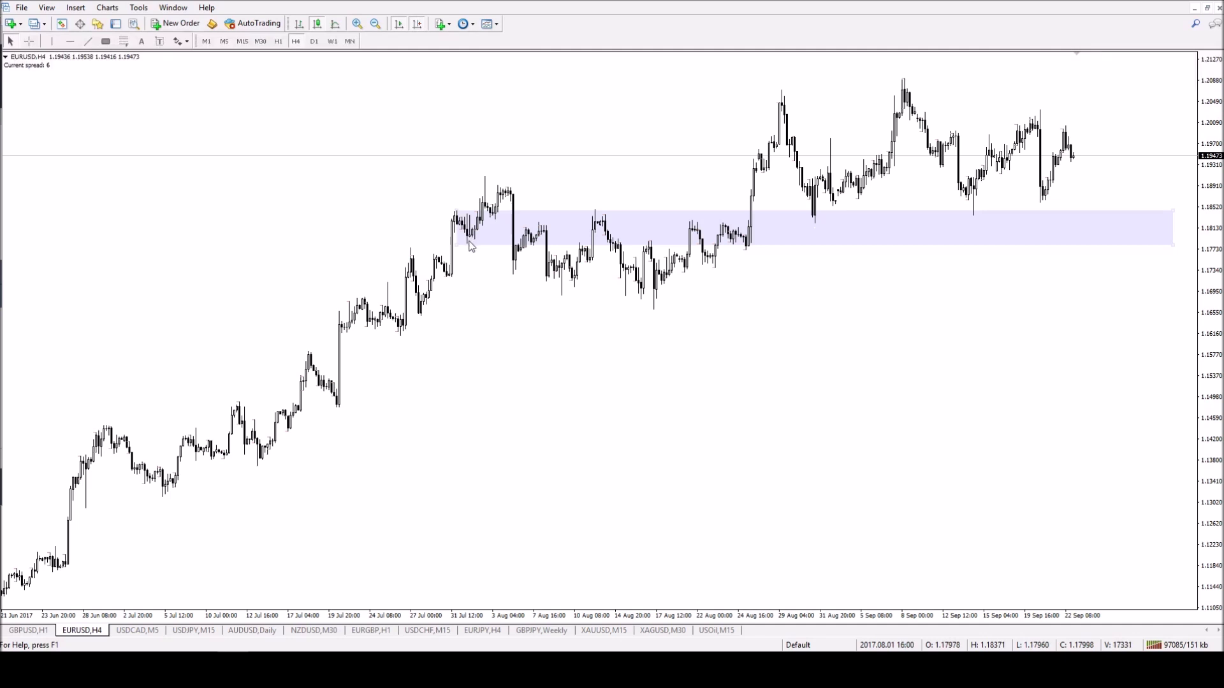
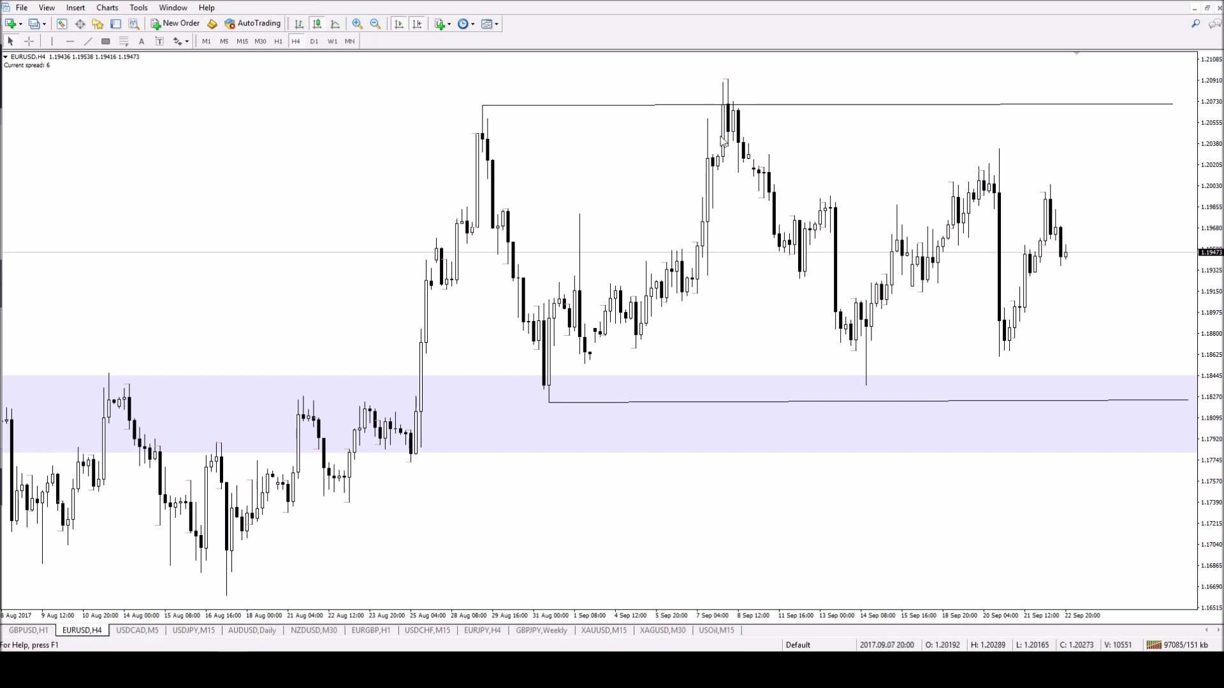
# Examine how EURUSD moves around the shaded zone and the two trendlines from July to late September 2017 on H4
pyautogui.moveTo(853, 346)
pyautogui.moveTo(548, 405)
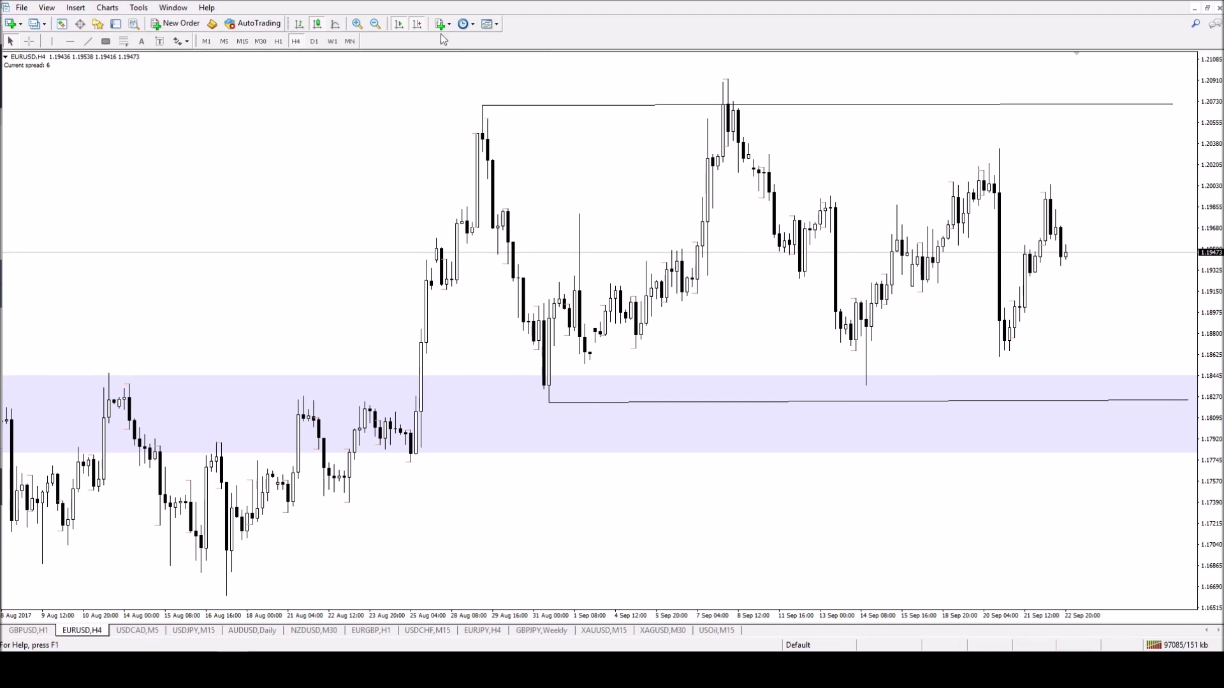
pyautogui.scroll(10, 591, 188)
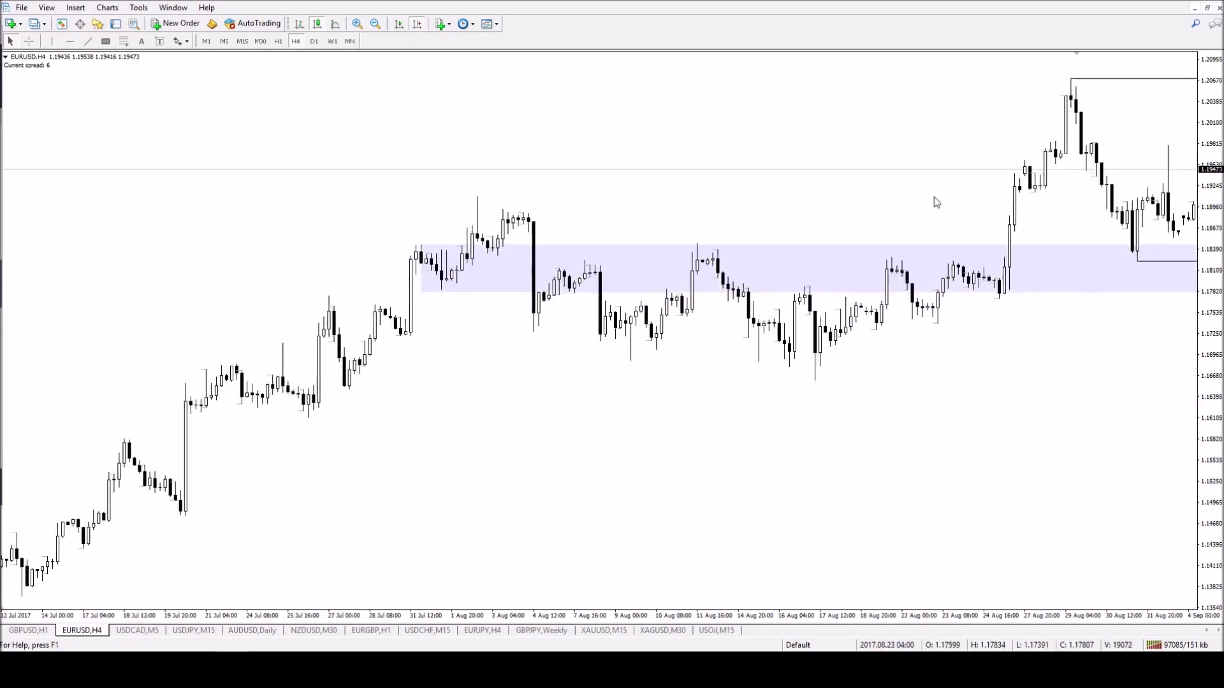
pyautogui.scroll(-5, 1058, 173)
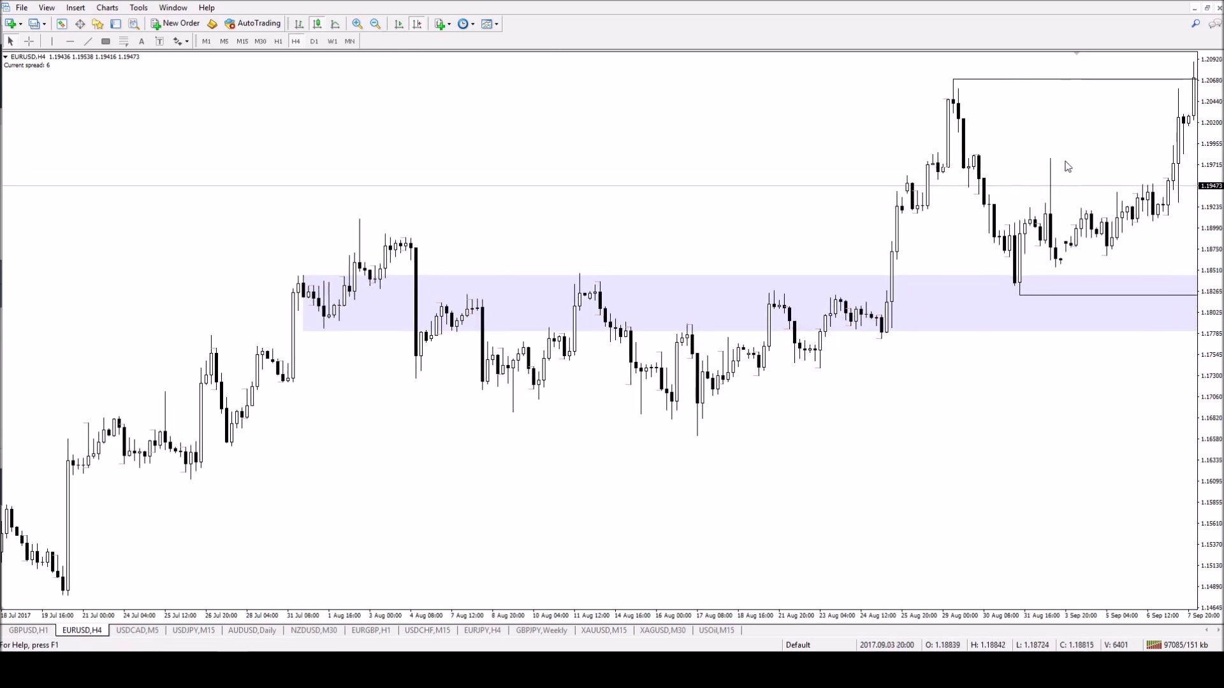
pyautogui.scroll(-2, 957, 148)
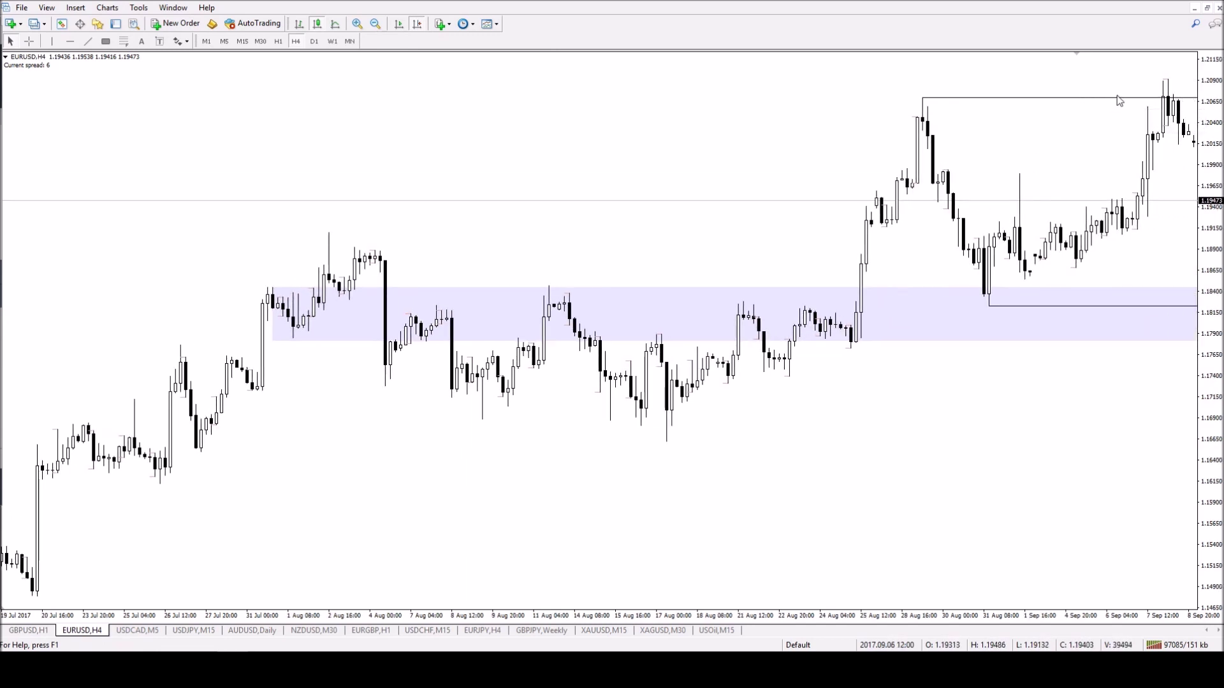
pyautogui.scroll(-2, 1020, 97)
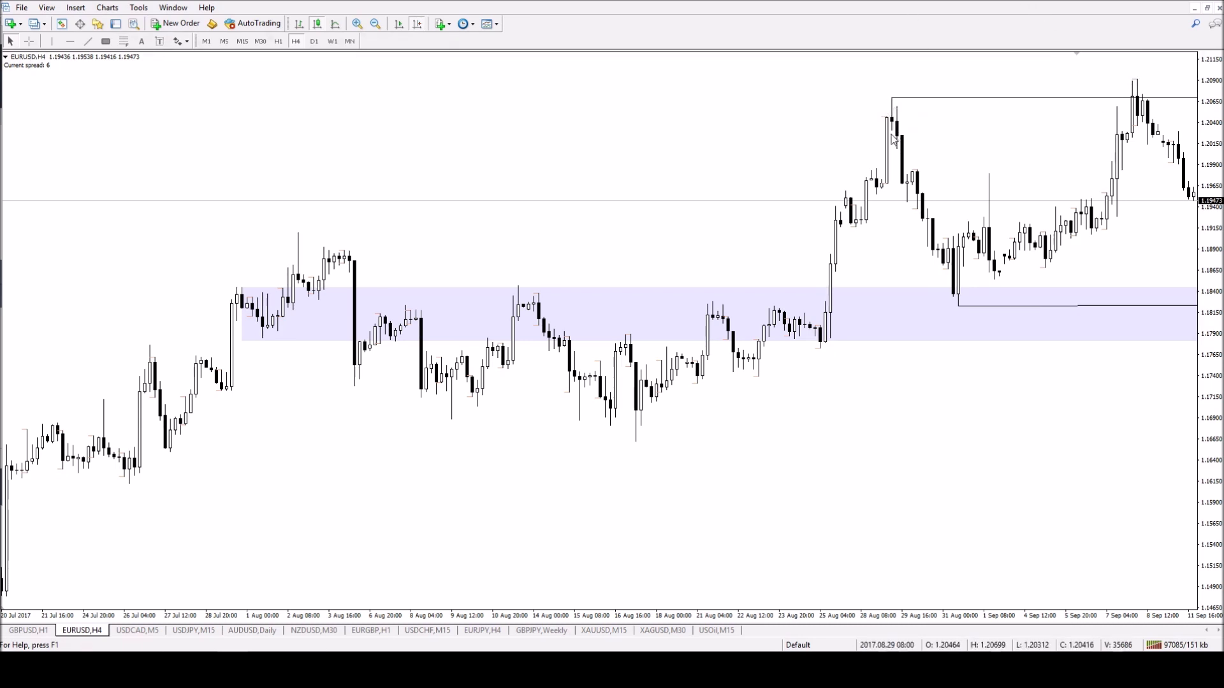
pyautogui.scroll(-10, 860, 136)
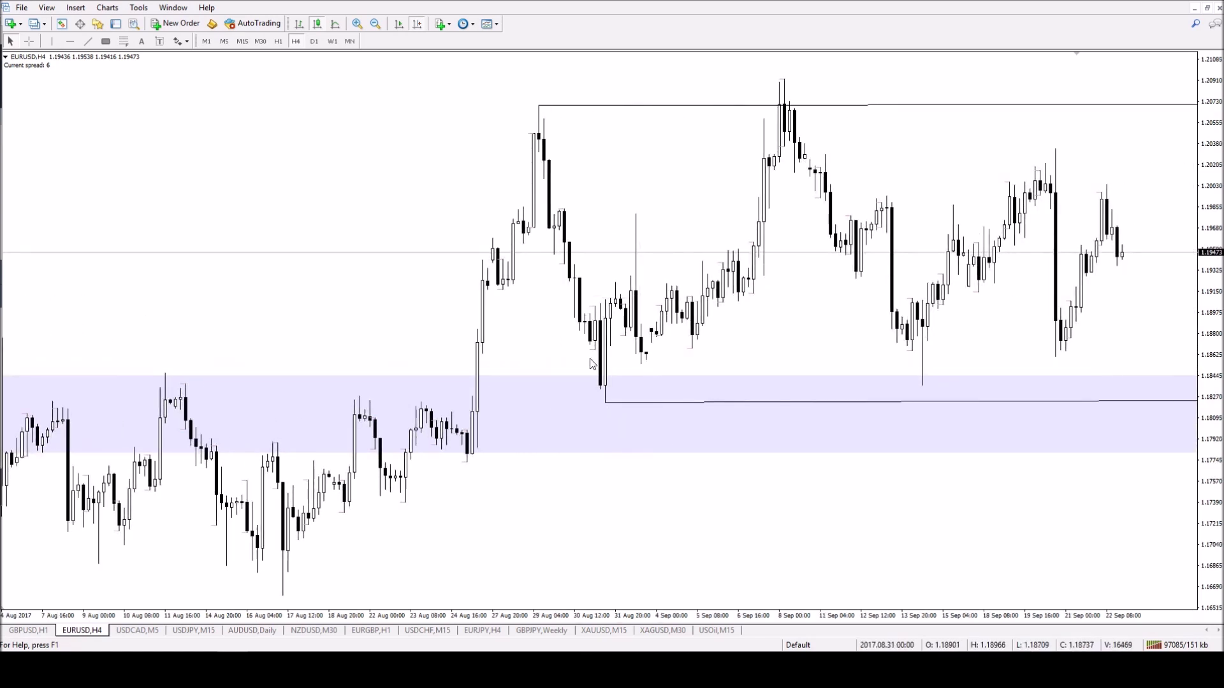
pyautogui.scroll(-3, 602, 403)
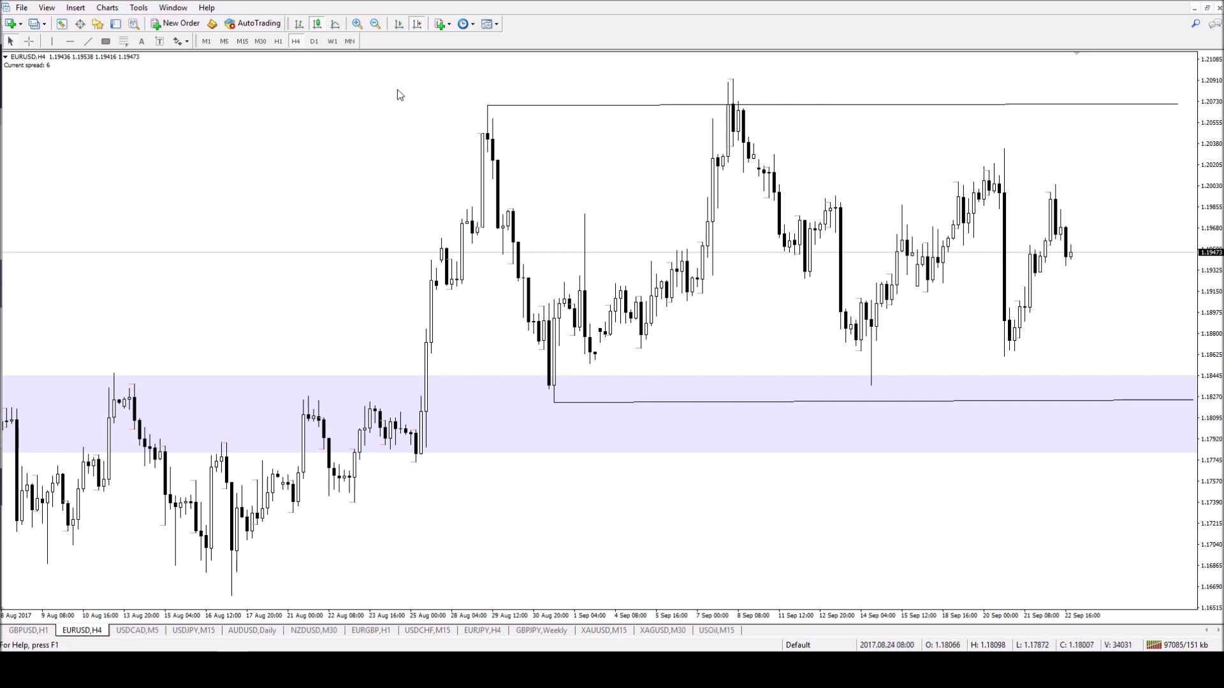
# On the monthly timeframe, turn on auto scroll to reach the latest candle and extend the upper trendline's end to October 2017
pyautogui.click(351, 40)
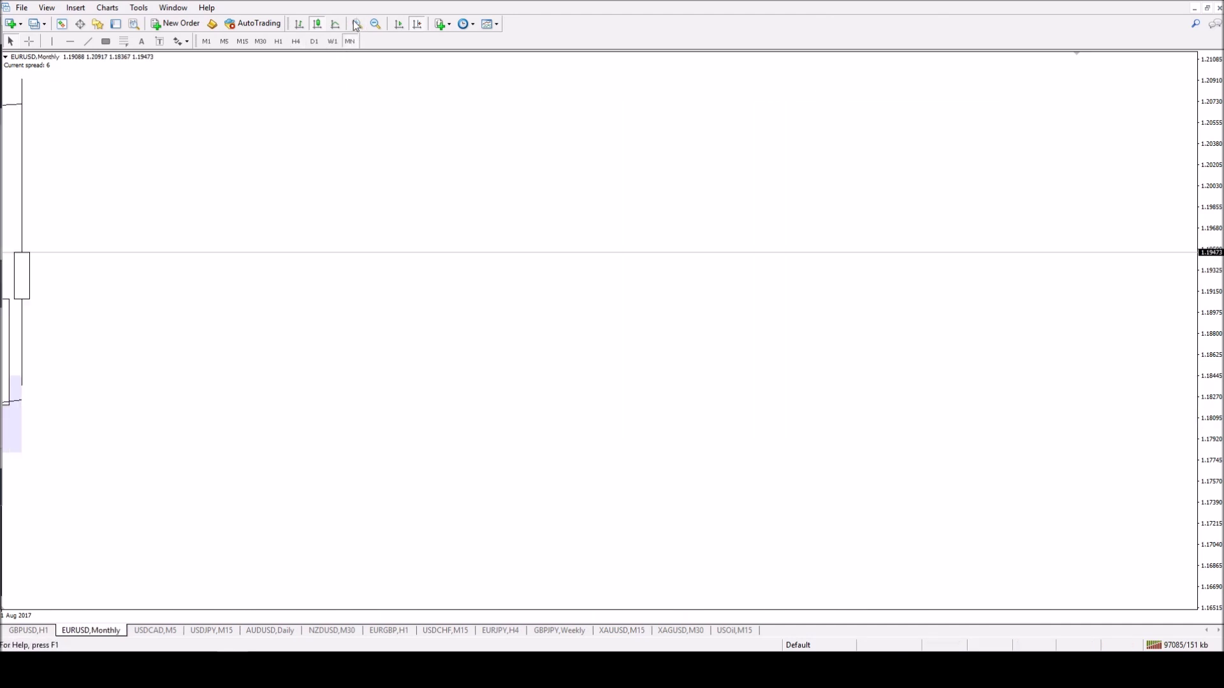
pyautogui.click(399, 25)
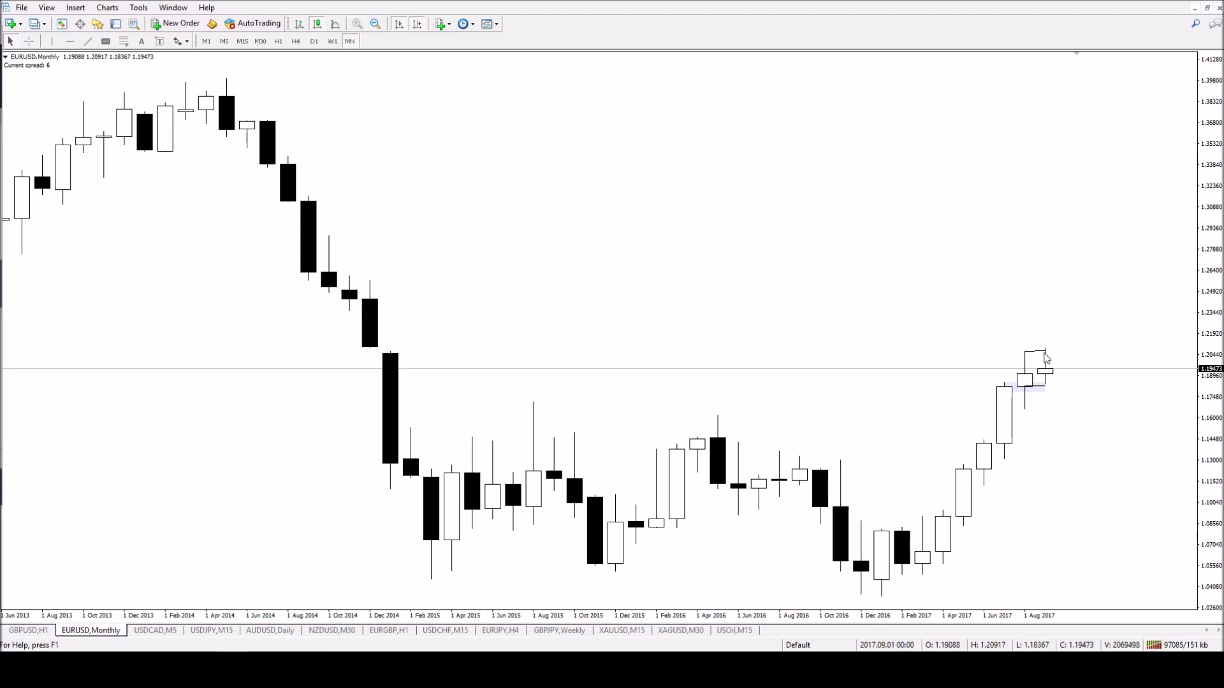
pyautogui.moveTo(1047, 352); pyautogui.dragTo(1073, 350)
pyautogui.middleClick(1022, 421)
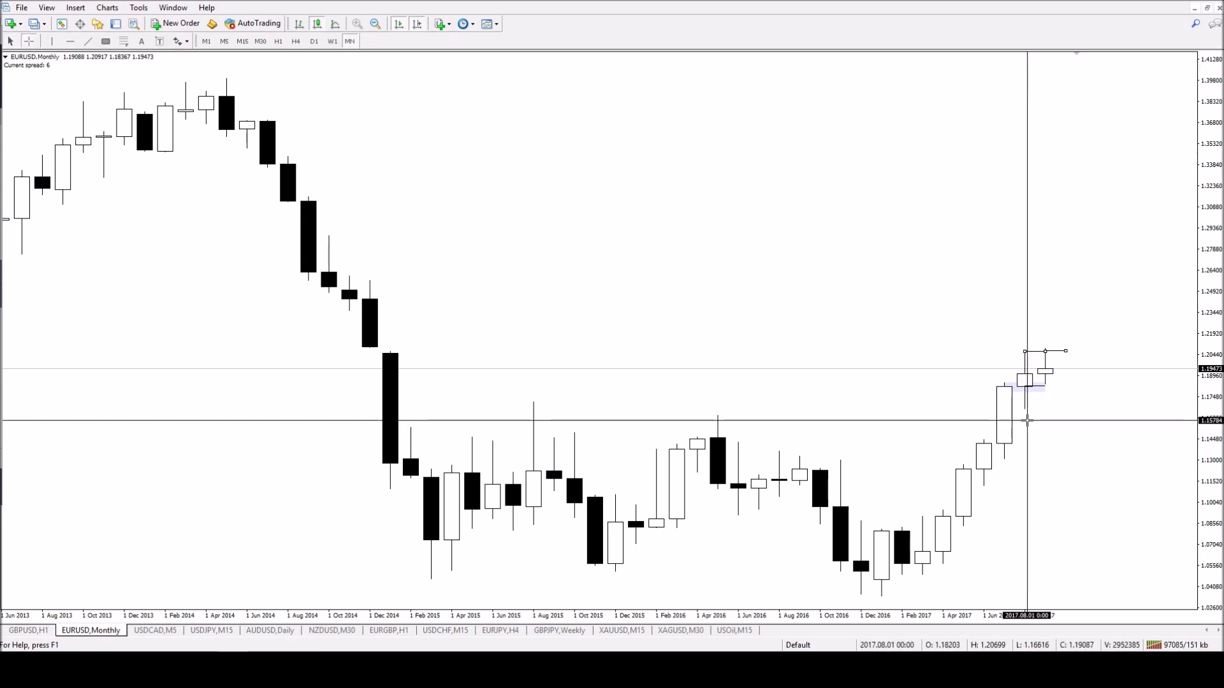
pyautogui.click(1027, 420)
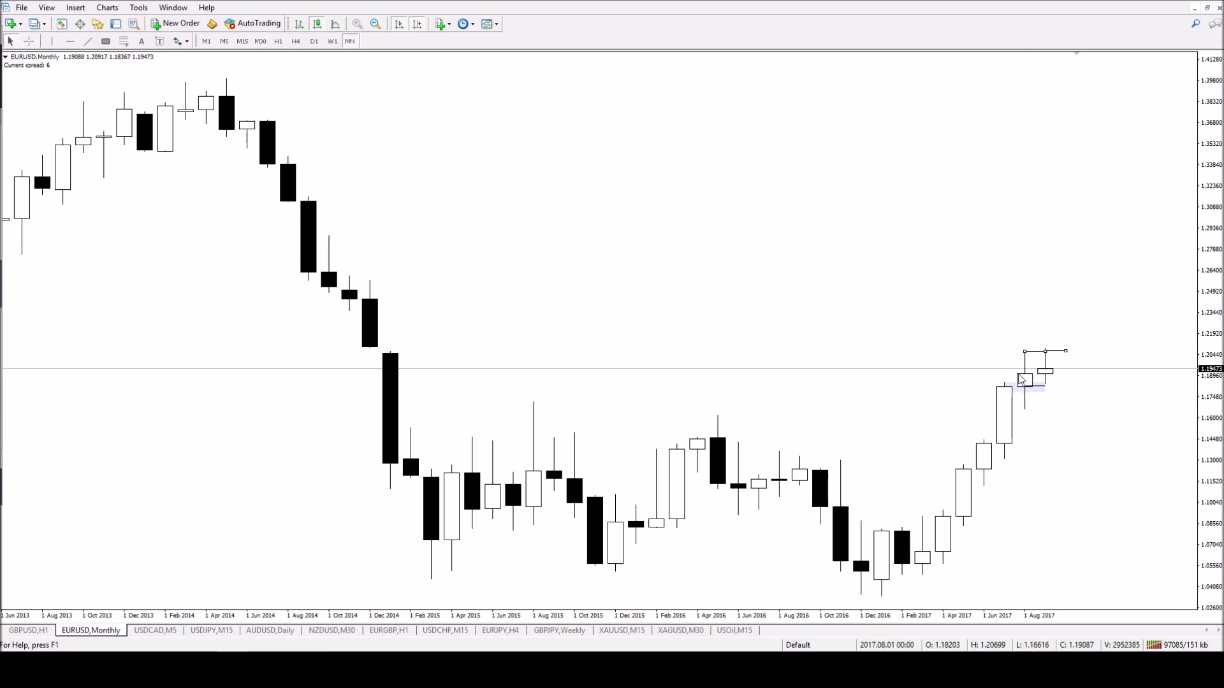
# Level the upper EURUSD trendline by setting its second value to 1.20699
pyautogui.rightClick(1027, 355)
pyautogui.click(1078, 358)
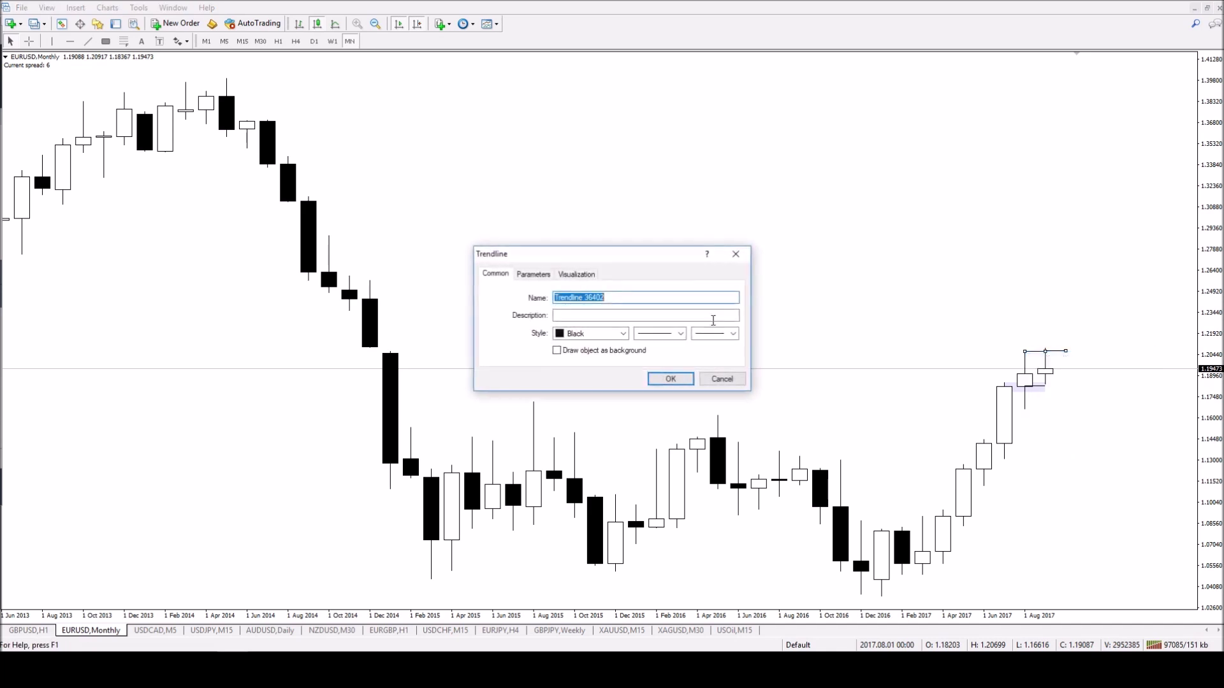
pyautogui.click(533, 273)
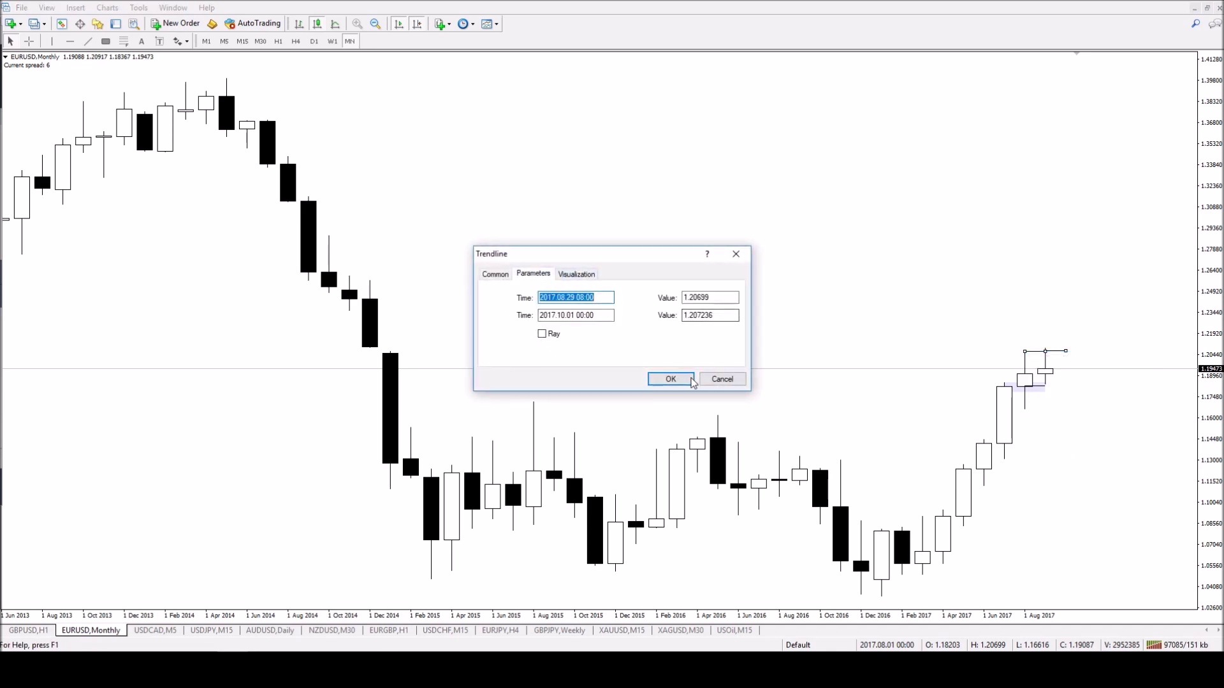
pyautogui.moveTo(723, 314); pyautogui.dragTo(697, 314)
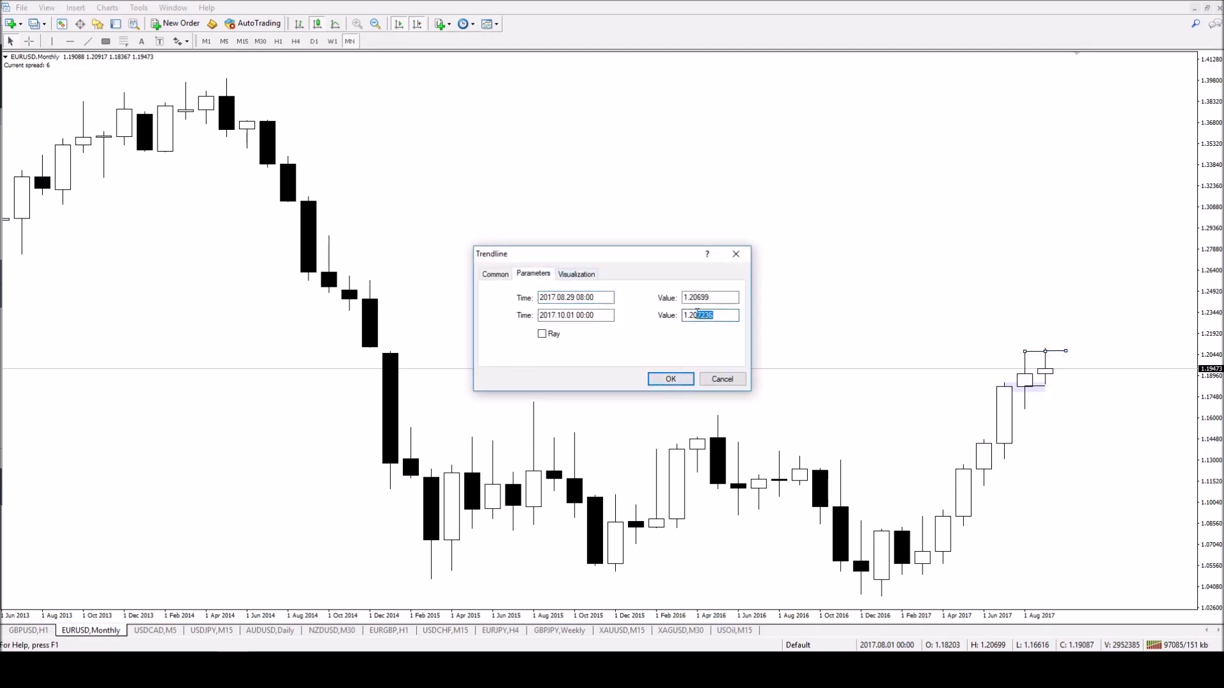
pyautogui.write('699')
pyautogui.click(671, 378)
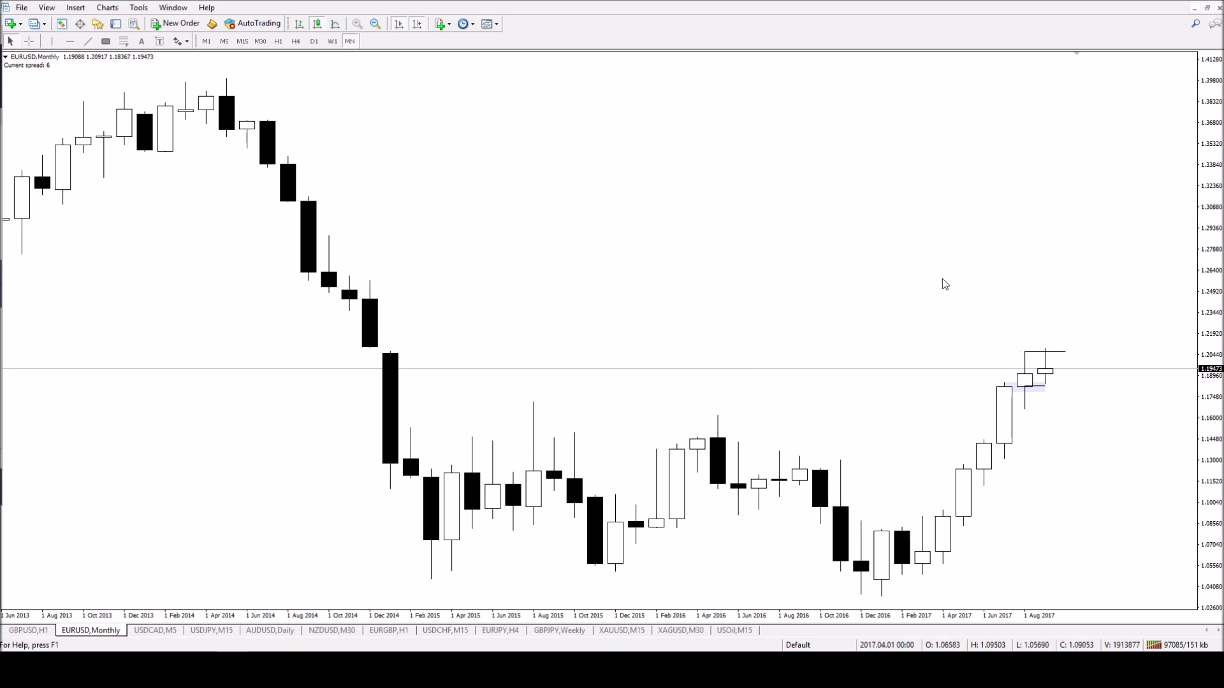
# View the marked EURUSD zone and trendlines on the daily timeframe, finishing on H4
pyautogui.click(313, 41)
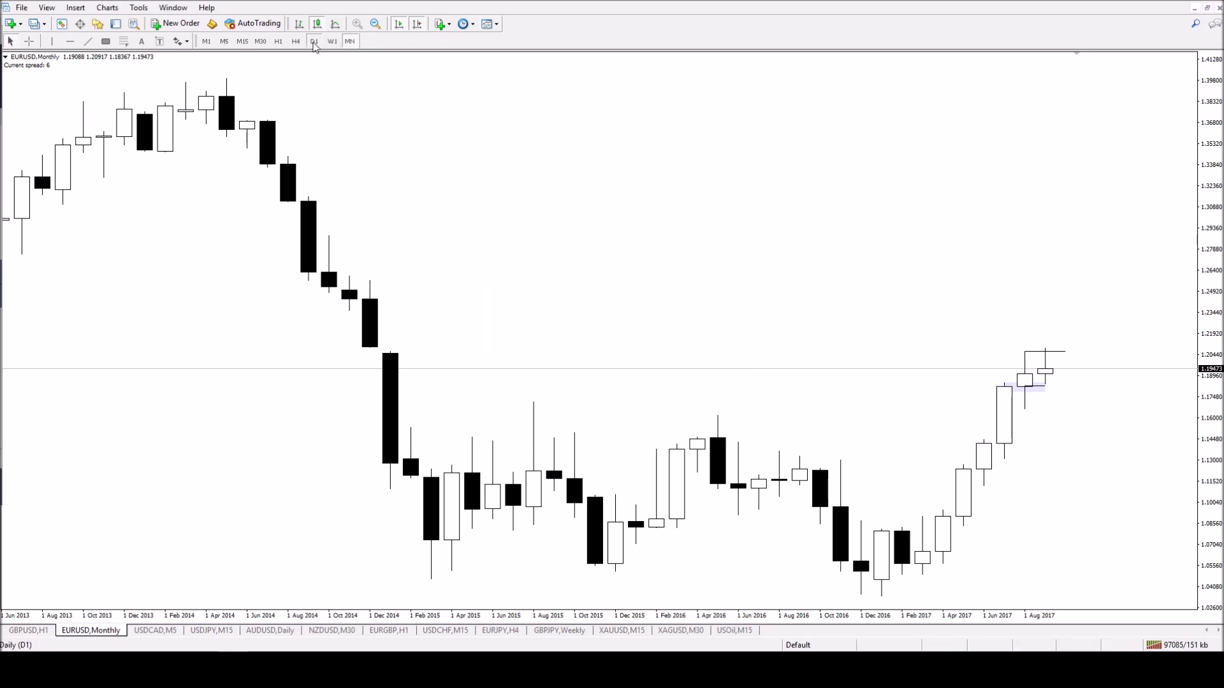
pyautogui.click(375, 24)
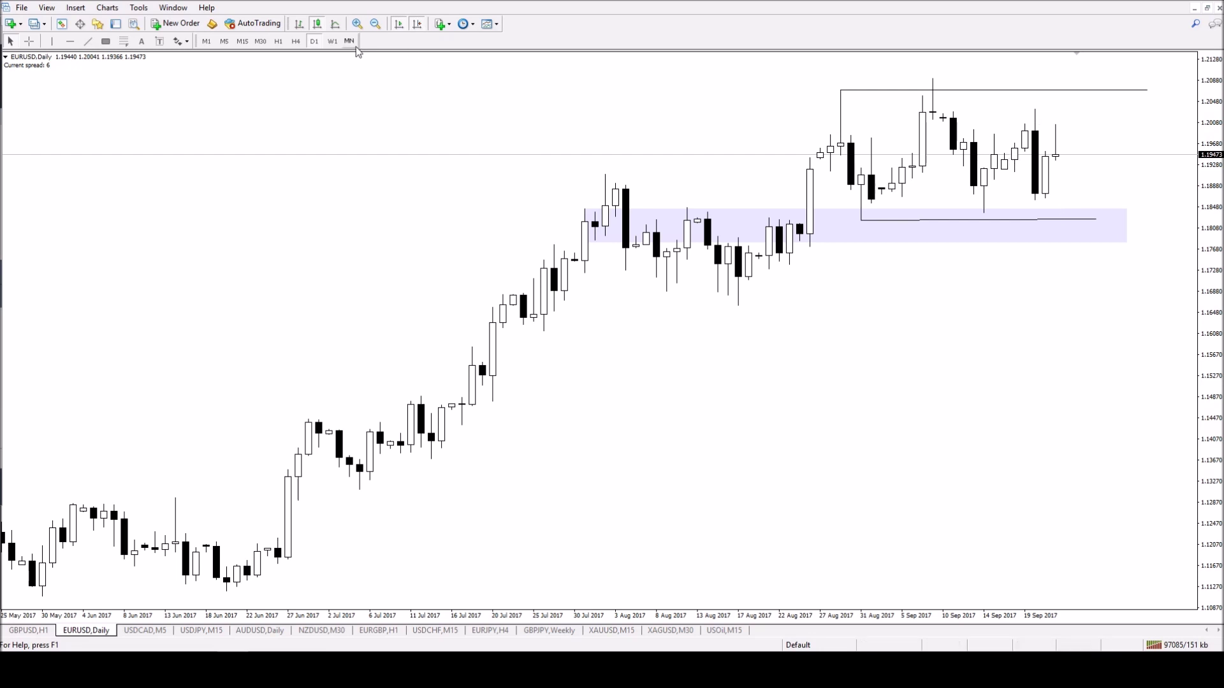
pyautogui.click(295, 41)
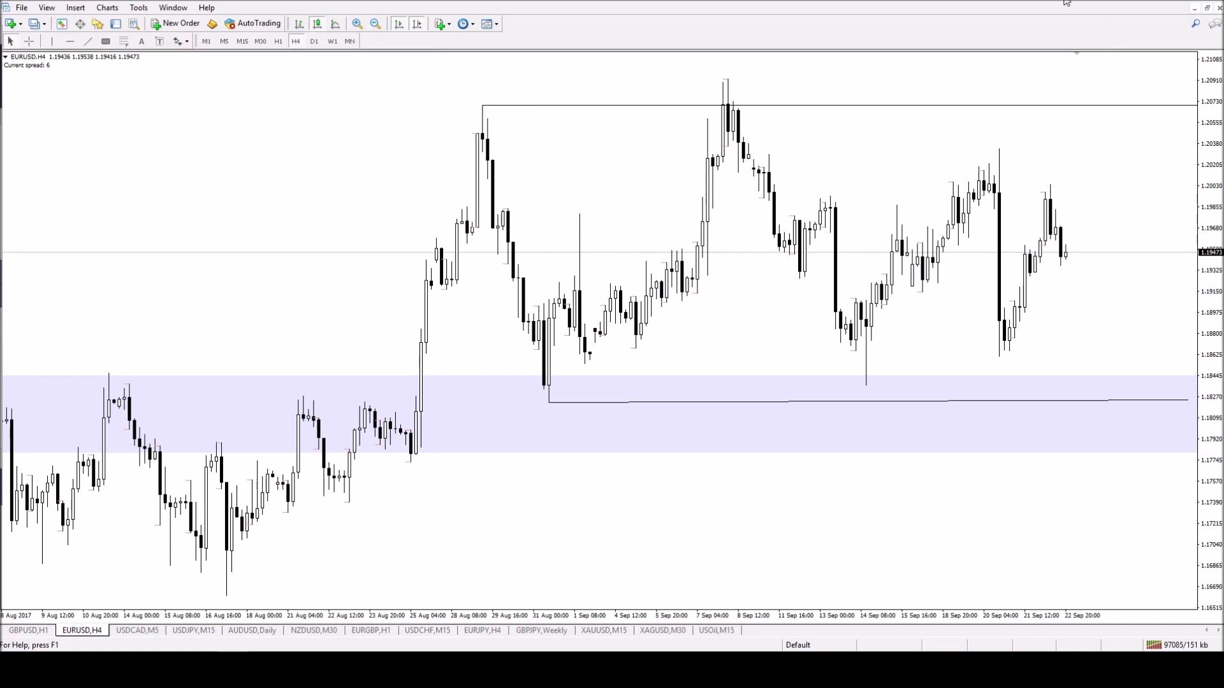
# Show EURUSD on the H1 timeframe with price back to 30 August 2017 in view
pyautogui.click(279, 42)
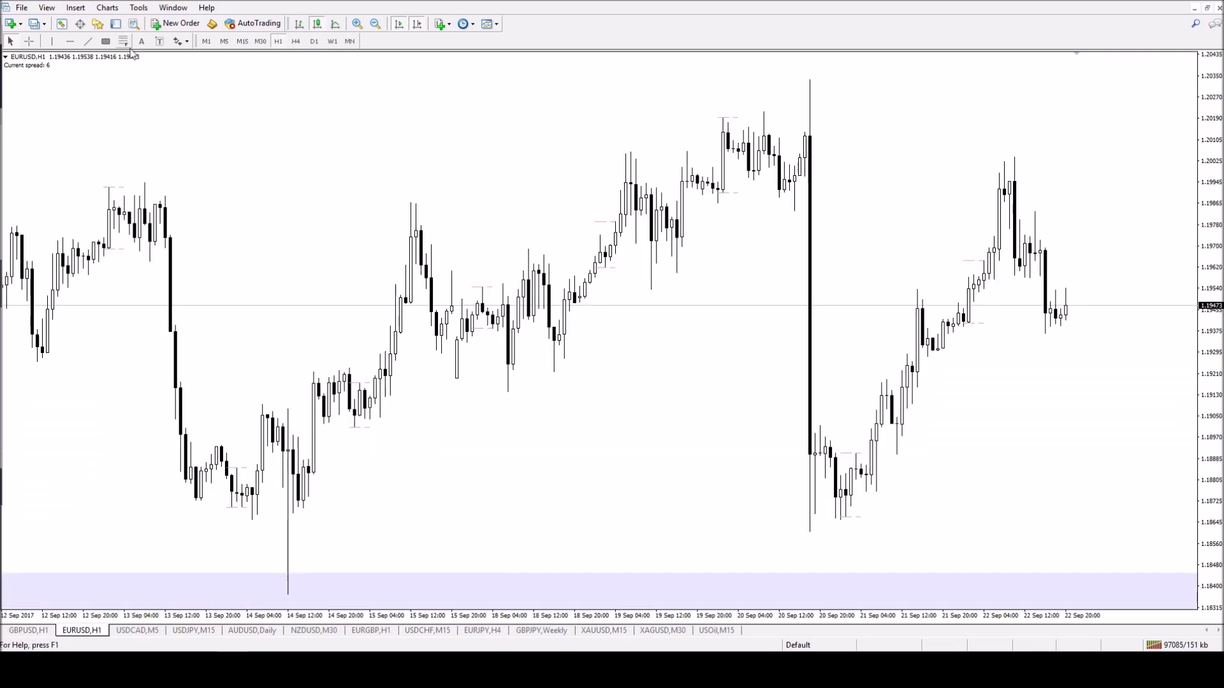
pyautogui.click(375, 24)
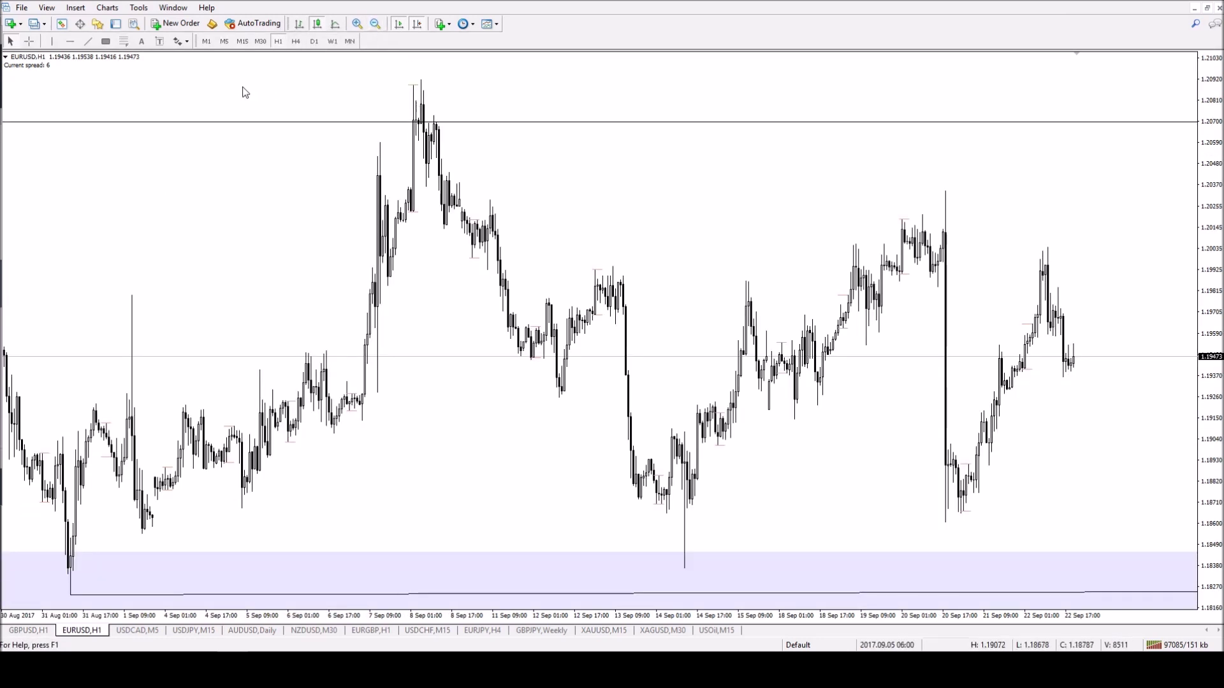
pyautogui.click(106, 41)
pyautogui.moveTo(390, 198); pyautogui.dragTo(1024, 218)
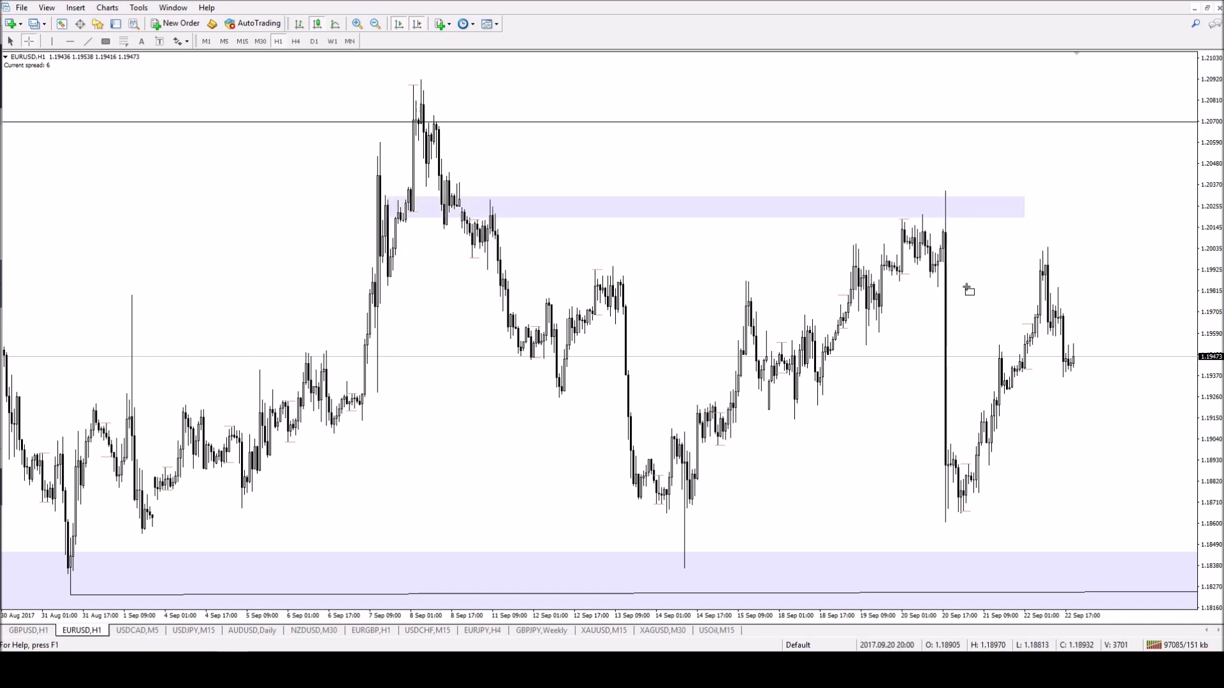
pyautogui.press('Delete')
# Shade a resistance zone from about 1.2059 down to about 1.1985, running from the 7 September 2017 high past the latest candle
pyautogui.click(106, 42)
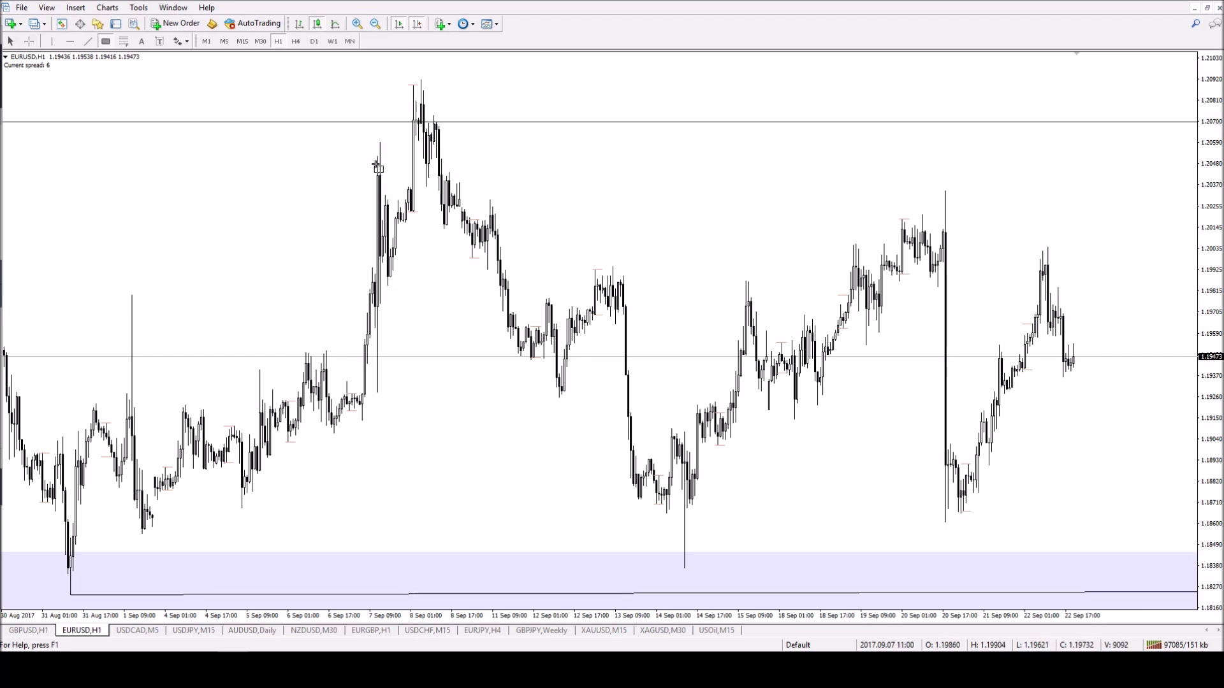
pyautogui.moveTo(380, 141); pyautogui.dragTo(1178, 285)
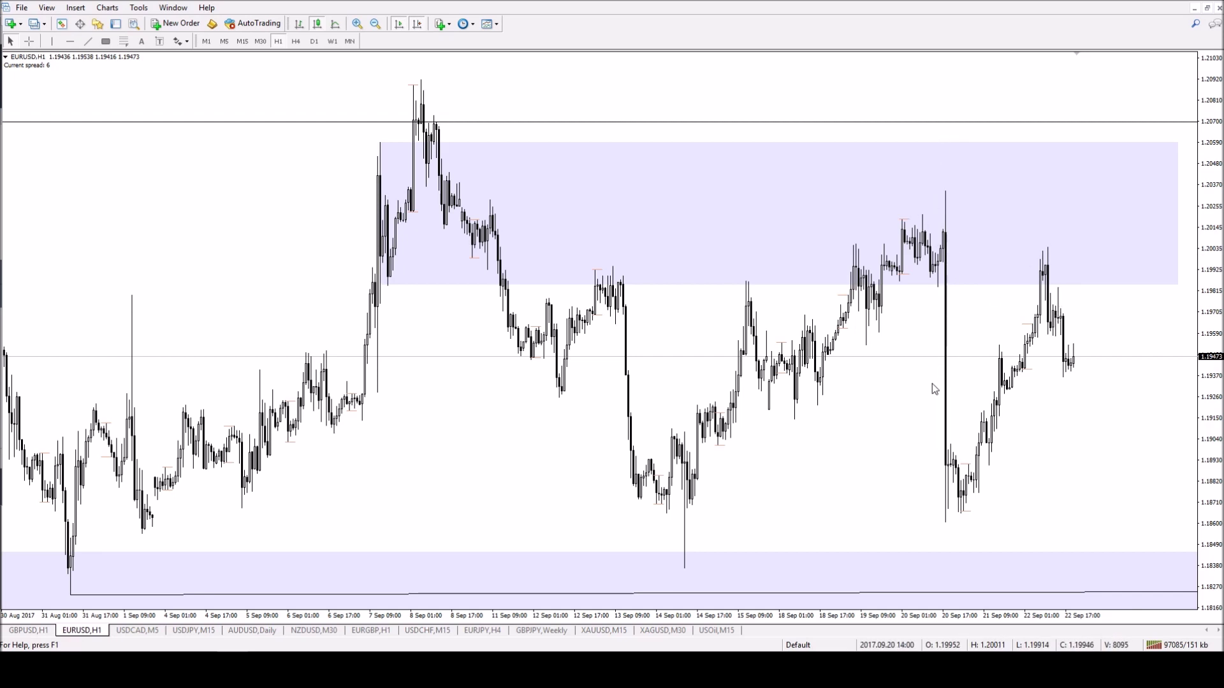
# Examine how recent EURUSD price reacts to the upper shaded zone on M15 and H4, finishing on a closer H1 view
pyautogui.click(242, 41)
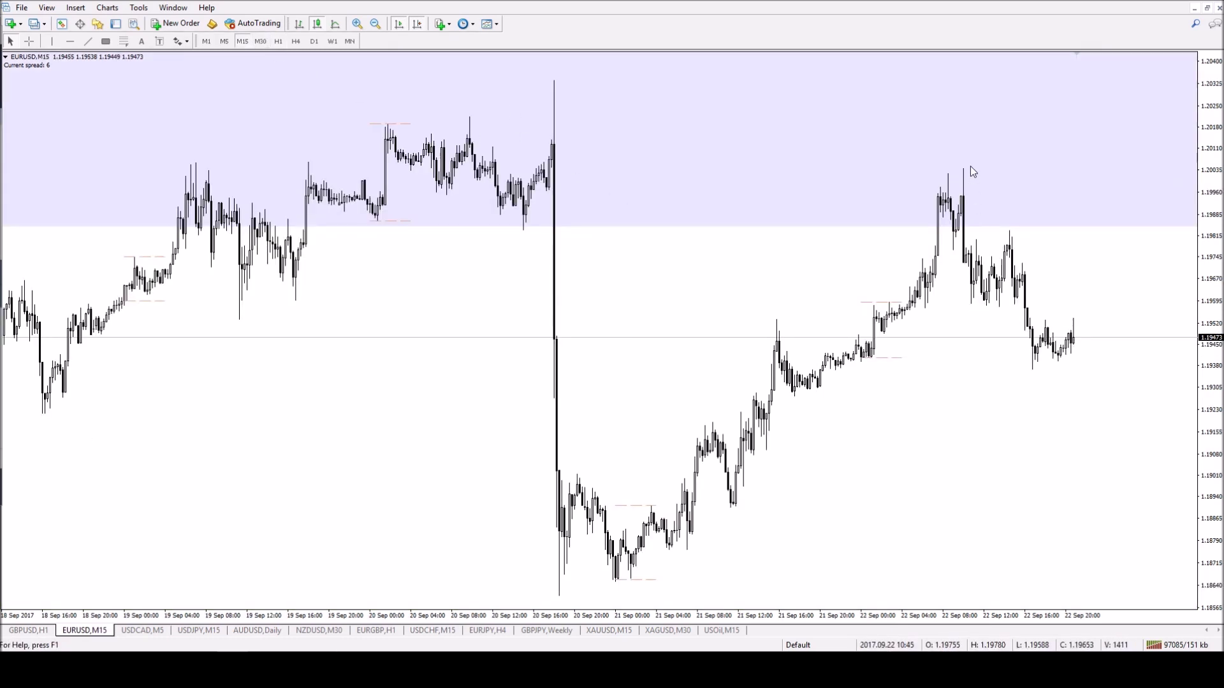
pyautogui.middleClick(875, 192)
pyautogui.click(558, 166)
pyautogui.click(296, 41)
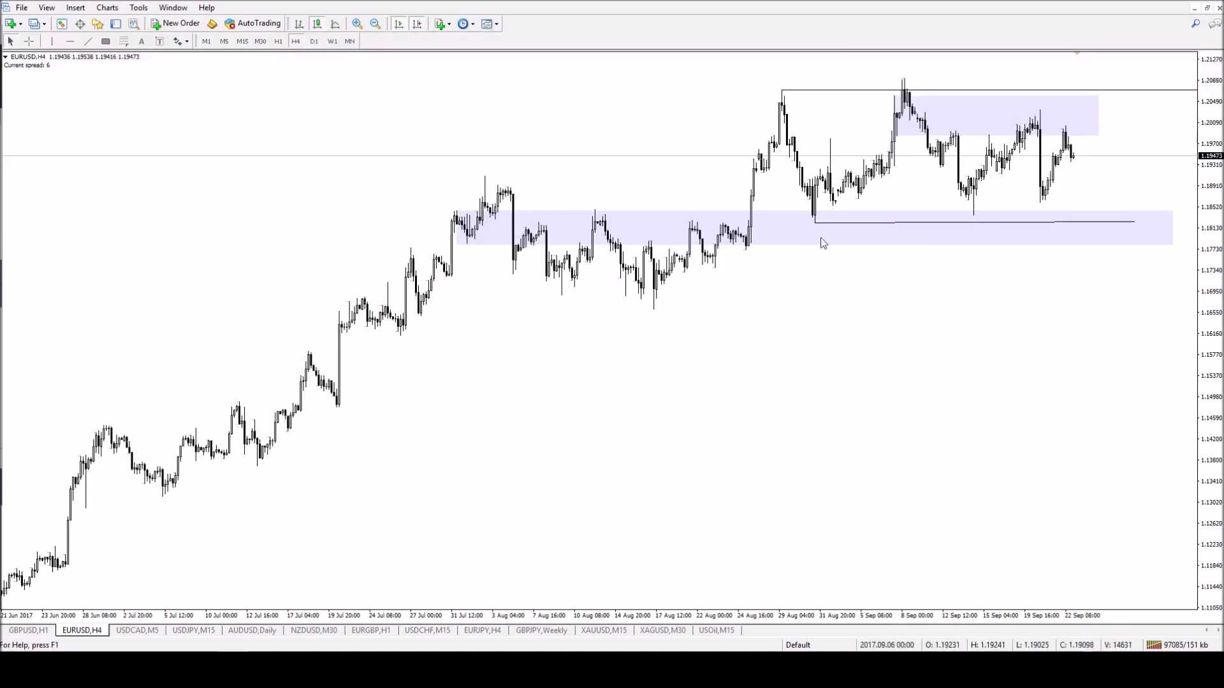
pyautogui.click(279, 41)
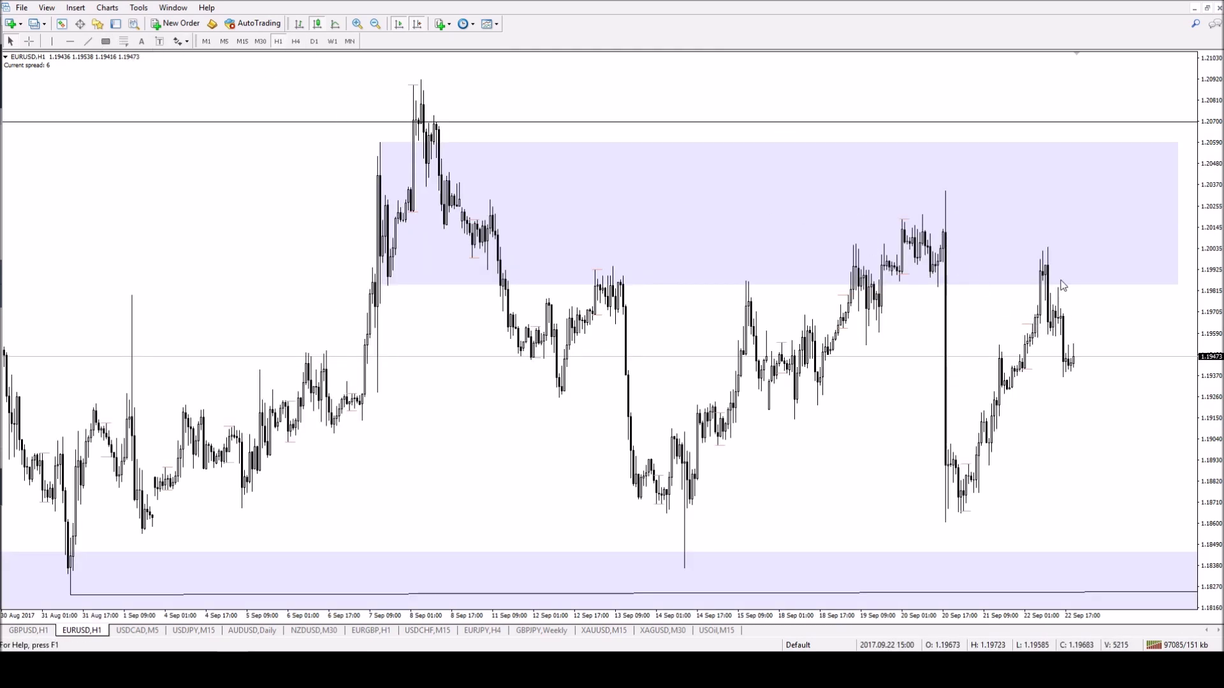
pyautogui.click(358, 24)
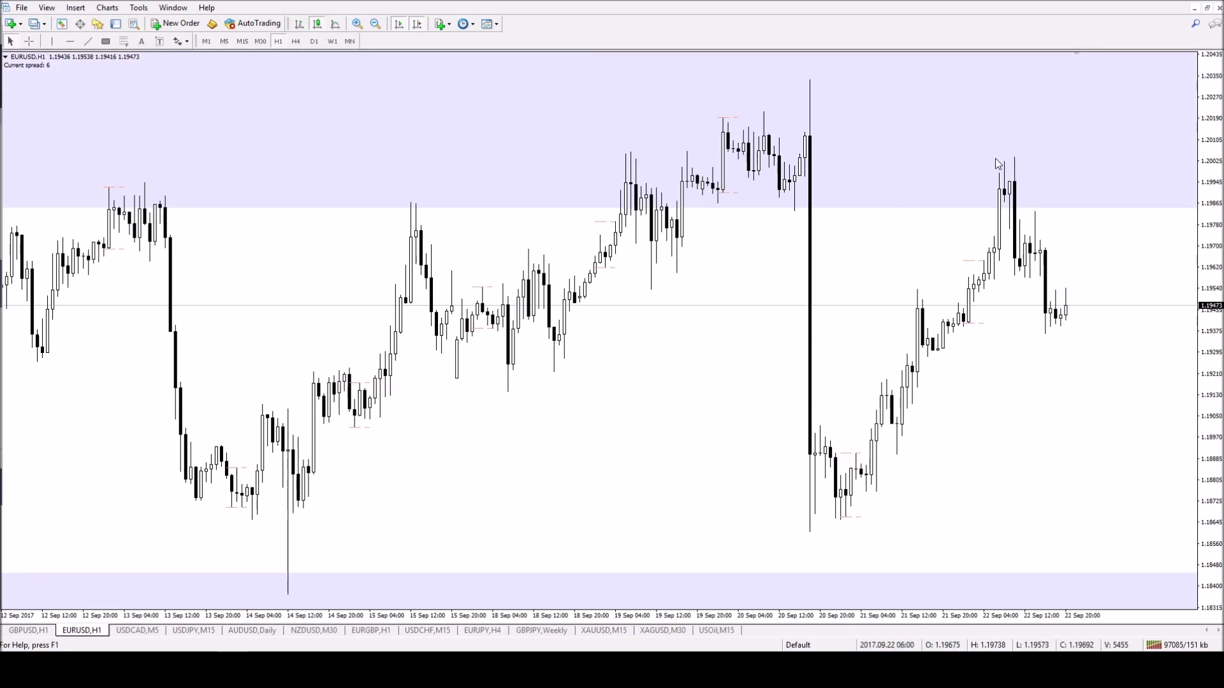
# On the weekly timeframe, draw a short near-horizontal trendline from the latest candle at about 1.195 into the future
pyautogui.click(333, 41)
pyautogui.click(358, 25)
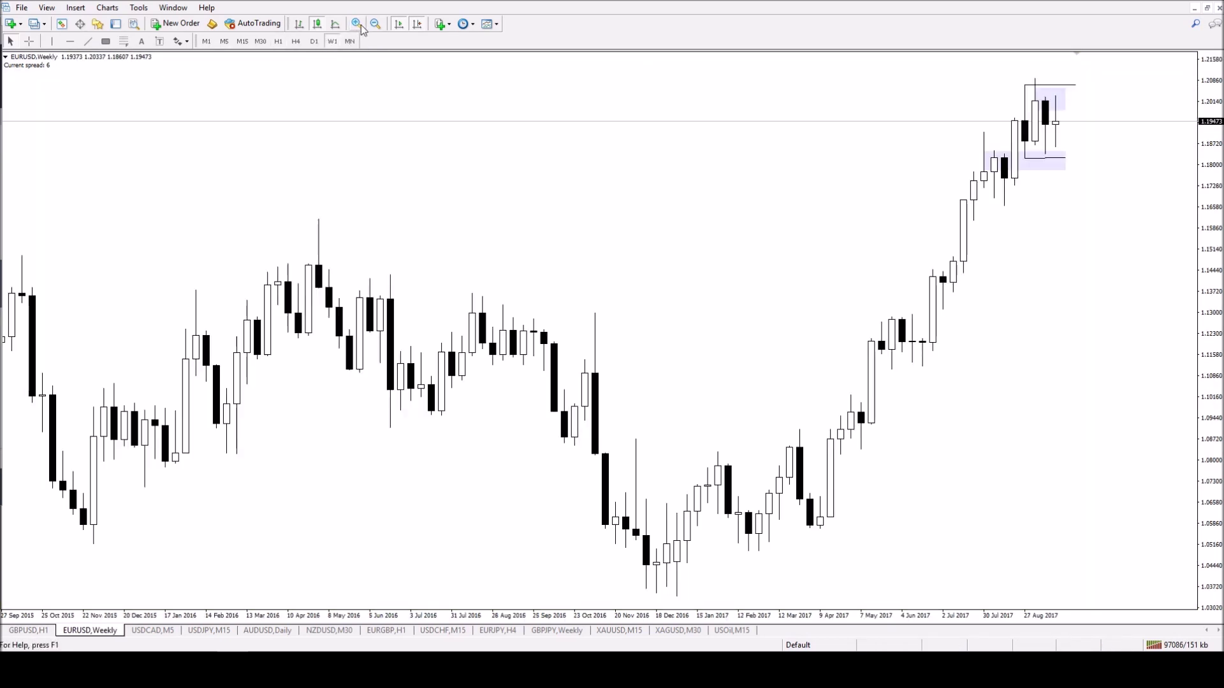
pyautogui.click(357, 24)
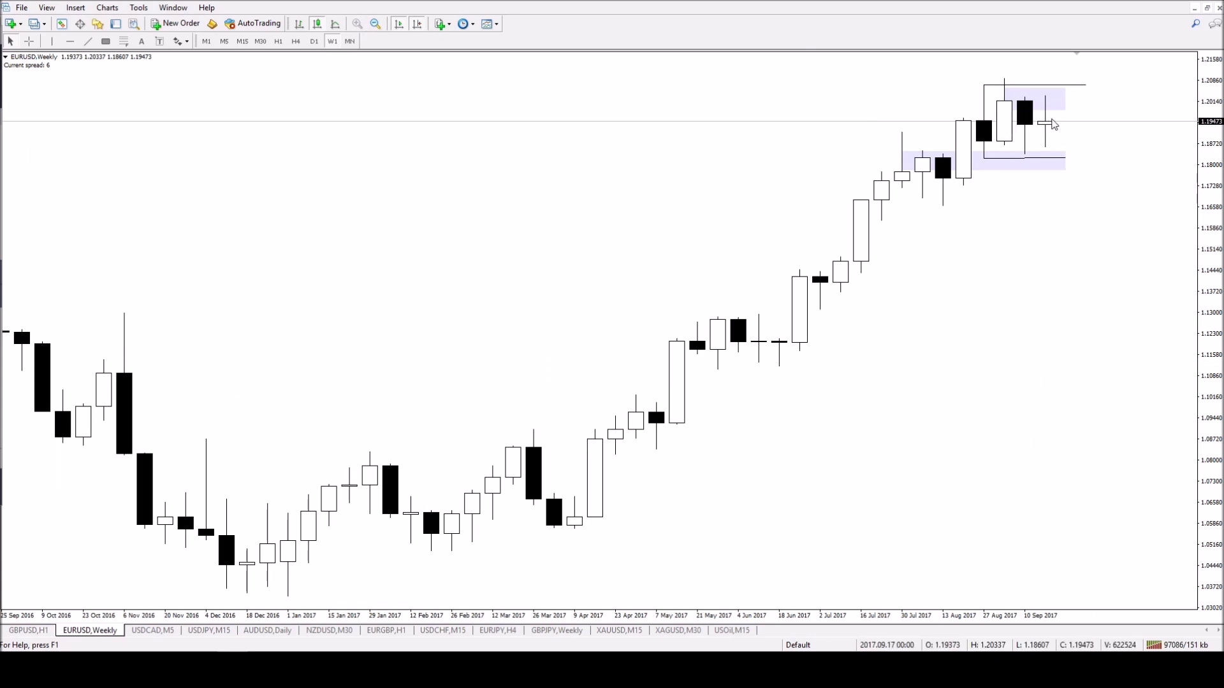
pyautogui.click(88, 41)
pyautogui.moveTo(1053, 121); pyautogui.dragTo(1106, 120)
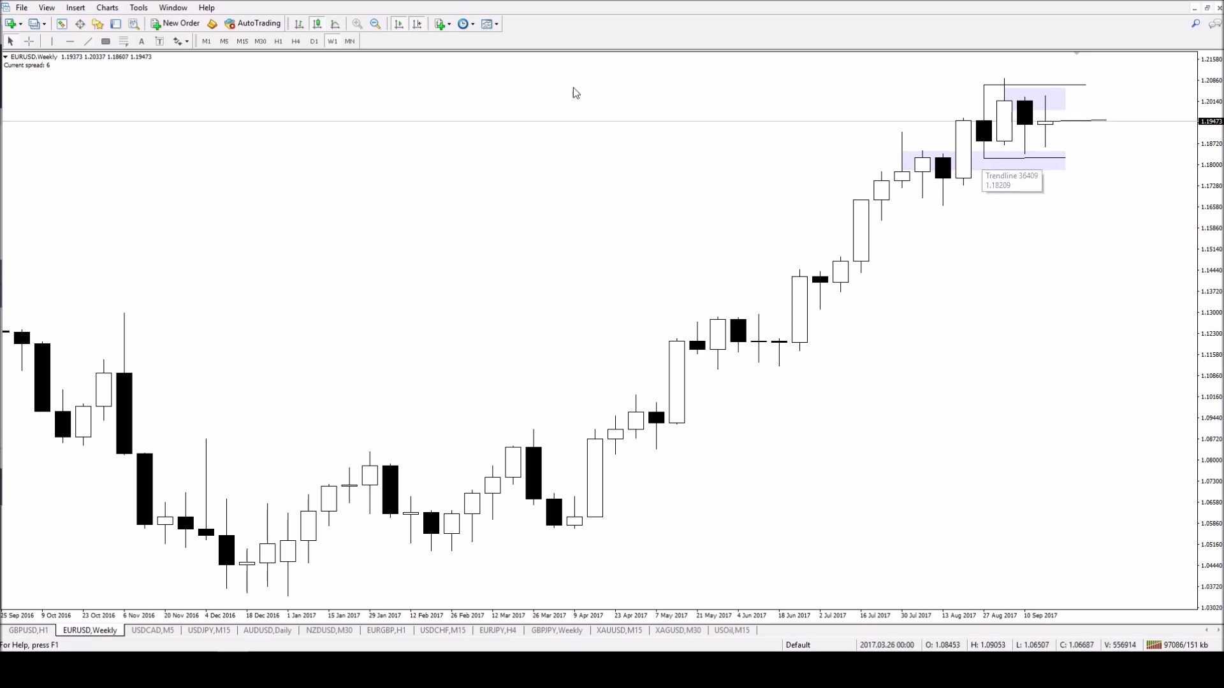
# On H4, place a horizontal line at 1.16627 along the mid-August 2017 low
pyautogui.click(296, 41)
pyautogui.click(380, 24)
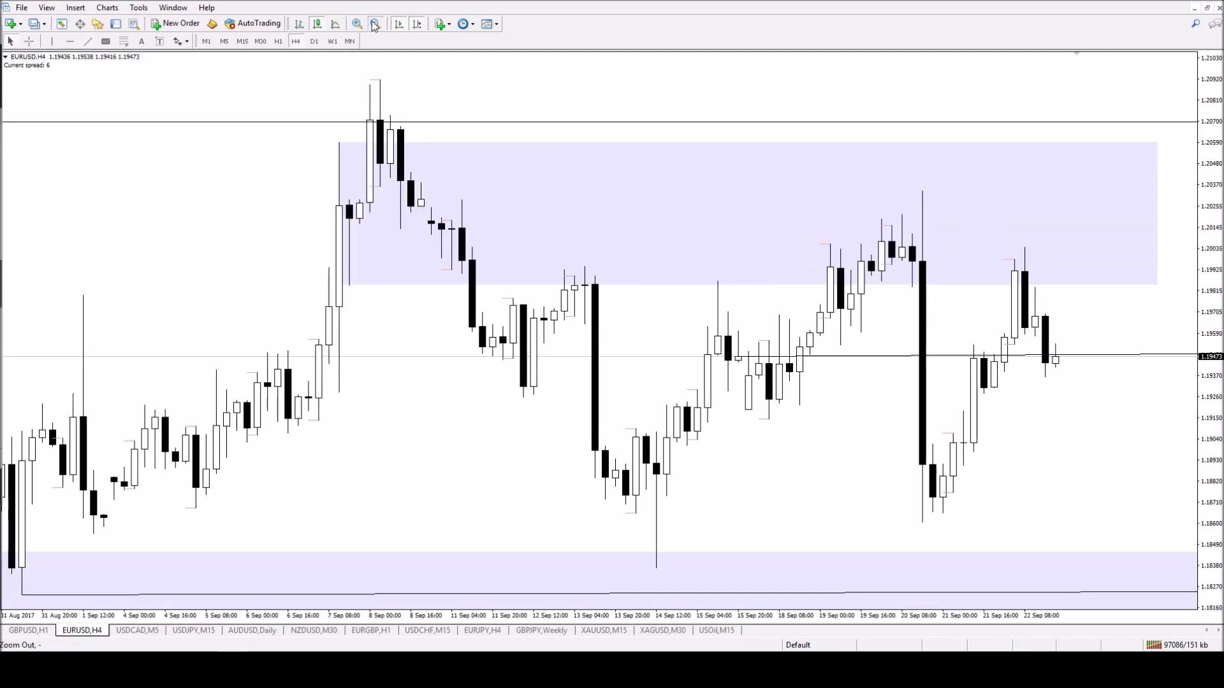
pyautogui.press('-')
pyautogui.press('-')
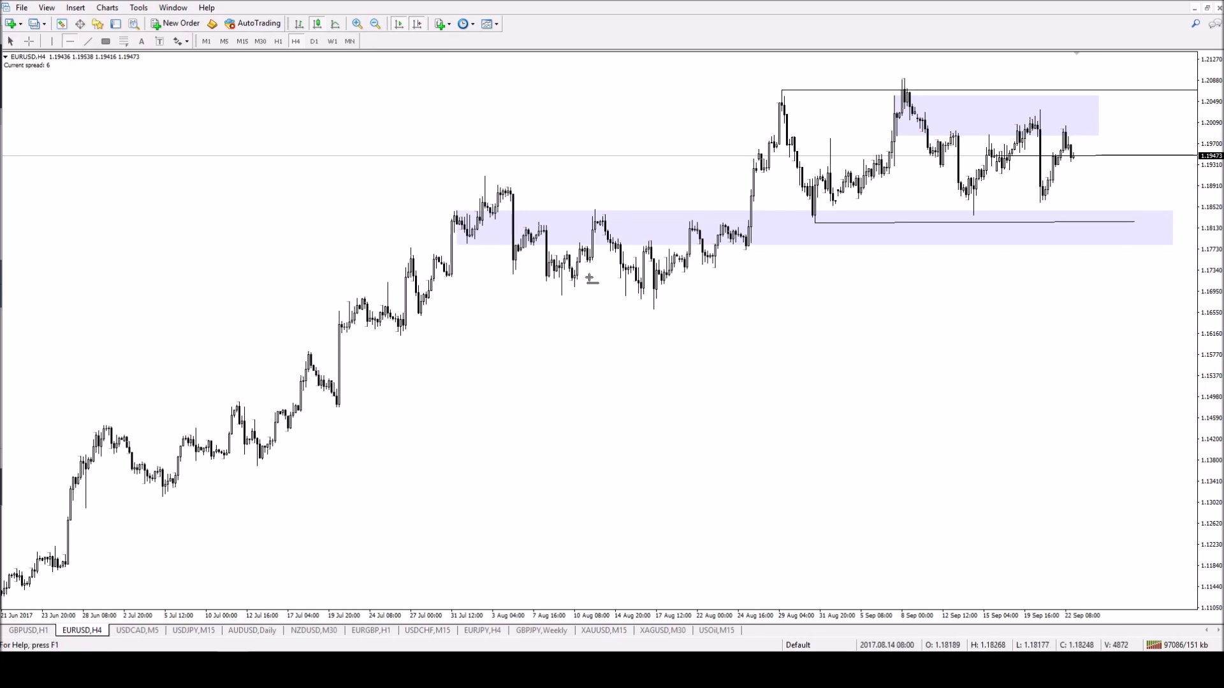
pyautogui.click(657, 308)
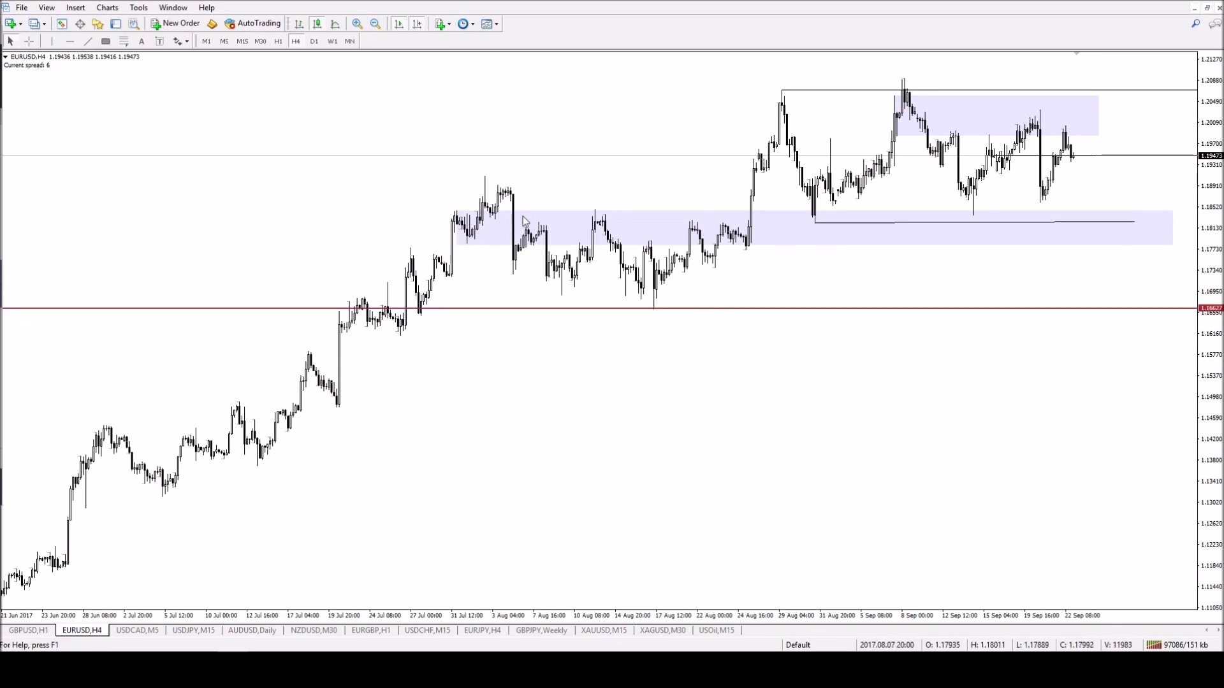
# Draw a projected path from the current price down to about 1.1757, up to about 1.180, and down to the horizontal line at 1.16627
pyautogui.click(88, 41)
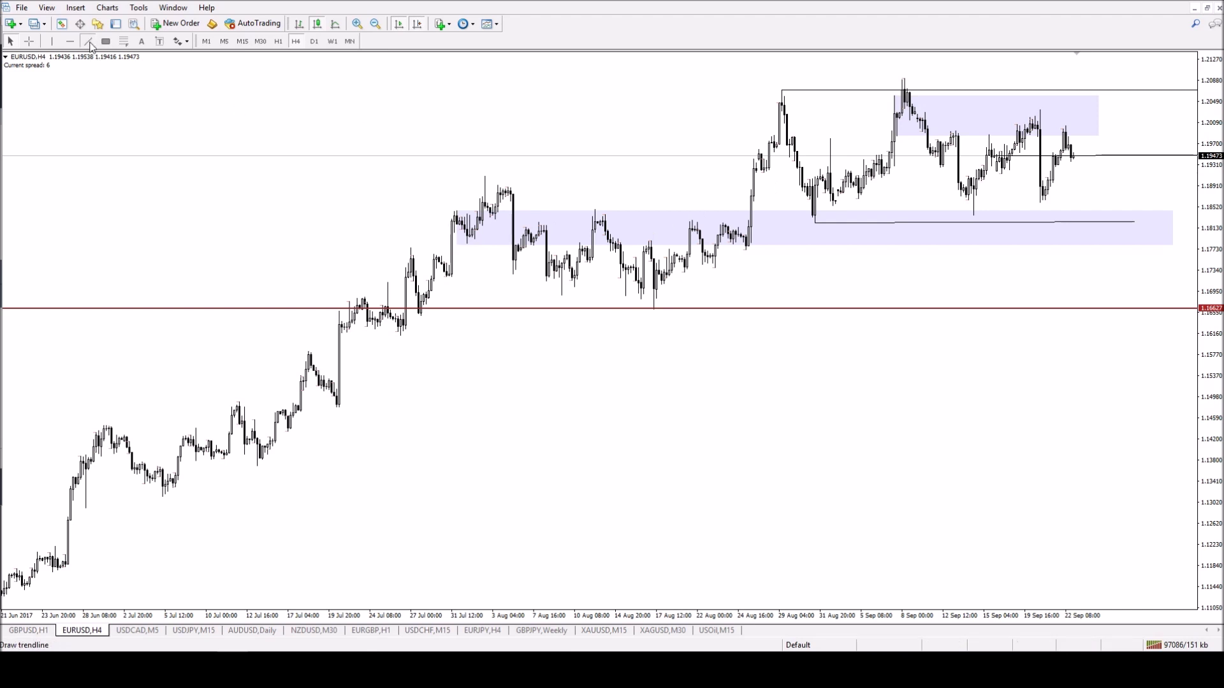
pyautogui.moveTo(1071, 156); pyautogui.dragTo(1139, 311)
pyautogui.click(88, 41)
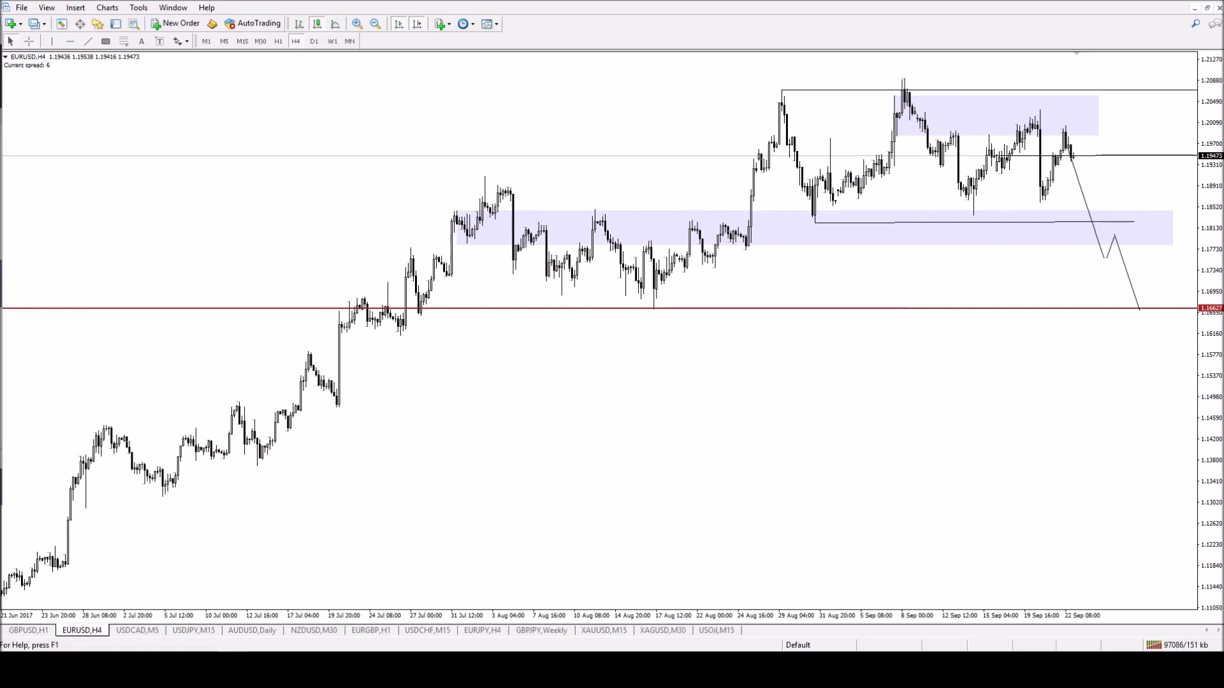
# On H1, draw a short horizontal trendline at about 1.1959 from the 22 September 2017 drop to beyond the latest candle
pyautogui.click(278, 42)
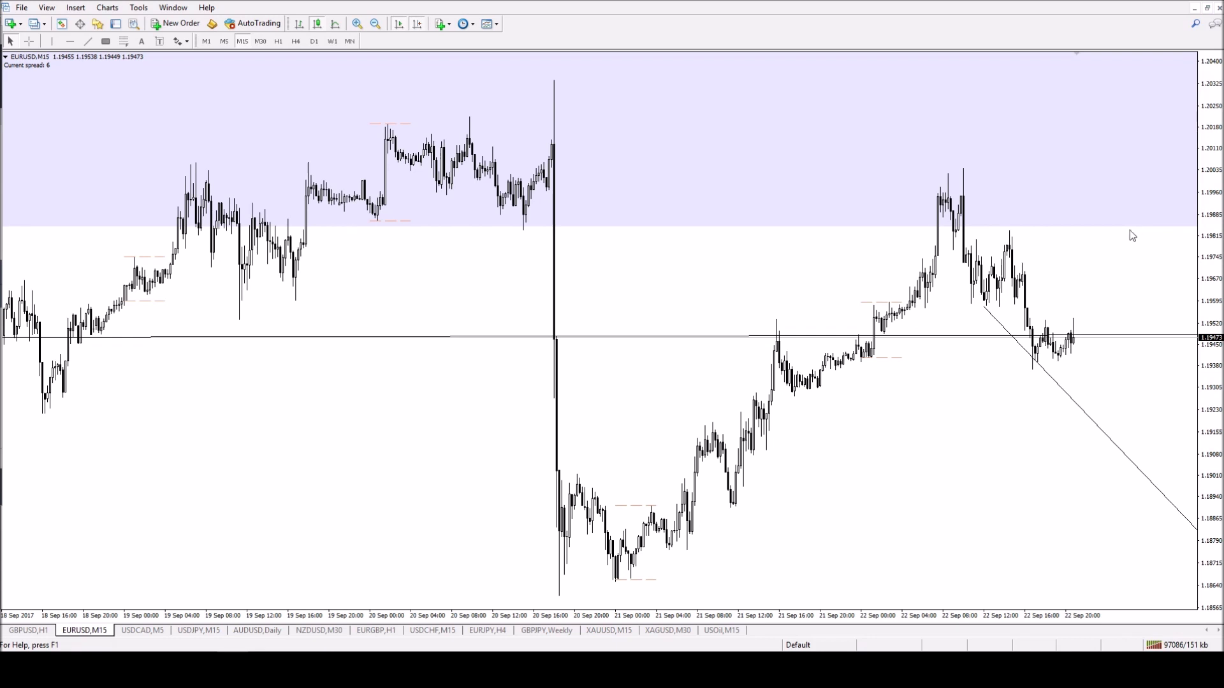
pyautogui.click(295, 40)
pyautogui.click(278, 41)
pyautogui.click(358, 24)
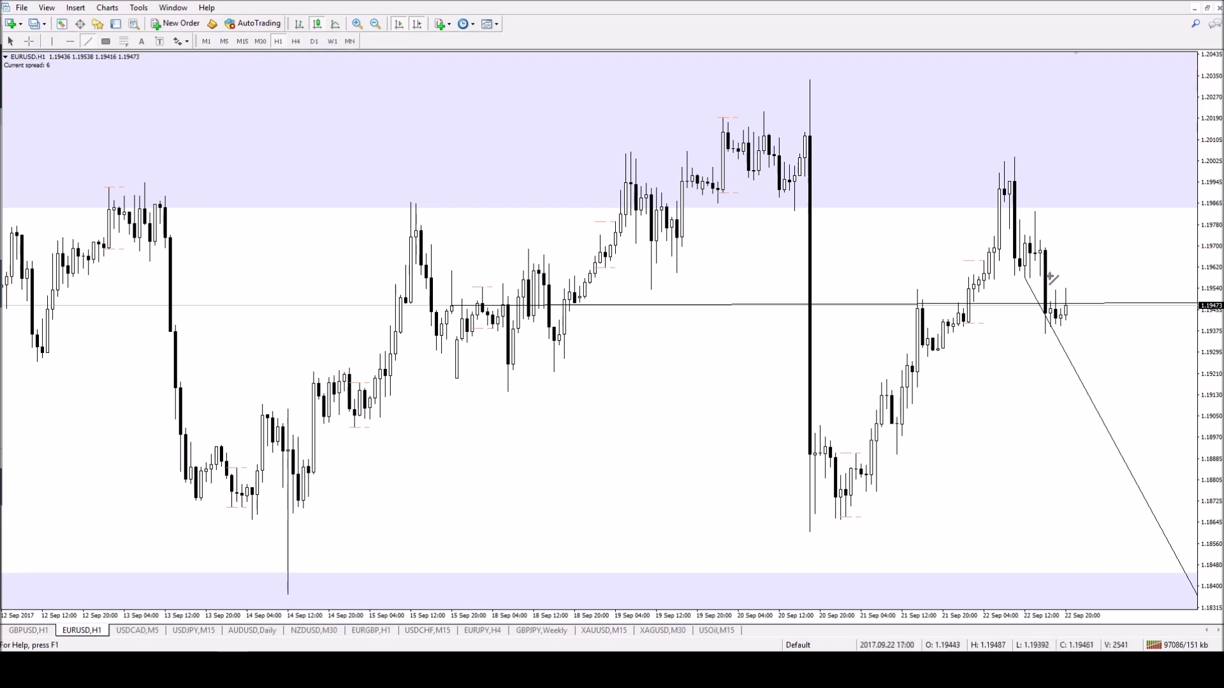
pyautogui.moveTo(1038, 276); pyautogui.dragTo(1135, 275)
# Draw a projected path from the current price up to the short 1.1959 trendline and down to about 1.183
pyautogui.click(88, 41)
pyautogui.moveTo(1087, 274); pyautogui.dragTo(1087, 274)
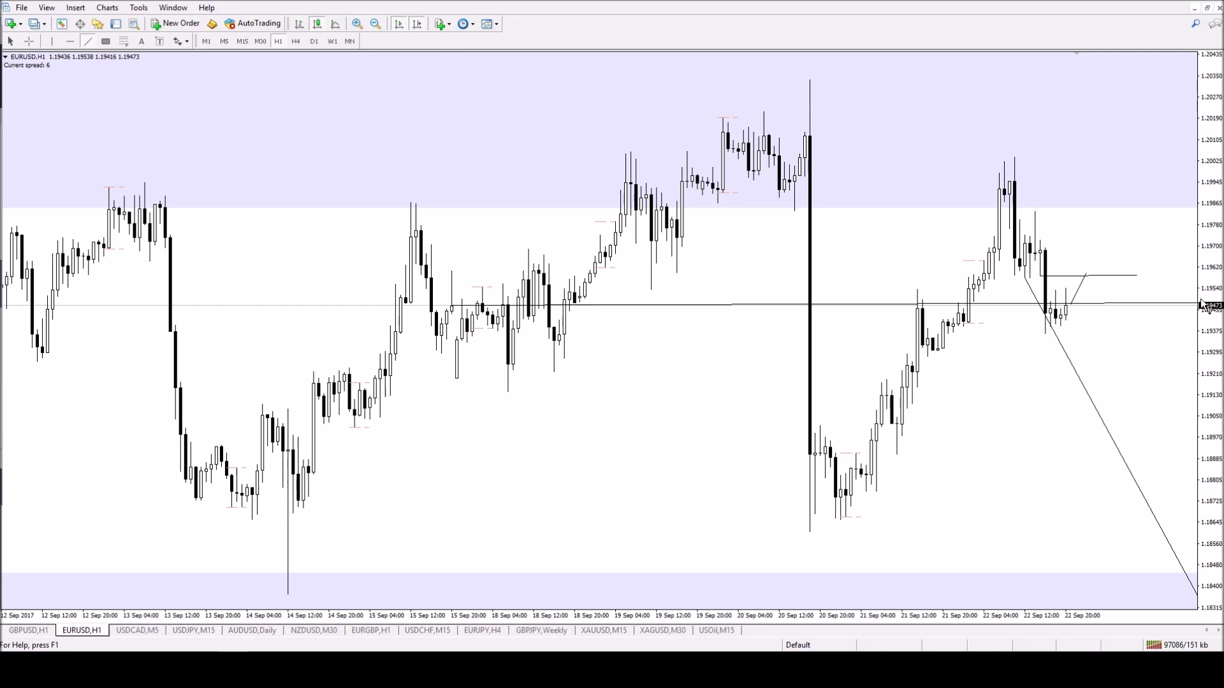
pyautogui.moveTo(1082, 278); pyautogui.dragTo(1147, 607)
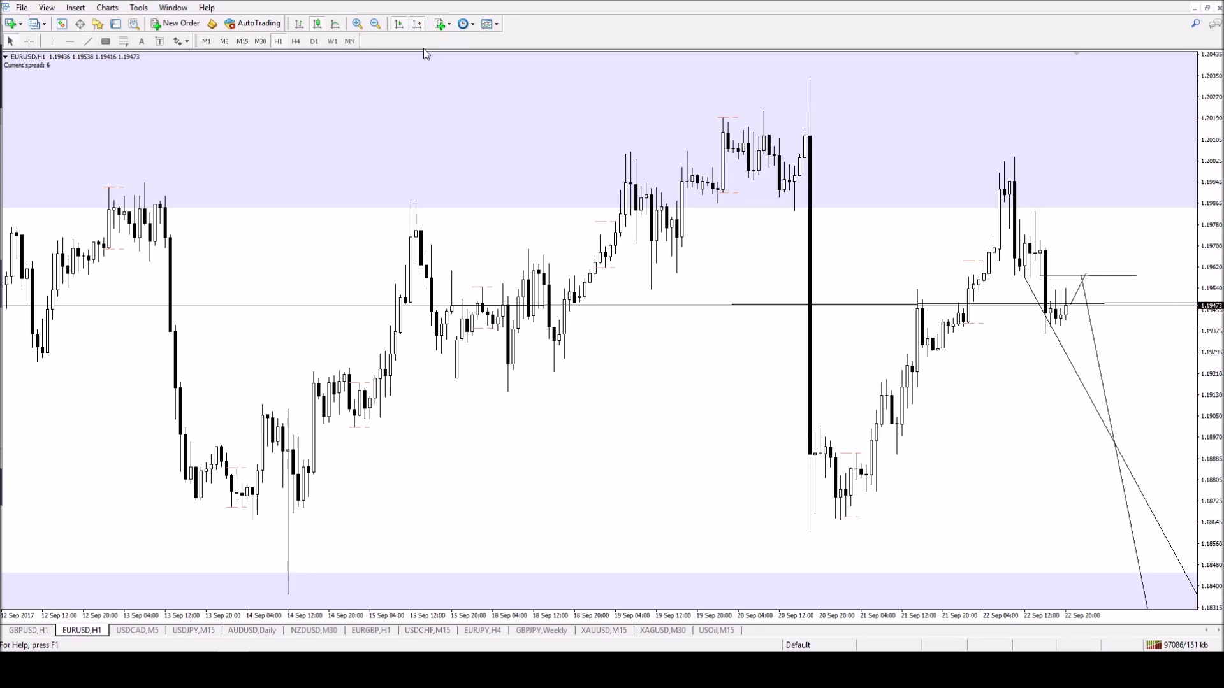
# Delete the short rising trendline between the current price and the 1.1959 line
pyautogui.click(375, 24)
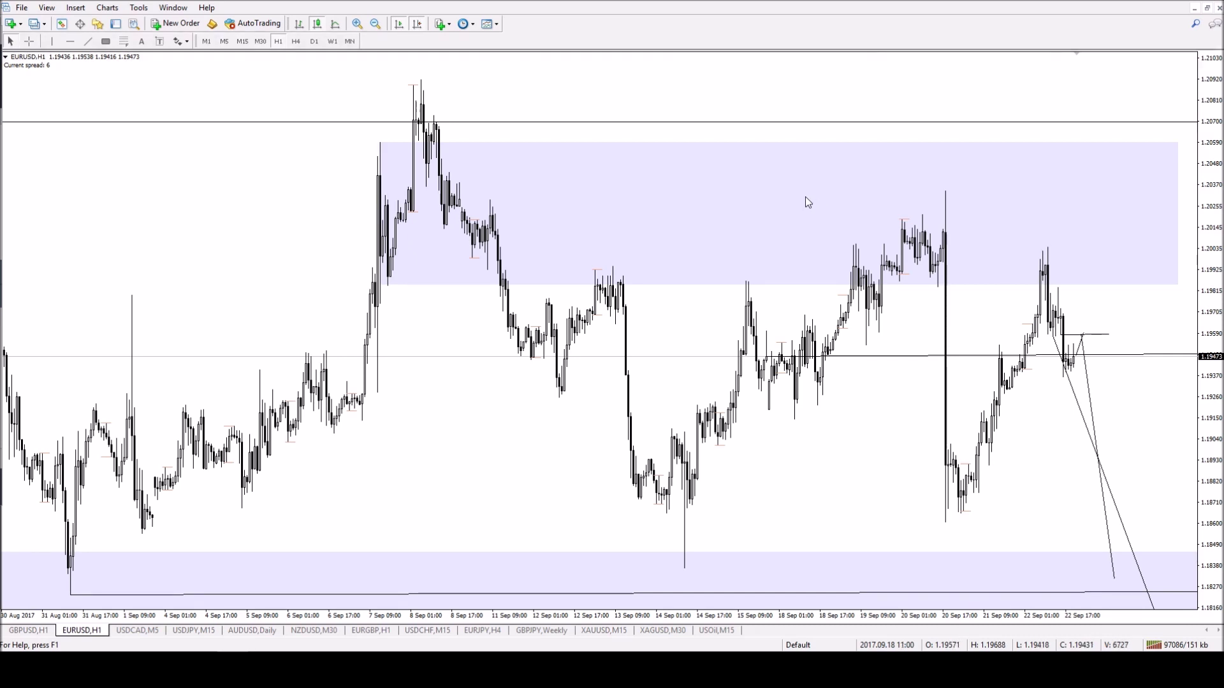
pyautogui.rightClick(1078, 357)
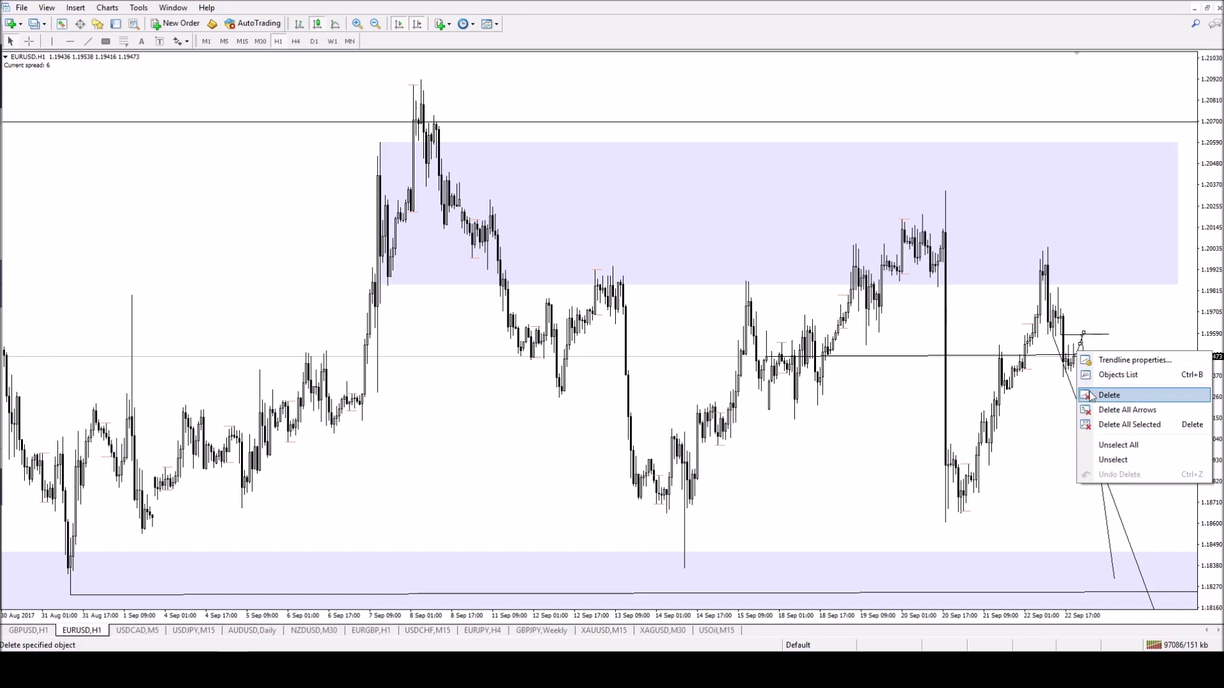
pyautogui.click(1091, 392)
pyautogui.rightClick(1082, 354)
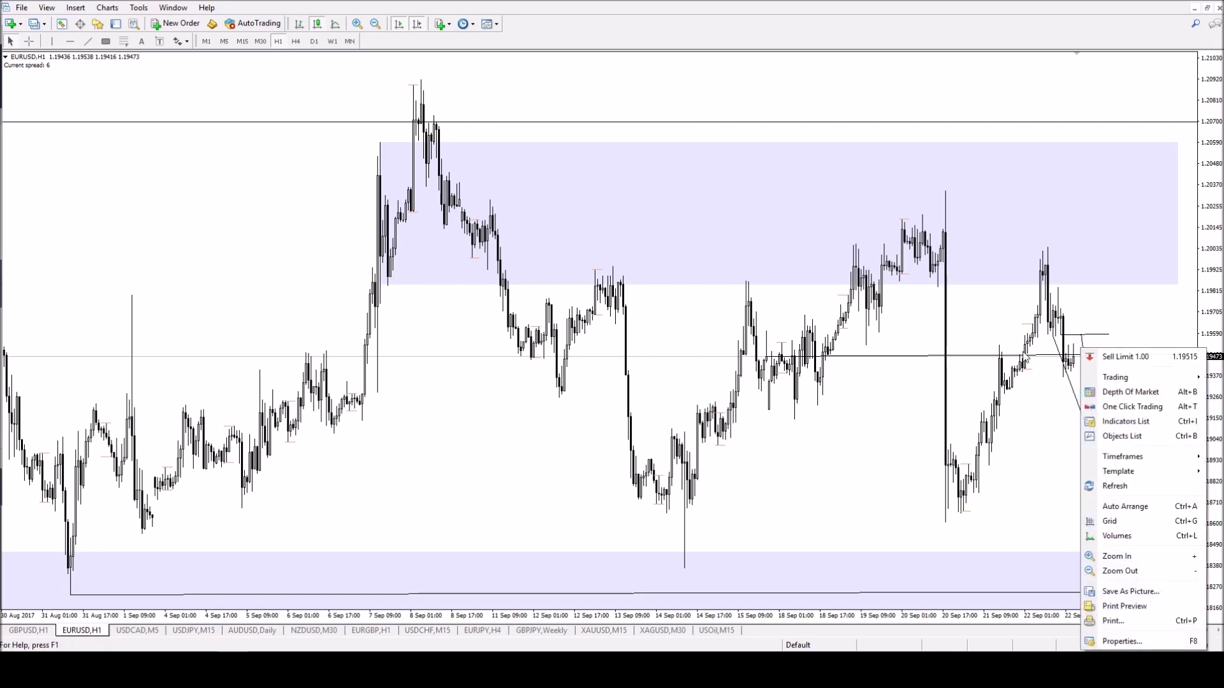
pyautogui.click(1122, 527)
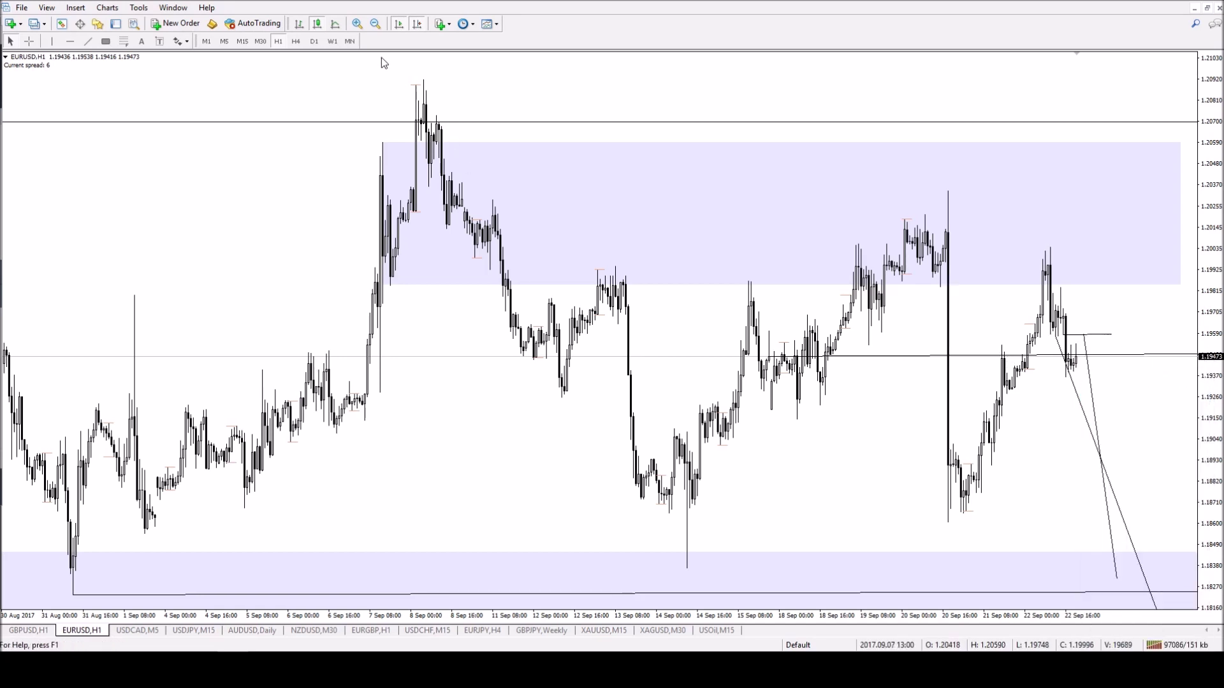
# Review the marked EURUSD zones, levels and projected paths on the weekly, daily and monthly timeframes
pyautogui.click(332, 41)
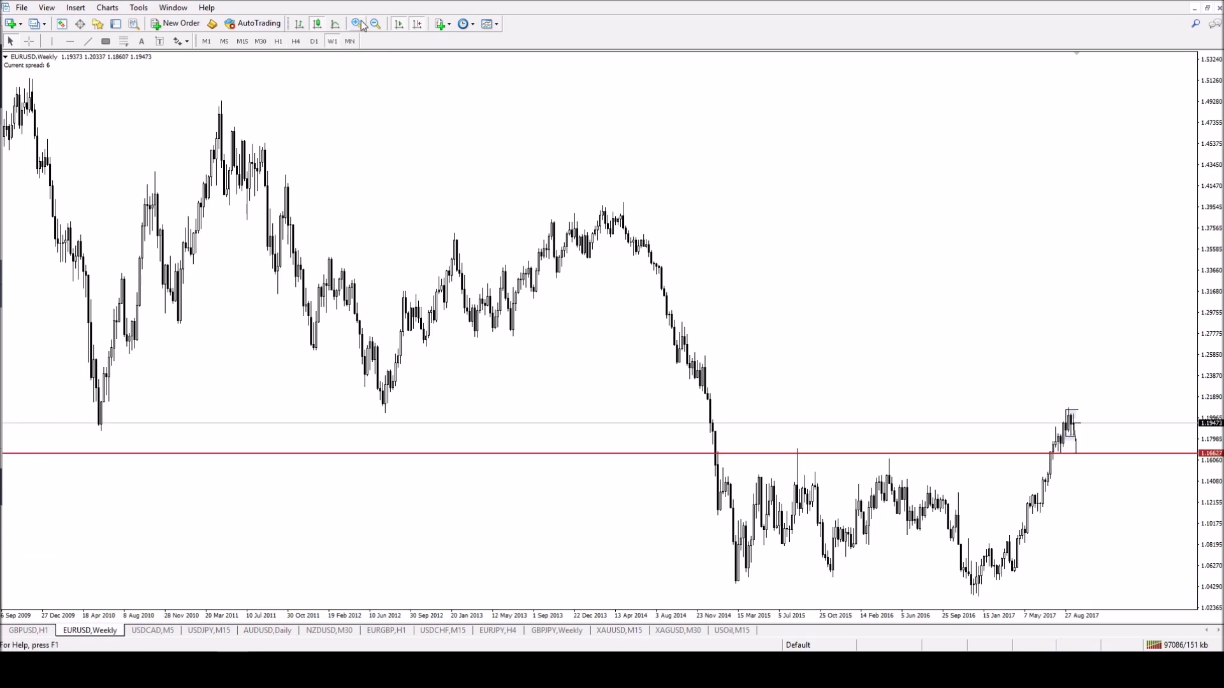
pyautogui.click(357, 24)
pyautogui.click(359, 24)
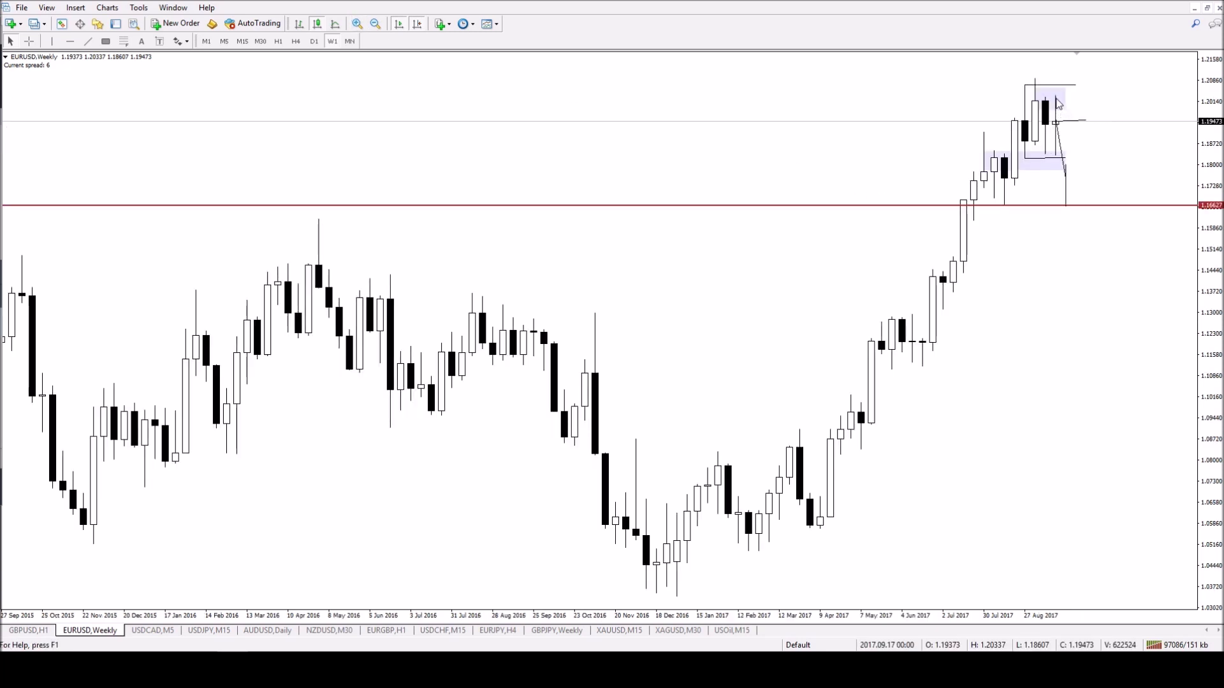
pyautogui.click(314, 42)
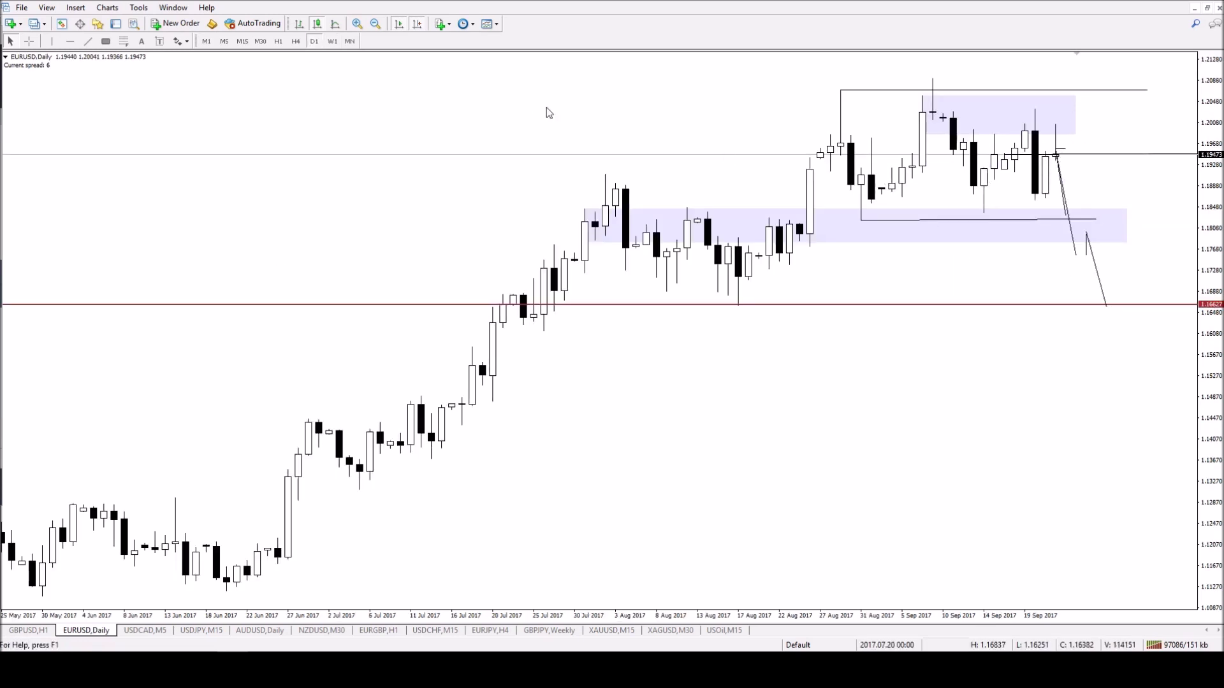
pyautogui.click(349, 41)
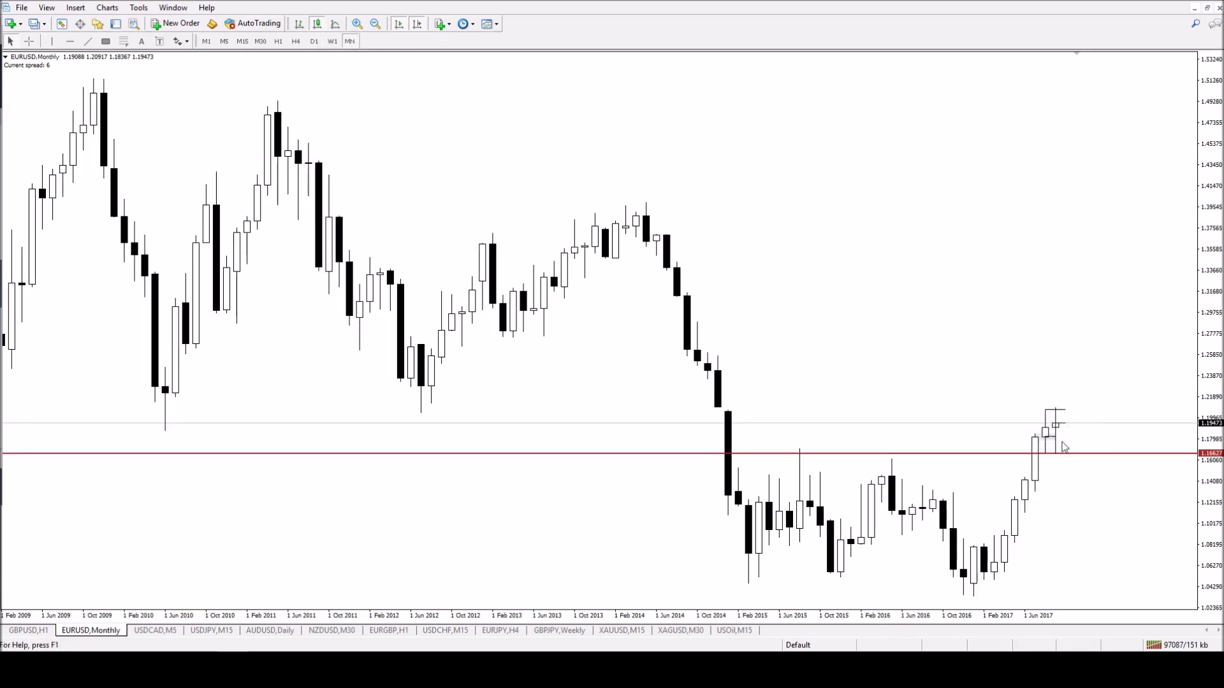
# Inspect the latest weekly candle against the lower trendline with the crosshair, and view the whole projection on H4
pyautogui.click(332, 42)
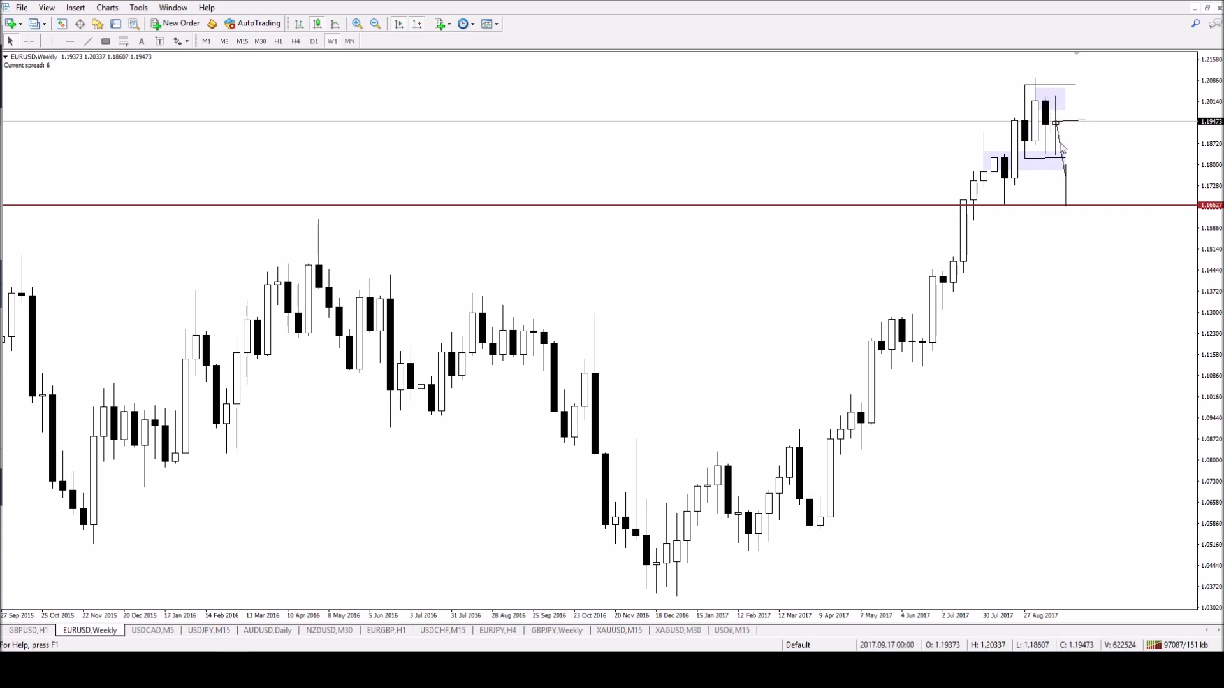
pyautogui.click(357, 25)
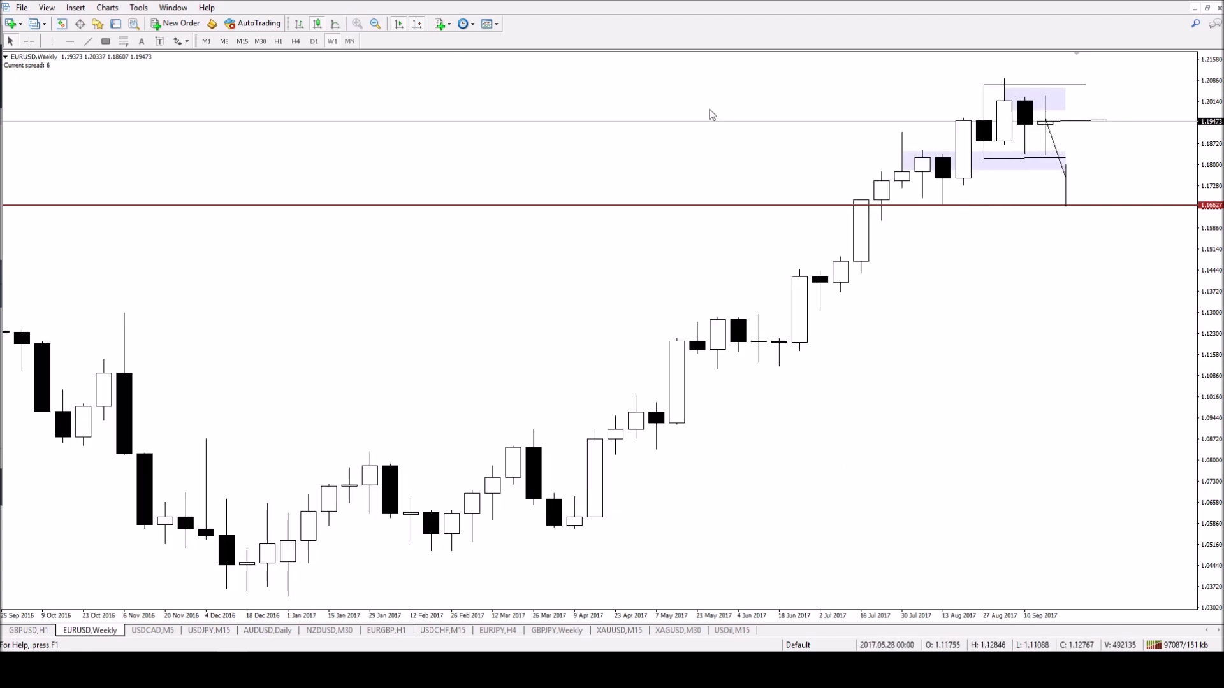
pyautogui.middleClick(712, 134)
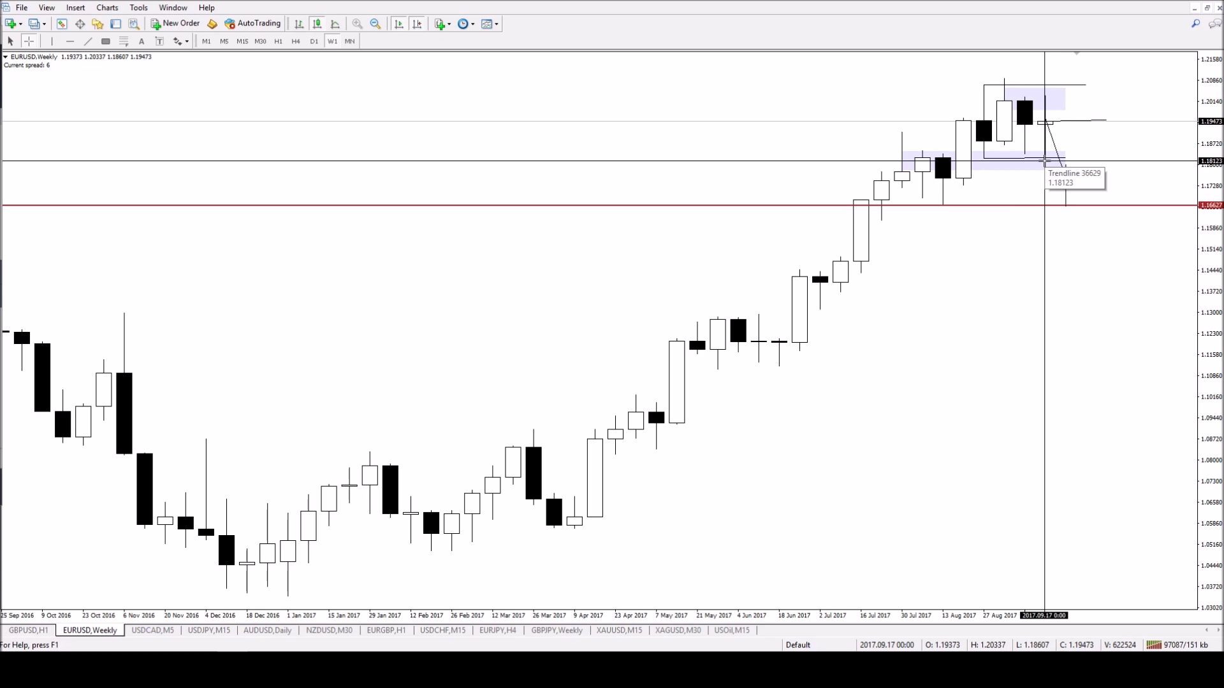
pyautogui.middleClick(1045, 160)
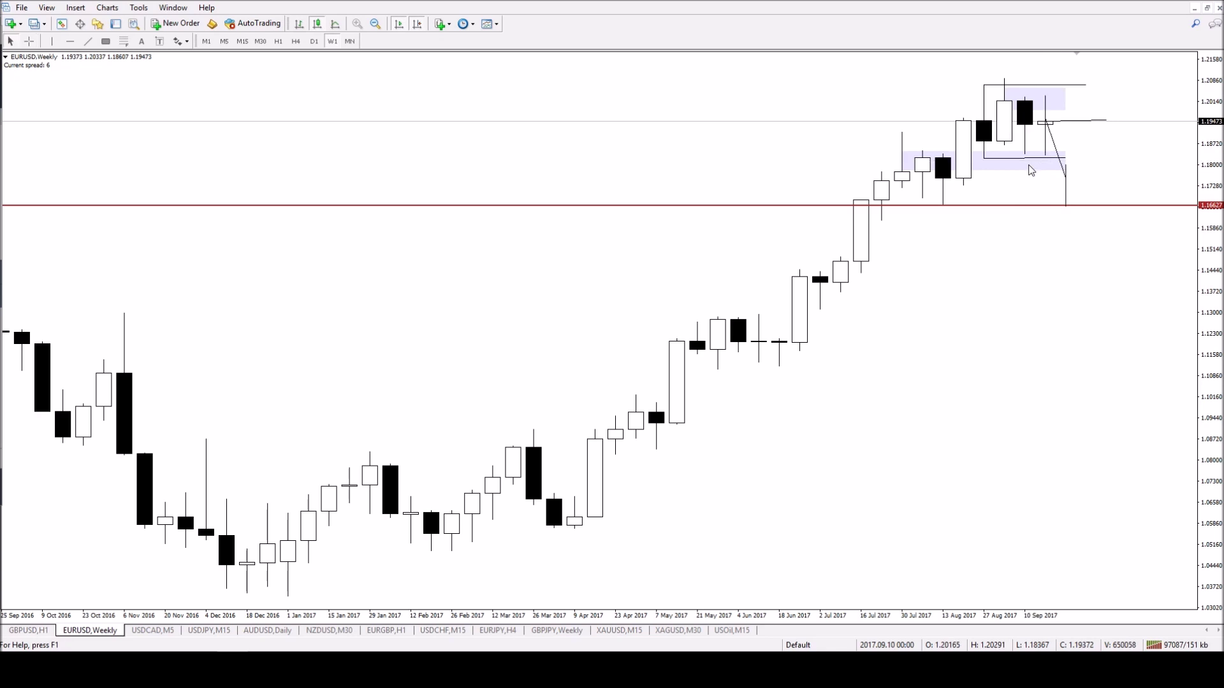
pyautogui.click(296, 41)
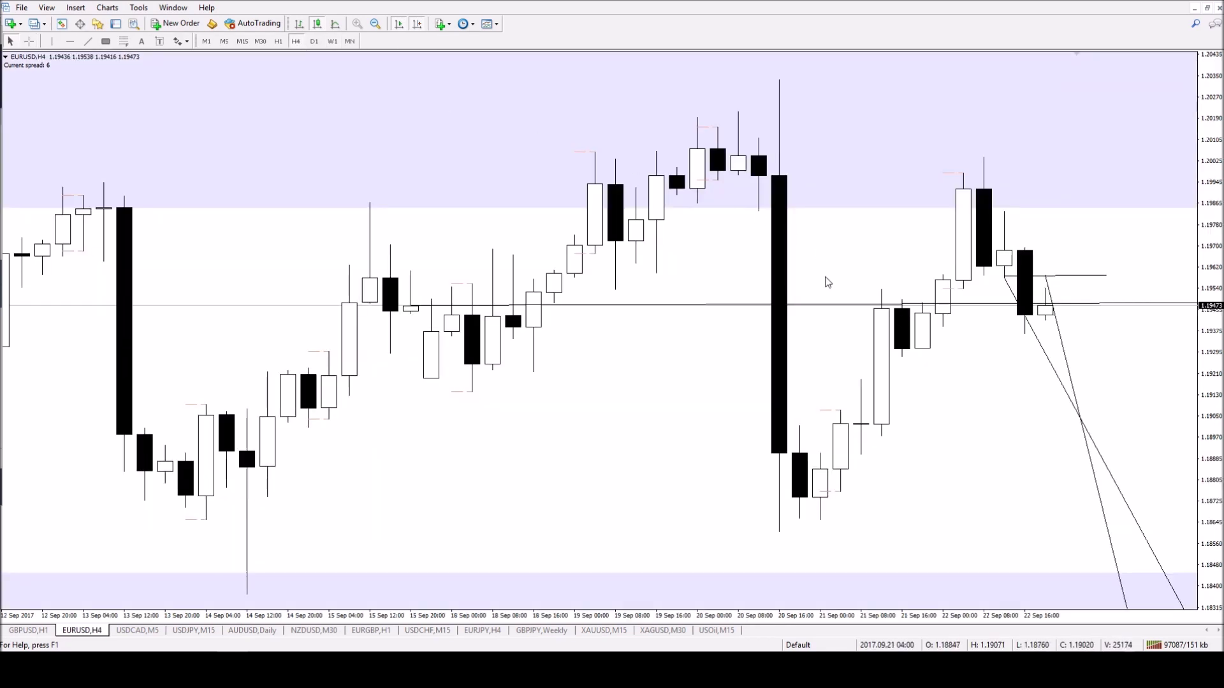
pyautogui.click(376, 23)
pyautogui.click(375, 24)
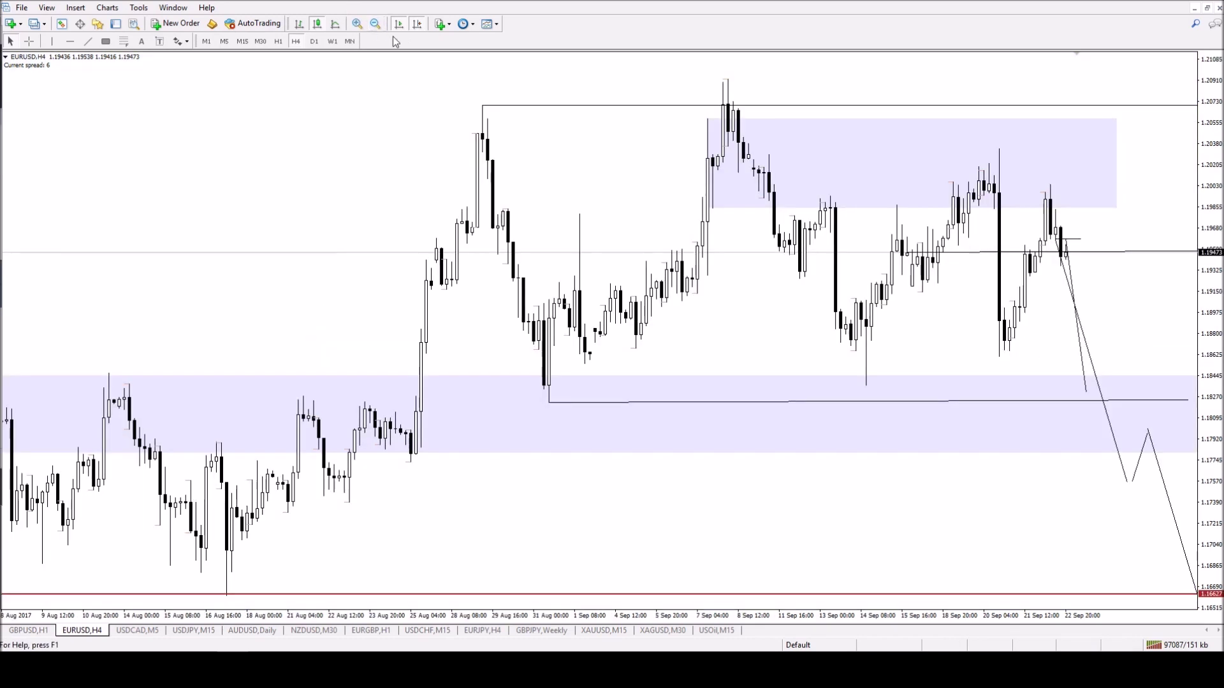
# Measure the EURUSD H4 distance from the current price down to about 1.184 with the crosshair
pyautogui.middleClick(964, 222)
pyautogui.moveTo(1077, 248); pyautogui.dragTo(874, 390)
# Show the USDCAD chart on the daily timeframe and clear its old lines by applying a saved chart template
pyautogui.click(136, 631)
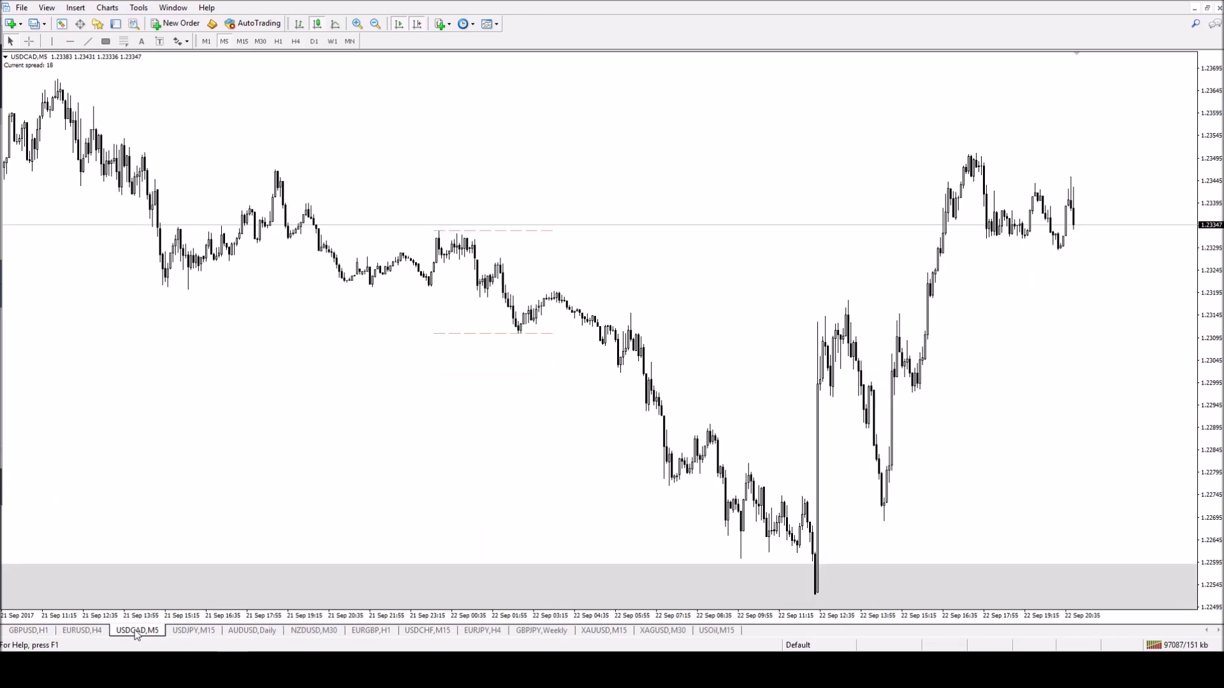
pyautogui.click(315, 41)
pyautogui.rightClick(411, 117)
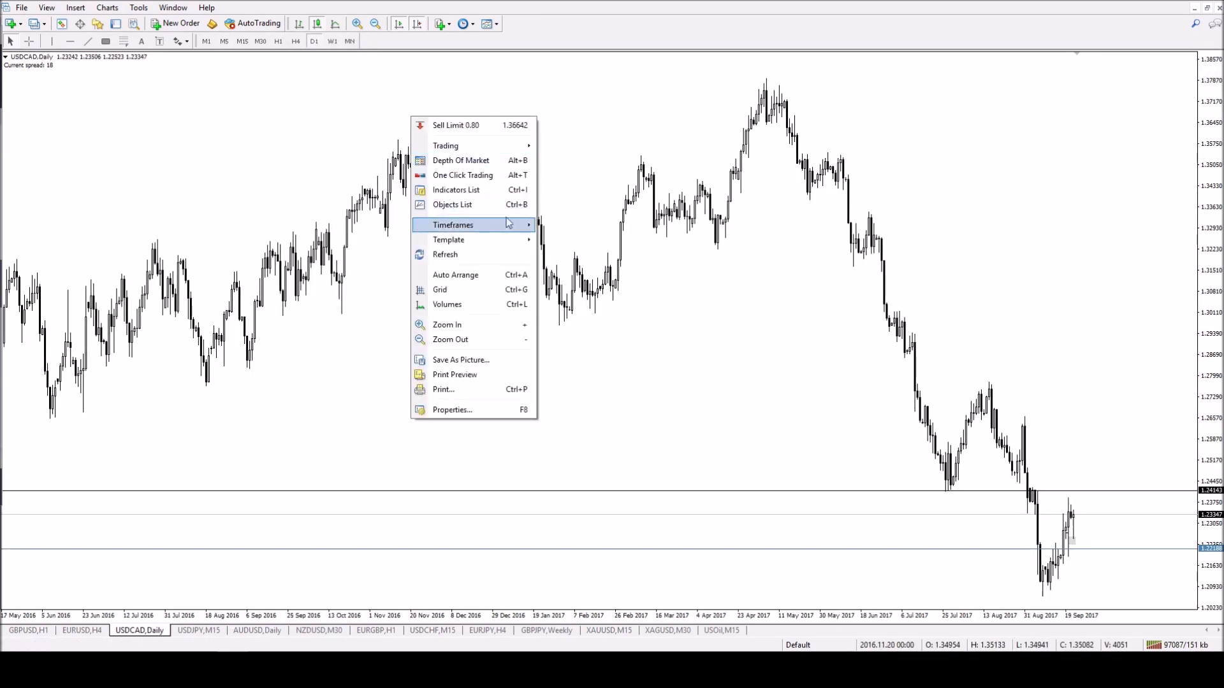
pyautogui.moveTo(520, 240)
pyautogui.click(622, 522)
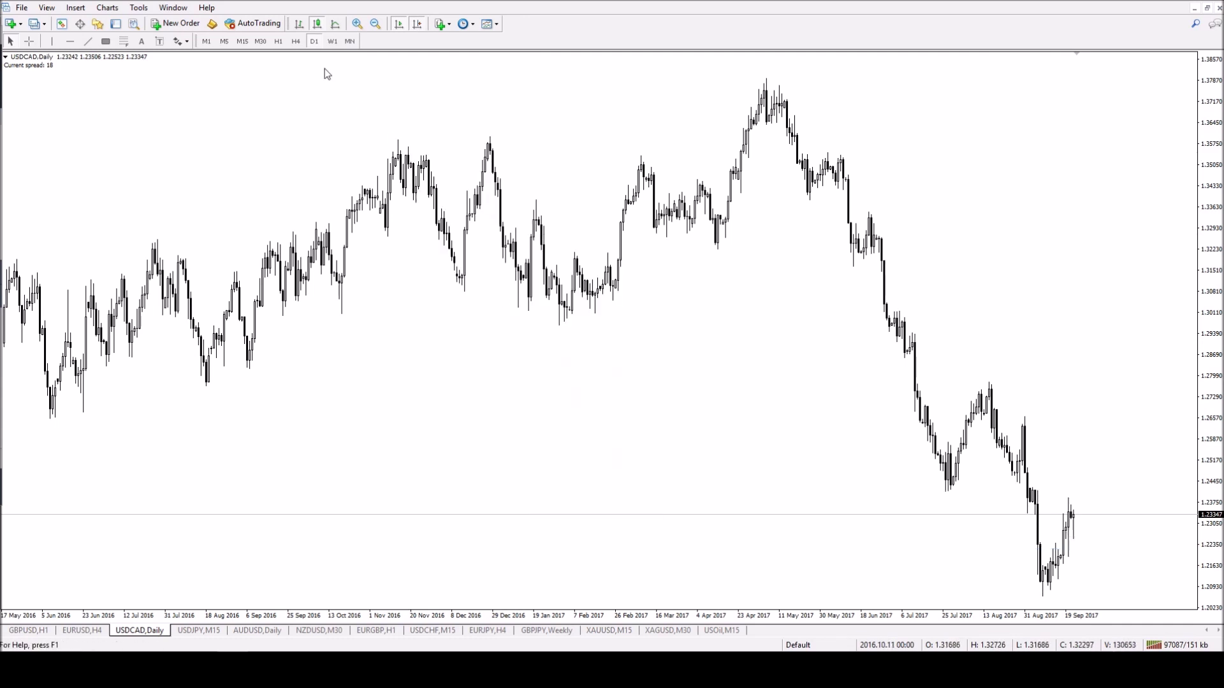
# Draw a short trendline from the September 2017 open on the USDCAD monthly chart and inspect the candle's lower wick with the crosshair
pyautogui.click(332, 41)
pyautogui.click(357, 24)
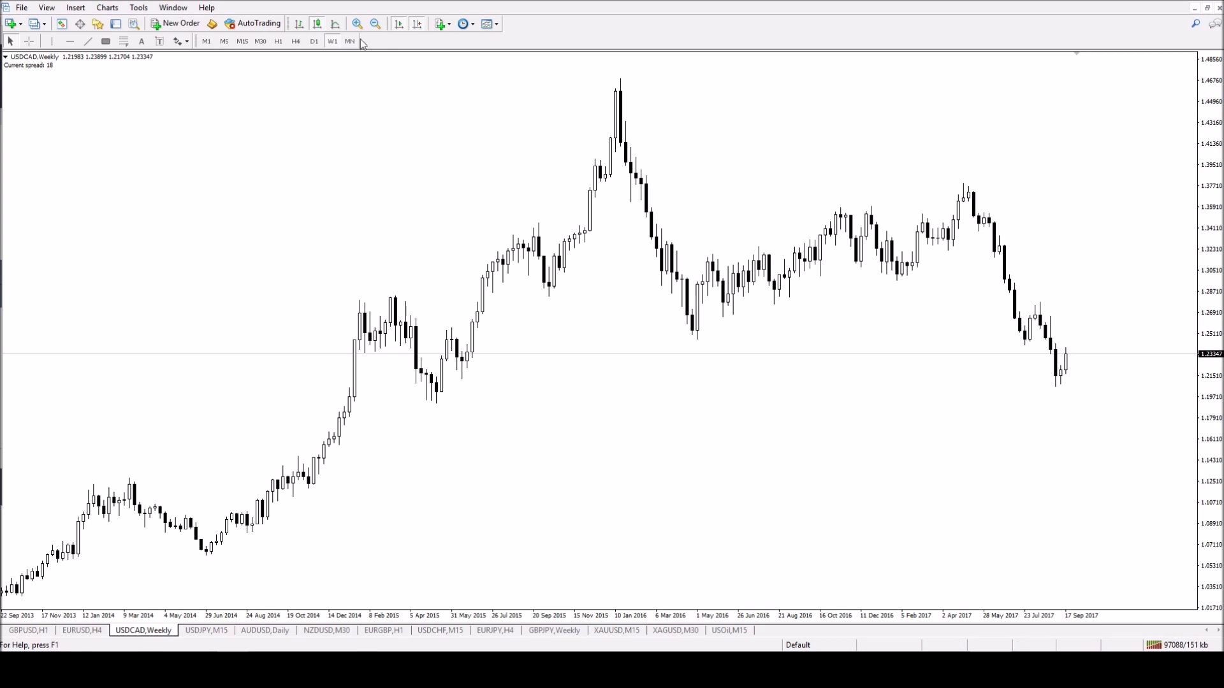
pyautogui.click(349, 41)
pyautogui.click(356, 24)
pyautogui.click(88, 42)
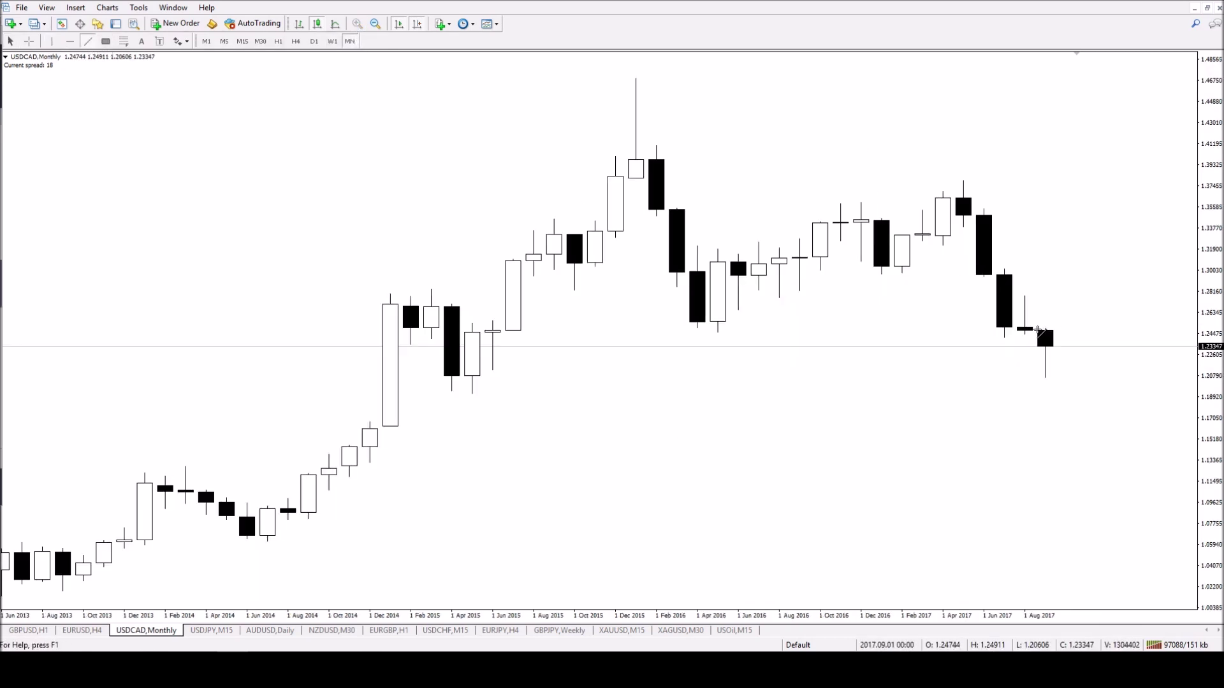
pyautogui.moveTo(1038, 331); pyautogui.dragTo(1108, 333)
pyautogui.middleClick(1051, 395)
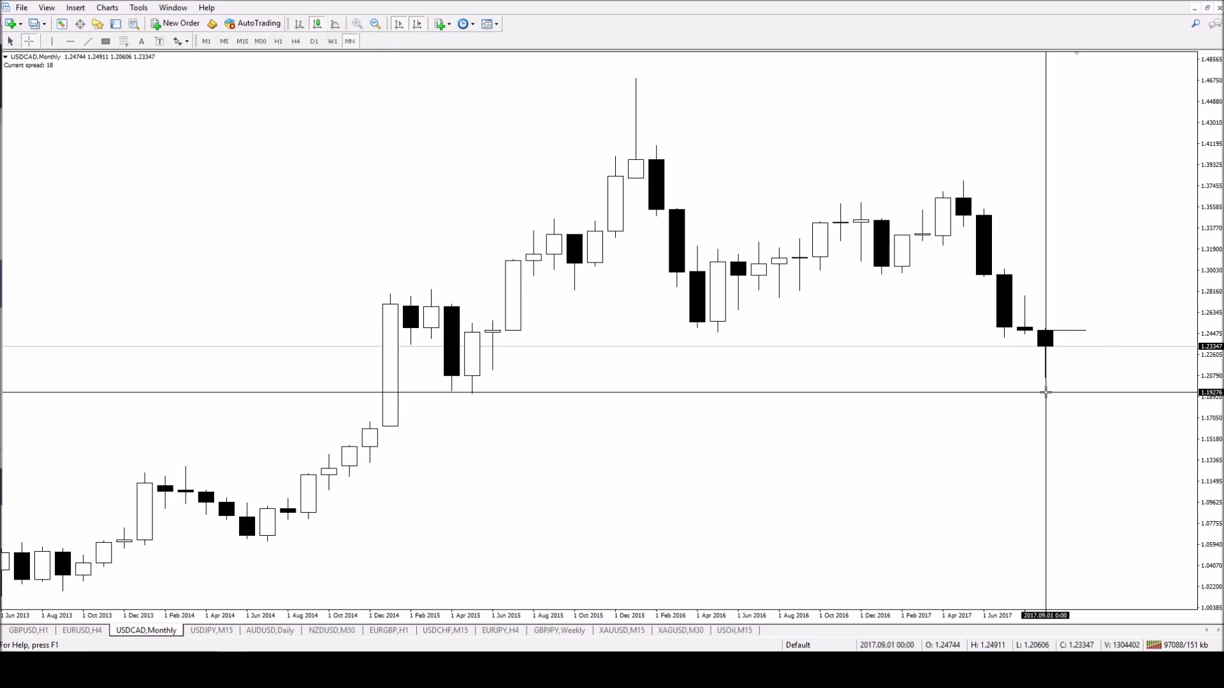
pyautogui.middleClick(1045, 392)
# Level the September trendline by matching its end value to the start value of 1.24744
pyautogui.rightClick(1079, 330)
pyautogui.click(1128, 337)
pyautogui.click(715, 315)
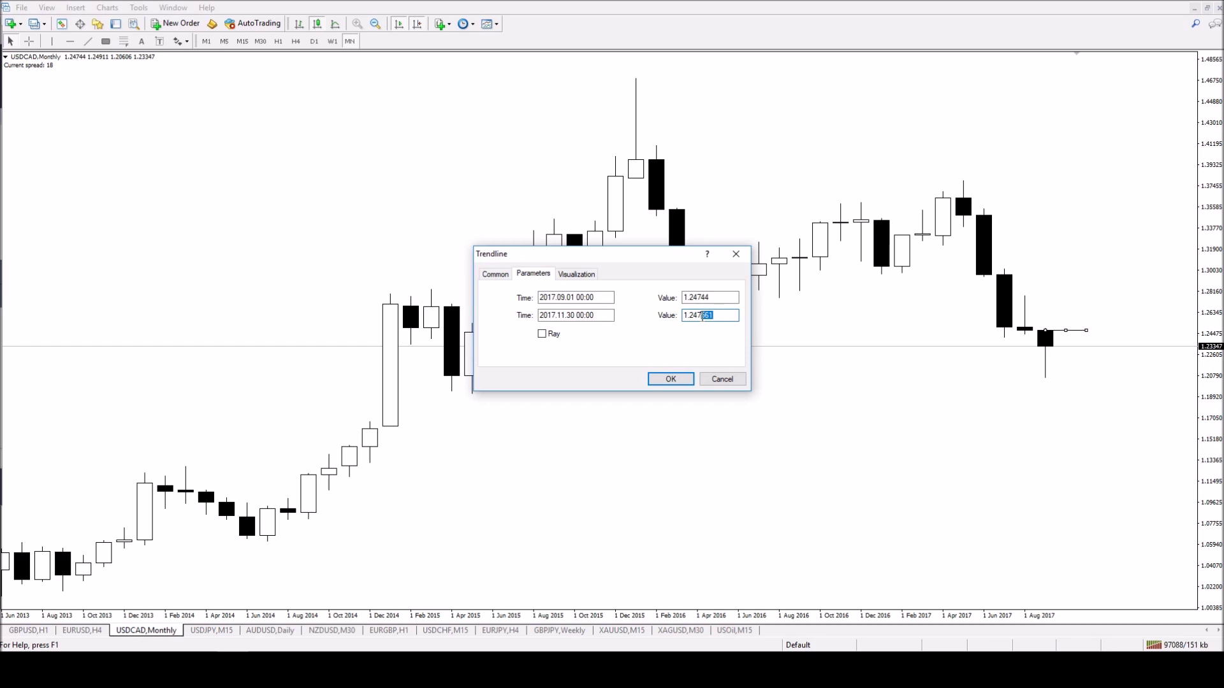
pyautogui.click(668, 379)
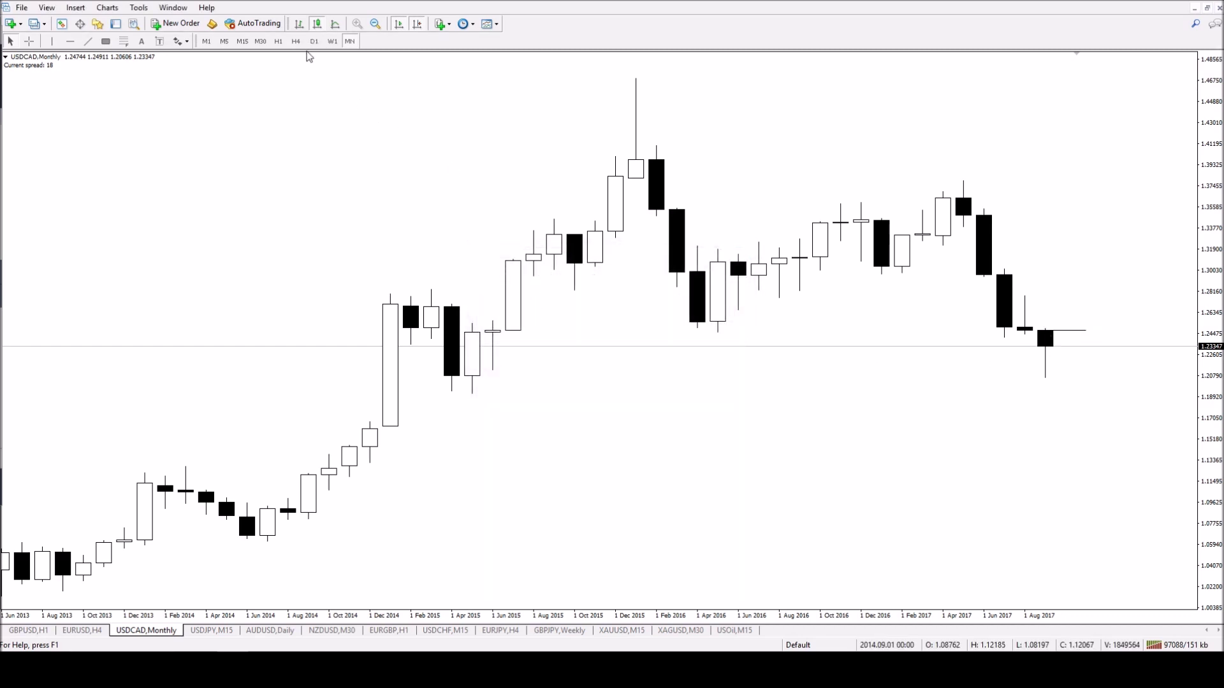
# Check the monthly level on the lower timeframes and place a horizontal line at 1.22058 on USDCAD H4
pyautogui.click(332, 42)
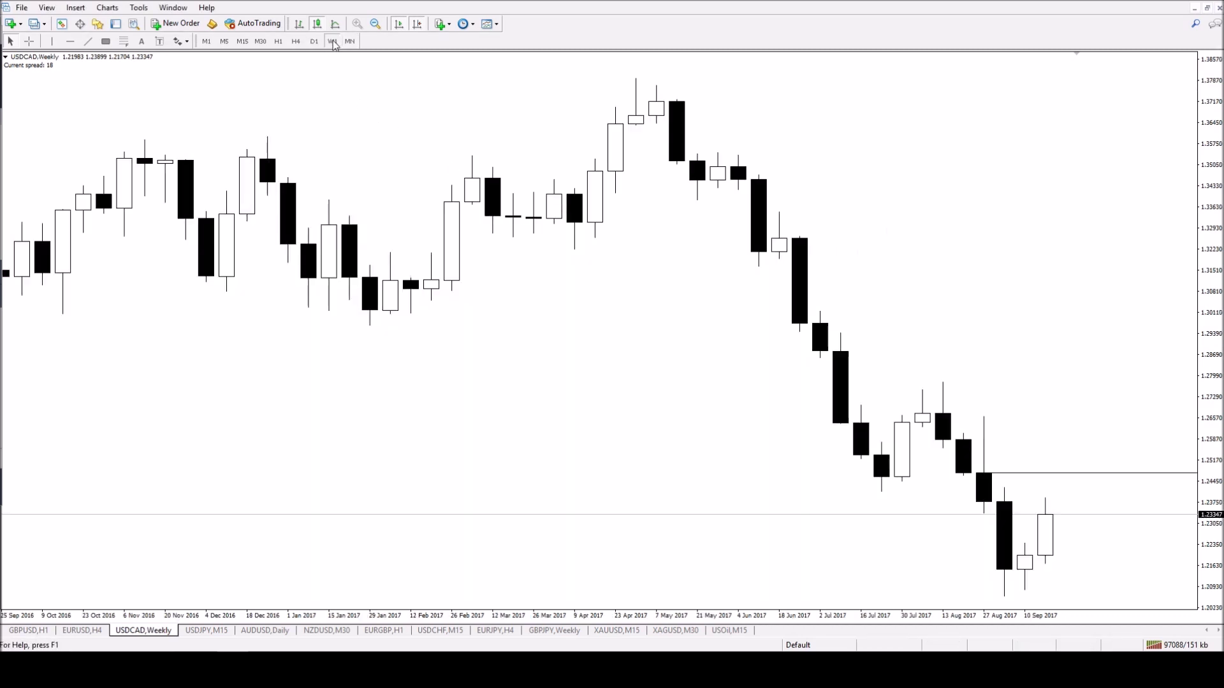
pyautogui.click(376, 24)
pyautogui.click(376, 24)
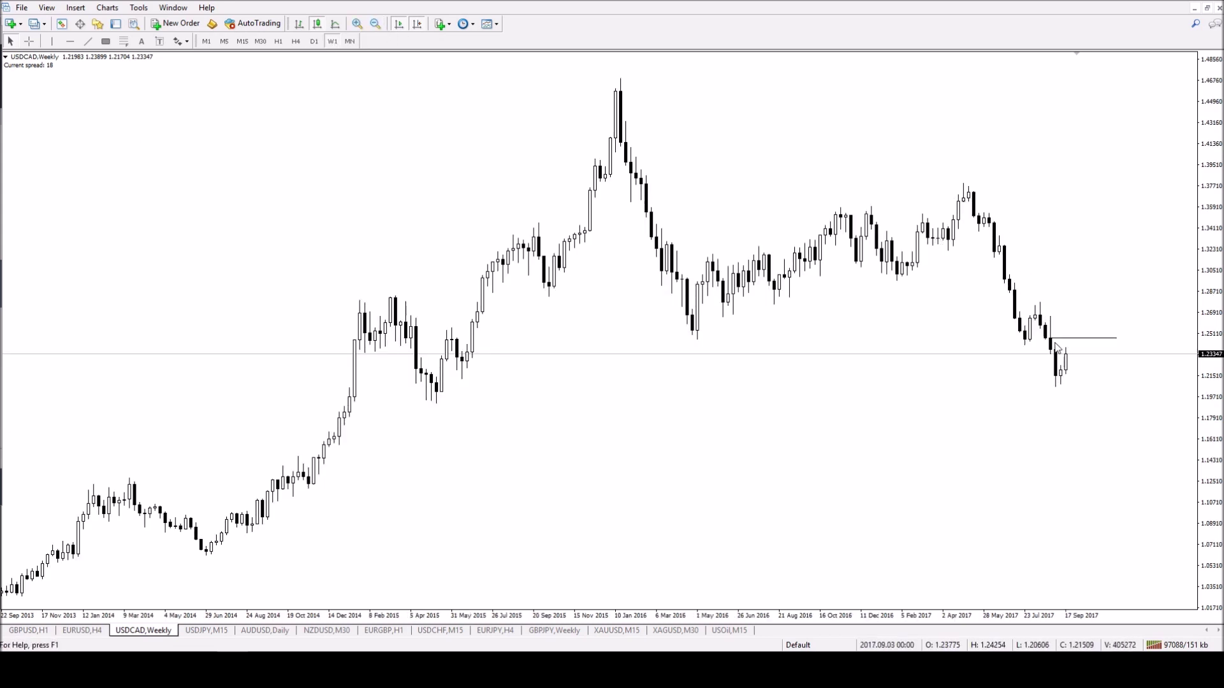
pyautogui.click(313, 41)
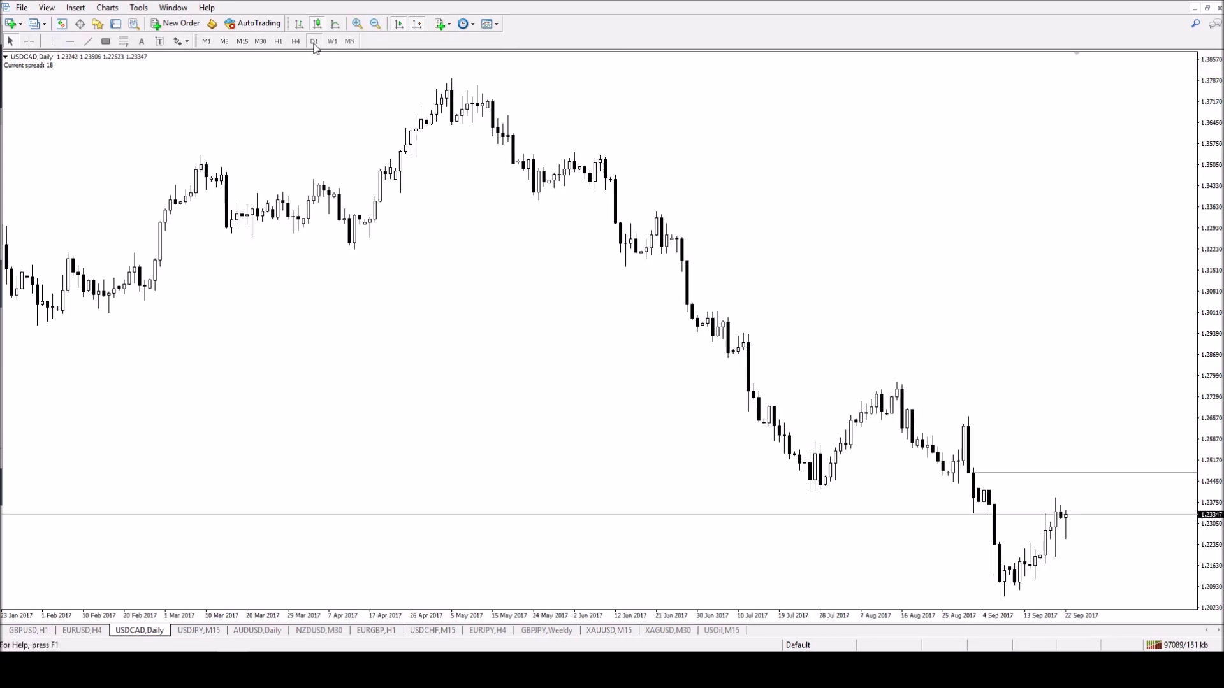
pyautogui.click(296, 41)
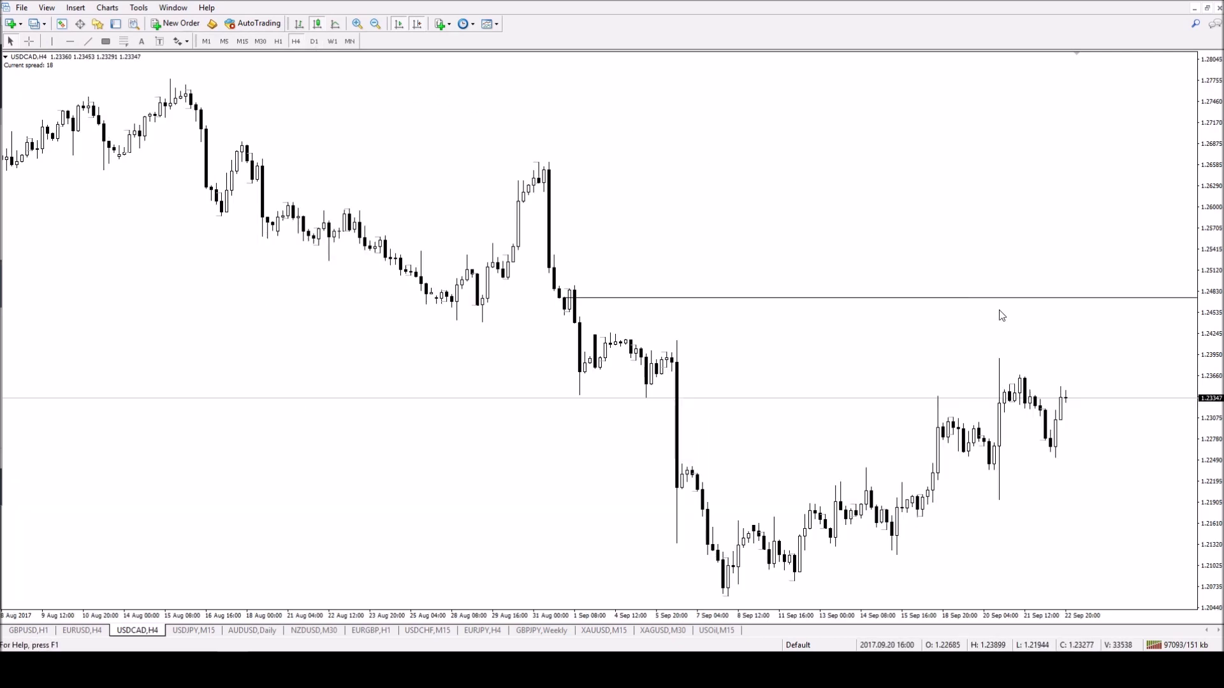
pyautogui.click(70, 41)
pyautogui.moveTo(765, 488); pyautogui.dragTo(779, 493)
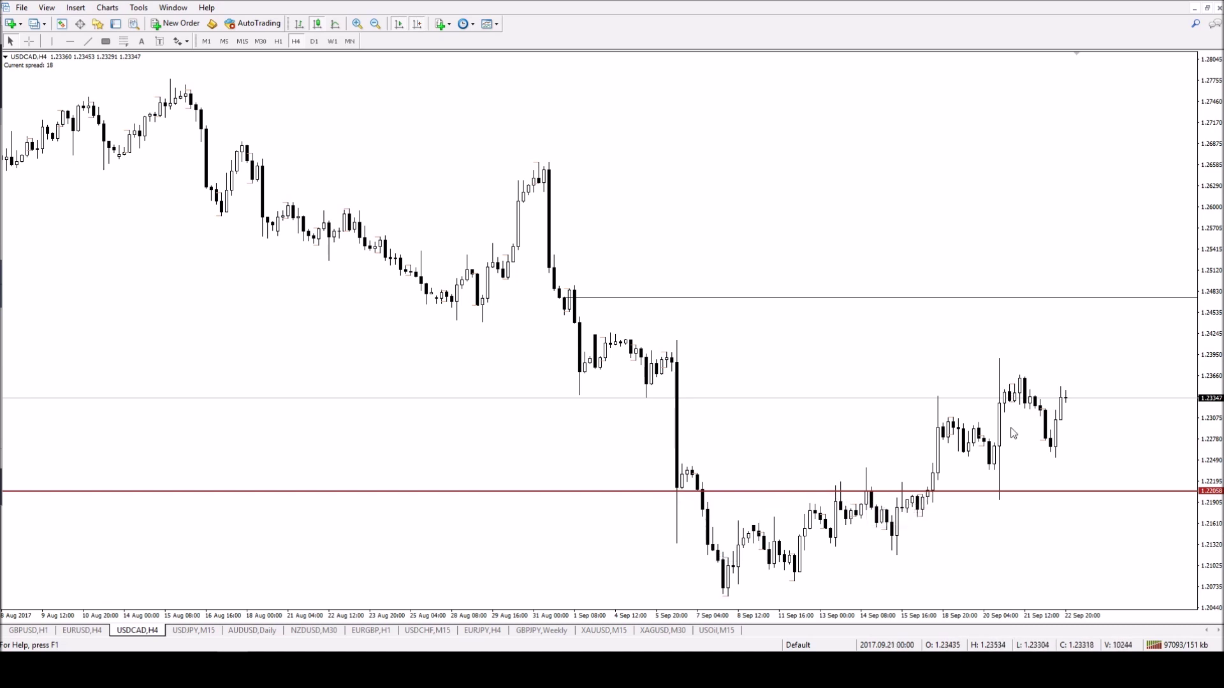
# Mark USDCAD H4 zones with rectangles at about 1.2236 to 1.2273 near 20 September and about 1.2425 to 1.2442 near early September
pyautogui.click(105, 41)
pyautogui.moveTo(998, 442); pyautogui.dragTo(1101, 470)
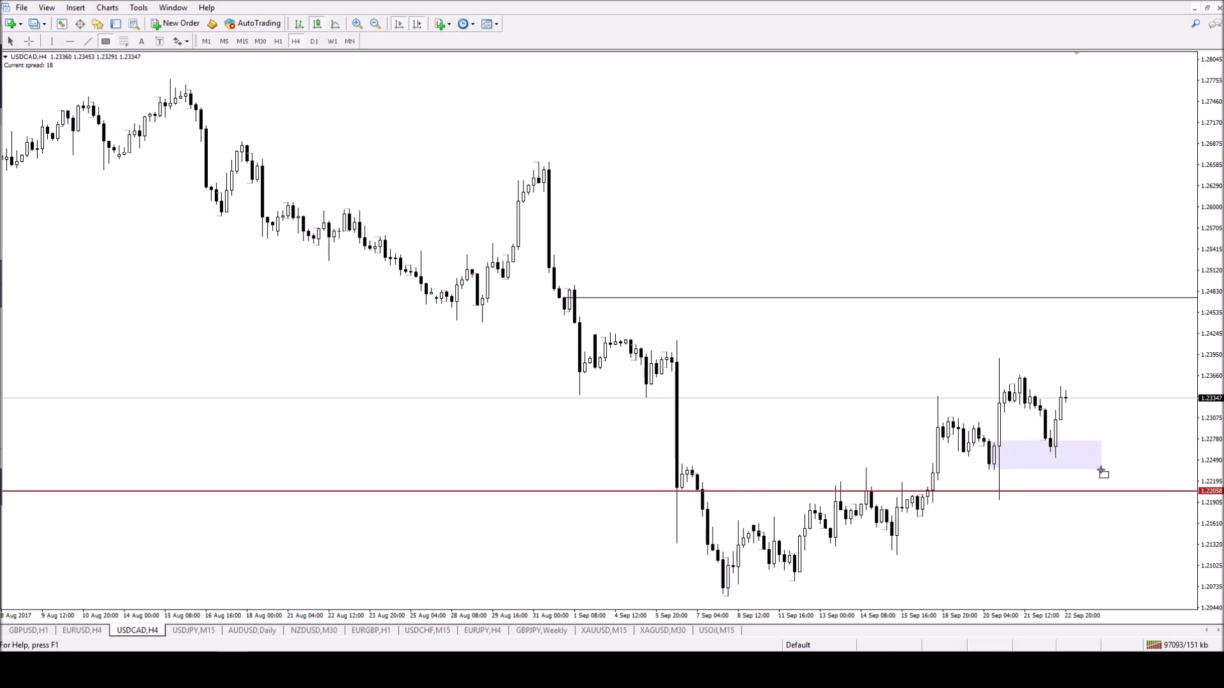
pyautogui.click(106, 41)
pyautogui.moveTo(582, 325); pyautogui.dragTo(703, 333)
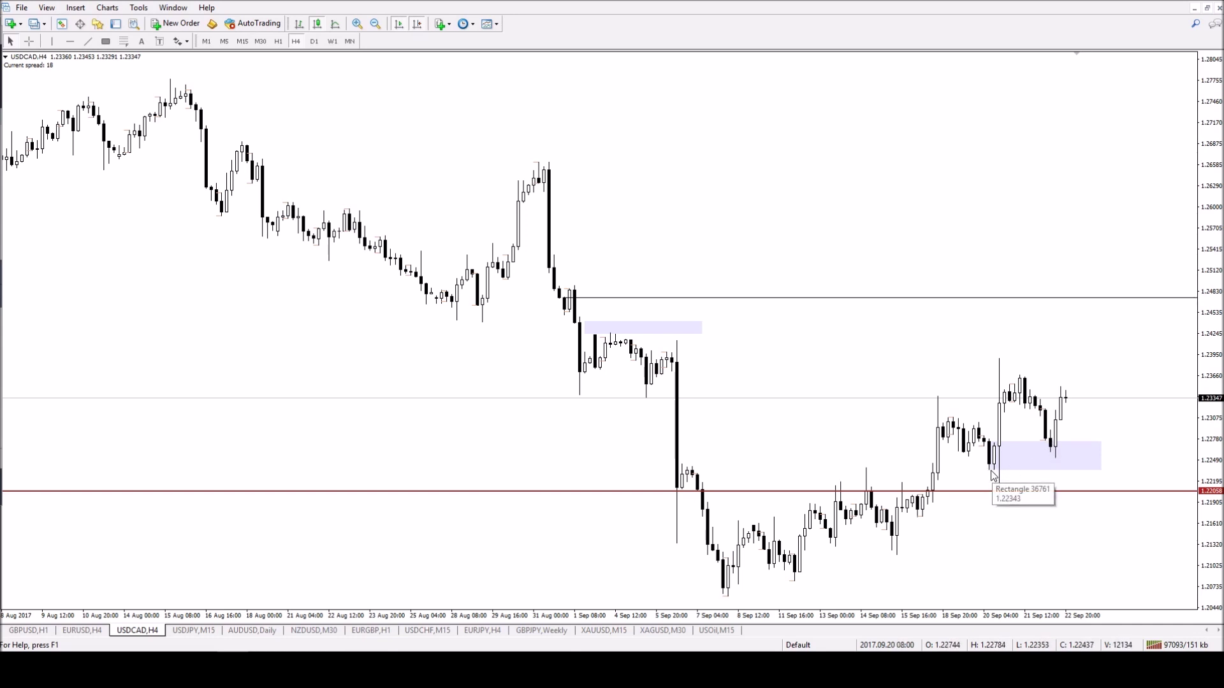
# Draw a short horizontal trendline forward from the current USDCAD price at about 1.2336 and check it on H1
pyautogui.click(88, 41)
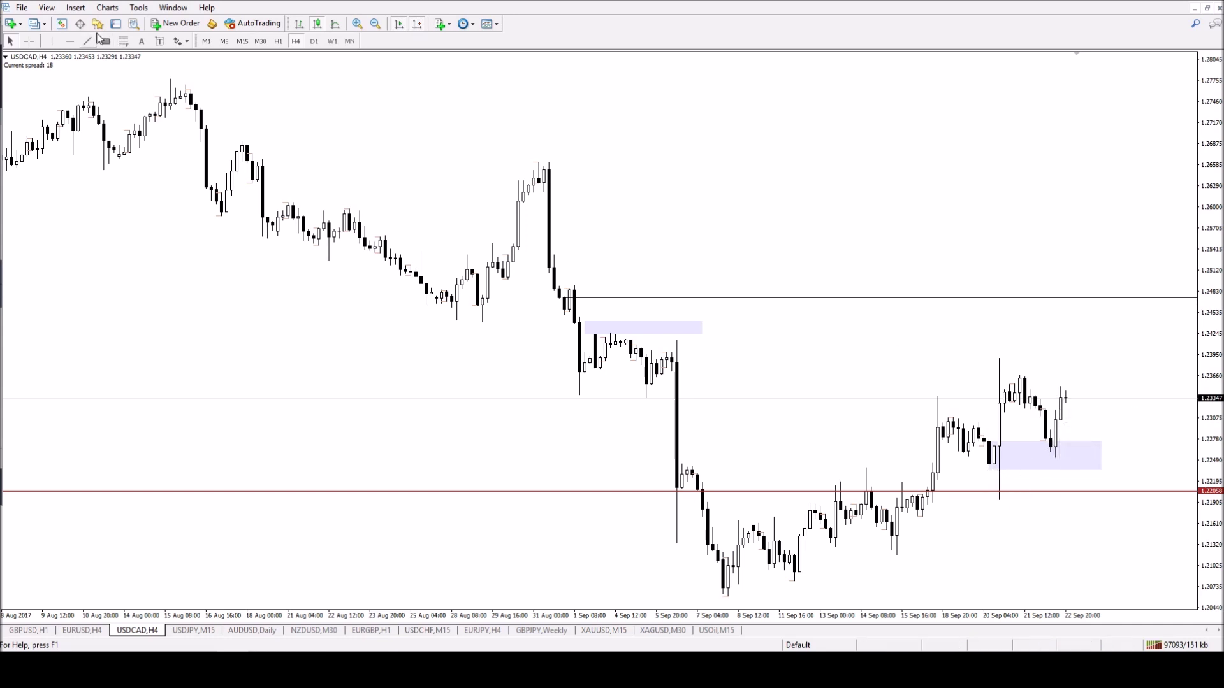
pyautogui.moveTo(1063, 398); pyautogui.dragTo(1110, 399)
pyautogui.click(278, 41)
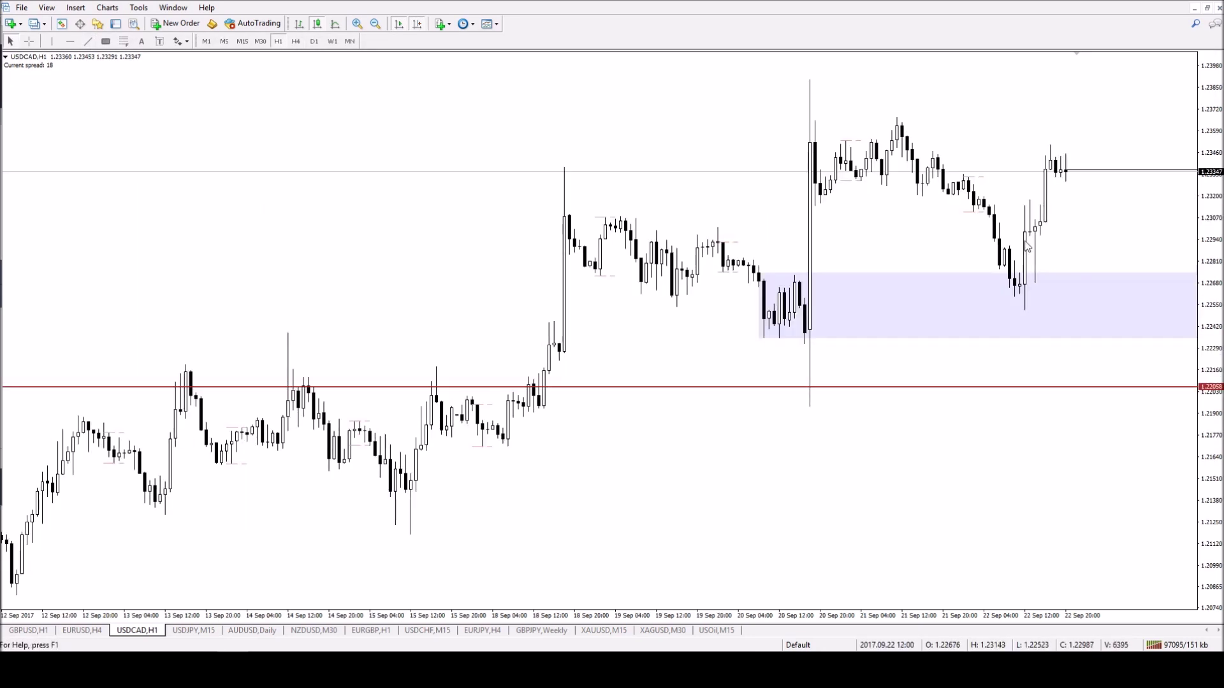
# Sketch a zigzag projected path on USDCAD H1 from the current price up to about 1.246 and inspect the upper zone with the crosshair
pyautogui.click(376, 24)
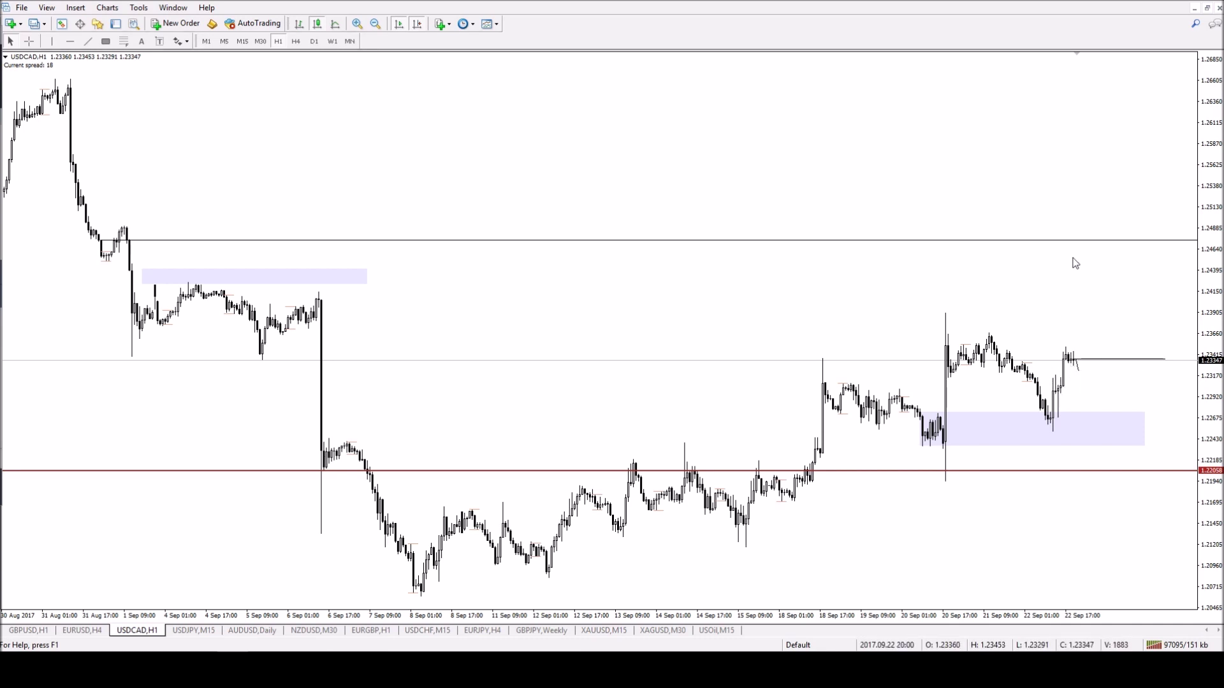
pyautogui.click(88, 40)
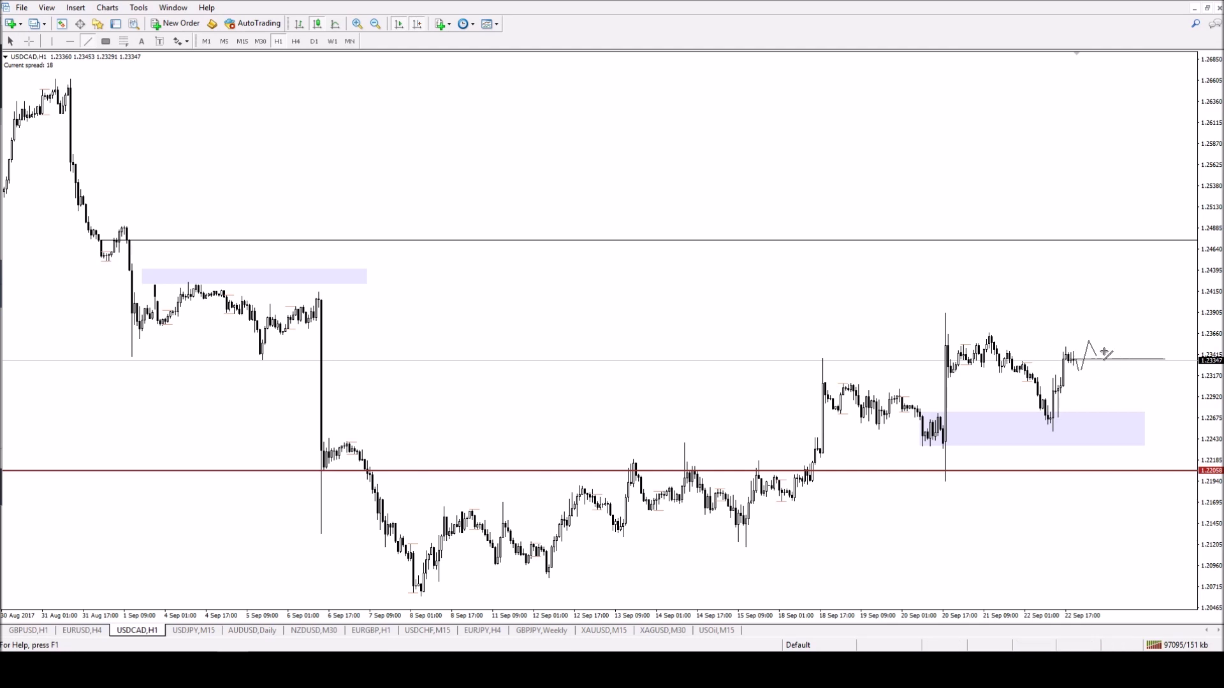
pyautogui.moveTo(1099, 355); pyautogui.dragTo(1104, 253)
pyautogui.middleClick(372, 284)
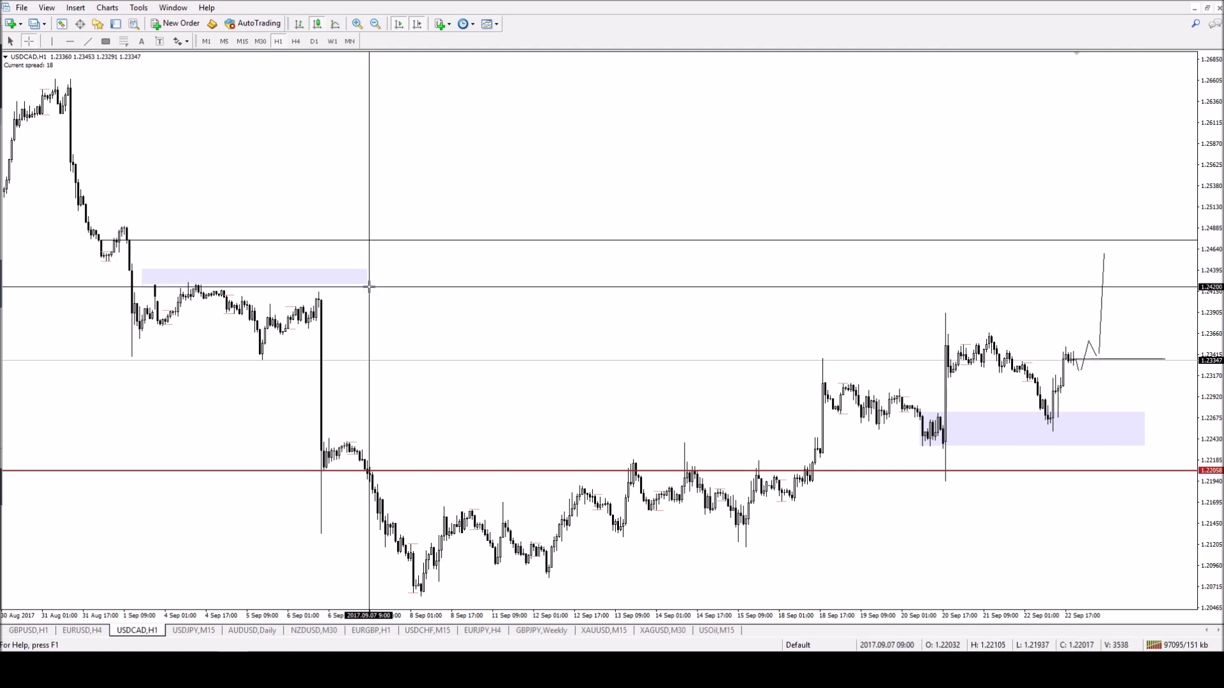
pyautogui.click(363, 283)
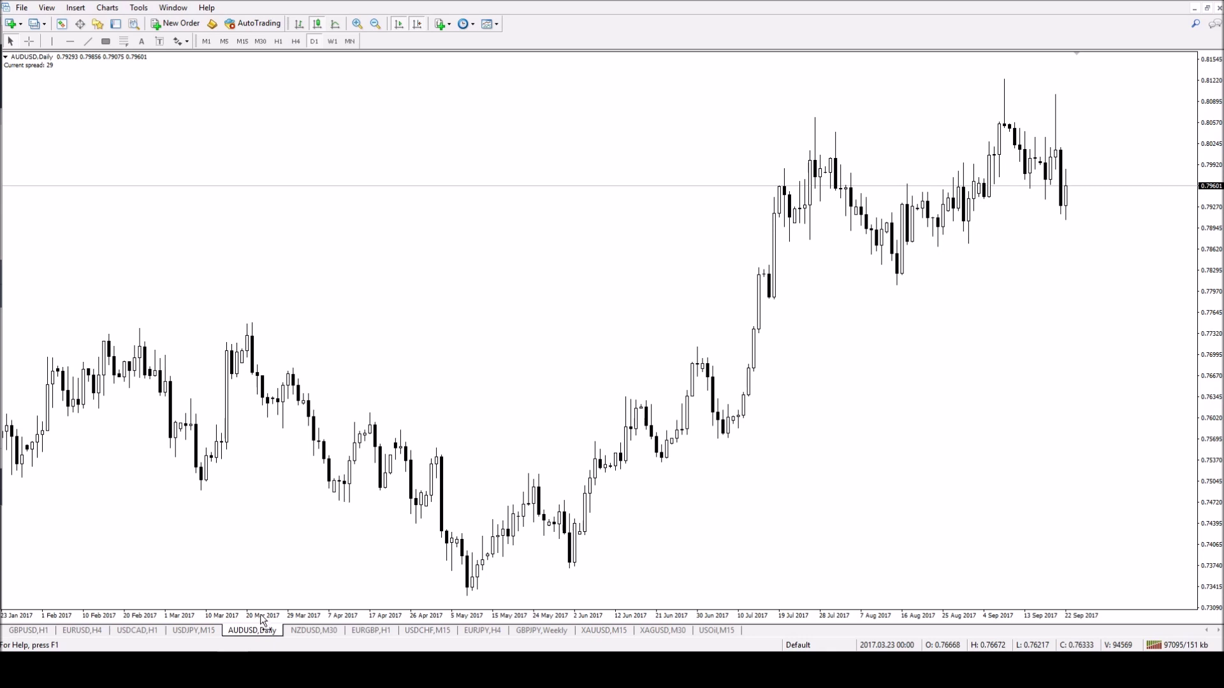
# On the AUDUSD daily chart, draw trendlines from the late July high at about 0.8065 and the mid-August low at about 0.7806
pyautogui.click(88, 41)
pyautogui.moveTo(811, 118); pyautogui.dragTo(1147, 118)
pyautogui.click(87, 41)
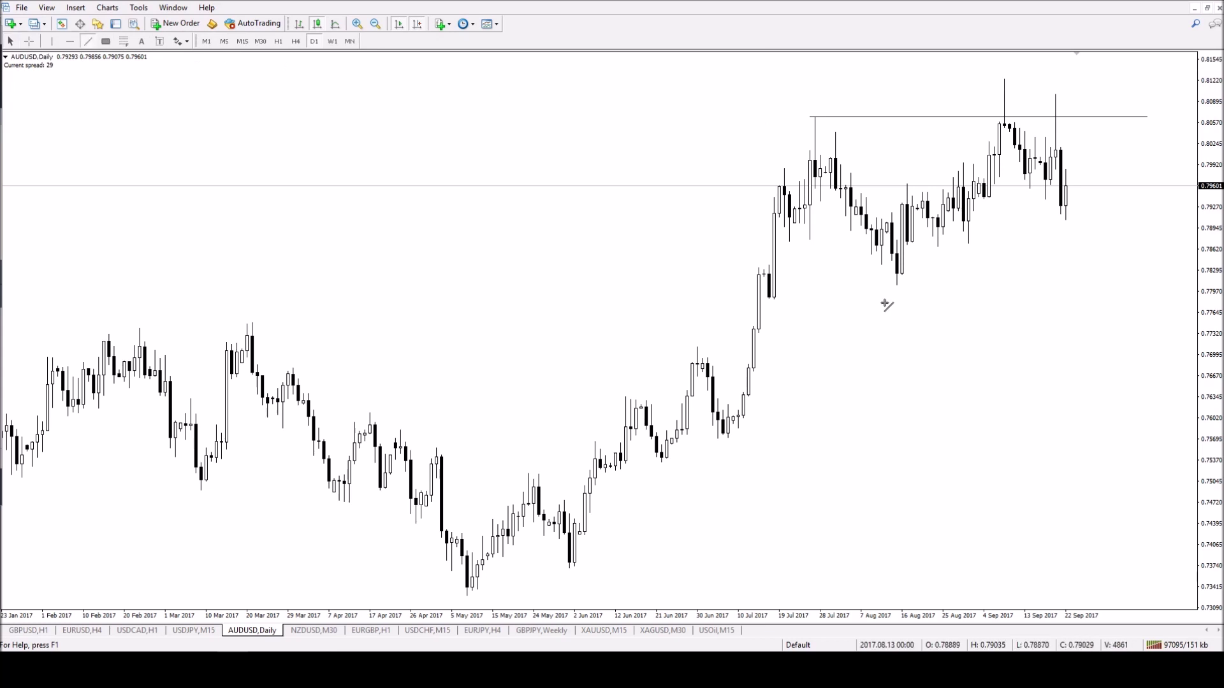
pyautogui.moveTo(896, 286); pyautogui.dragTo(1189, 287)
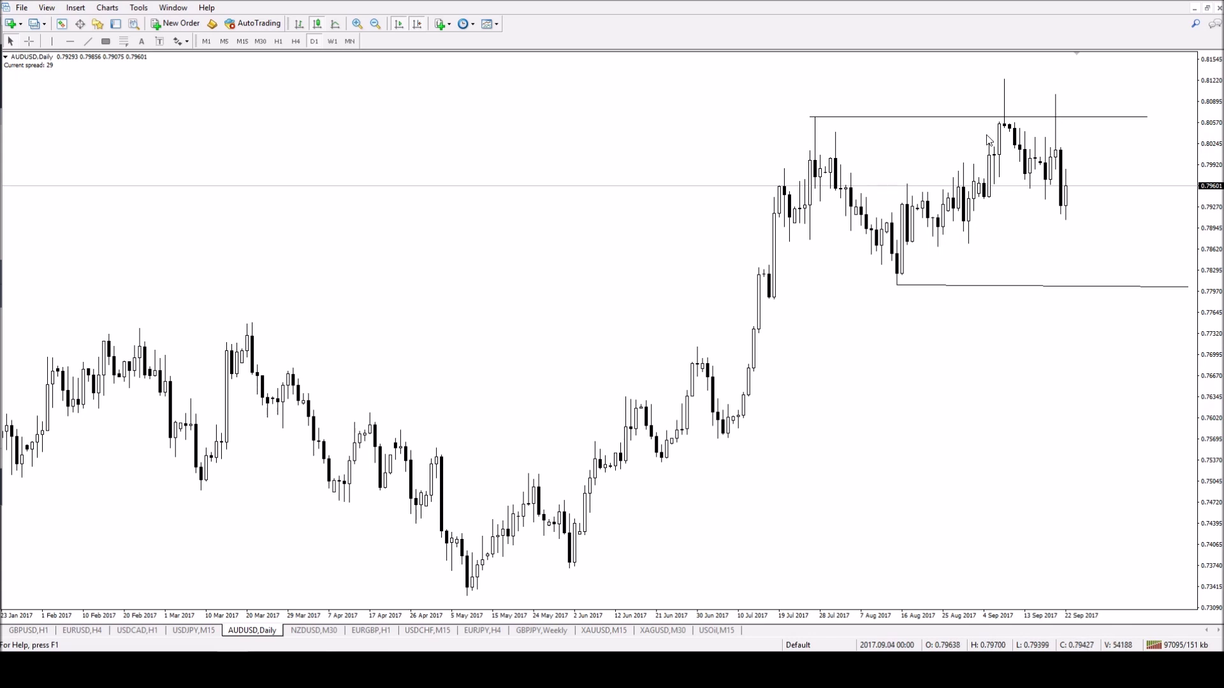
# Draw a short horizontal trendline at about 0.7985 beside the latest AUDUSD daily candles
pyautogui.click(88, 41)
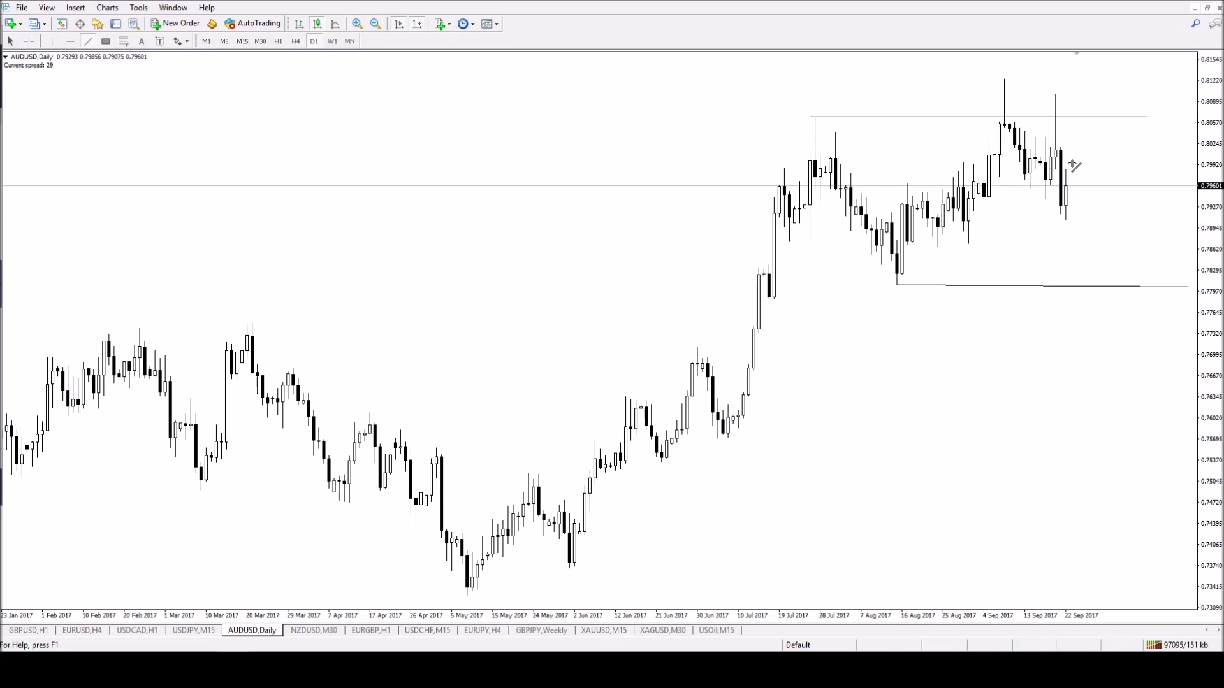
pyautogui.moveTo(1059, 169); pyautogui.dragTo(1096, 169)
pyautogui.click(362, 23)
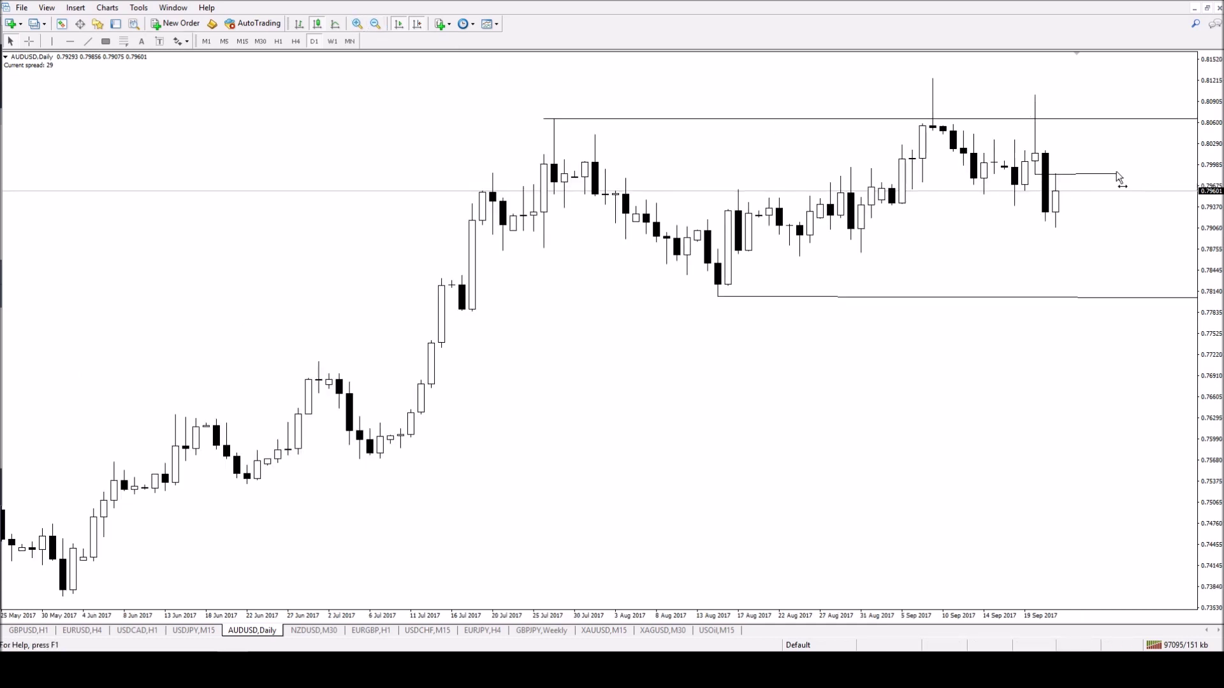
# Examine how price reacts at the 0.7985 trendline on the AUDUSD H4, H1 and M30 timeframes
pyautogui.click(296, 41)
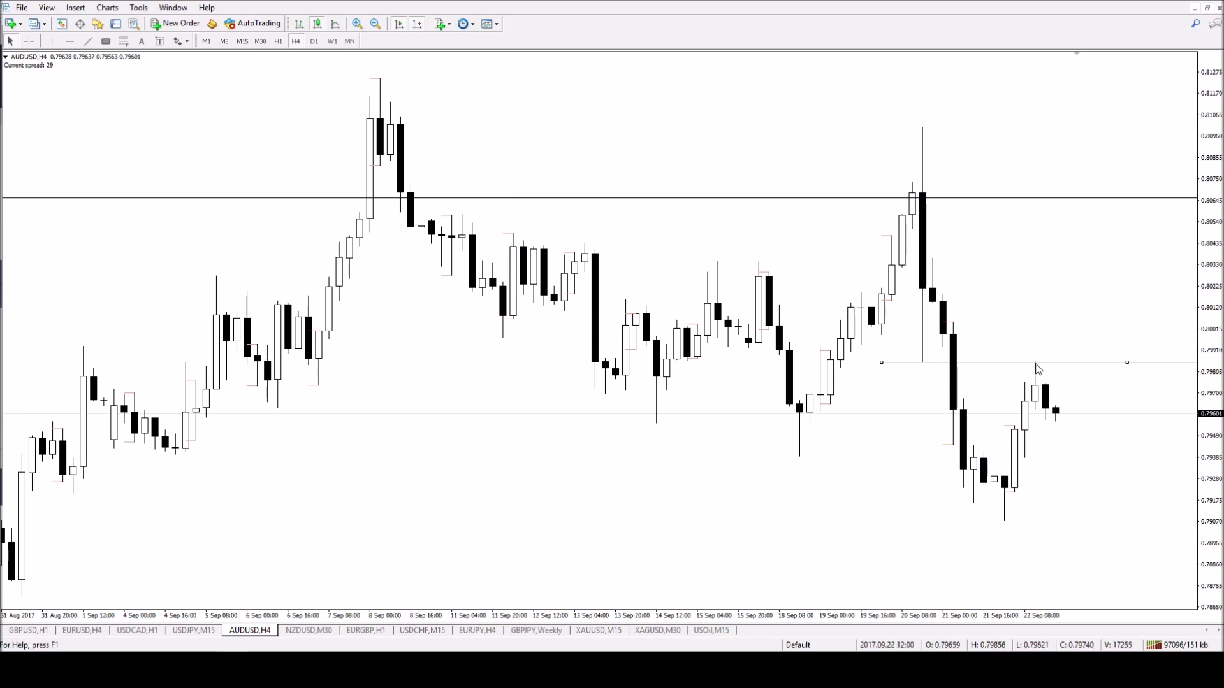
pyautogui.click(278, 41)
pyautogui.click(375, 25)
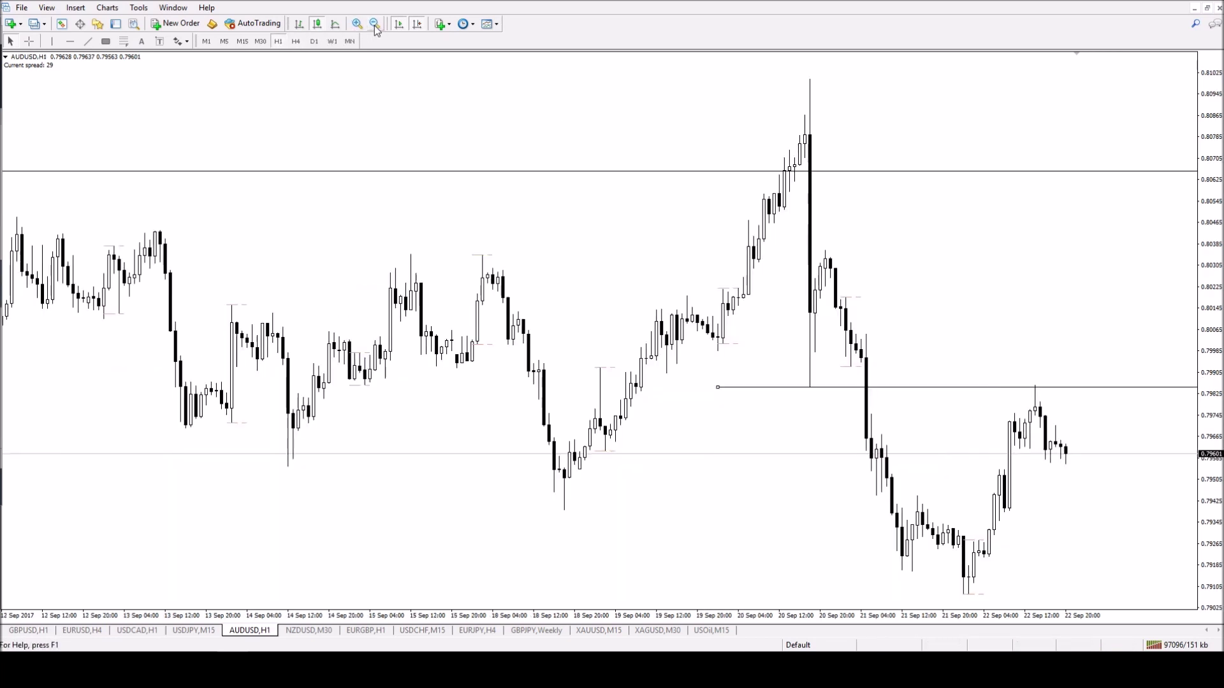
pyautogui.click(376, 25)
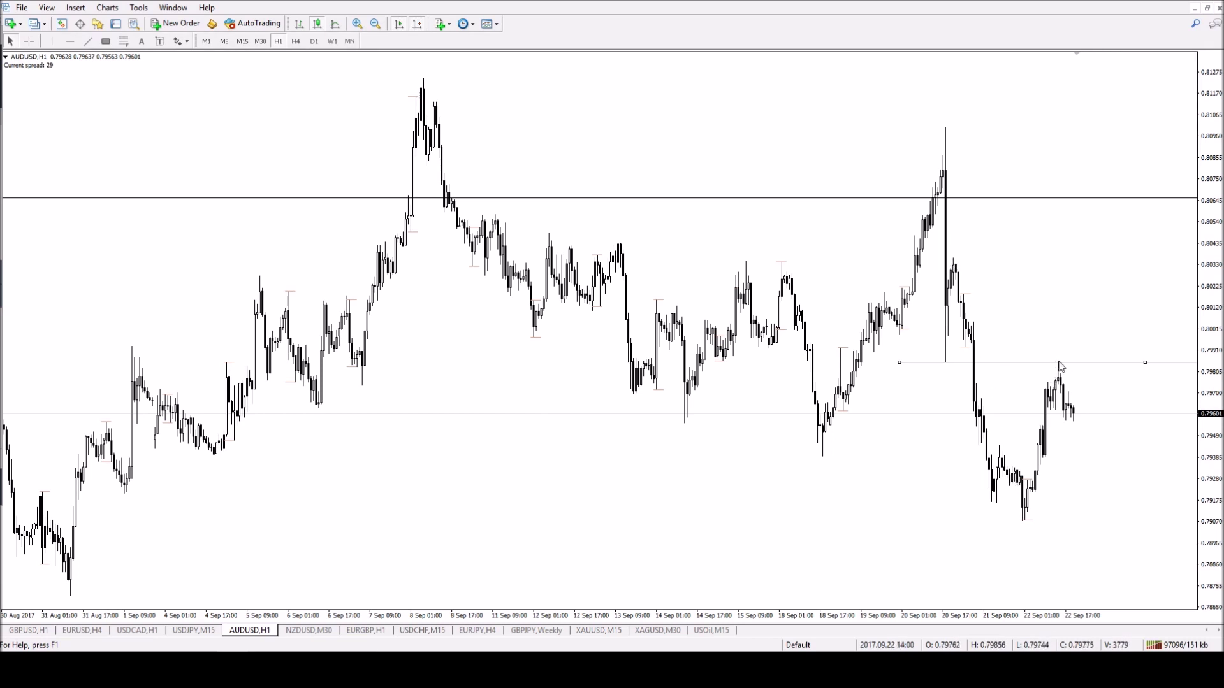
pyautogui.click(260, 41)
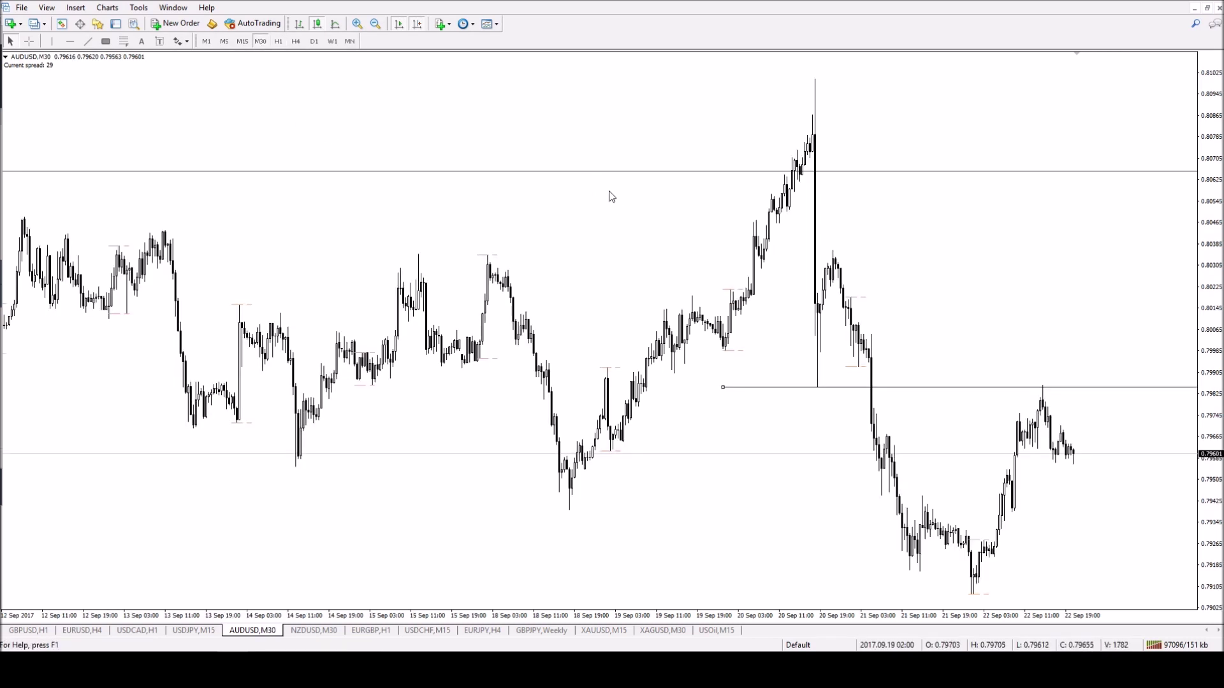
pyautogui.click(295, 40)
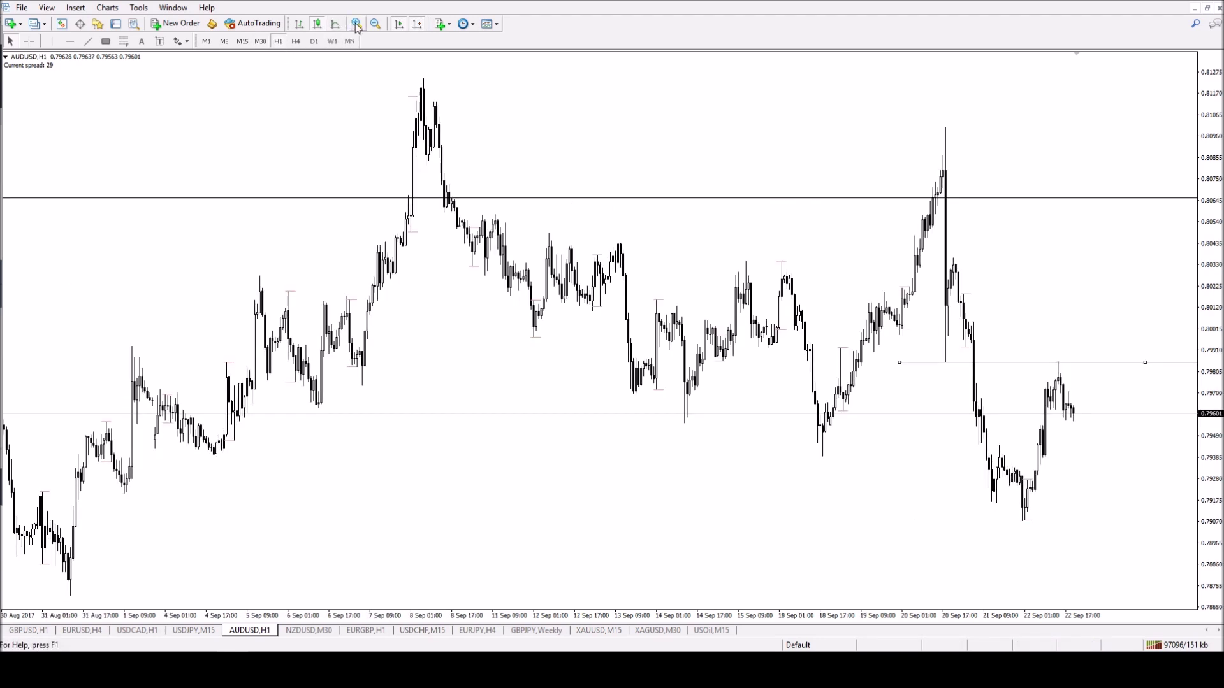
pyautogui.click(279, 41)
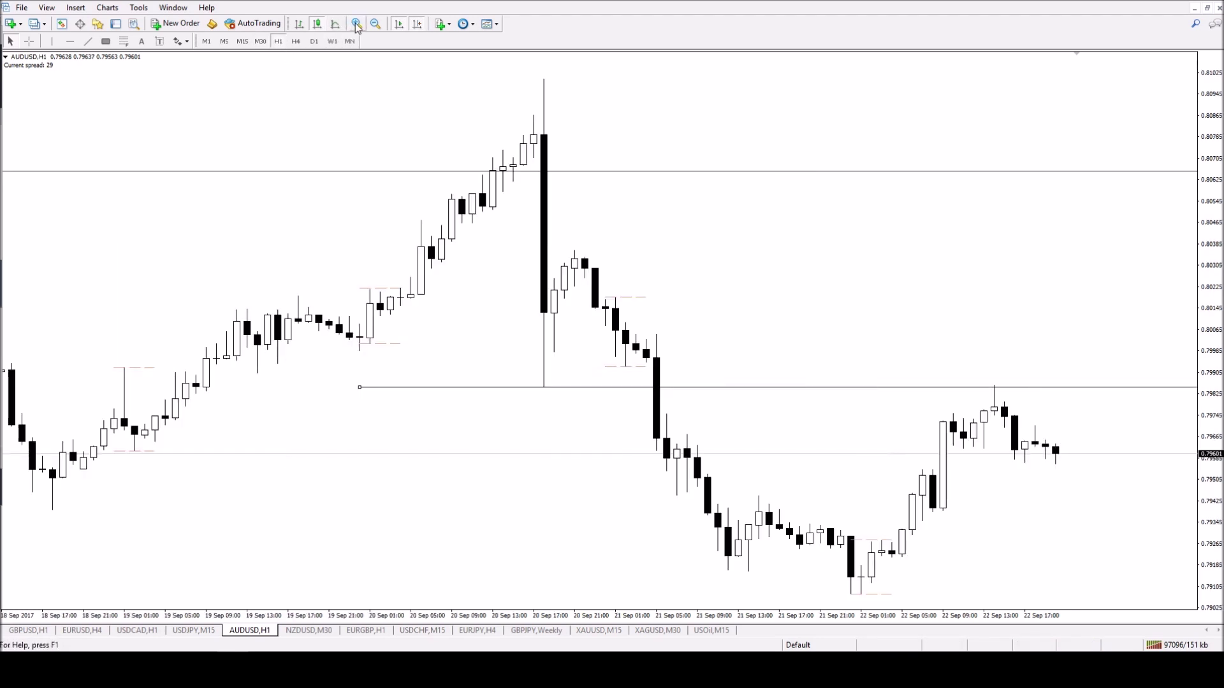
# Mark the 22 September consolidation on AUDUSD M15 with a rectangle at about 0.7962 to 0.7973, extended past the current price
pyautogui.click(242, 40)
pyautogui.click(375, 24)
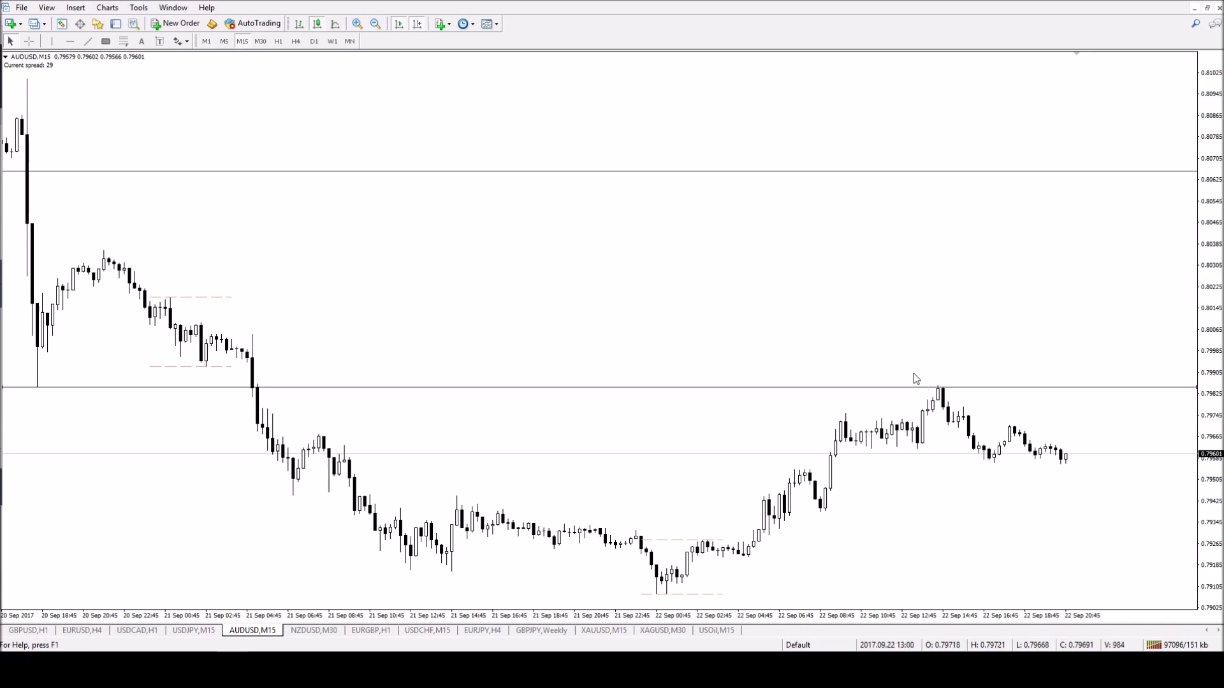
pyautogui.click(106, 41)
pyautogui.moveTo(846, 415)
pyautogui.mouseDown()
pyautogui.moveTo(1071, 443)
pyautogui.moveTo(934, 448)
pyautogui.mouseUp()
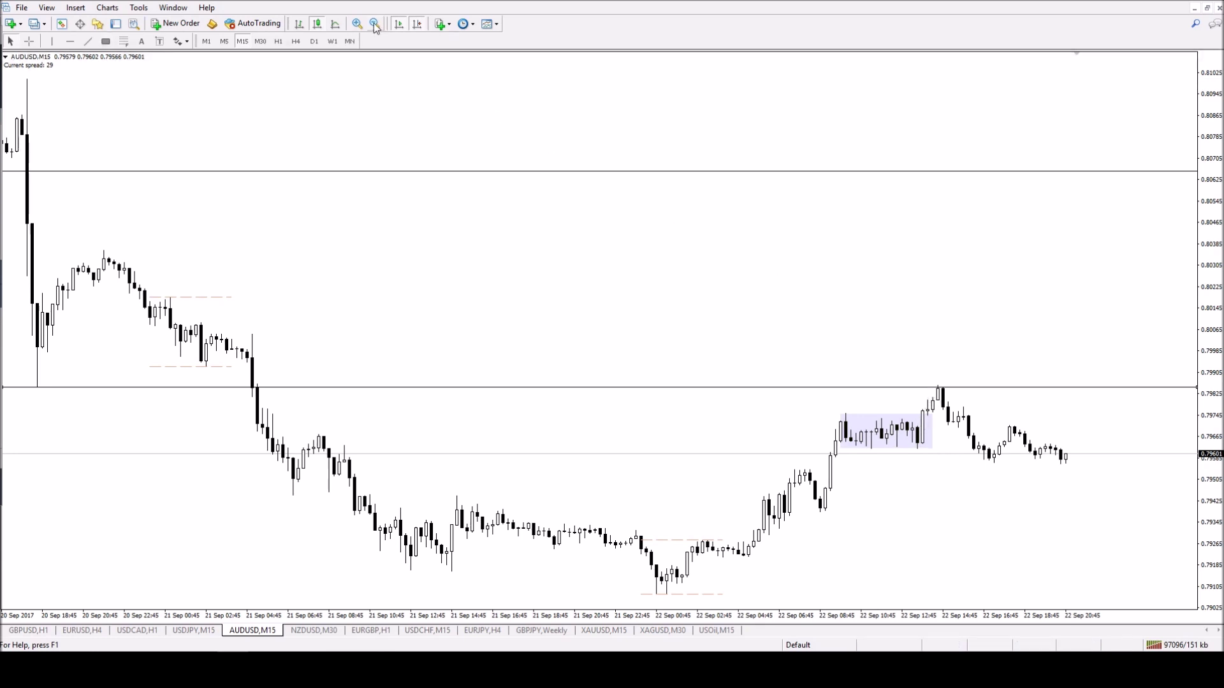
pyautogui.press('+')
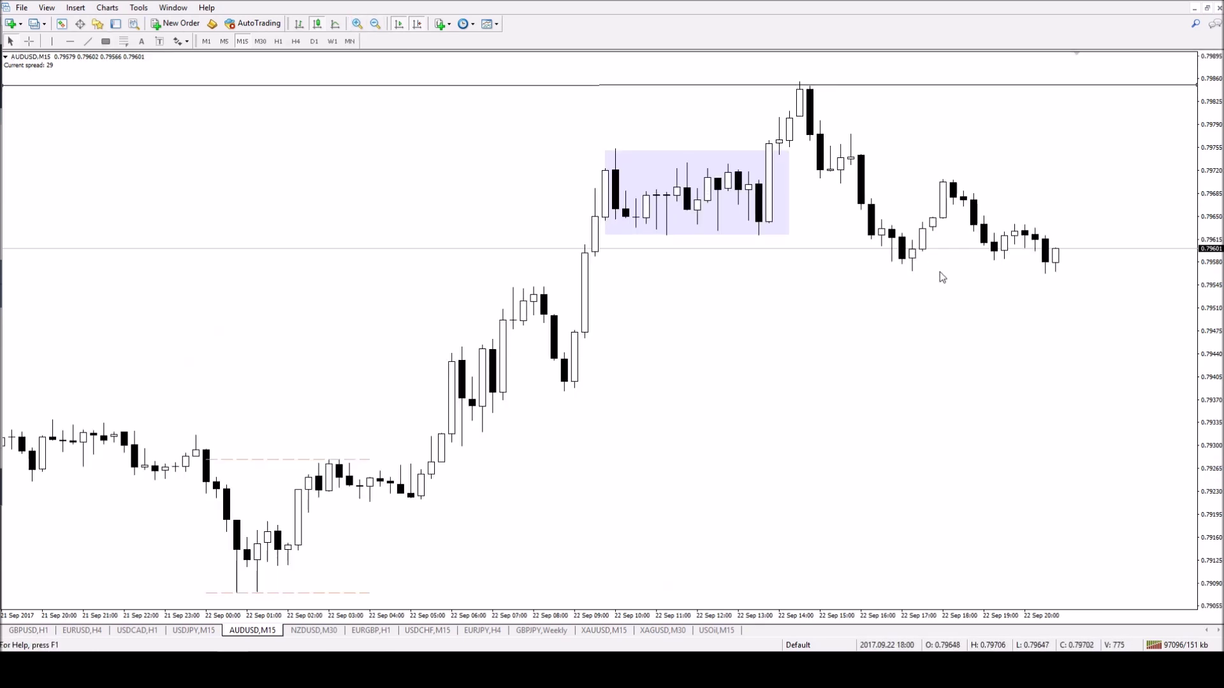
pyautogui.moveTo(780, 151); pyautogui.dragTo(1149, 162)
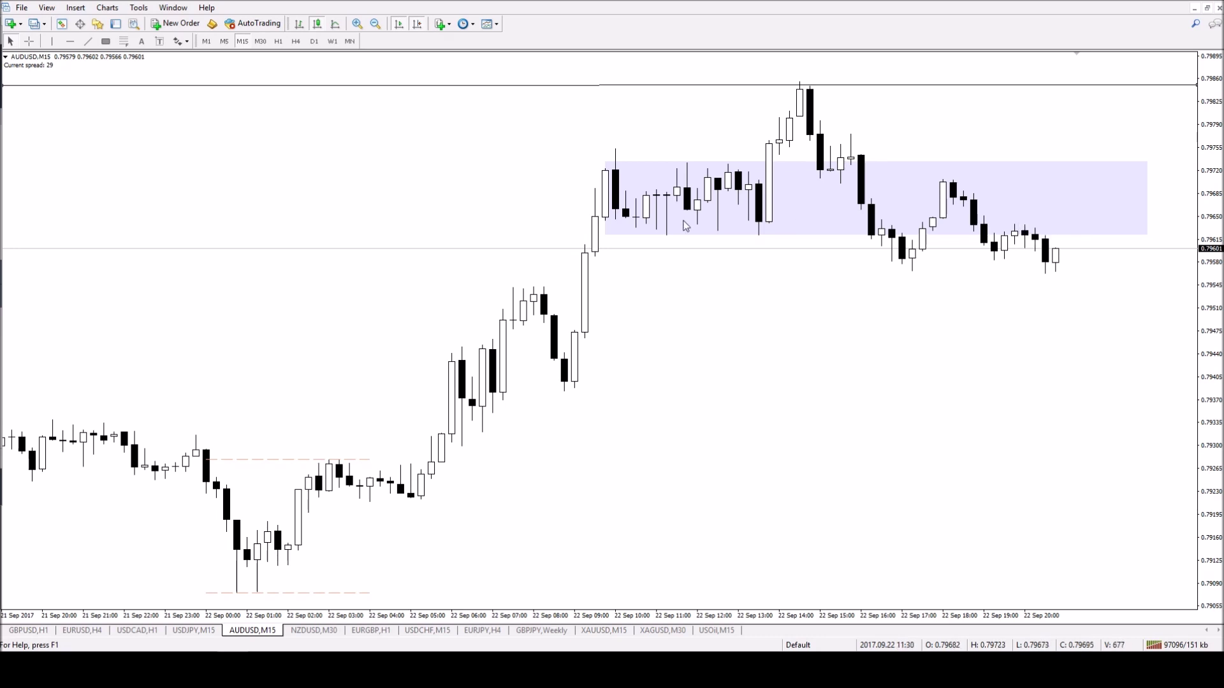
# Mark the mid-August to early September consolidation on AUDUSD H4 with a rectangle at about 0.7871 to 0.7968
pyautogui.click(278, 42)
pyautogui.click(375, 24)
pyautogui.click(375, 24)
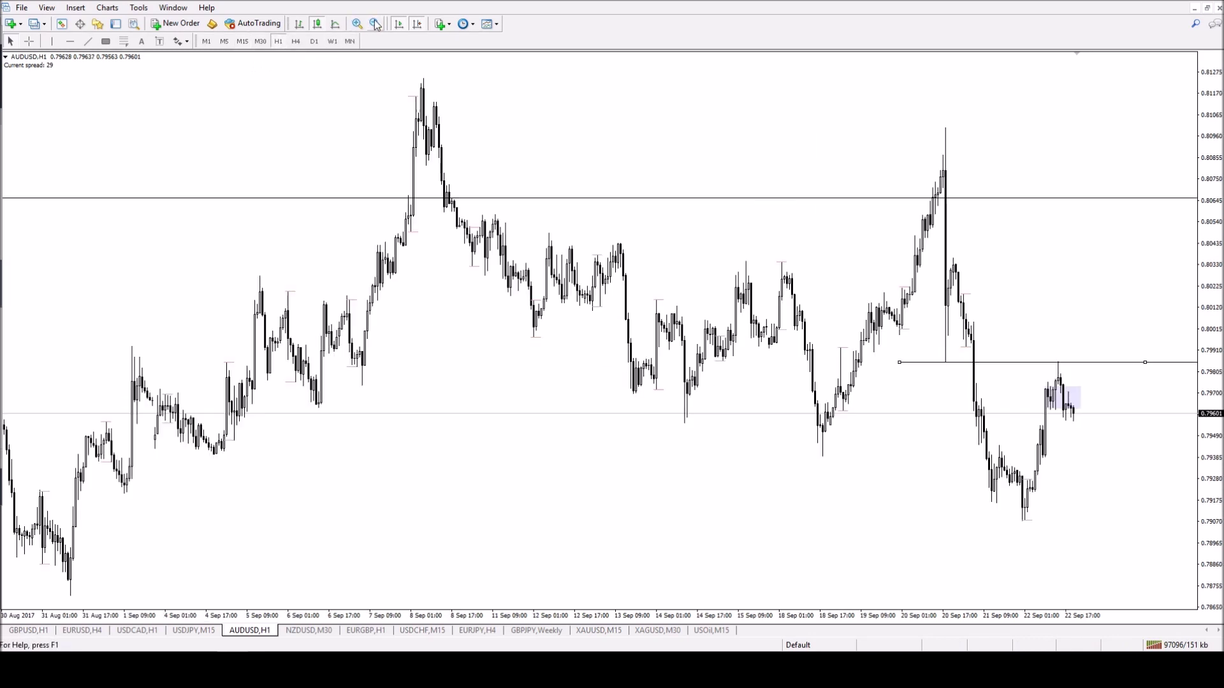
pyautogui.click(296, 41)
pyautogui.click(106, 41)
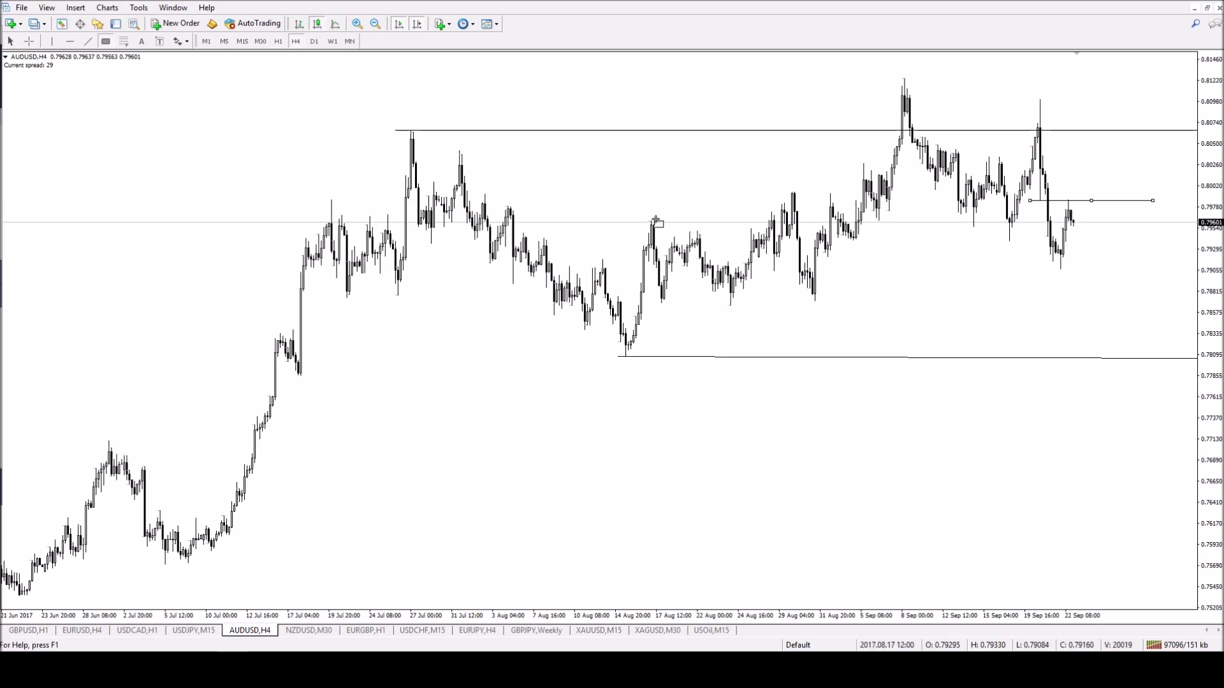
pyautogui.moveTo(646, 218); pyautogui.dragTo(870, 301)
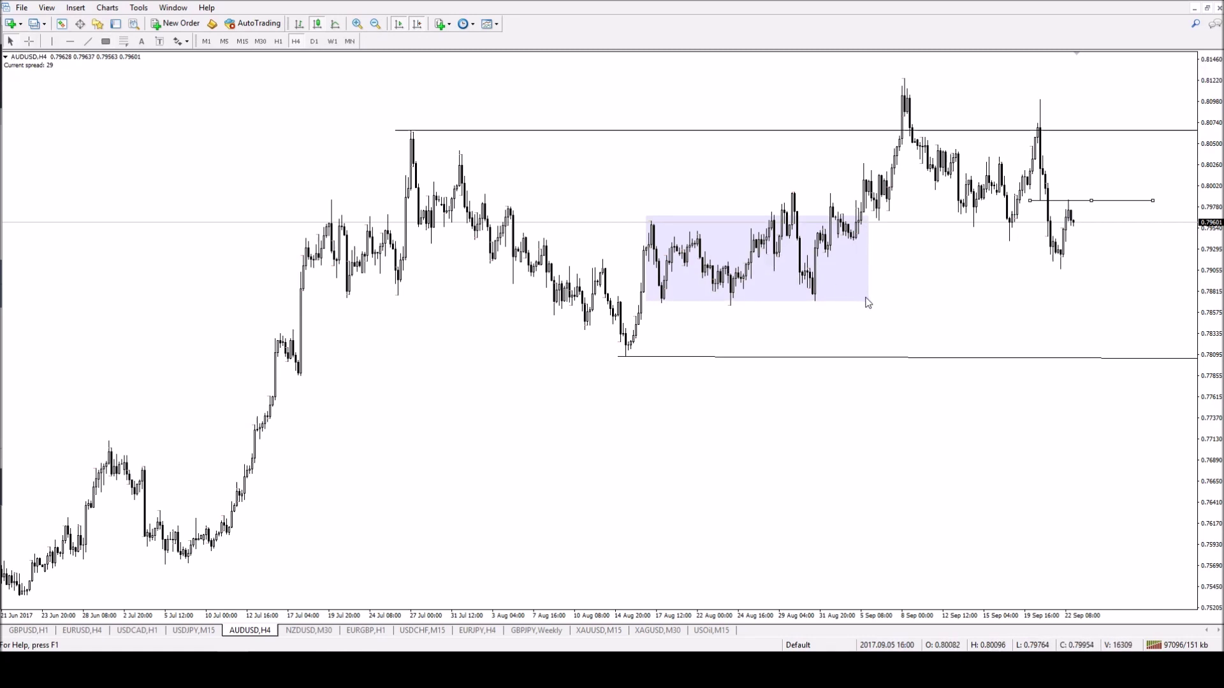
pyautogui.moveTo(870, 302); pyautogui.dragTo(866, 307)
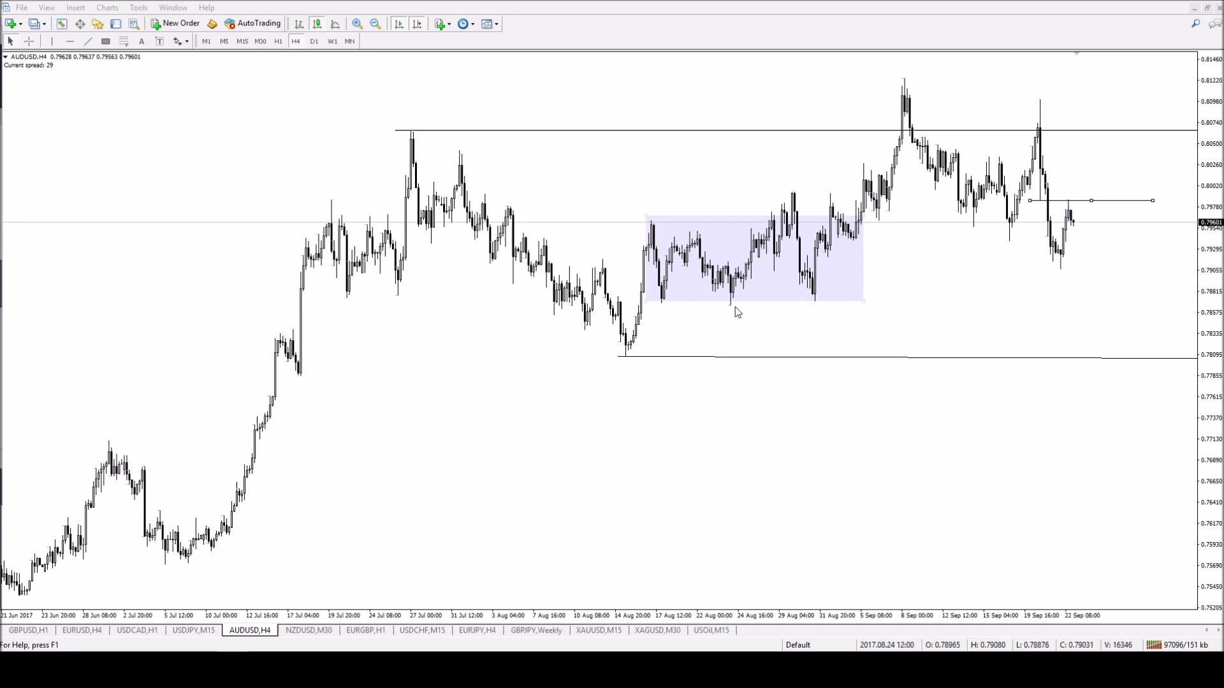
# Measure the distance from the latest AUDUSD H4 candles back to the late August lows at the rectangle's lower edge
pyautogui.middleClick(1090, 222)
pyautogui.moveTo(1090, 222); pyautogui.dragTo(822, 308)
pyautogui.middleClick(1071, 223)
pyautogui.moveTo(1066, 222); pyautogui.dragTo(814, 308)
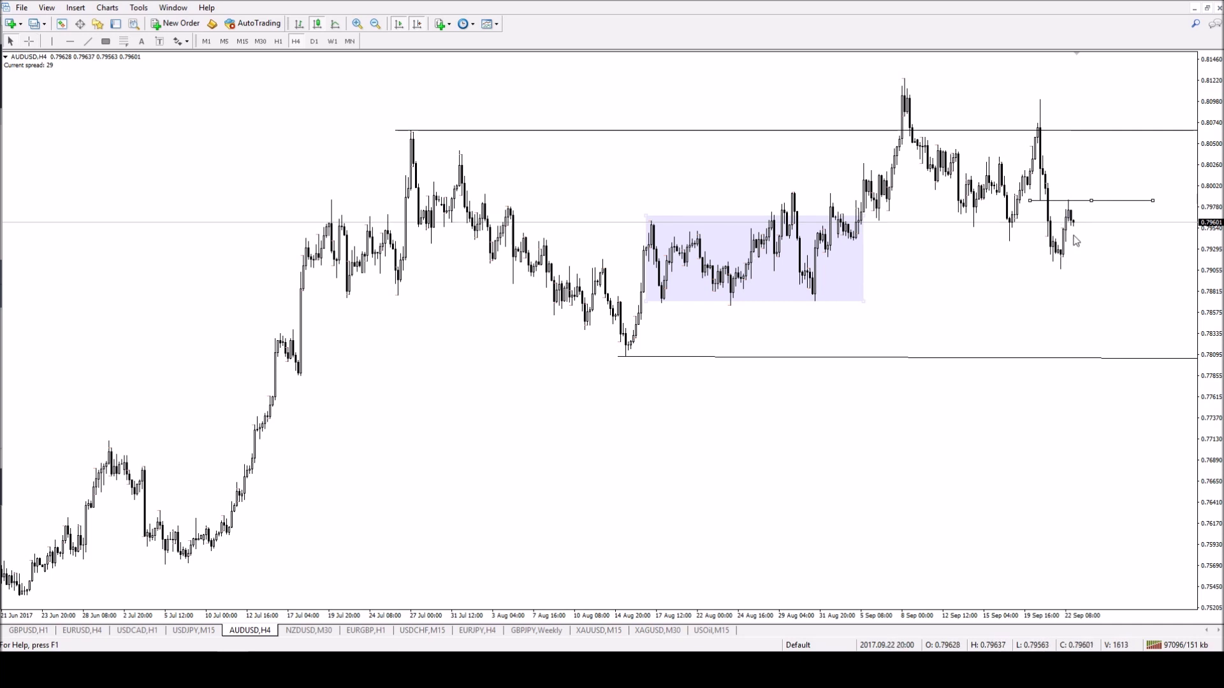
# Replace the AUDUSD H4 consolidation rectangle with a horizontal line at 0.78707 along the late August lows
pyautogui.rightClick(860, 303)
pyautogui.click(884, 339)
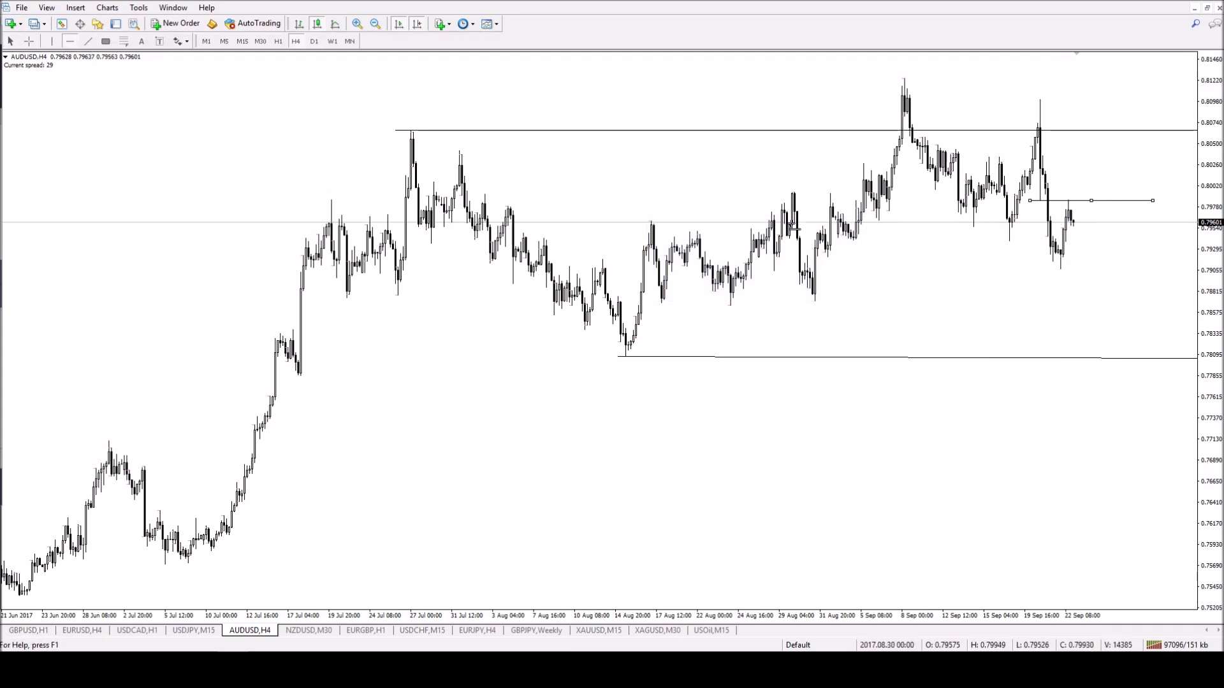
pyautogui.click(825, 302)
pyautogui.moveTo(824, 303); pyautogui.dragTo(832, 300)
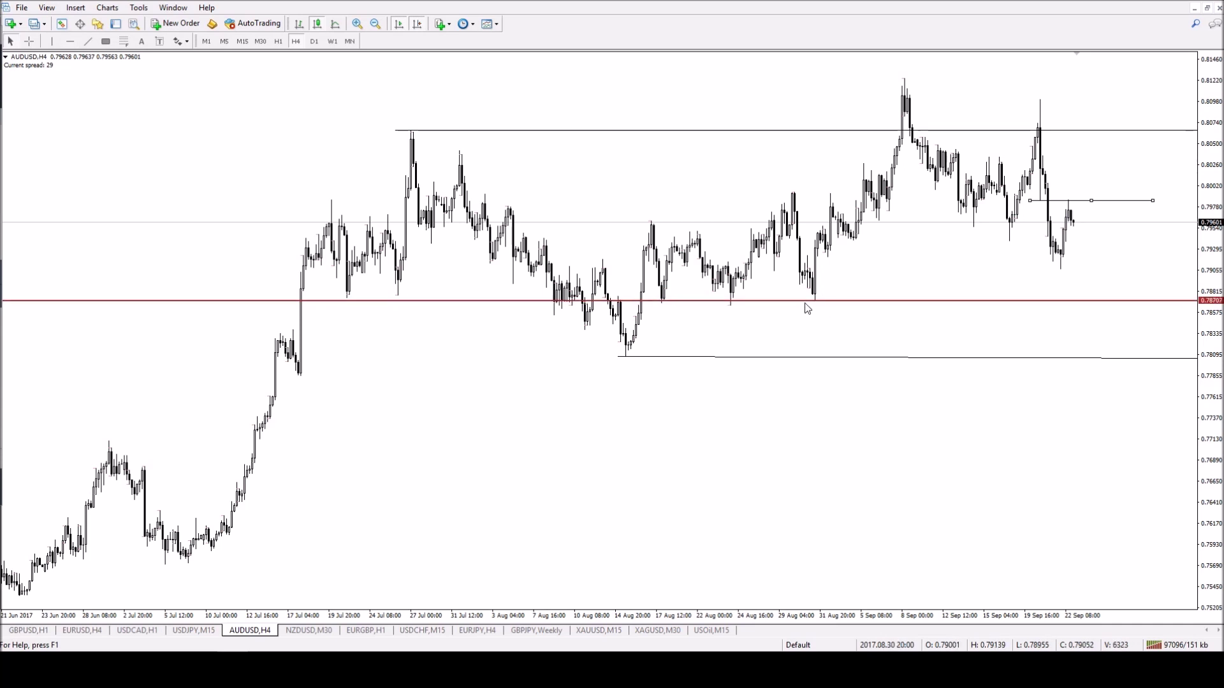
# On AUDUSD M5, draw a short rising trendline from the current price to about 0.7963 inside the shaded zone
pyautogui.click(260, 41)
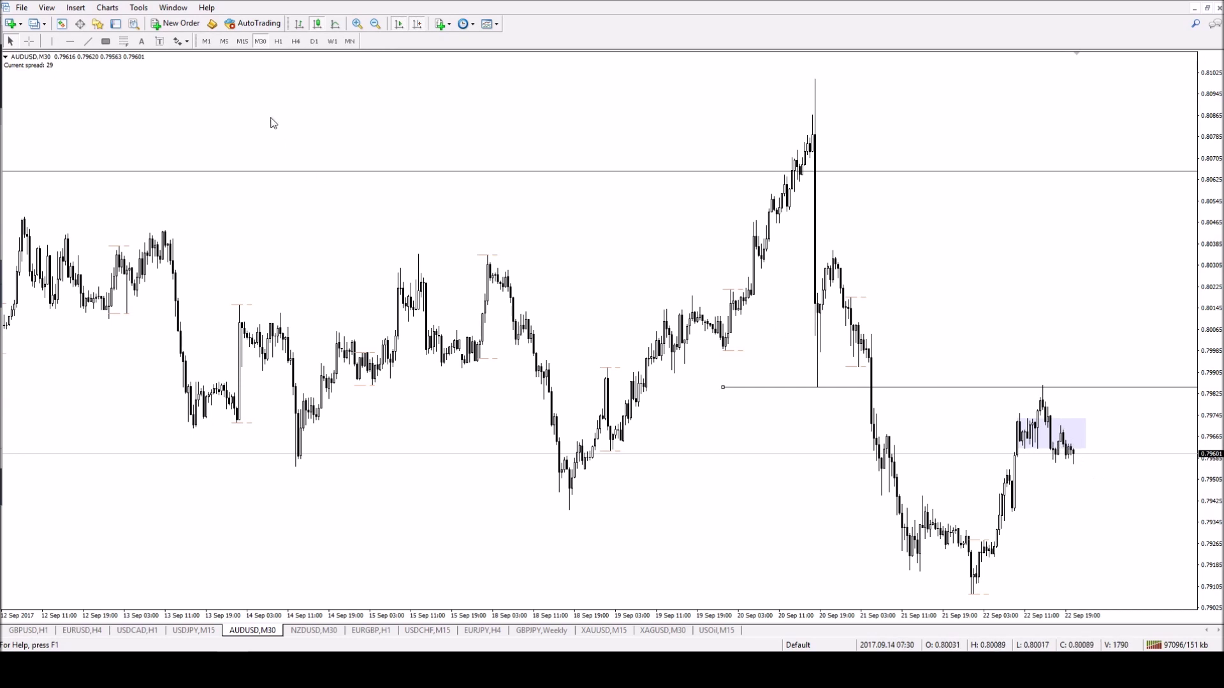
pyautogui.click(357, 24)
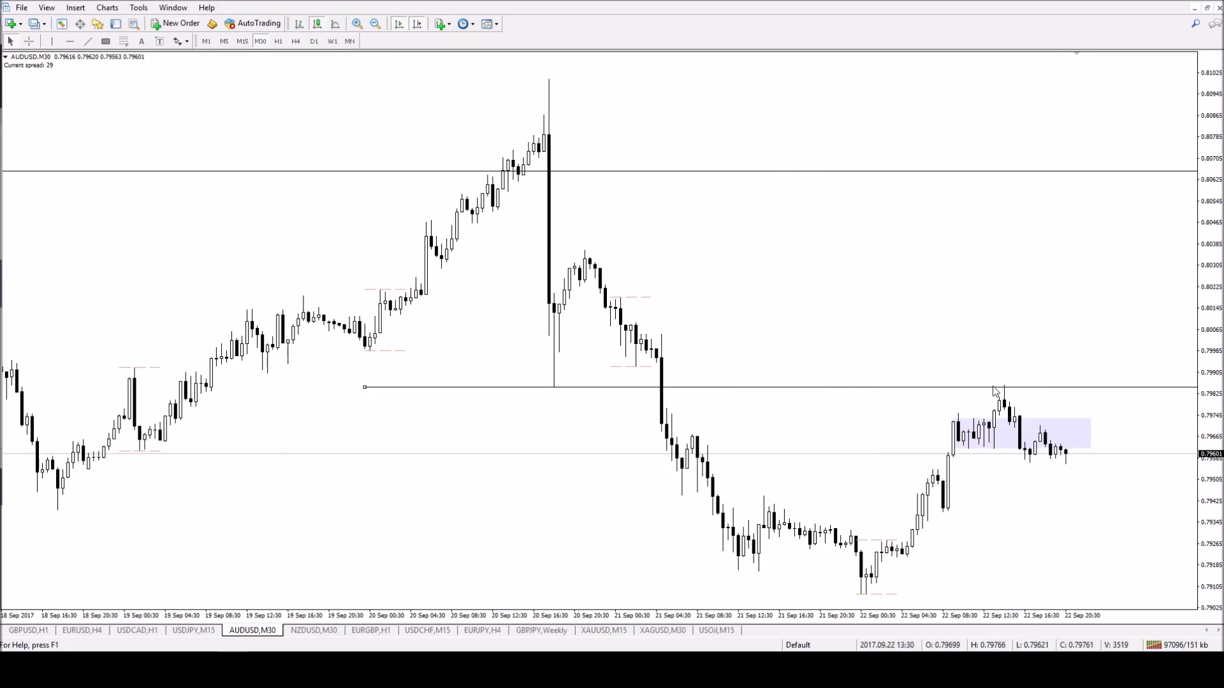
pyautogui.click(224, 41)
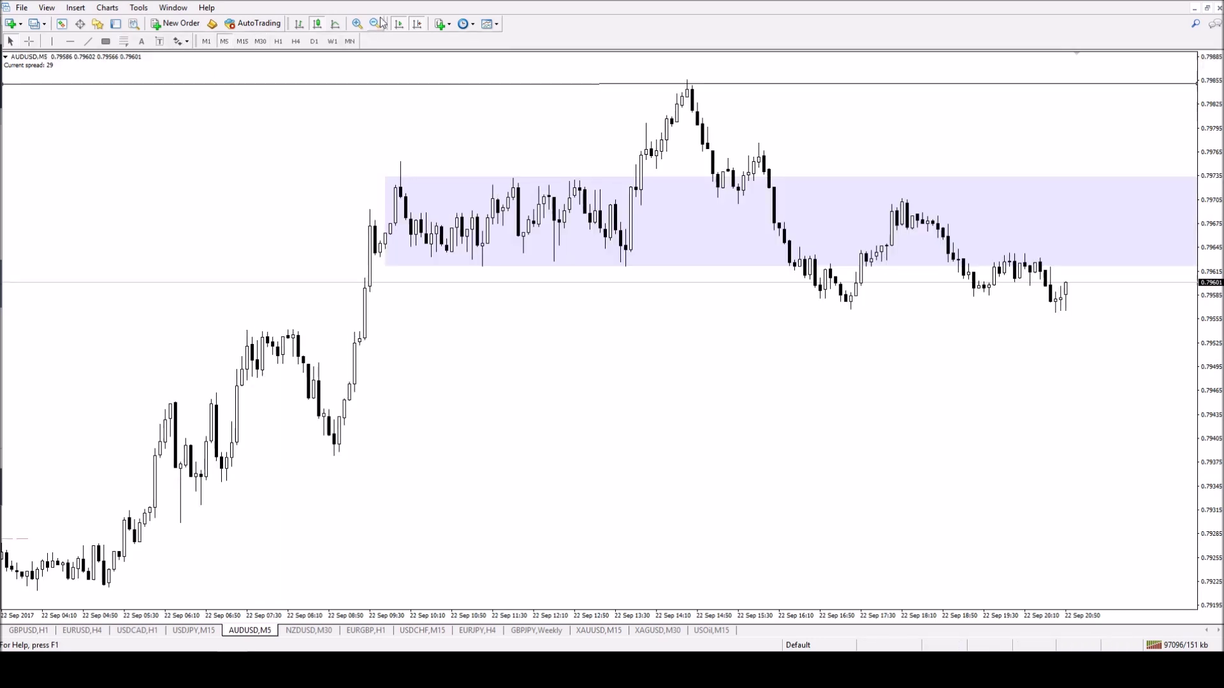
pyautogui.click(376, 25)
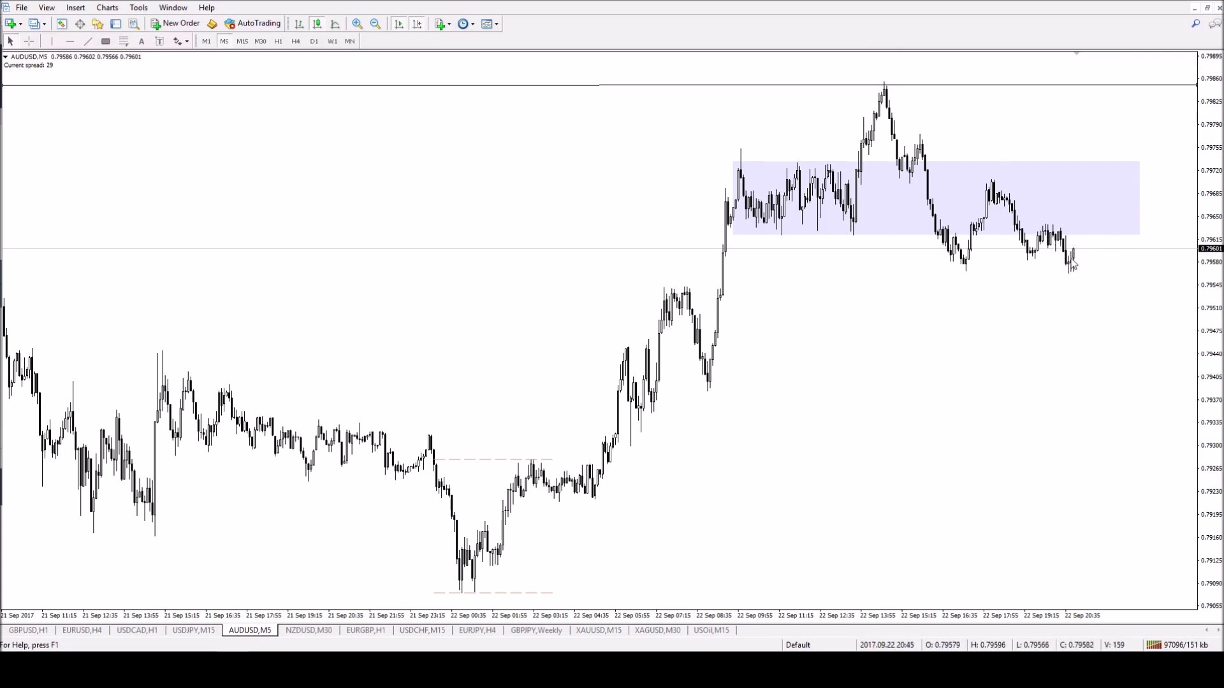
pyautogui.click(90, 41)
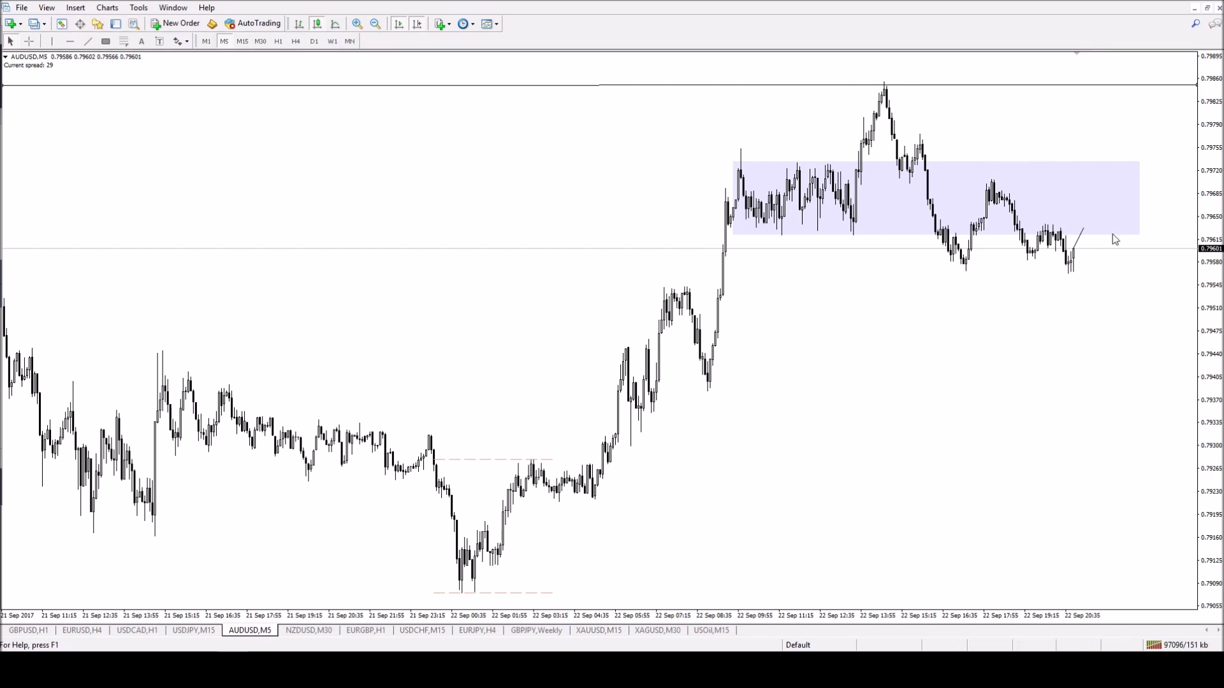
# Measure between the 0.78707 line and the latest AUDUSD H4 candles, and compare the level on H1
pyautogui.click(296, 40)
pyautogui.middleClick(945, 377)
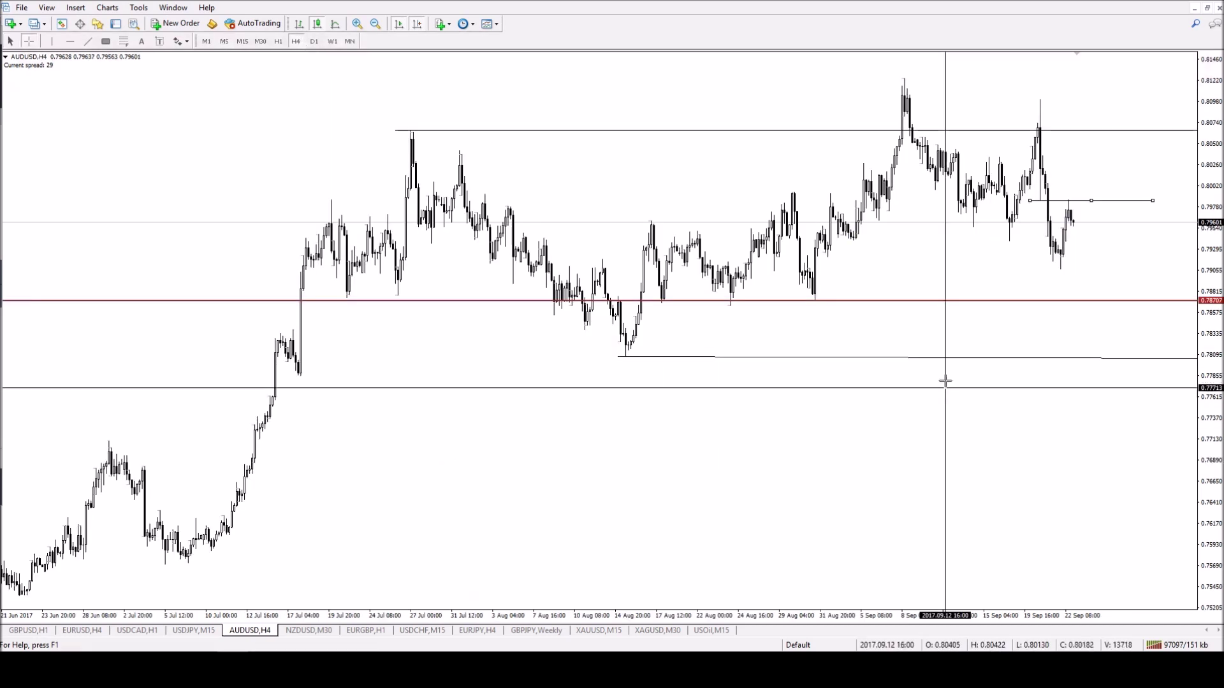
pyautogui.moveTo(952, 295); pyautogui.dragTo(1071, 237)
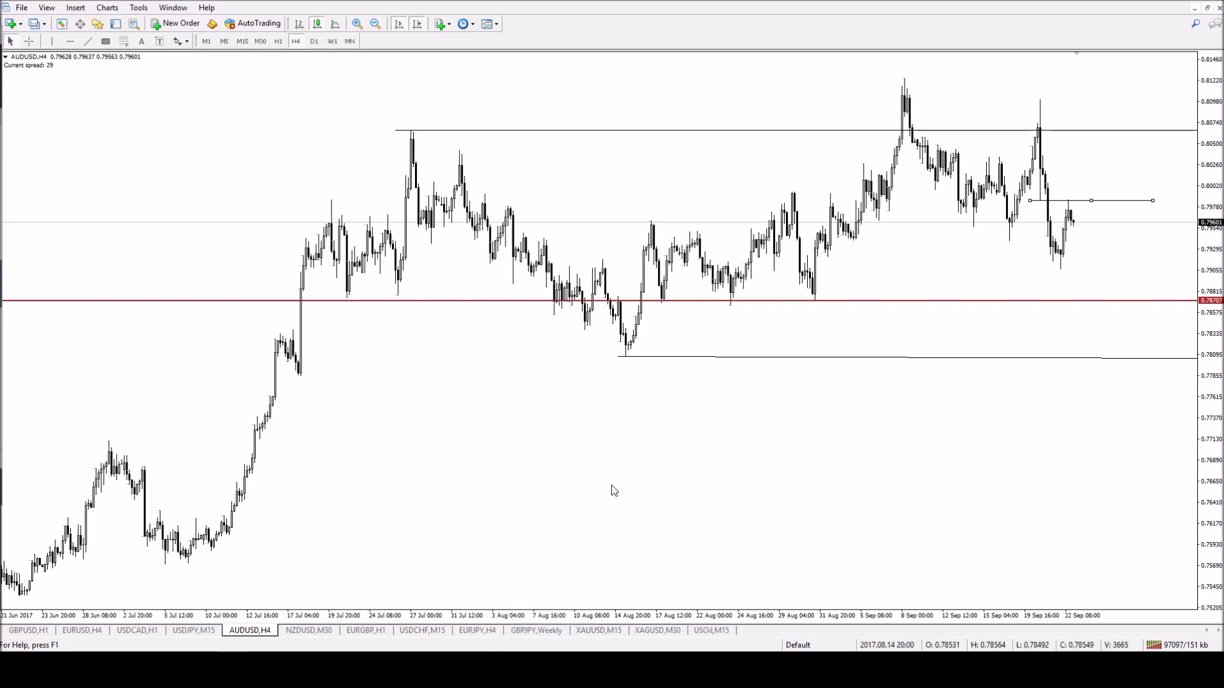
pyautogui.click(278, 41)
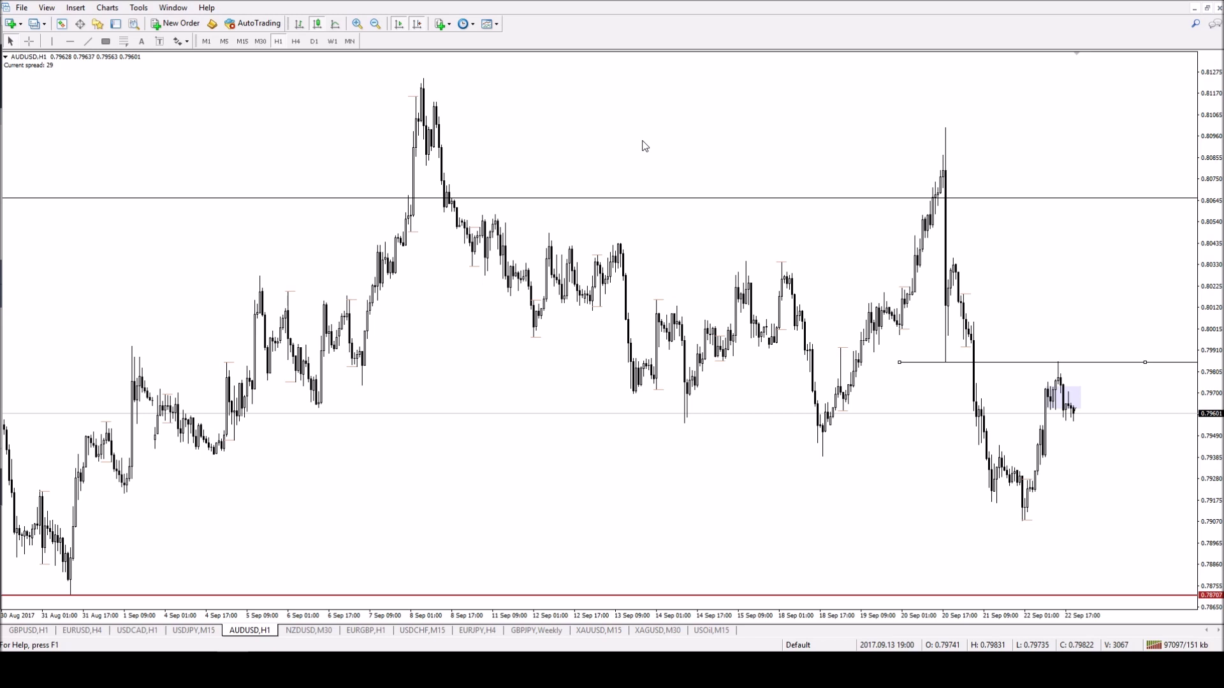
pyautogui.click(296, 41)
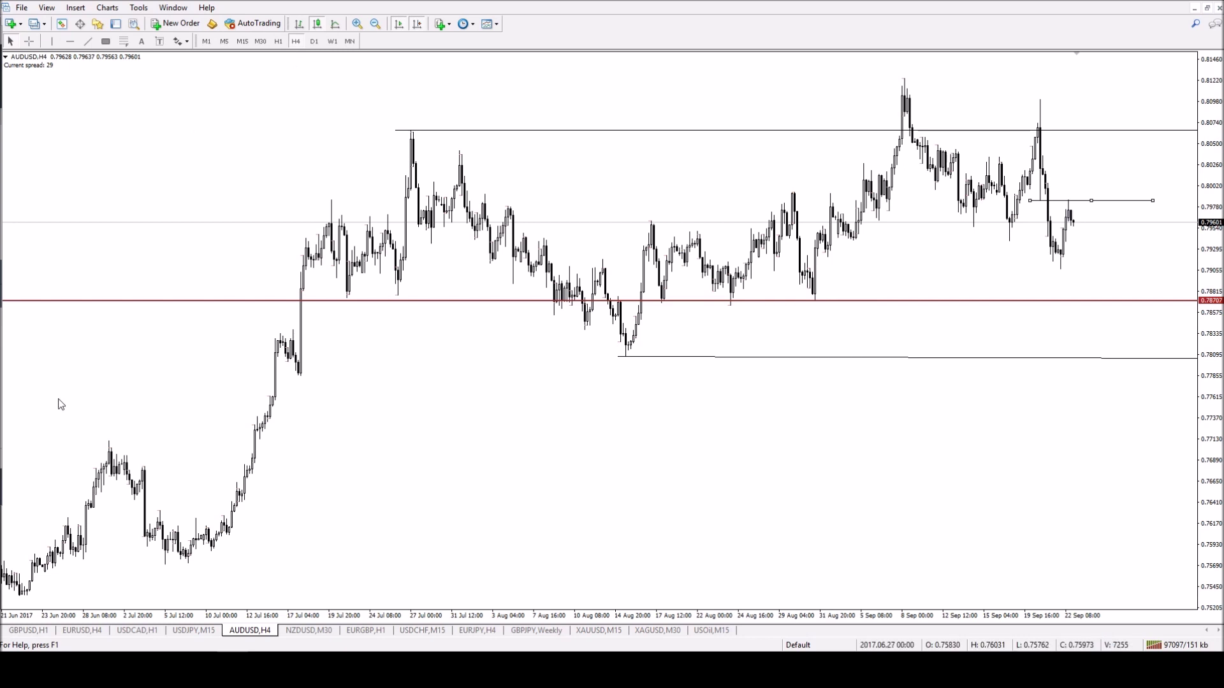
# Apply the White temp template to the NZDUSD chart and set it to the daily timeframe
pyautogui.click(313, 630)
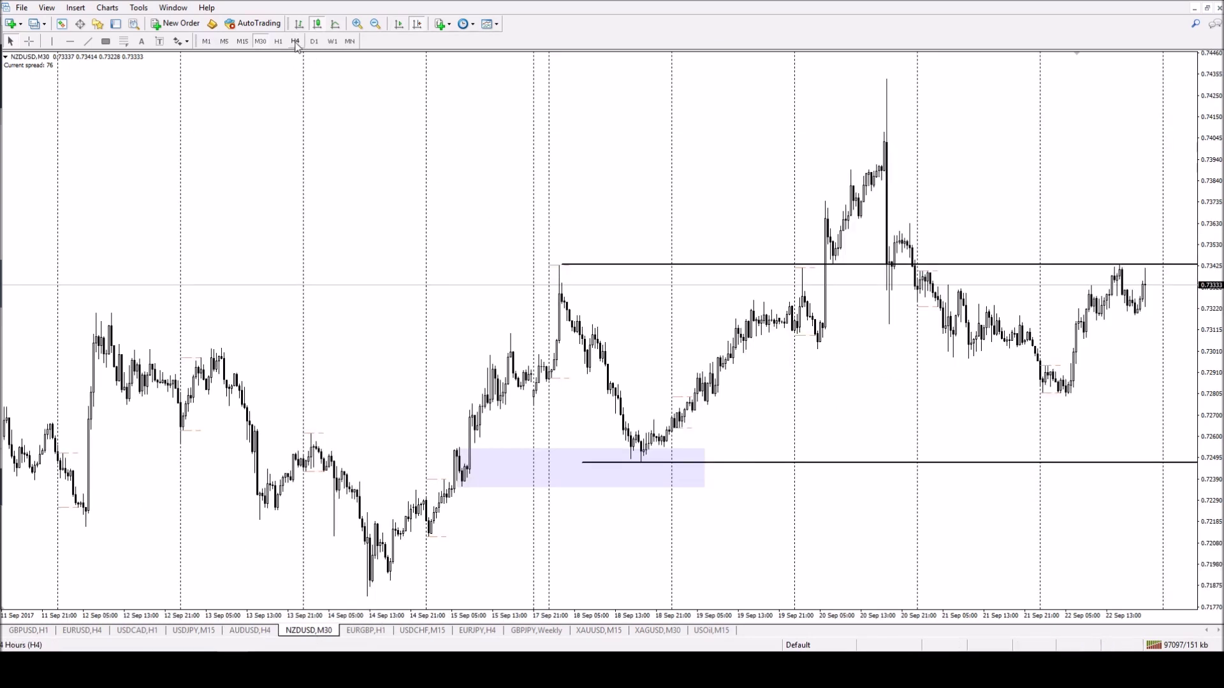
pyautogui.rightClick(310, 125)
pyautogui.moveTo(402, 248)
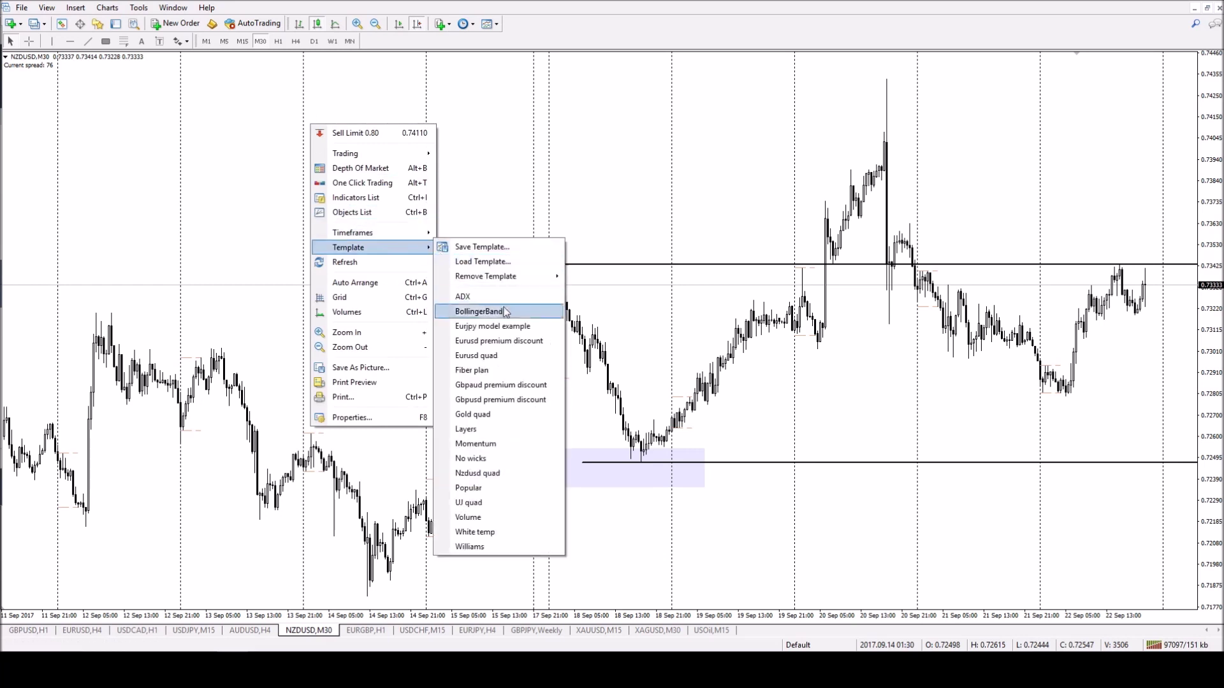
pyautogui.click(534, 533)
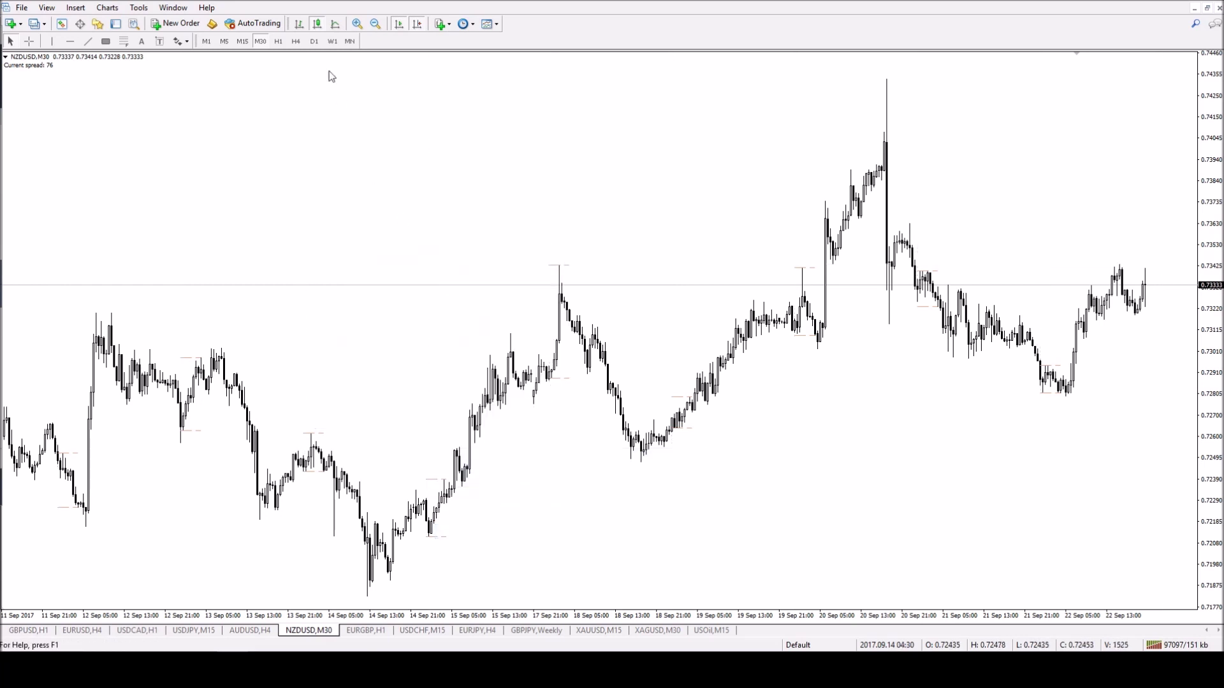
pyautogui.click(314, 40)
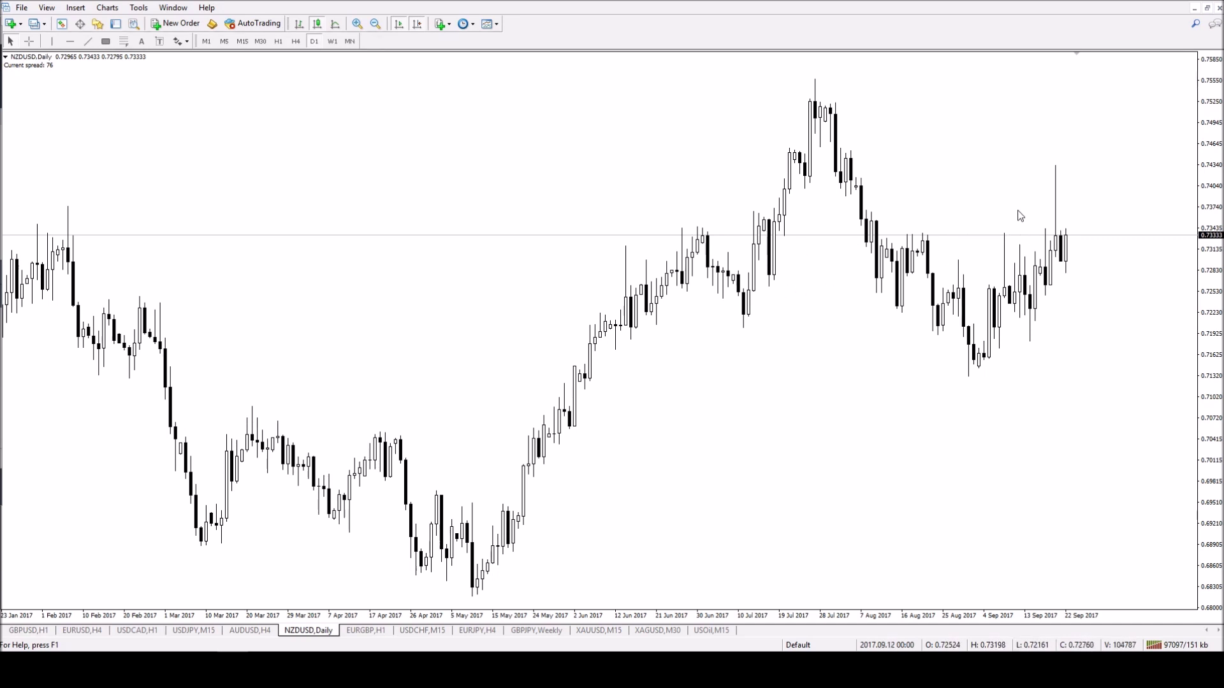
# Open the EURGBP chart, view it on H4, and set it to the daily timeframe
pyautogui.click(377, 631)
pyautogui.click(296, 42)
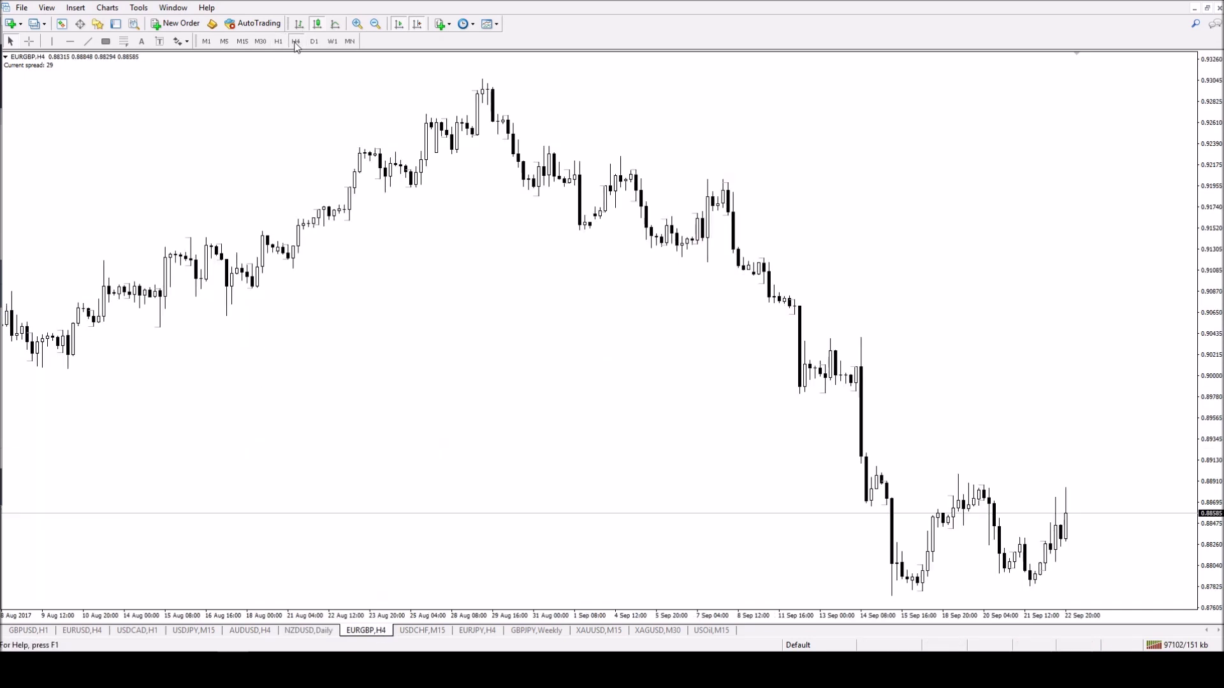
pyautogui.click(314, 41)
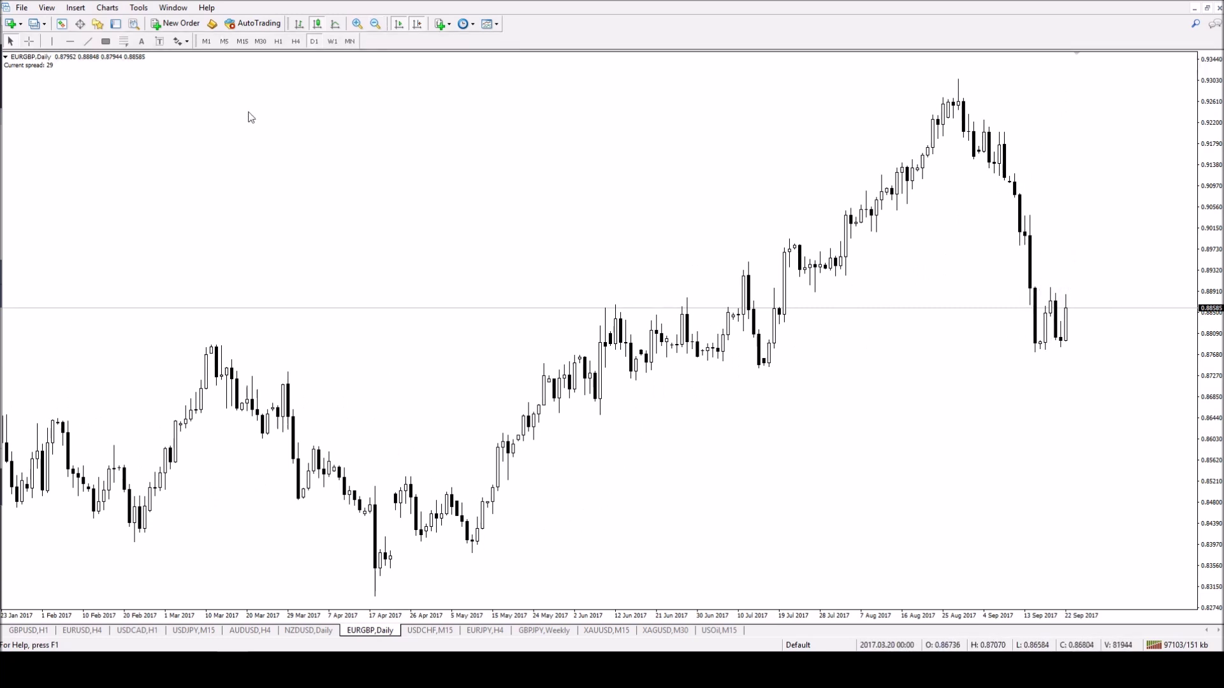
pyautogui.click(106, 41)
pyautogui.moveTo(701, 369); pyautogui.dragTo(1175, 376)
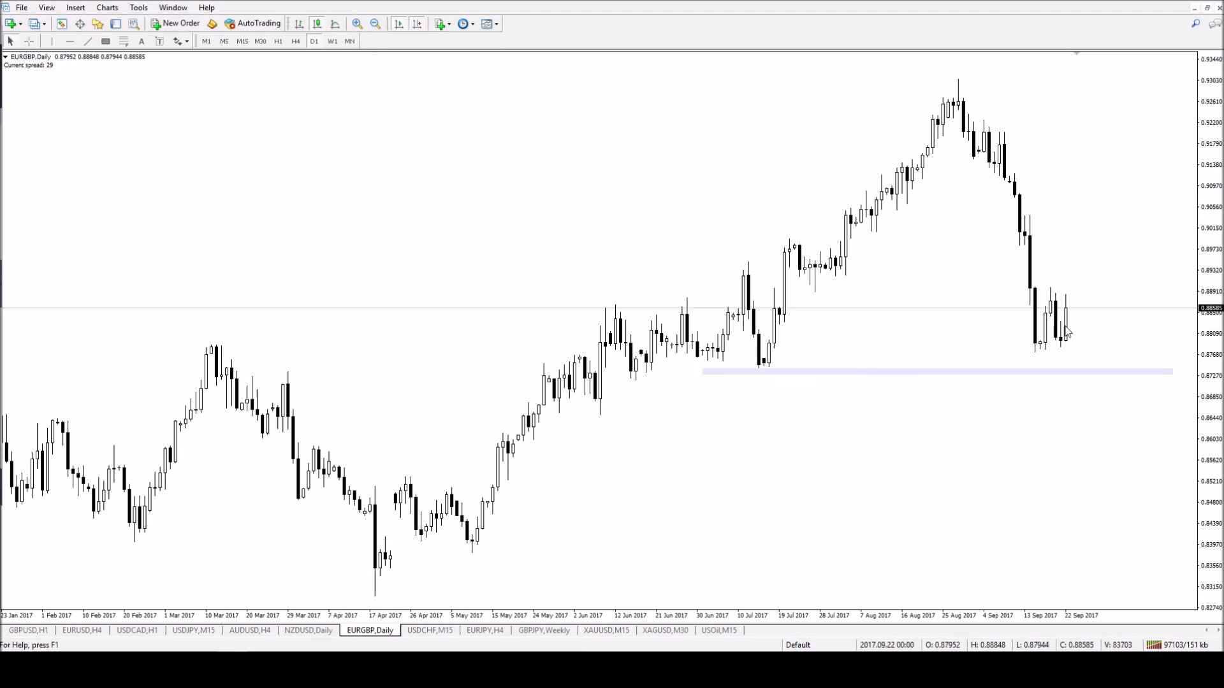
pyautogui.rightClick(712, 372)
pyautogui.click(726, 411)
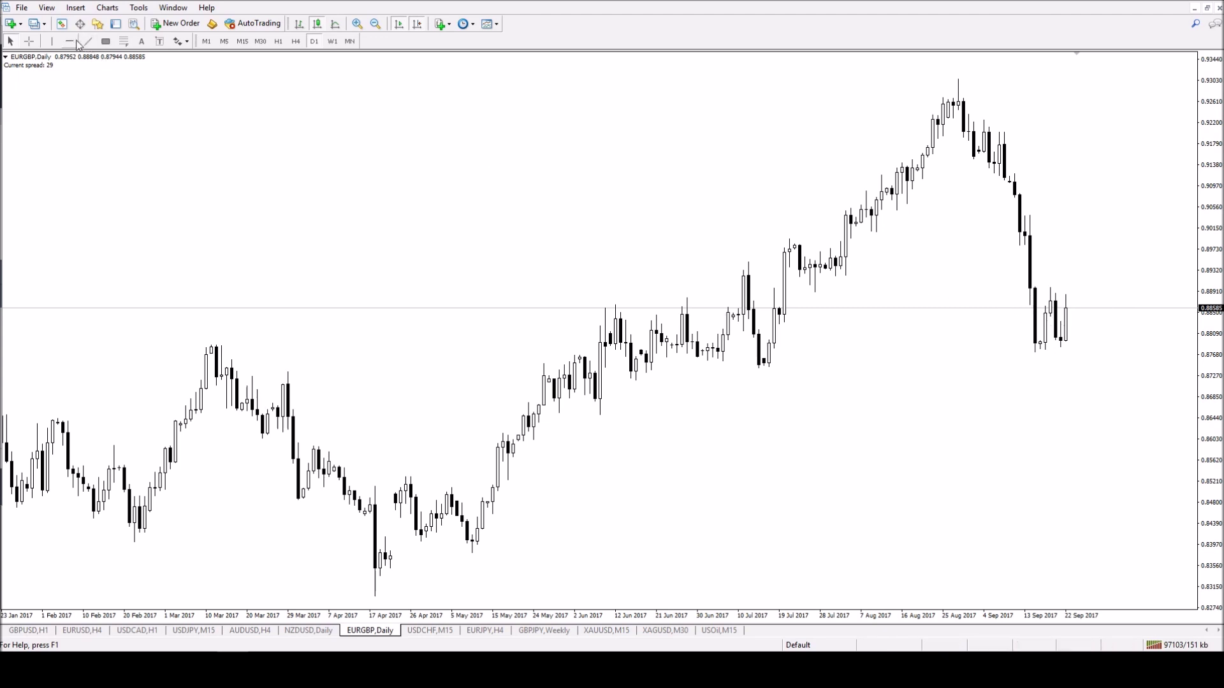
# Place a horizontal line at 0.88875 on EURGBP and sketch an H4 price path rising to about 0.8970, retesting the line and rising again
pyautogui.click(823, 294)
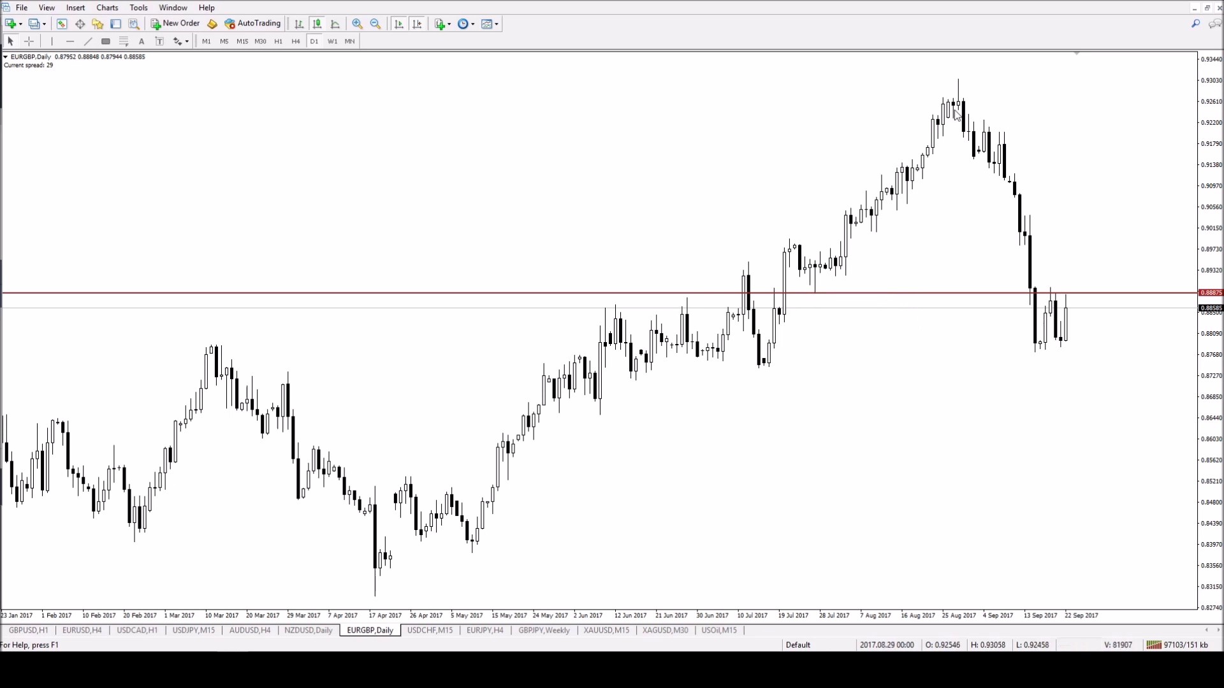
pyautogui.click(296, 40)
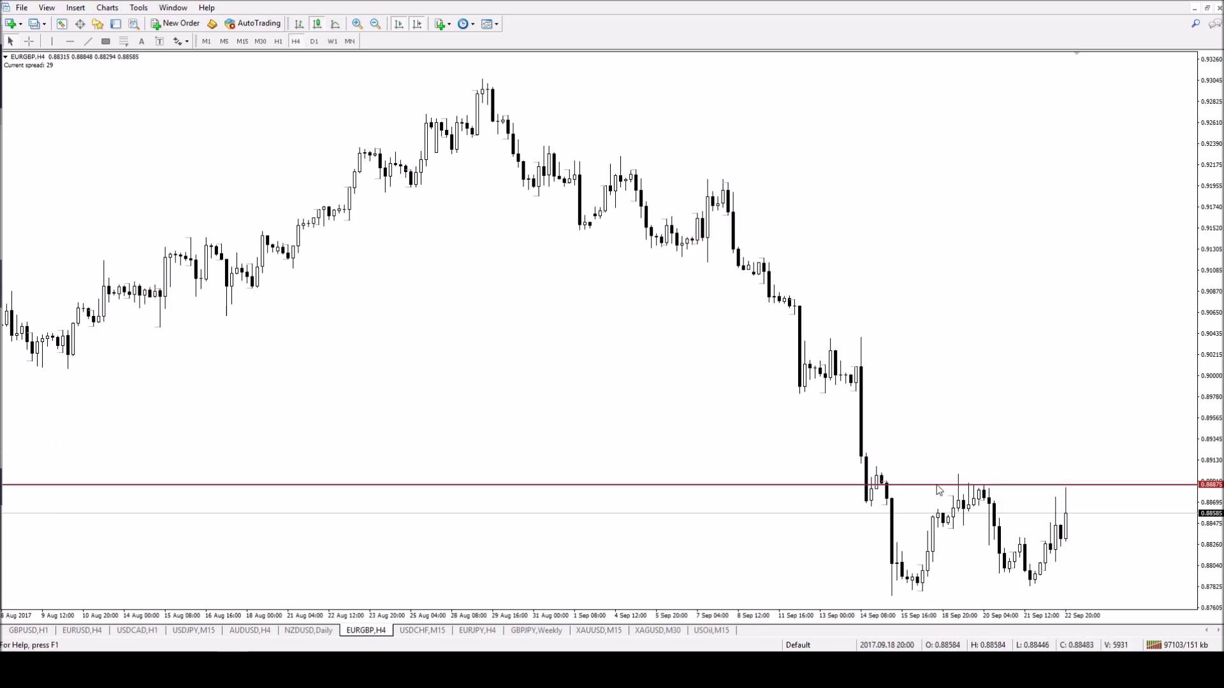
pyautogui.click(88, 41)
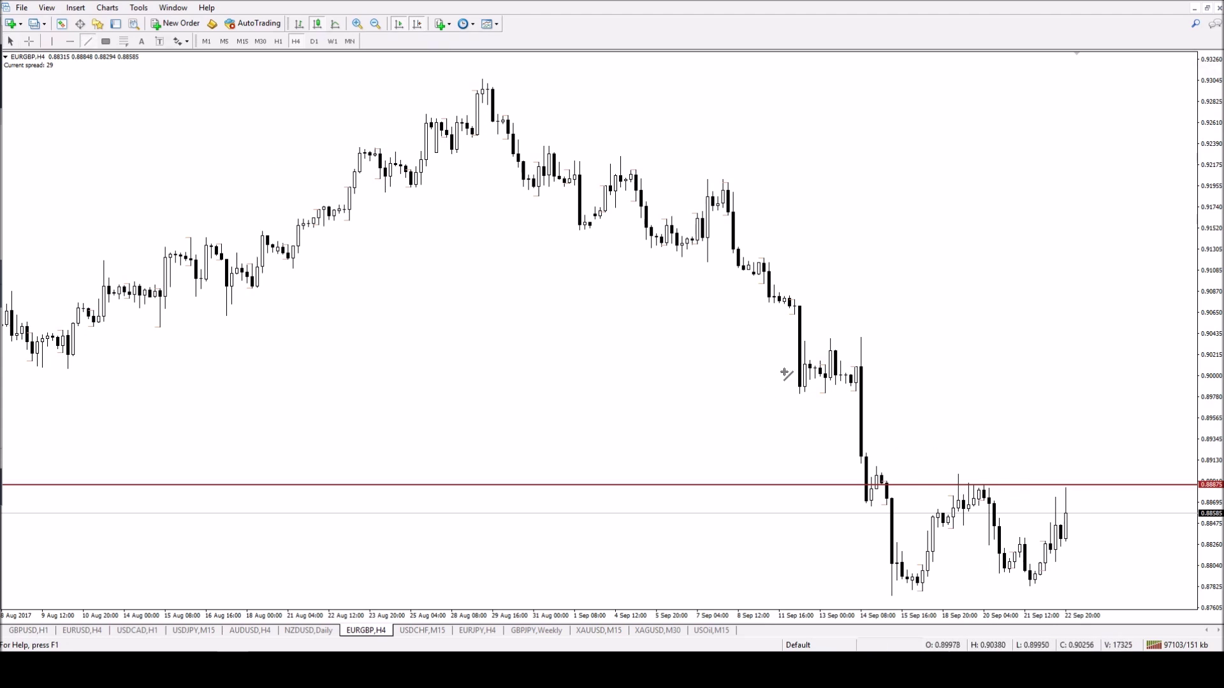
pyautogui.moveTo(1066, 515); pyautogui.dragTo(1084, 405)
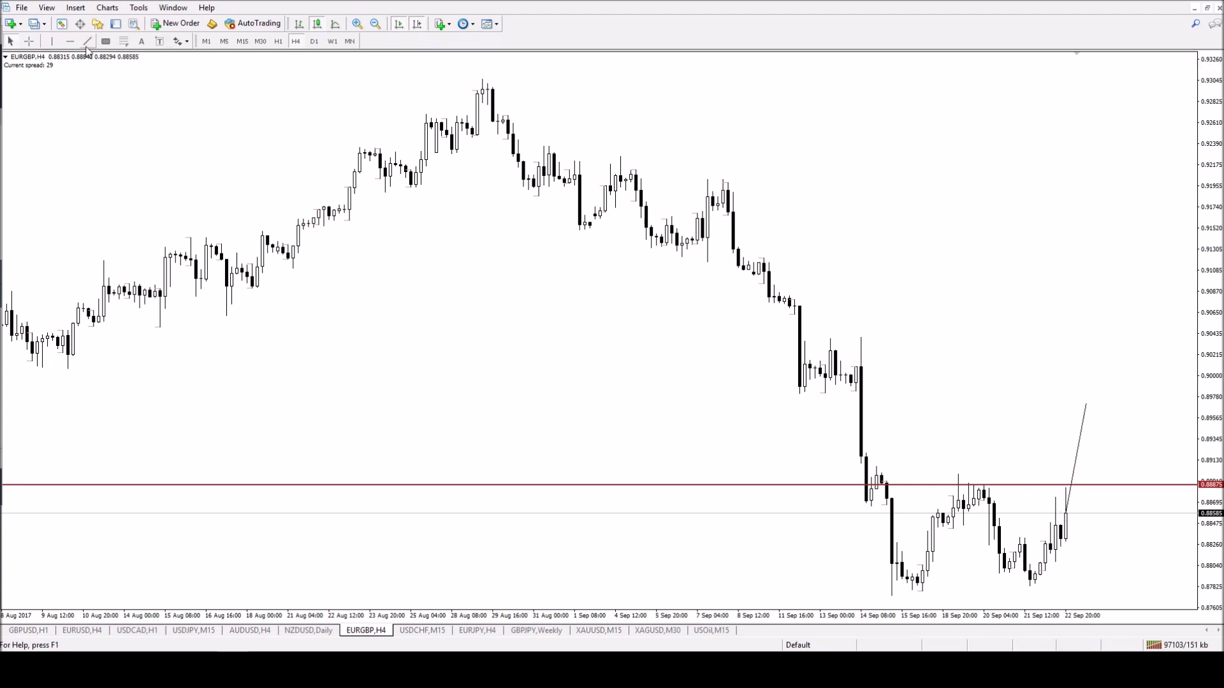
pyautogui.moveTo(1084, 406)
pyautogui.mouseDown()
pyautogui.moveTo(1115, 492)
pyautogui.moveTo(1106, 484)
pyautogui.mouseUp()
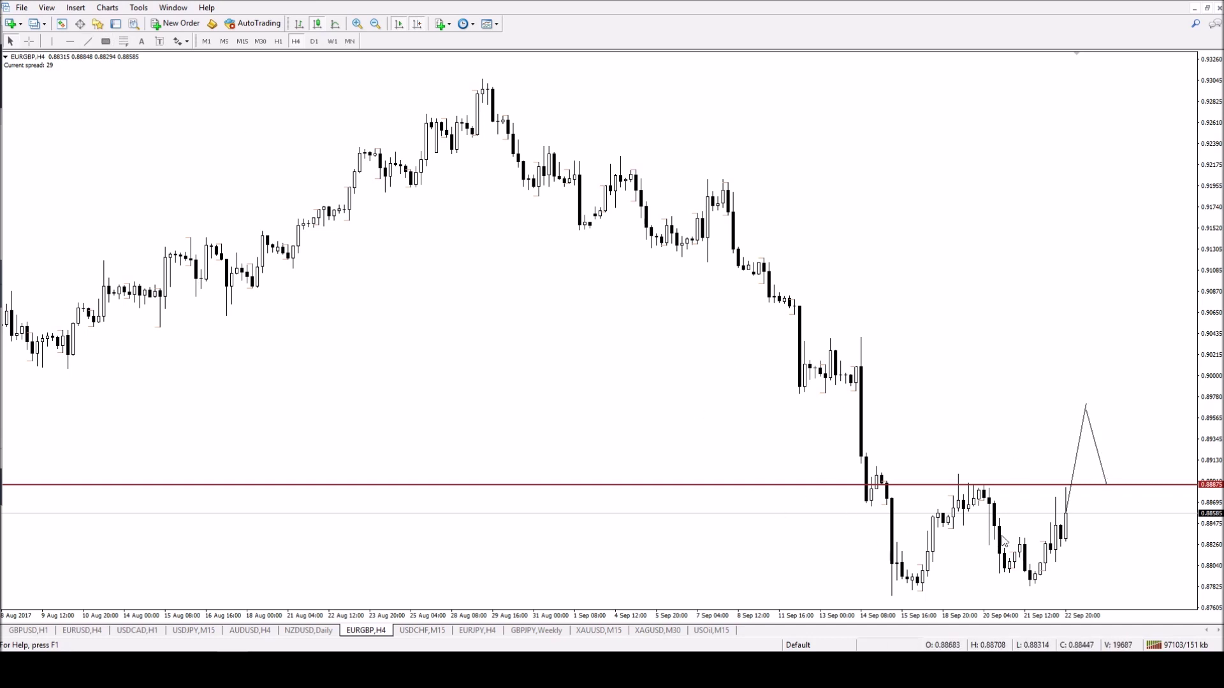
pyautogui.click(88, 40)
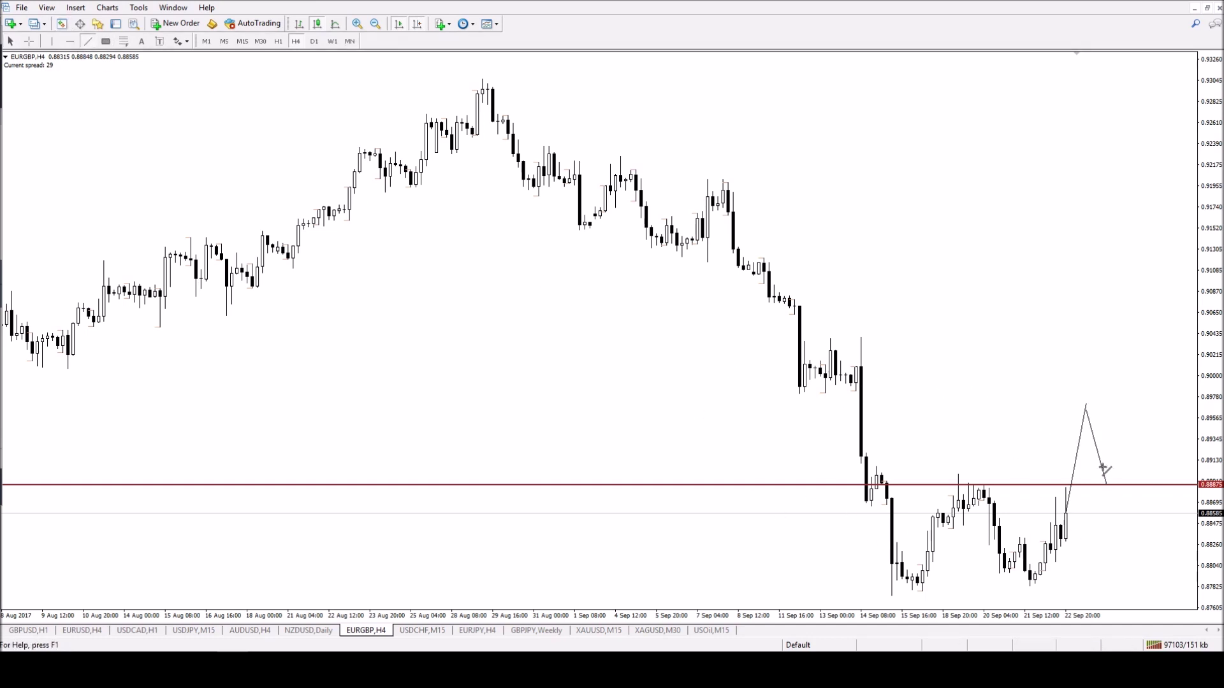
pyautogui.moveTo(1113, 485); pyautogui.dragTo(1122, 416)
pyautogui.click(314, 41)
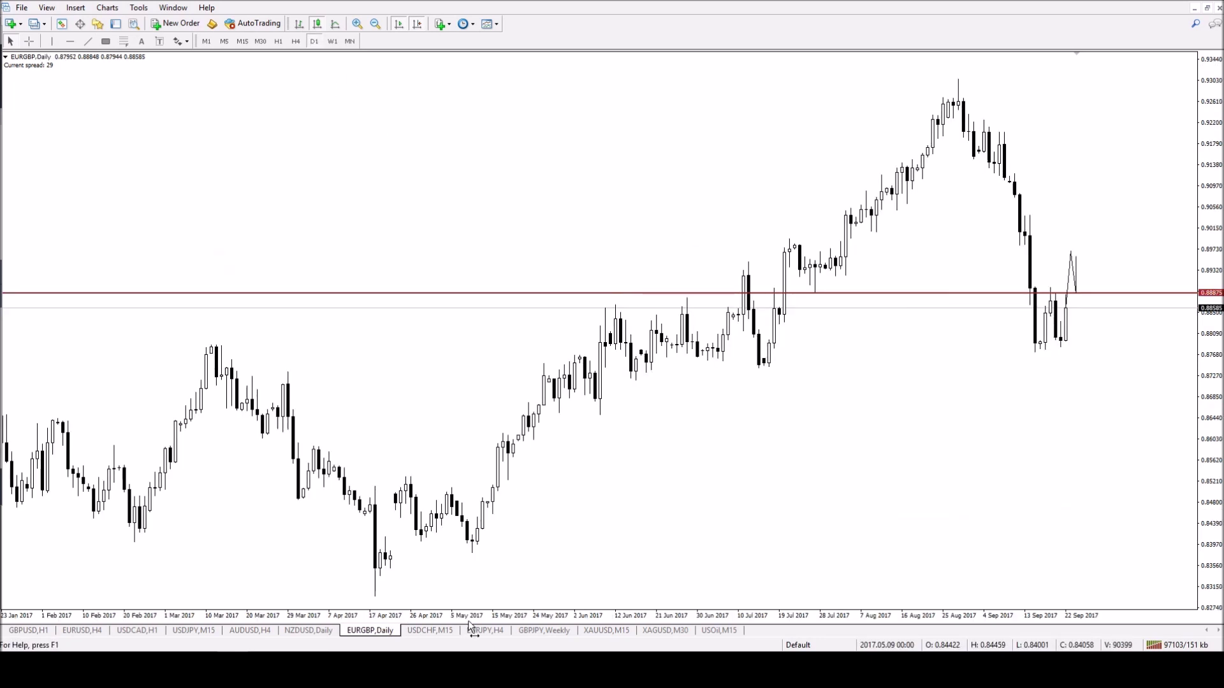
# Open the XAUUSD chart, set it to H4 and apply the White temp template
pyautogui.click(610, 630)
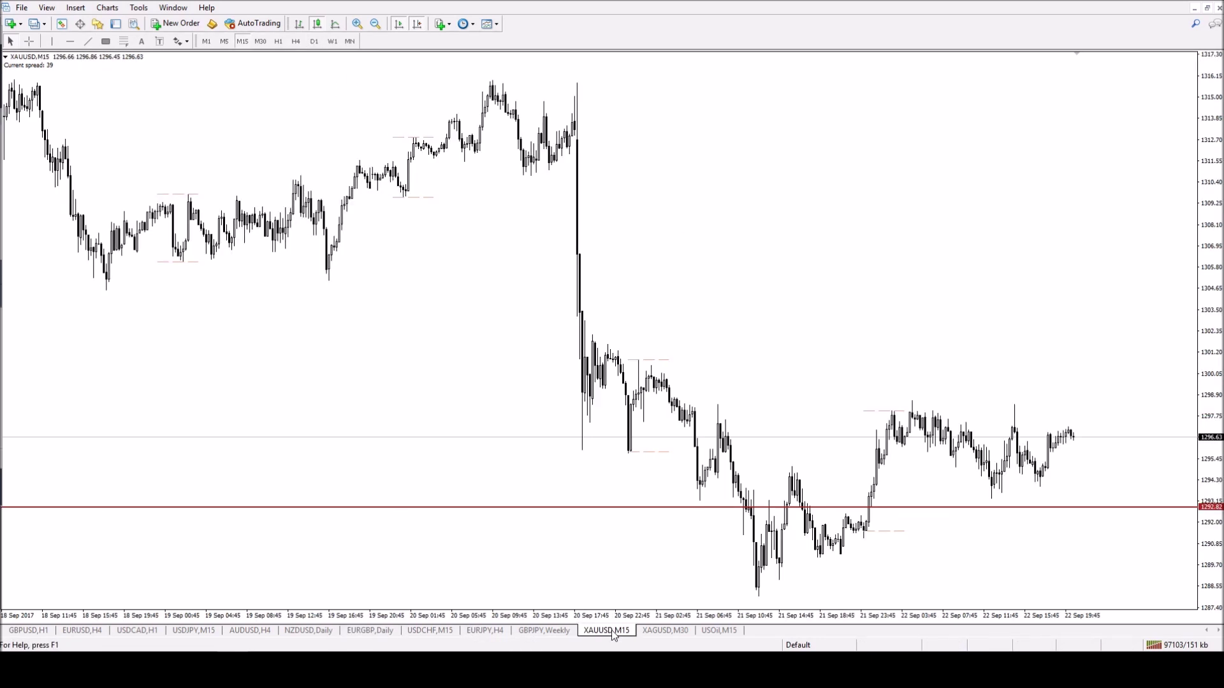
pyautogui.click(295, 41)
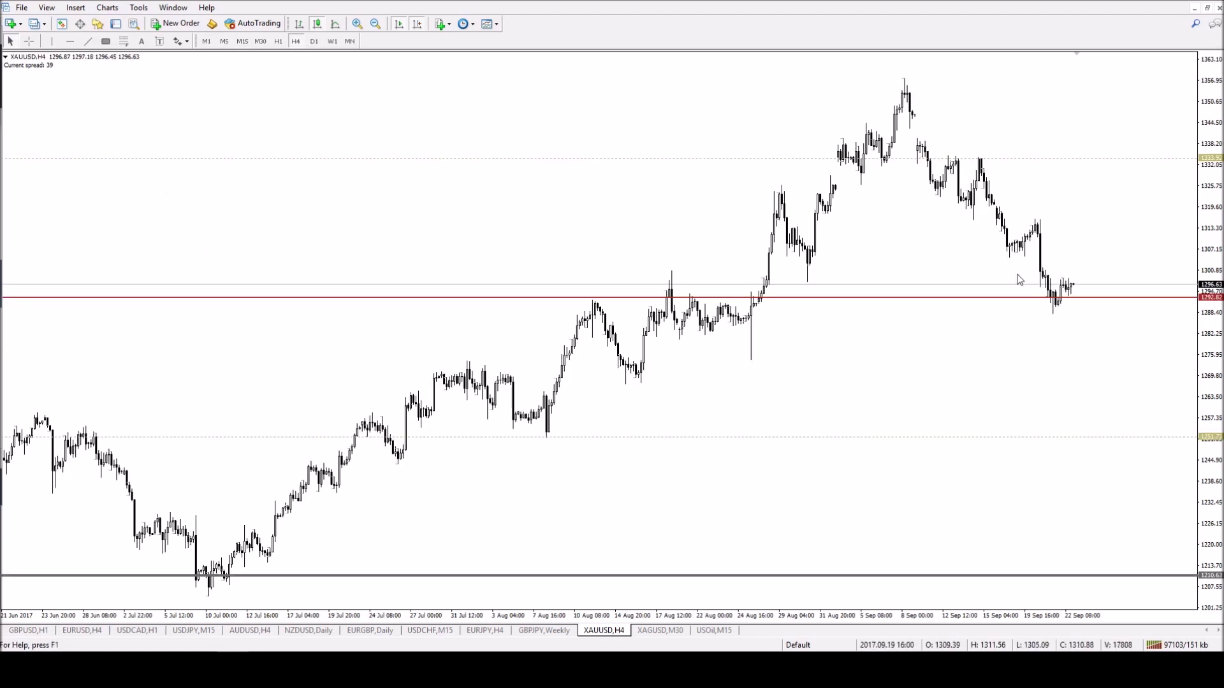
pyautogui.rightClick(604, 199)
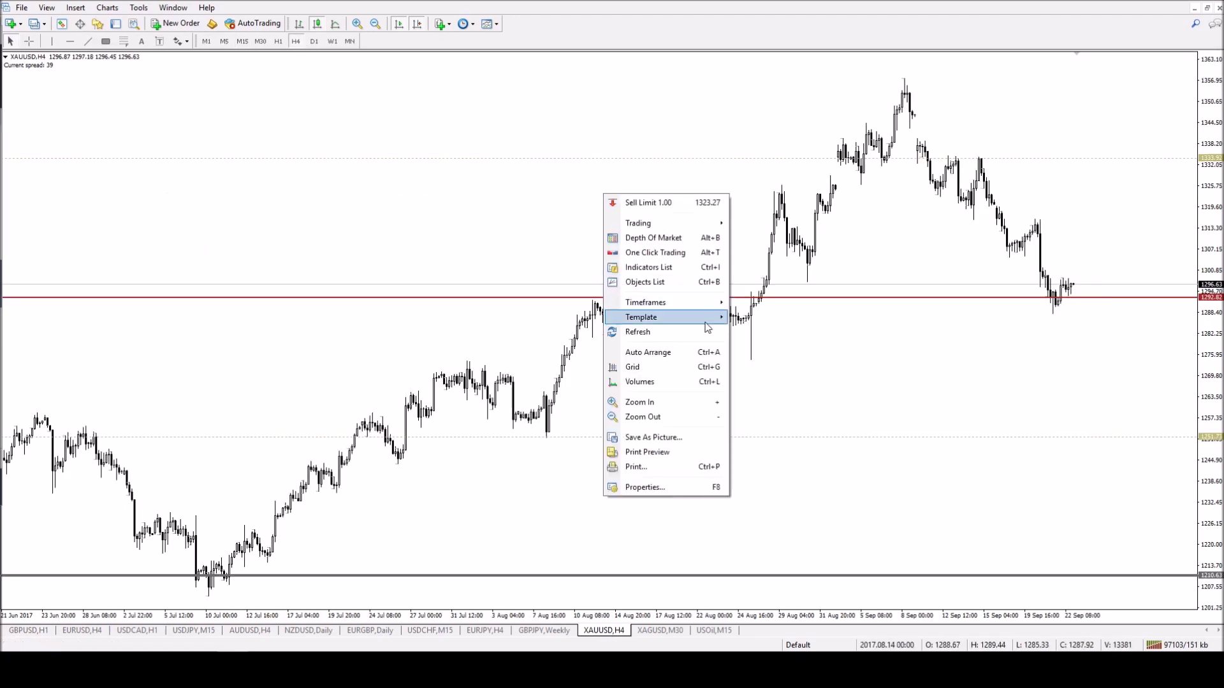
pyautogui.moveTo(708, 319)
pyautogui.click(791, 604)
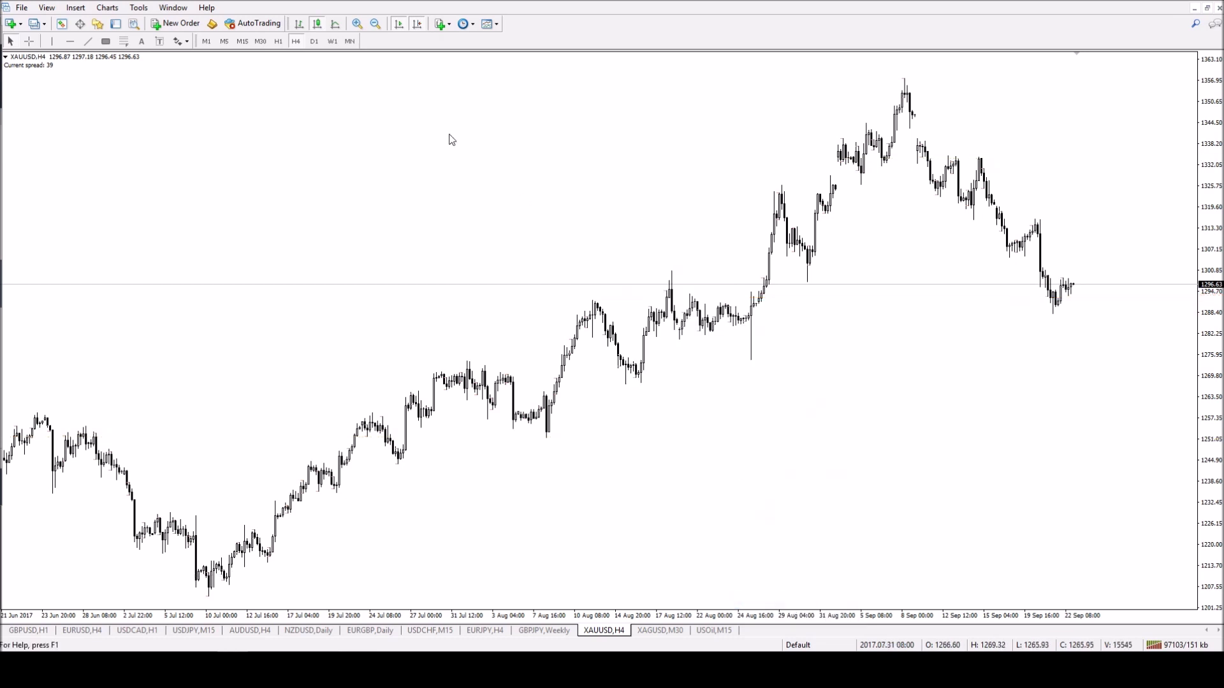
# Set the XAUUSD chart to H1 and place a horizontal line at 1292.56
pyautogui.click(278, 41)
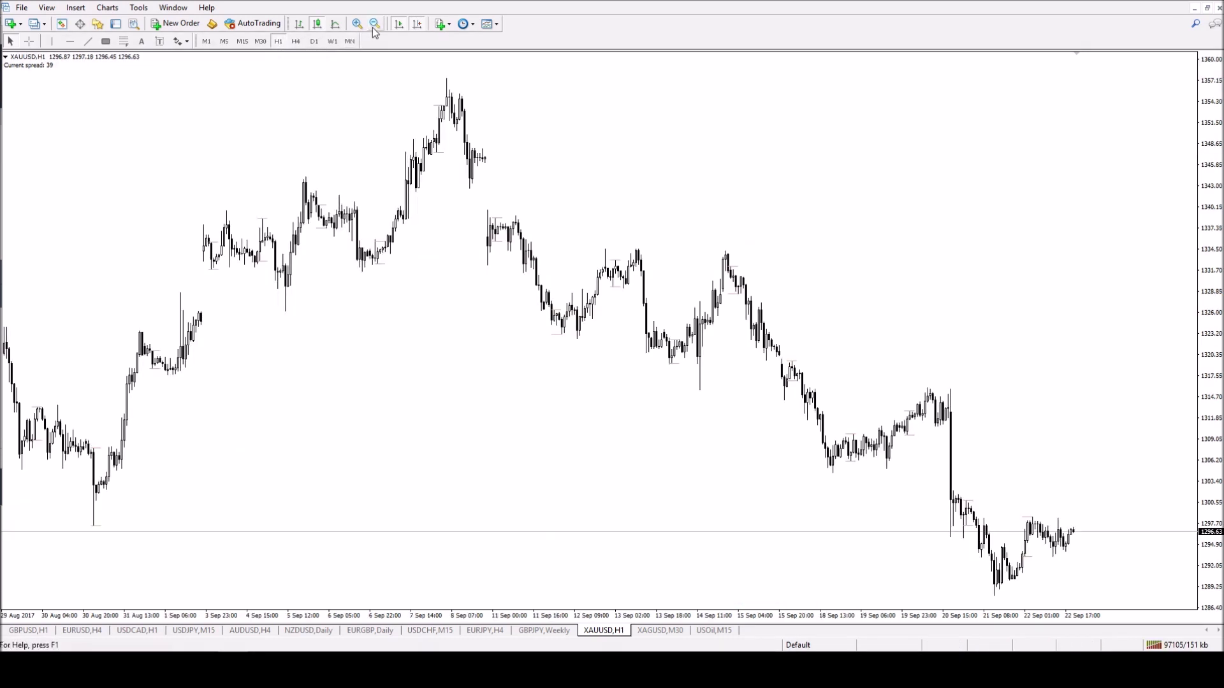
pyautogui.click(375, 23)
pyautogui.click(70, 41)
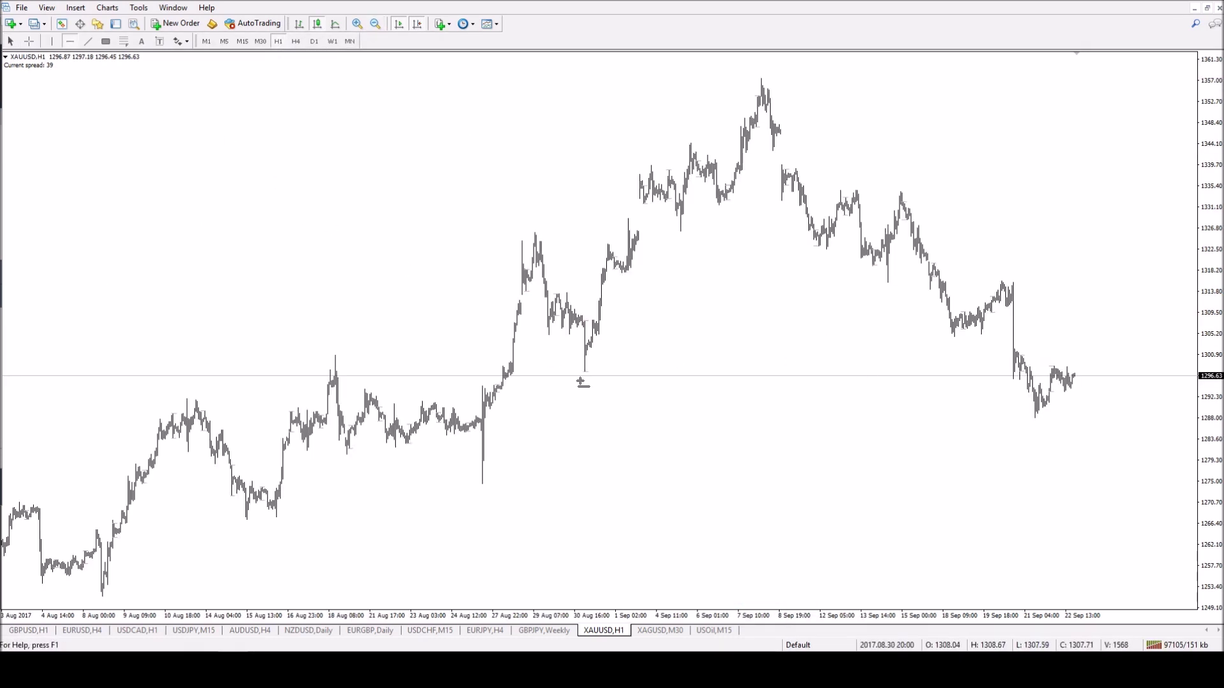
pyautogui.click(527, 383)
pyautogui.moveTo(528, 384); pyautogui.dragTo(535, 398)
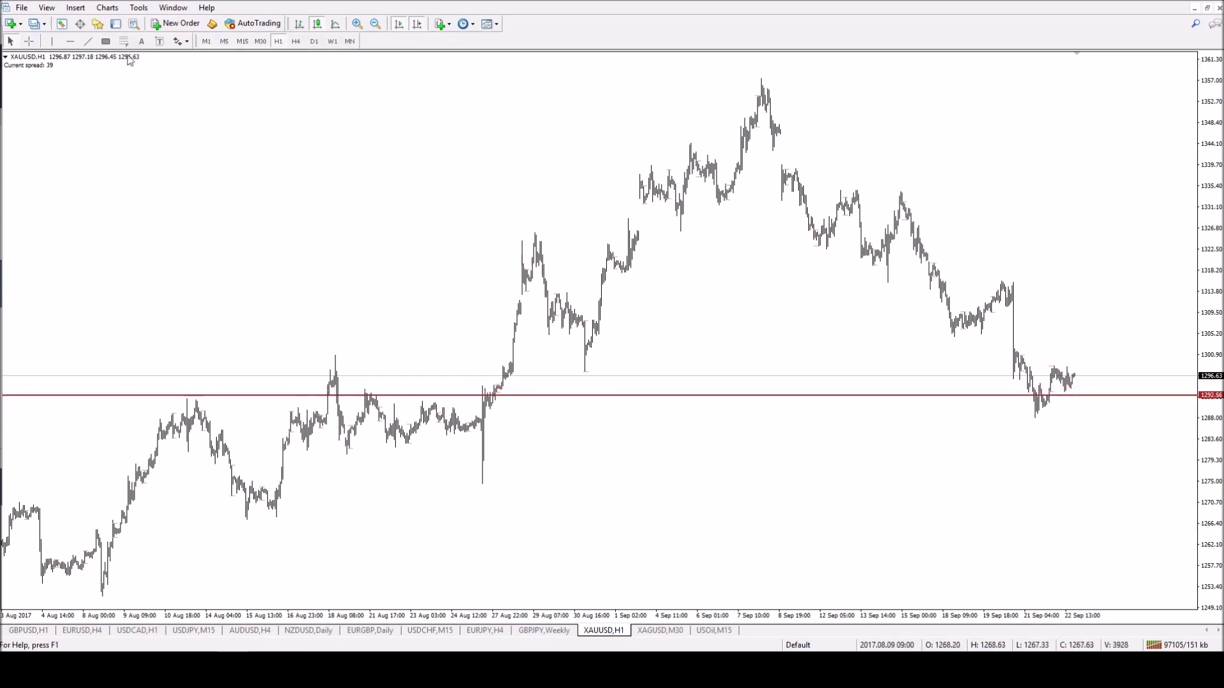
# Sketch a price path with trend lines falling to about 1285, retesting the 1292.56 line and dropping to about 1253
pyautogui.click(88, 41)
pyautogui.moveTo(1074, 376); pyautogui.dragTo(1077, 424)
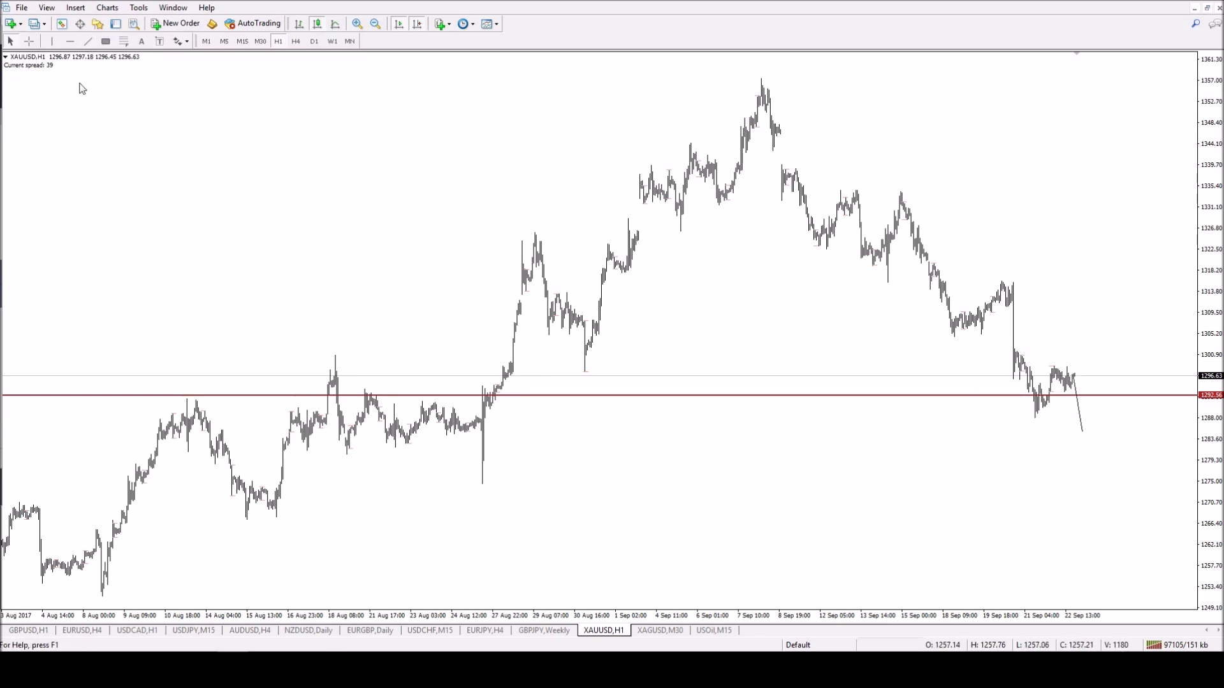
pyautogui.click(88, 41)
pyautogui.moveTo(1083, 432); pyautogui.dragTo(1096, 396)
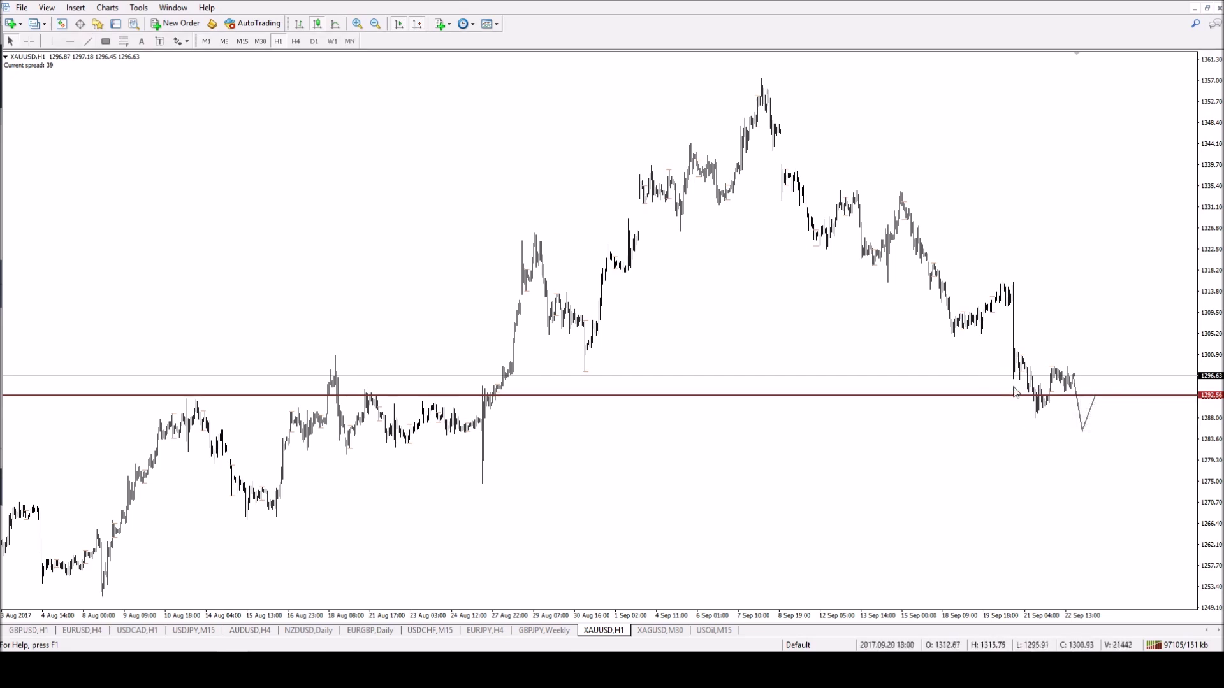
pyautogui.click(88, 42)
pyautogui.moveTo(1094, 397); pyautogui.dragTo(1158, 592)
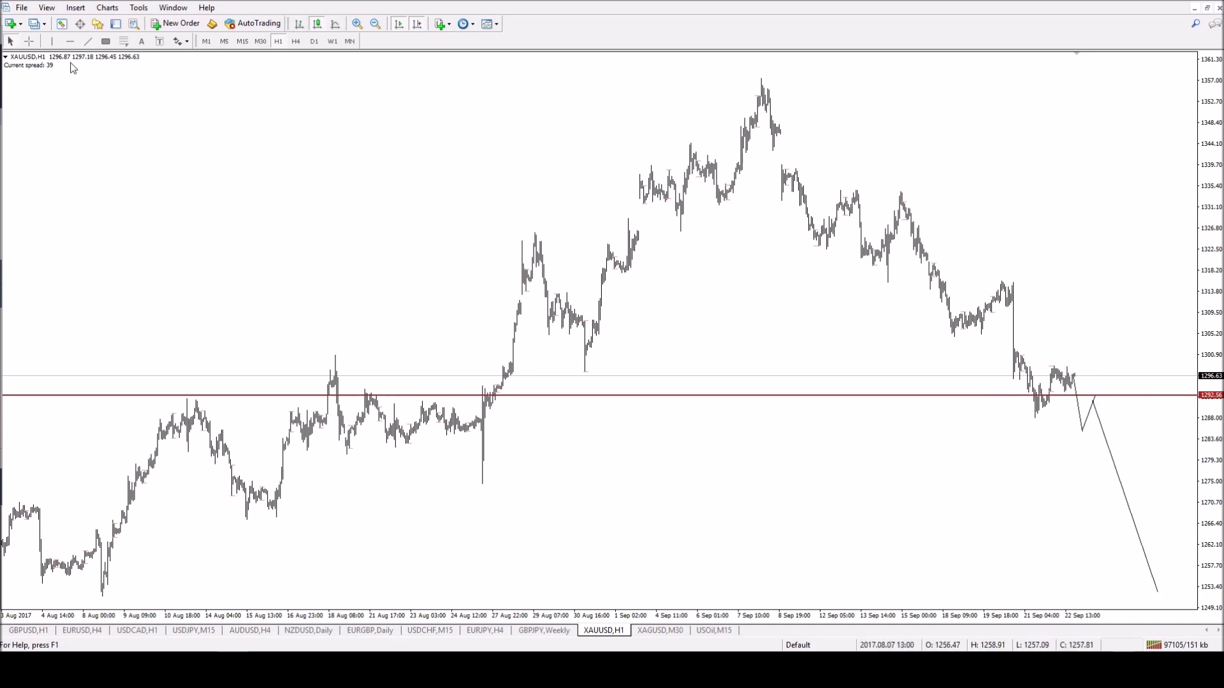
# Place a second horizontal line on XAUUSD at the mid-August lows, at 1267.87
pyautogui.click(70, 41)
pyautogui.click(250, 515)
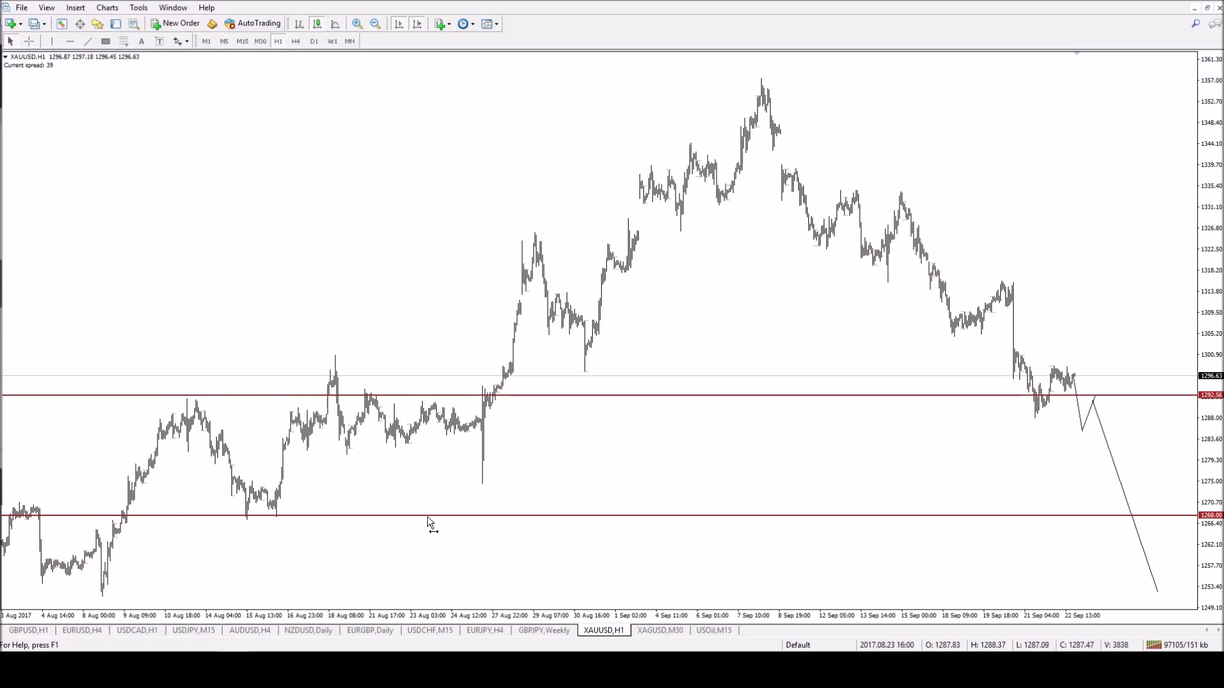
pyautogui.moveTo(428, 518); pyautogui.dragTo(444, 521)
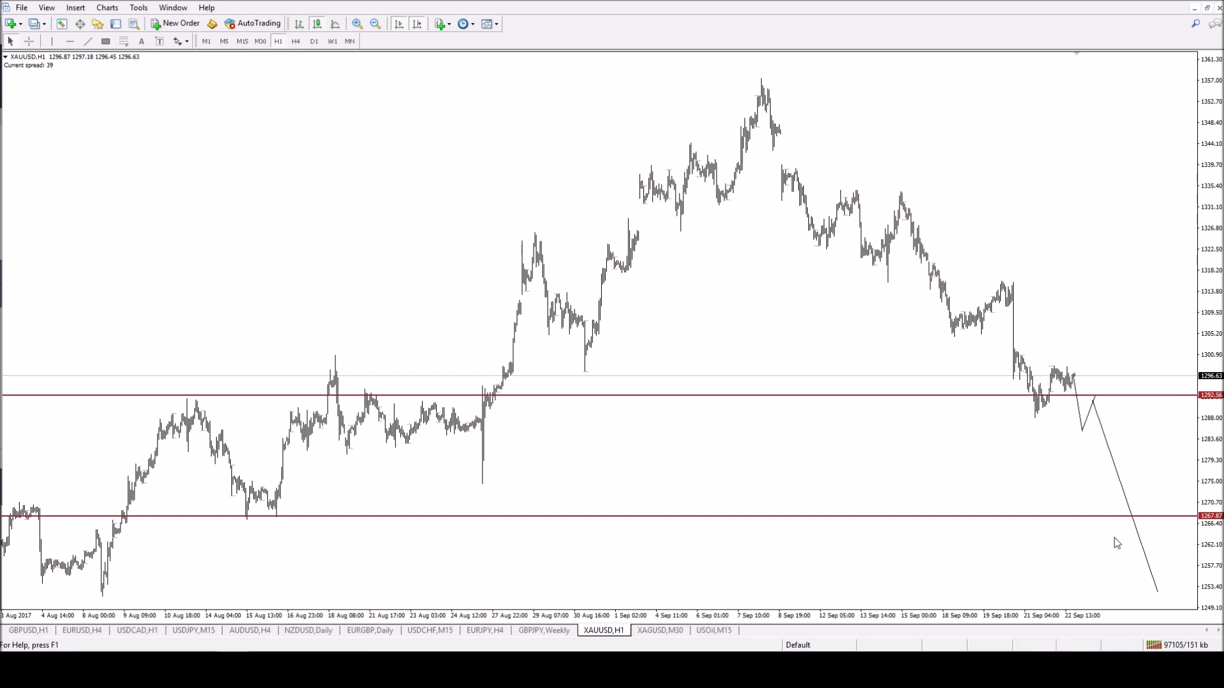
# Set the USDJPY chart to daily and draw trend lines along the April low near 108.13 and the May high near 114.36
pyautogui.click(197, 630)
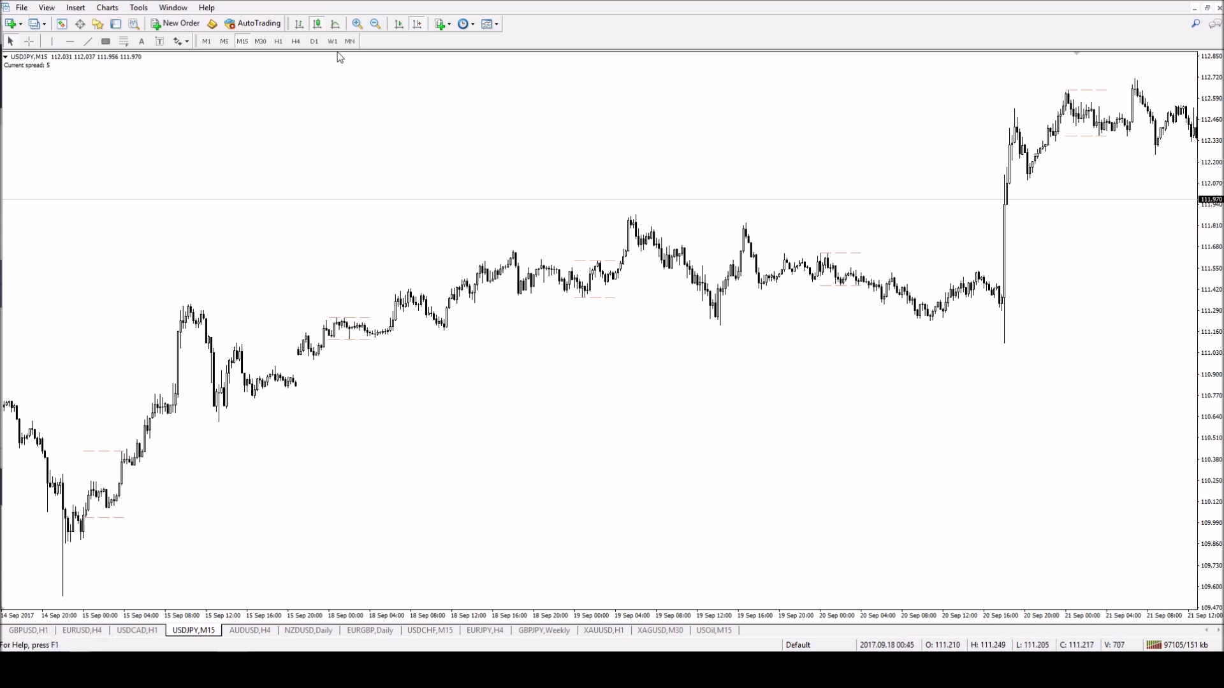
pyautogui.click(314, 42)
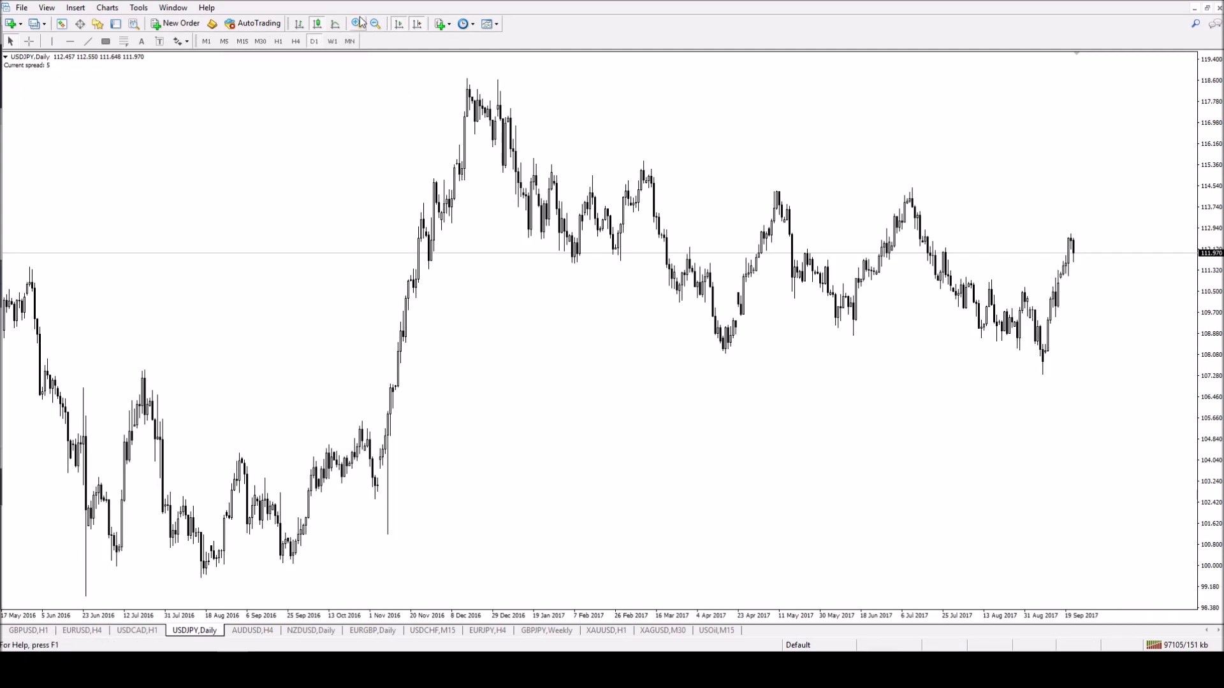
pyautogui.click(358, 24)
pyautogui.click(88, 41)
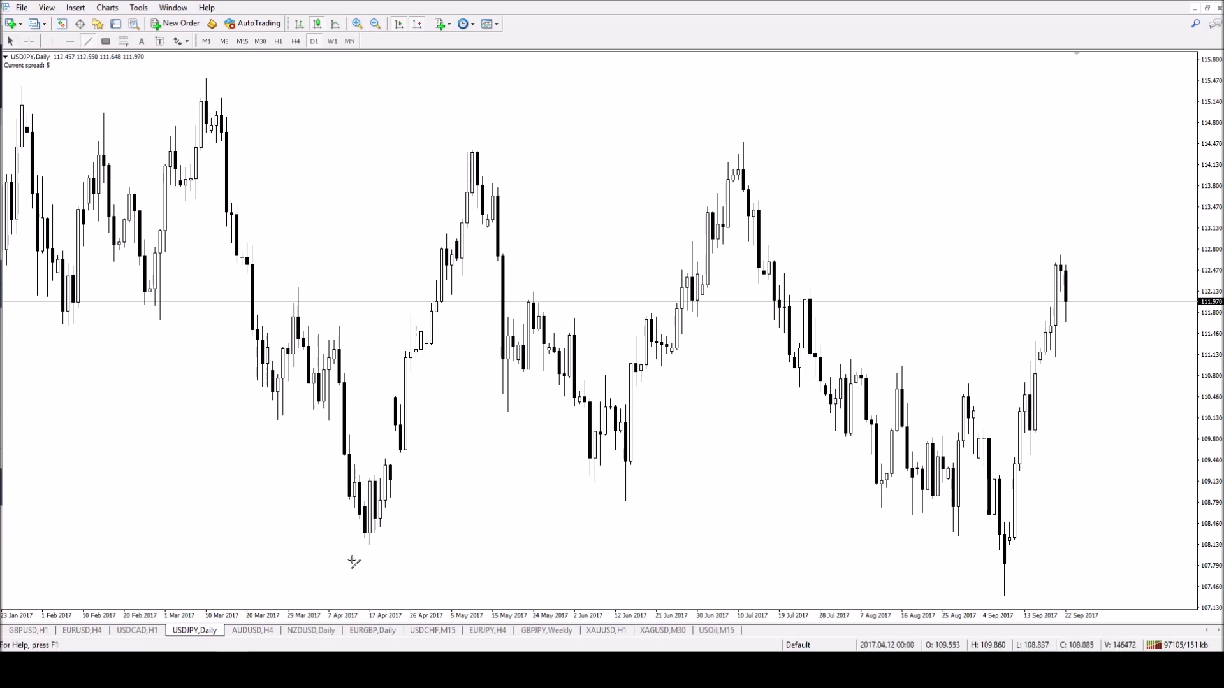
pyautogui.moveTo(370, 546); pyautogui.dragTo(1133, 546)
pyautogui.click(88, 41)
pyautogui.moveTo(472, 152); pyautogui.dragTo(1193, 150)
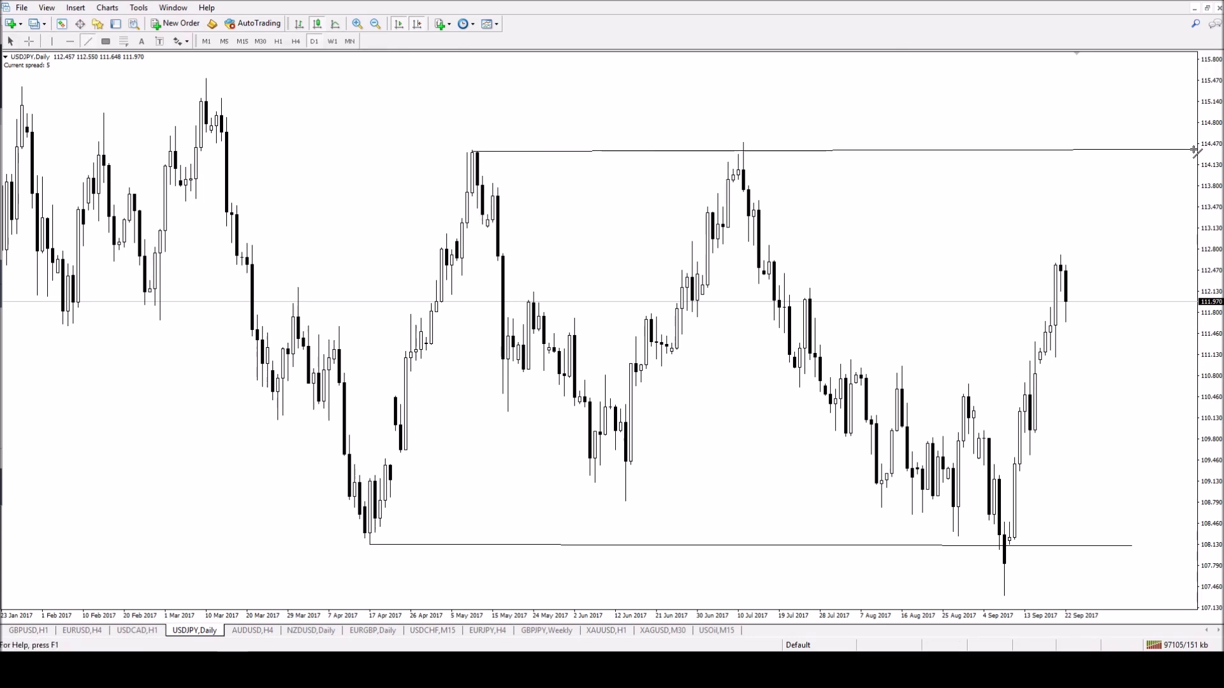
# Draw a Fibonacci retracement from the 108.14 range low to the 114.36 high and mark its 50.0 level with a short line
pyautogui.click(124, 42)
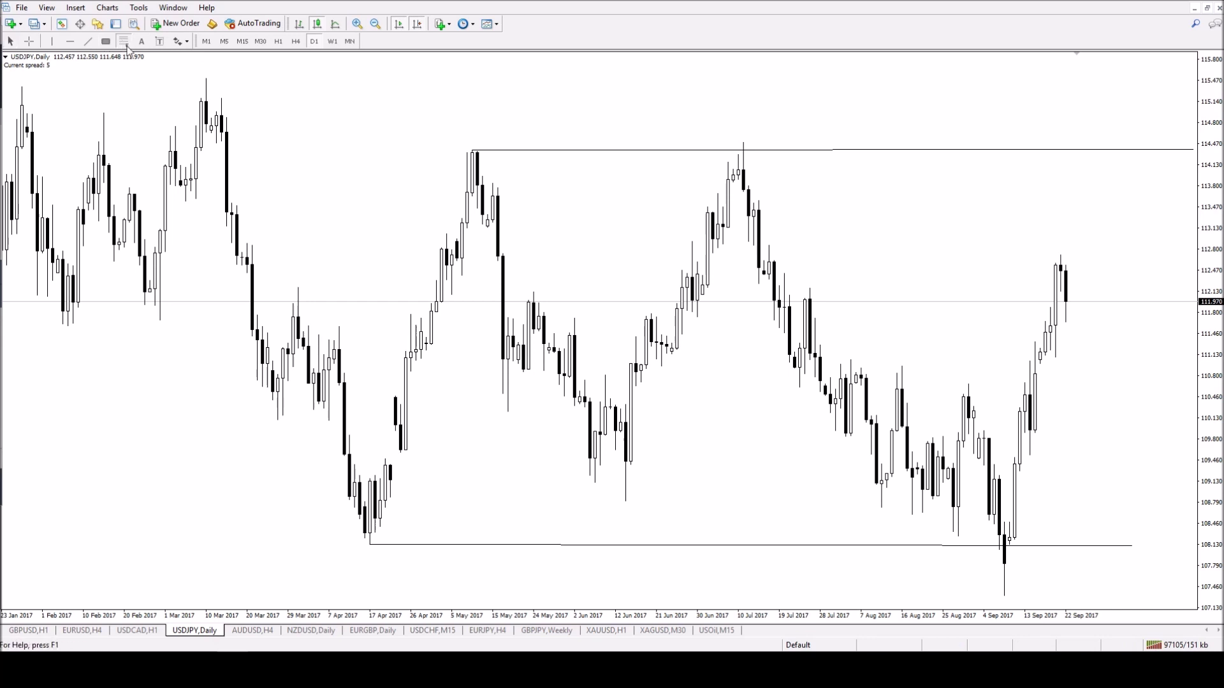
pyautogui.moveTo(376, 545); pyautogui.dragTo(520, 152)
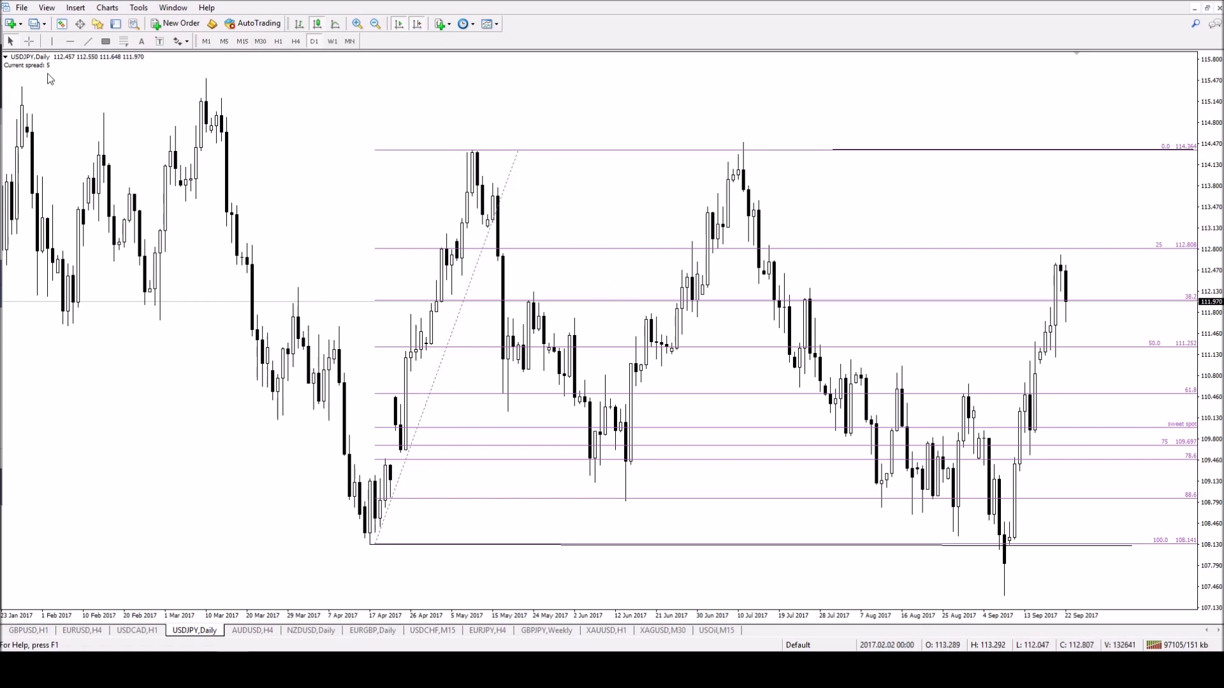
pyautogui.moveTo(1004, 350); pyautogui.dragTo(1106, 348)
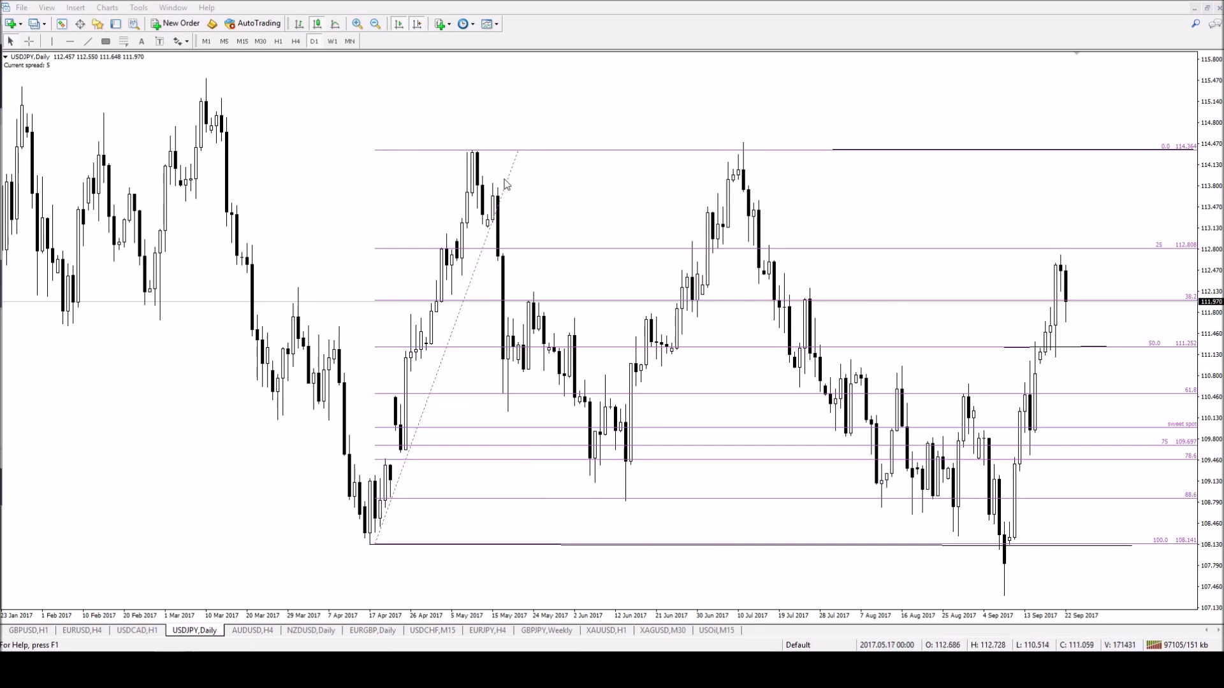
# Re-anchor the retracement to the July high at 114.48 and September low at 107.33, and place a horizontal line at 110.929
pyautogui.moveTo(387, 518); pyautogui.dragTo(1129, 599)
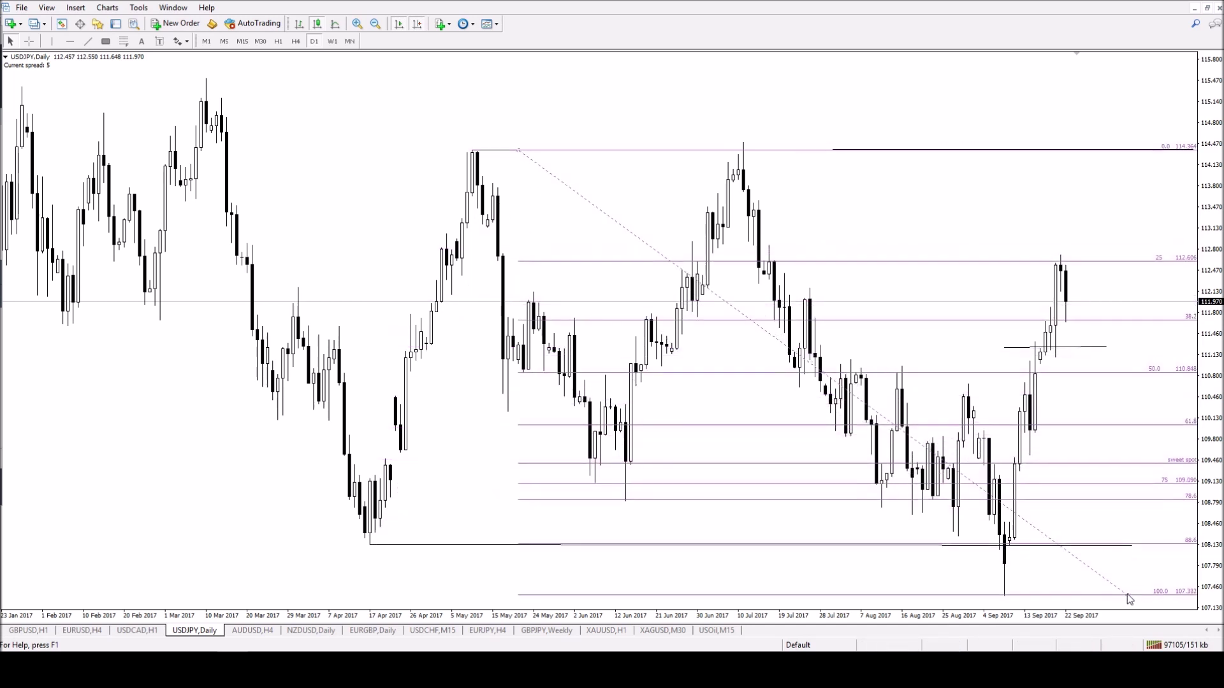
pyautogui.moveTo(518, 151); pyautogui.dragTo(580, 144)
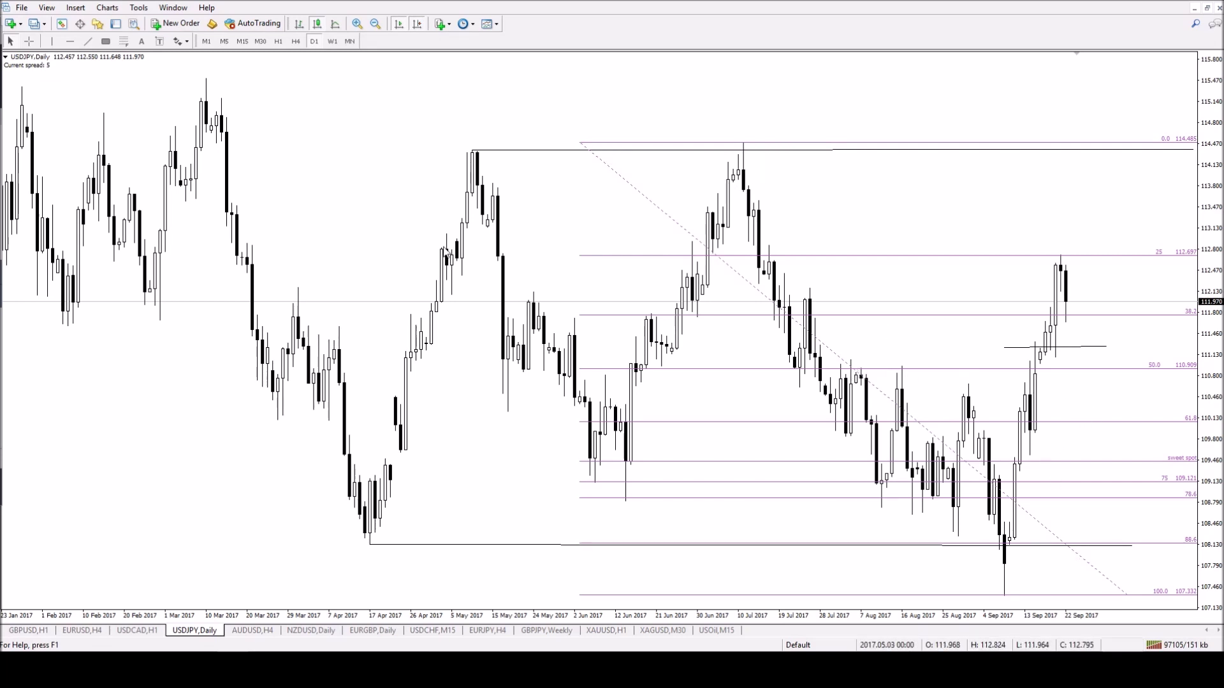
pyautogui.click(895, 368)
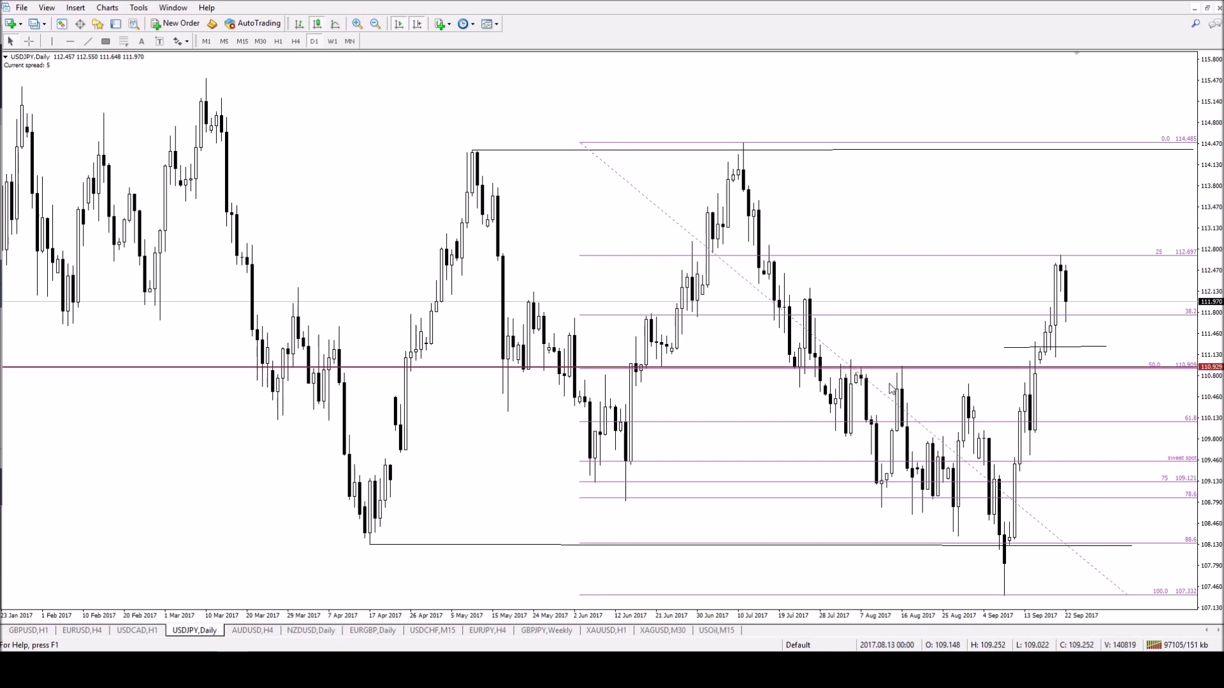
# Check USDJPY on H4 and weekly, and re-anchor the daily Fibonacci retracement between 114.36 and 108.13
pyautogui.click(296, 41)
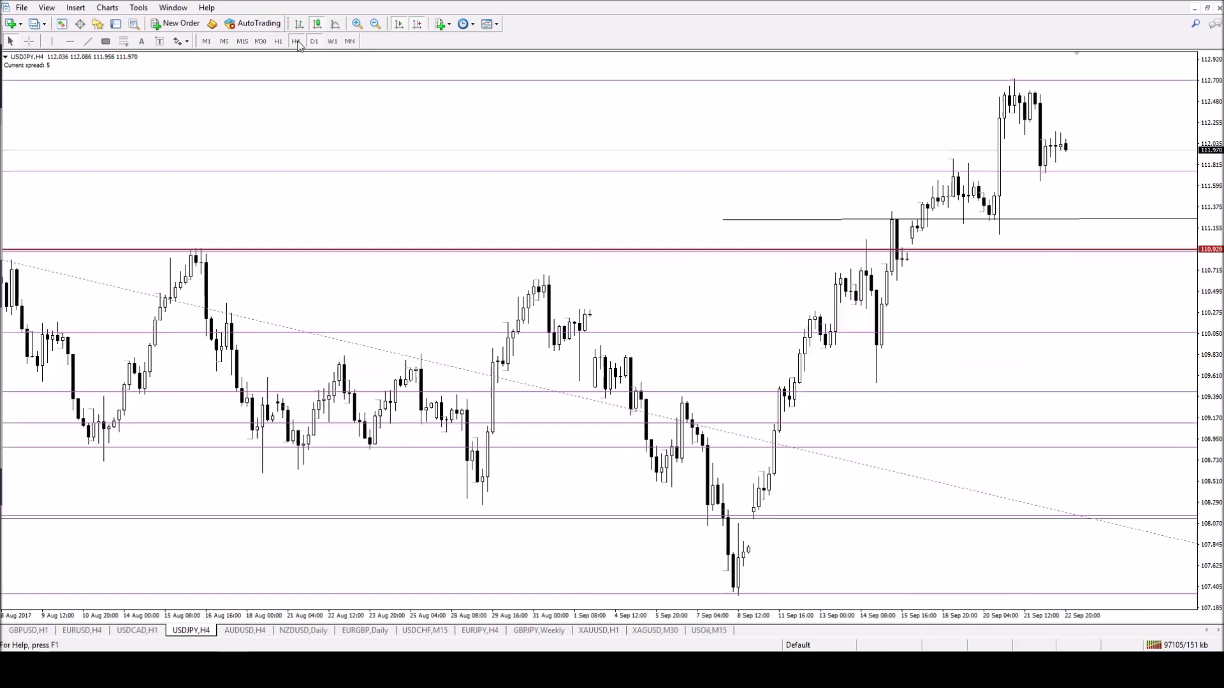
pyautogui.click(332, 41)
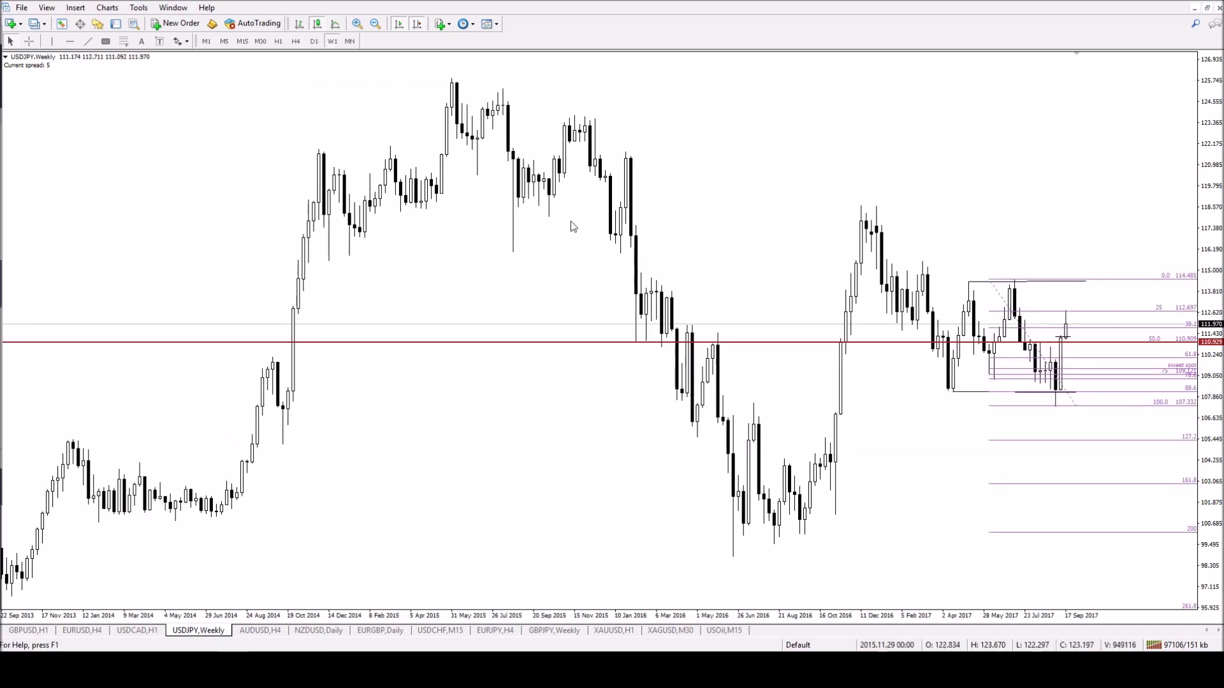
pyautogui.click(314, 41)
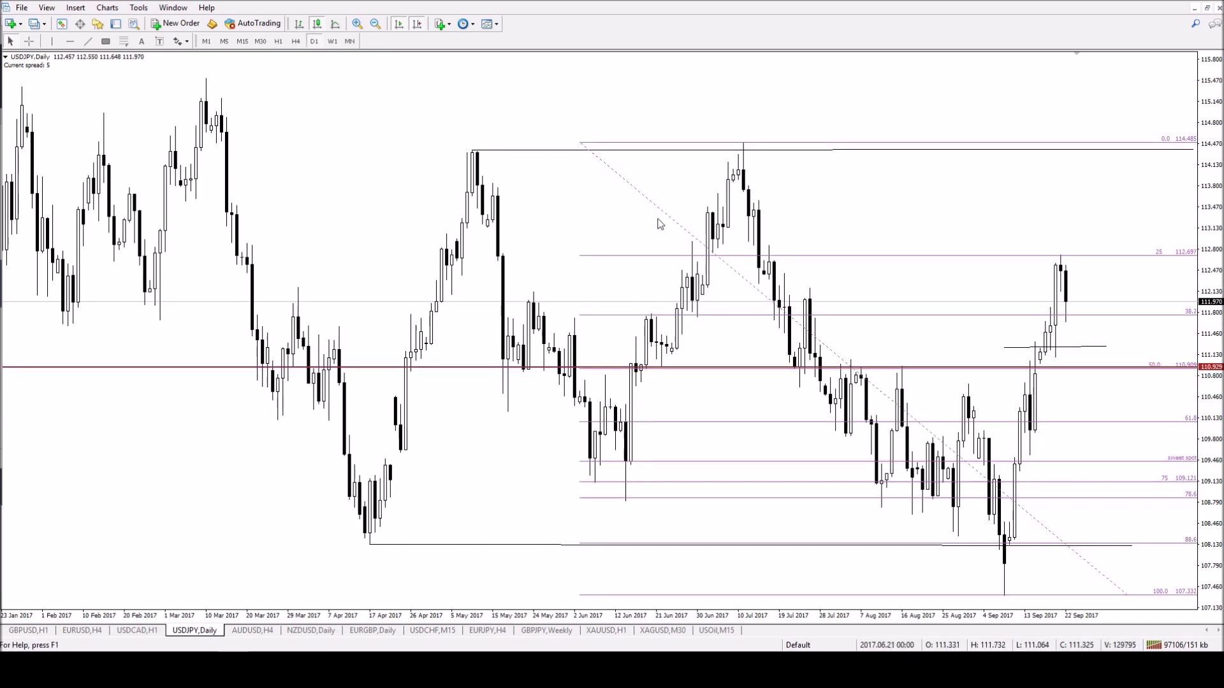
pyautogui.moveTo(610, 167); pyautogui.dragTo(539, 155)
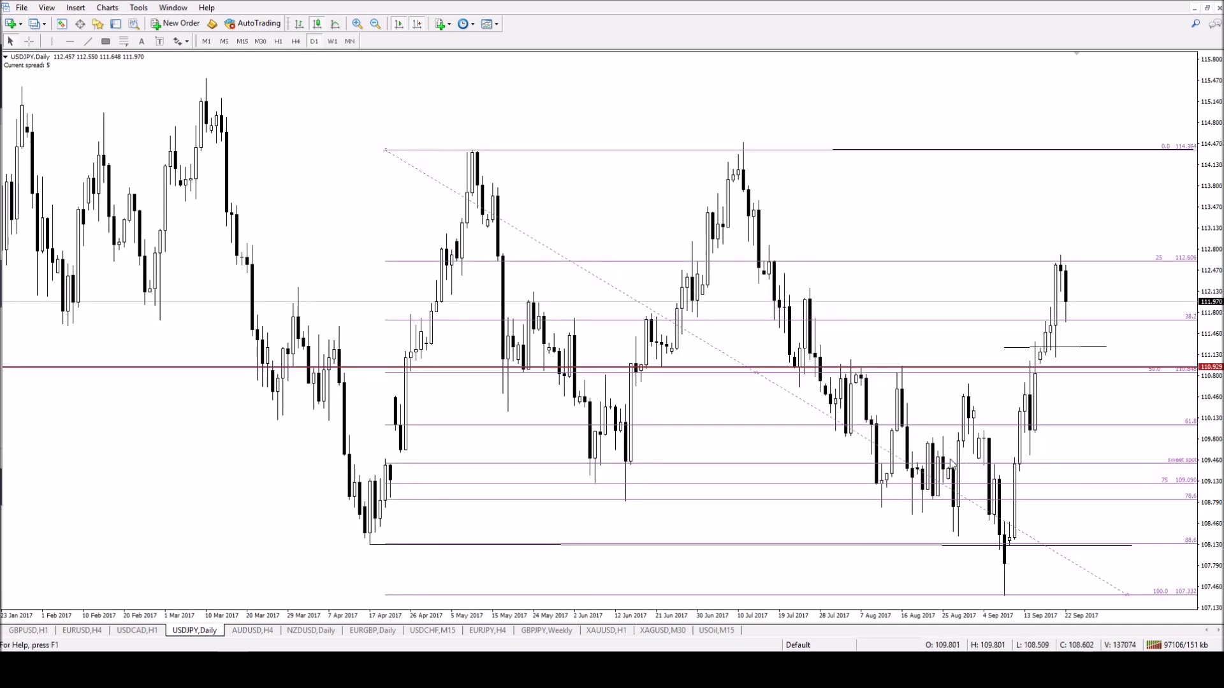
pyautogui.moveTo(1126, 594); pyautogui.dragTo(1090, 548)
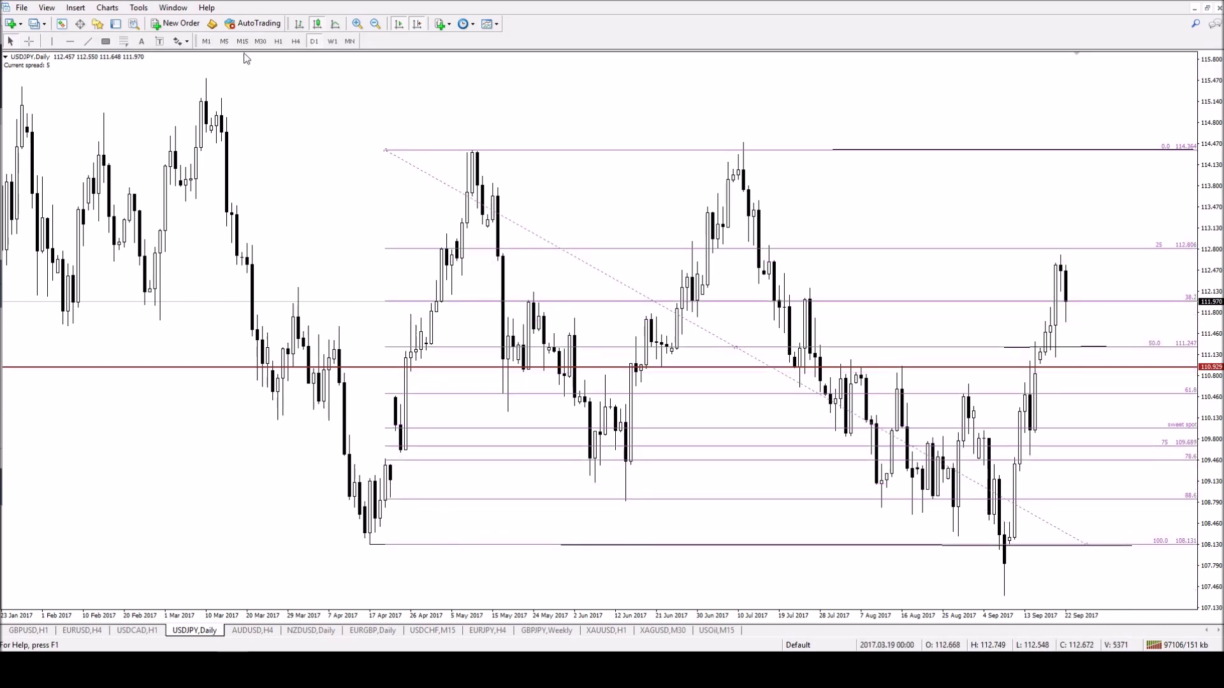
# View USDJPY on M30 and H4, and move the horizontal line up to the 50.0 Fibonacci level at 111.24
pyautogui.click(260, 41)
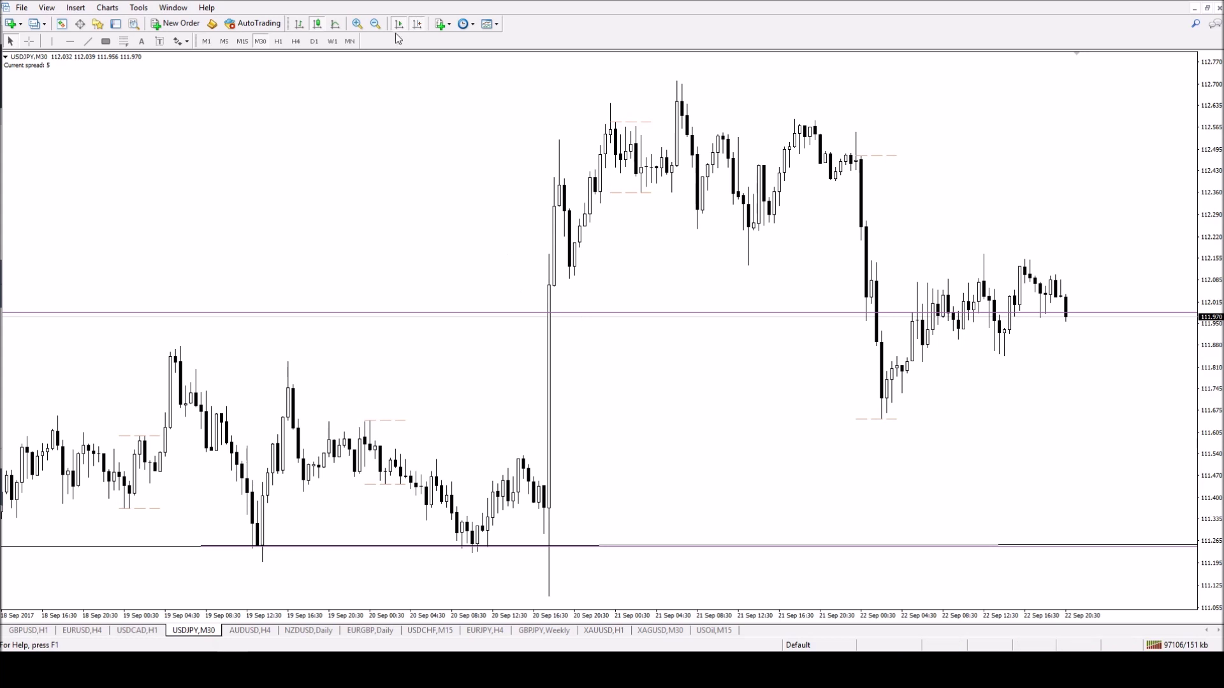
pyautogui.click(379, 24)
pyautogui.click(379, 24)
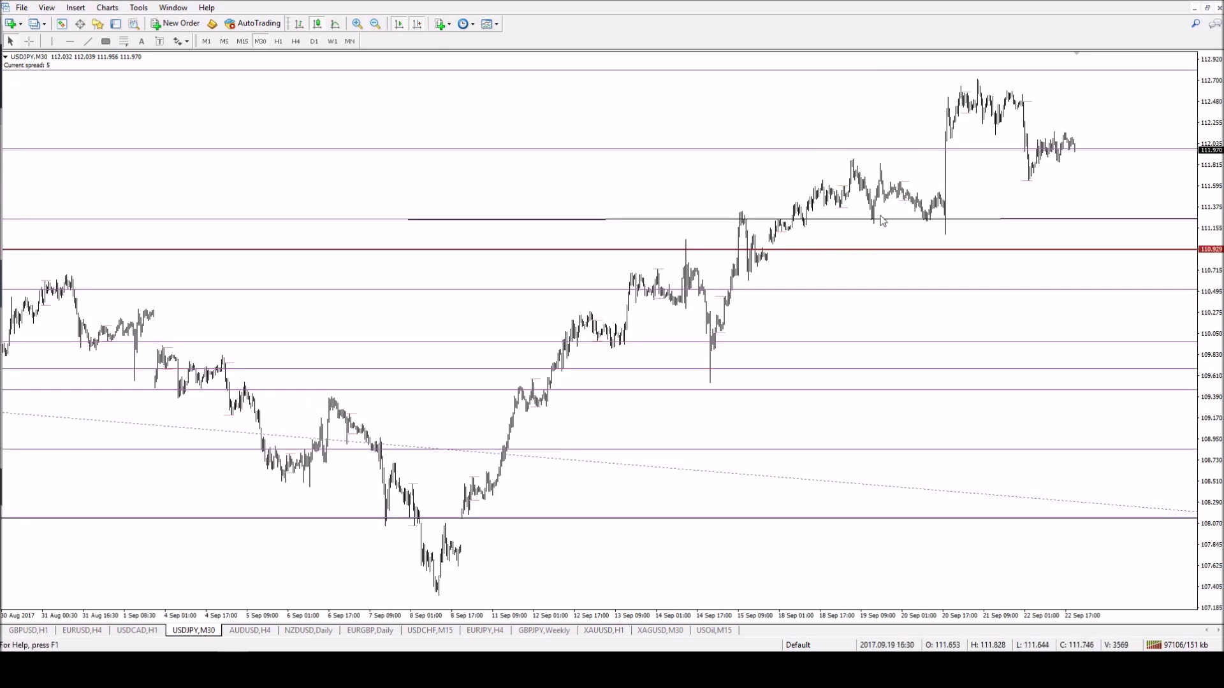
pyautogui.click(296, 41)
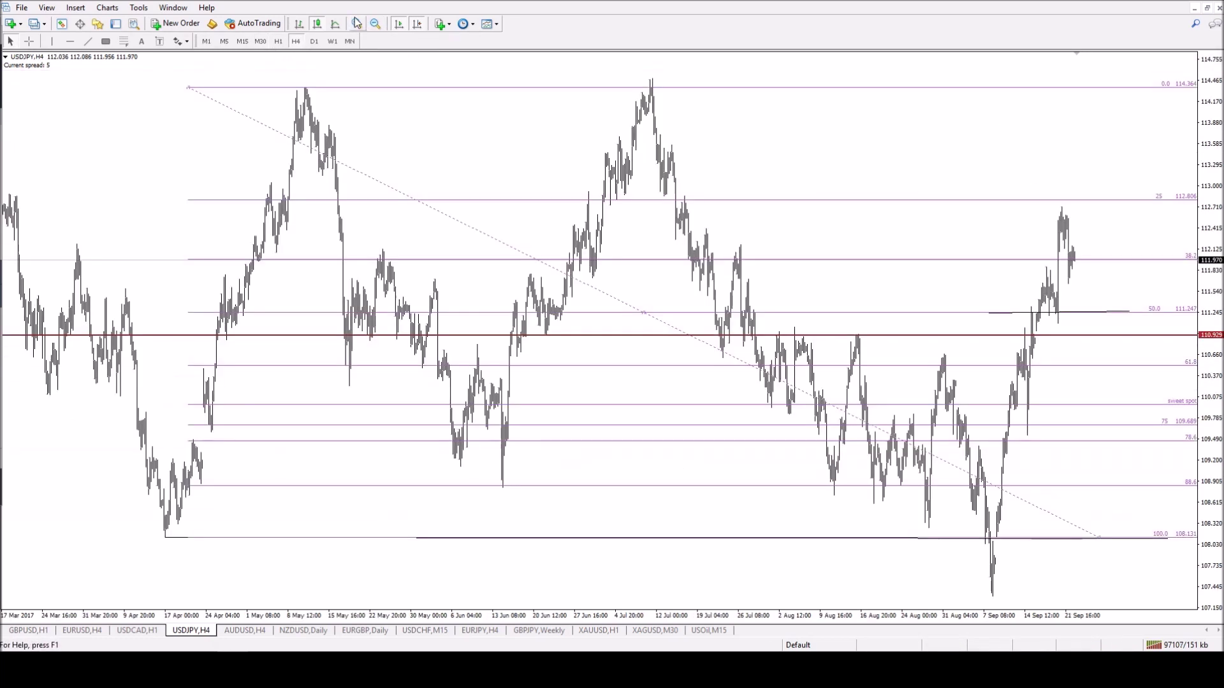
pyautogui.click(357, 25)
pyautogui.moveTo(936, 250); pyautogui.dragTo(947, 225)
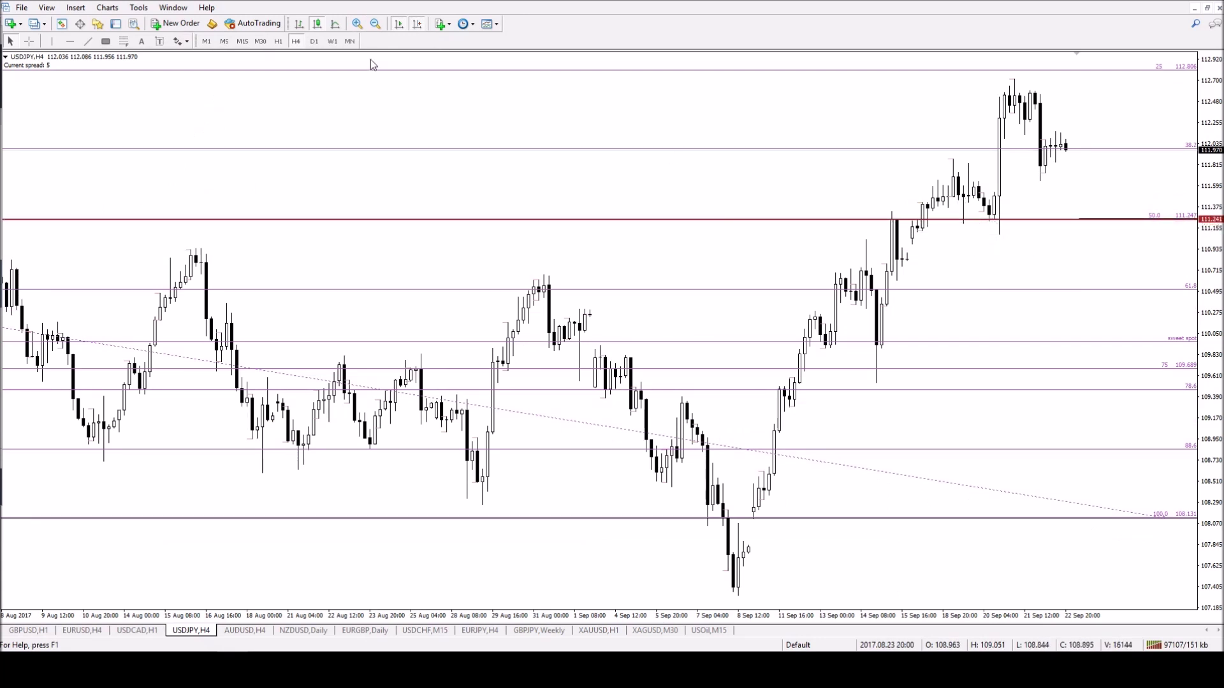
# Examine USDJPY price action around the horizontal line on M30 and return the chart to H4
pyautogui.click(260, 41)
pyautogui.click(375, 24)
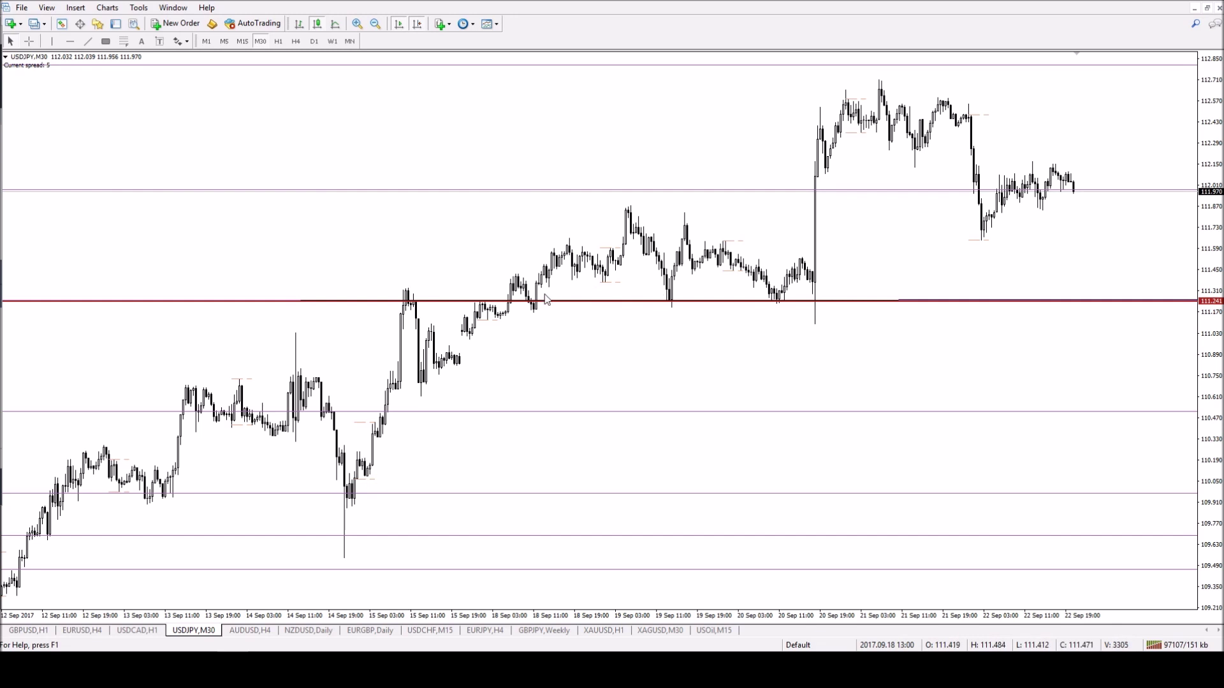
pyautogui.middleClick(655, 295)
pyautogui.moveTo(655, 295); pyautogui.dragTo(814, 323)
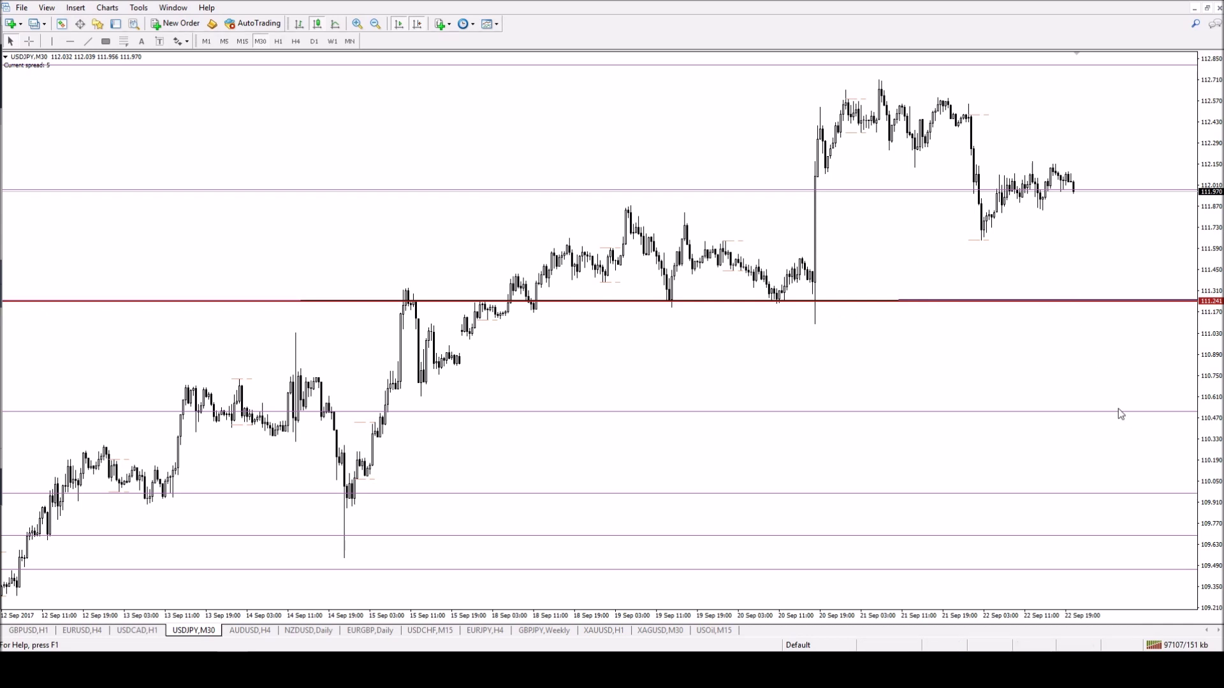
pyautogui.click(296, 42)
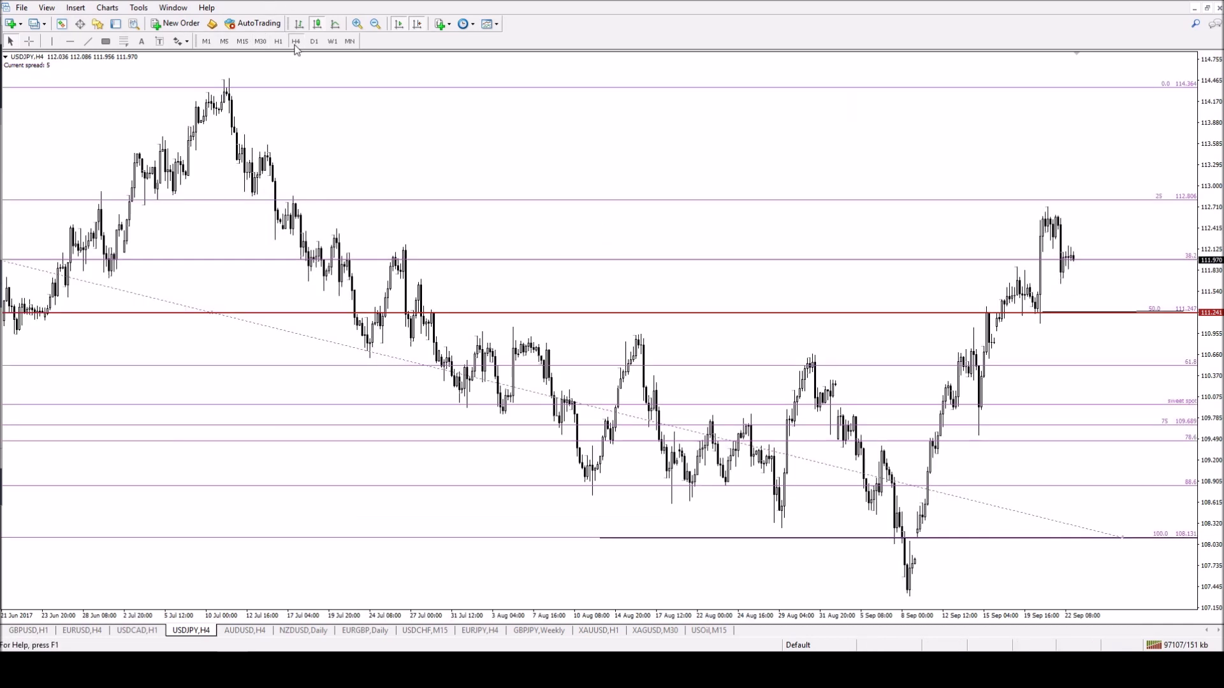
pyautogui.rightClick(132, 296)
pyautogui.click(73, 290)
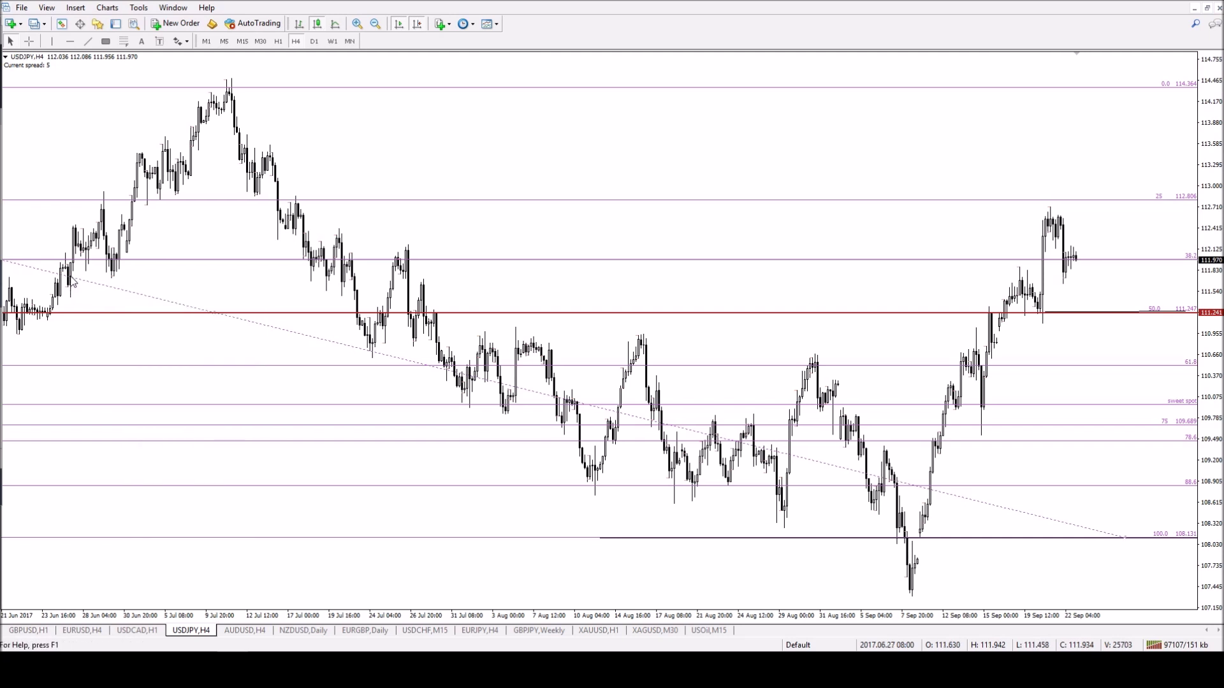
pyautogui.rightClick(72, 282)
pyautogui.click(41, 268)
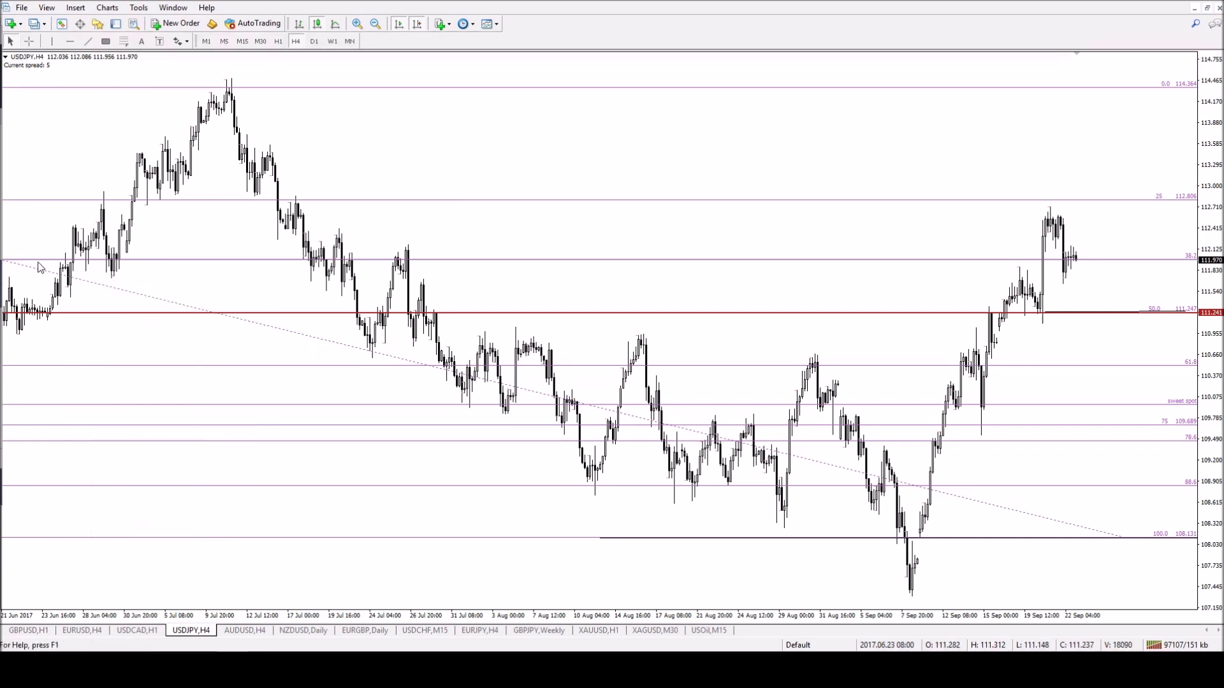